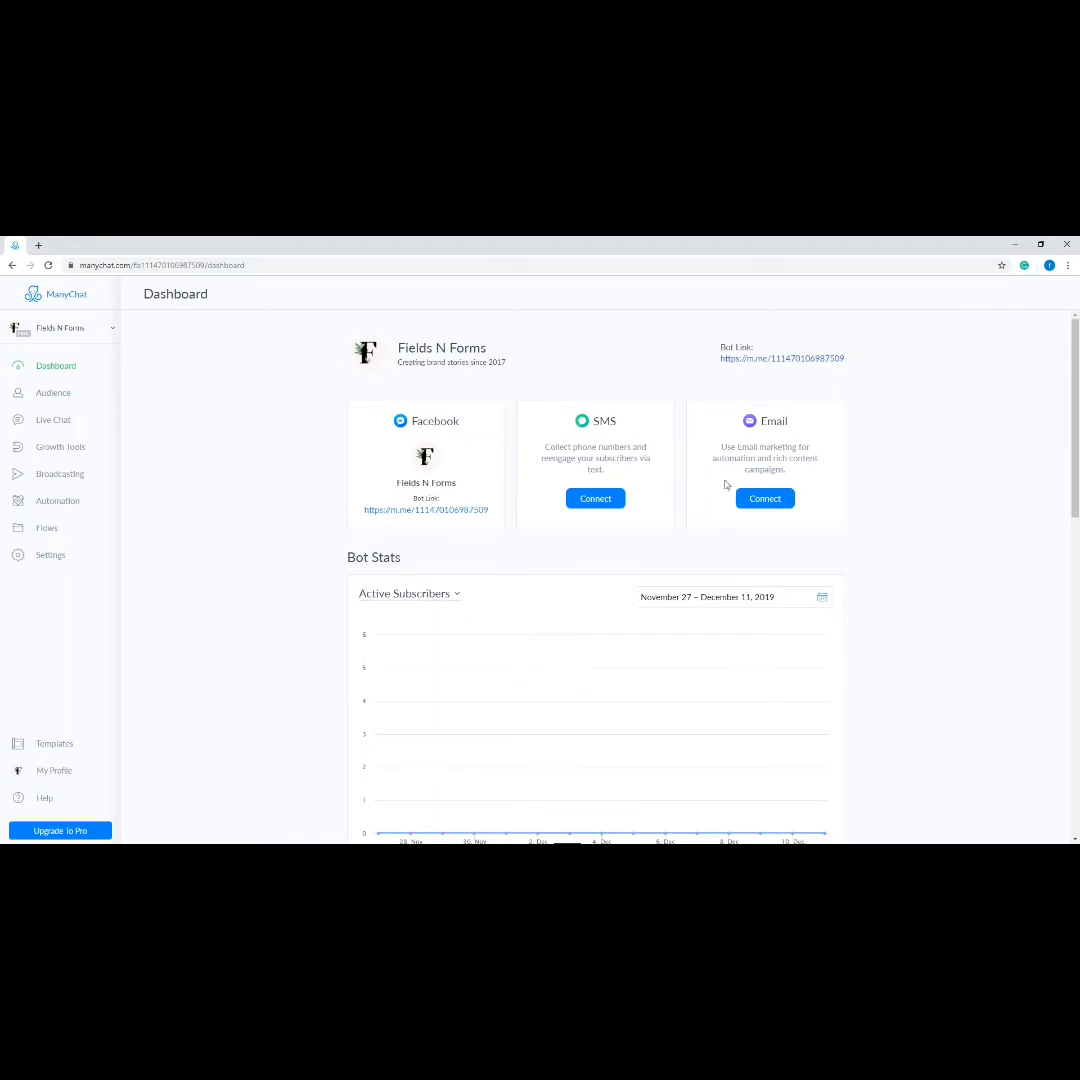
Step: Save the greeting text in the bot's general settings and preview how it looks
{"action": "scroll", "coordinate": [889, 490], "scroll_direction": "down", "scroll_amount": 4}
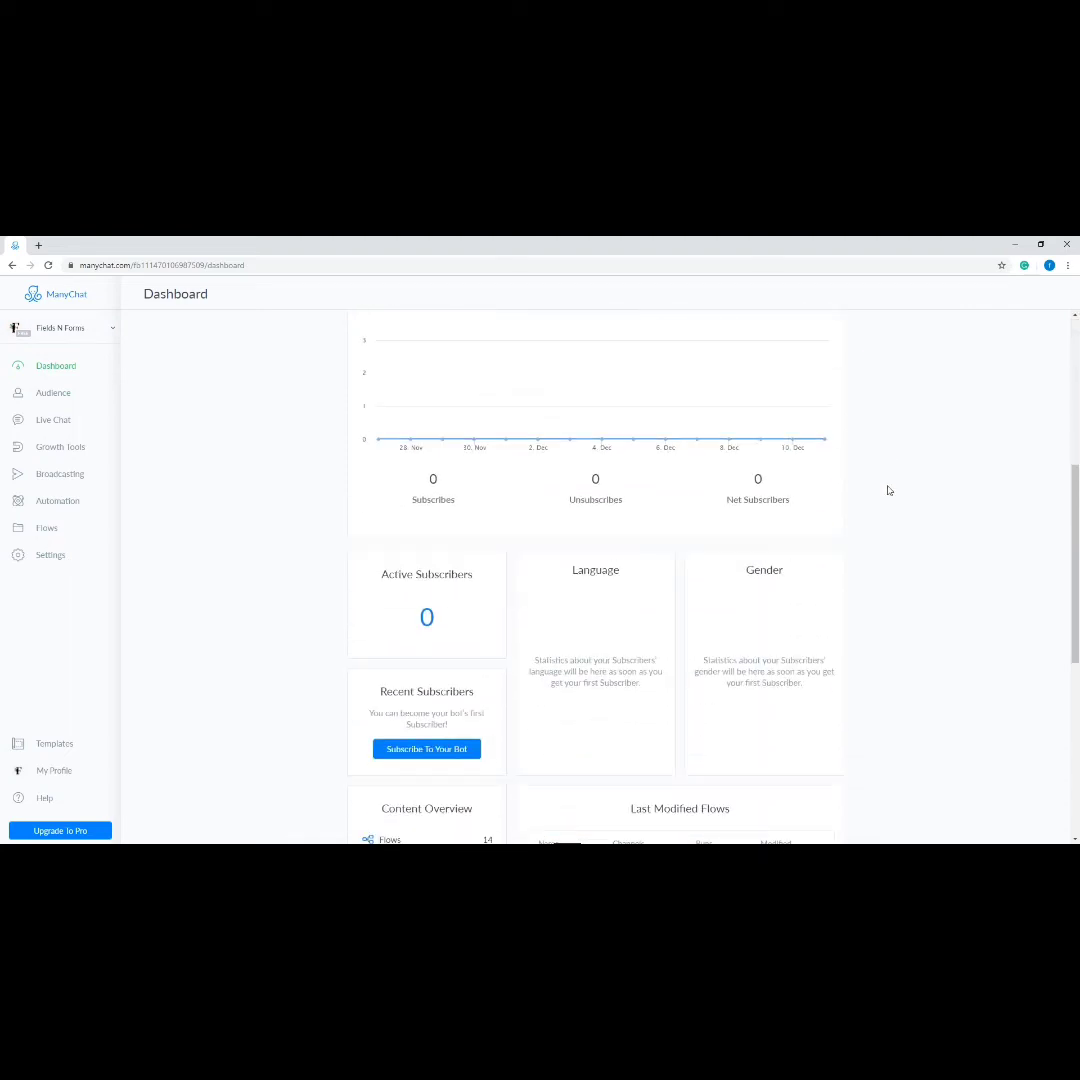
{"action": "scroll", "coordinate": [889, 490], "scroll_direction": "up", "scroll_amount": 4}
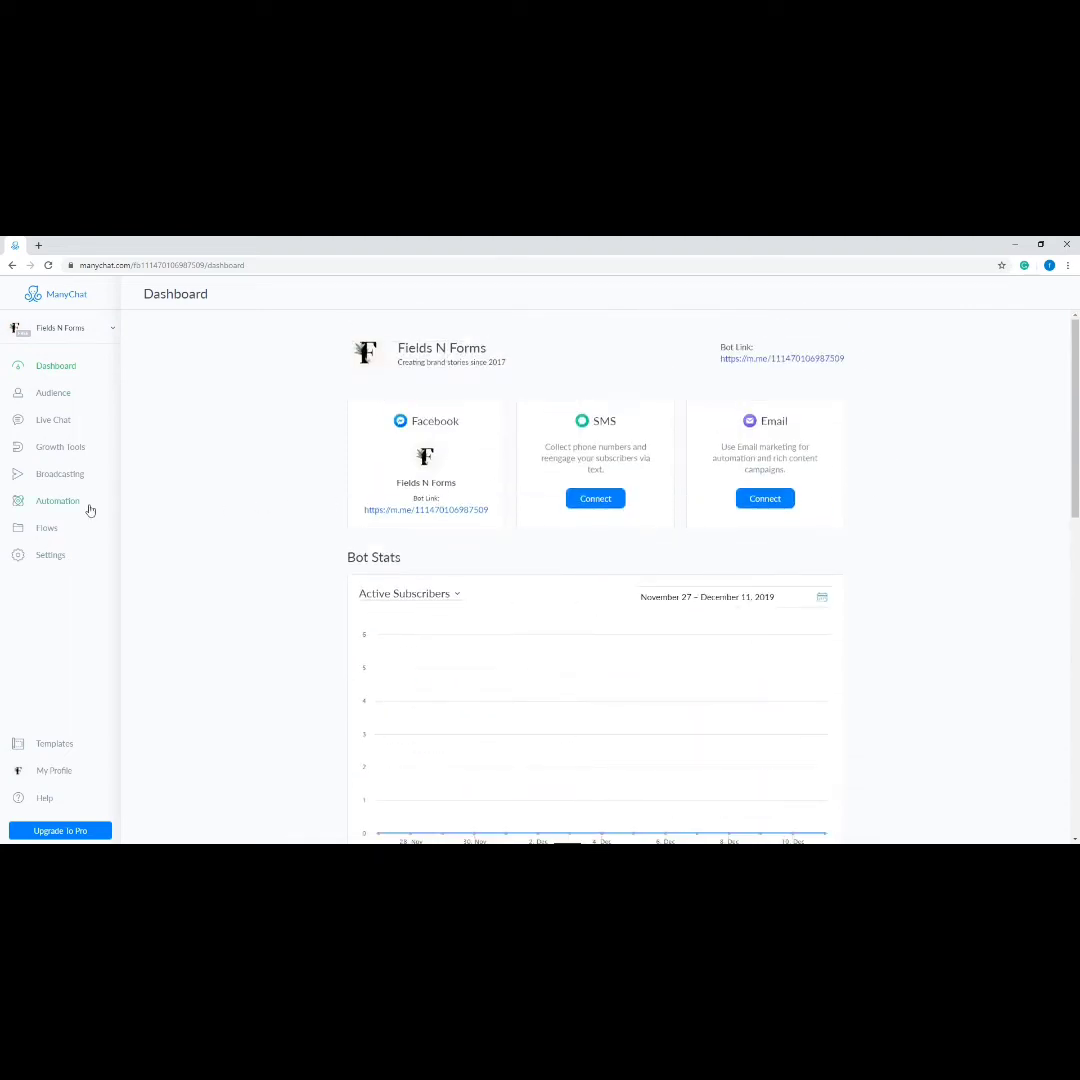
{"action": "left_click", "coordinate": [48, 558]}
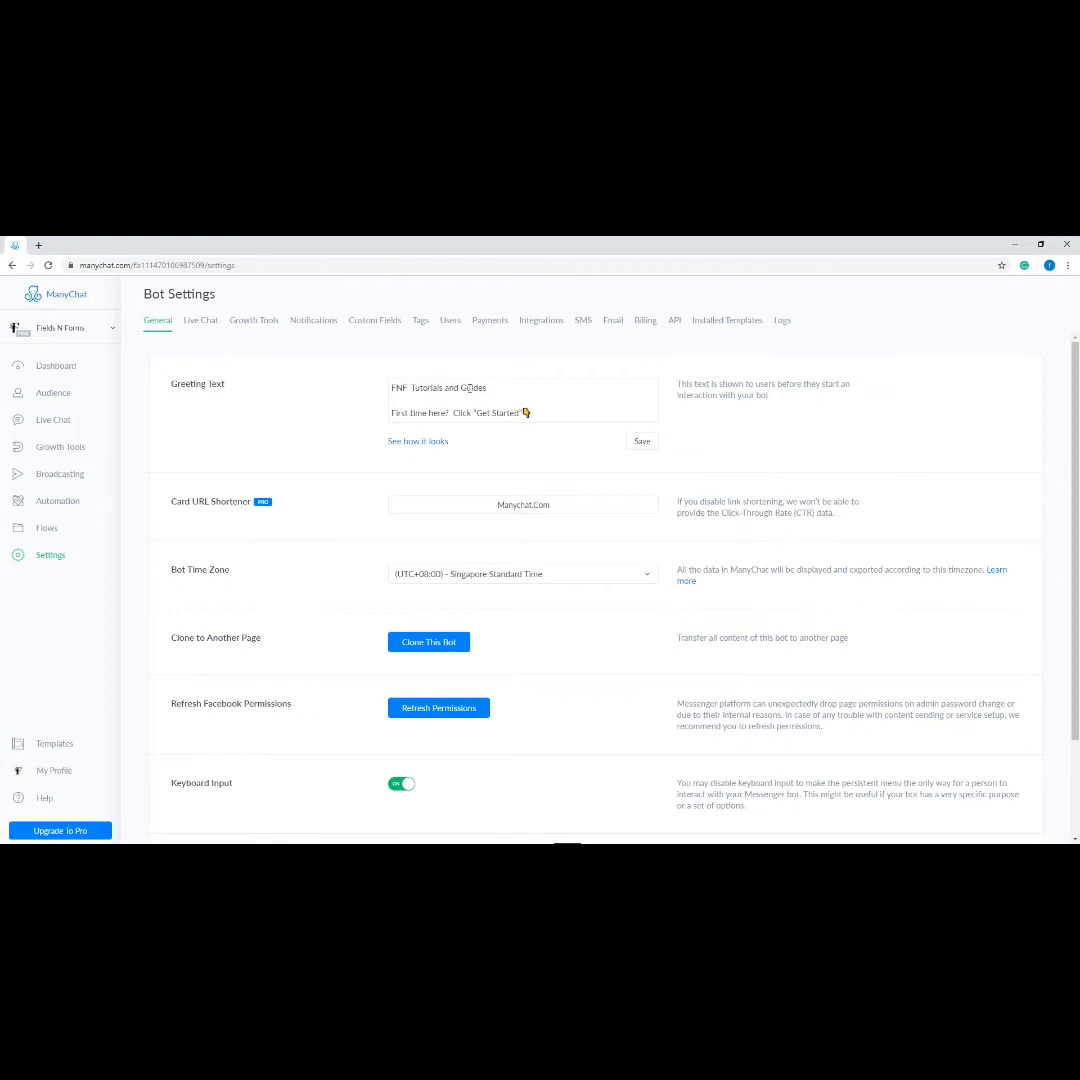
{"action": "left_click", "coordinate": [500, 388]}
{"action": "left_click_drag", "start_coordinate": [500, 388], "coordinate": [362, 386]}
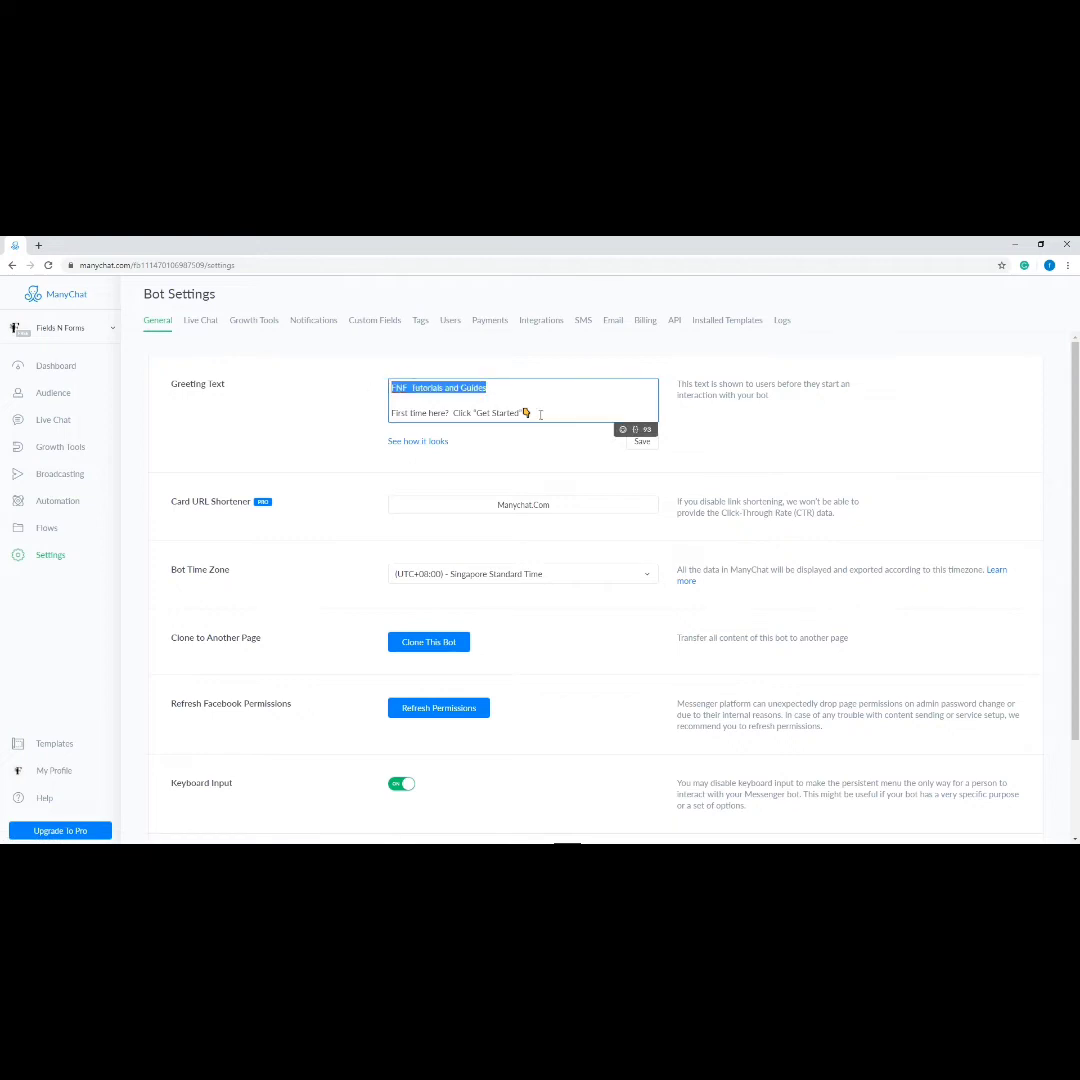
{"action": "left_click_drag", "start_coordinate": [540, 414], "coordinate": [391, 387]}
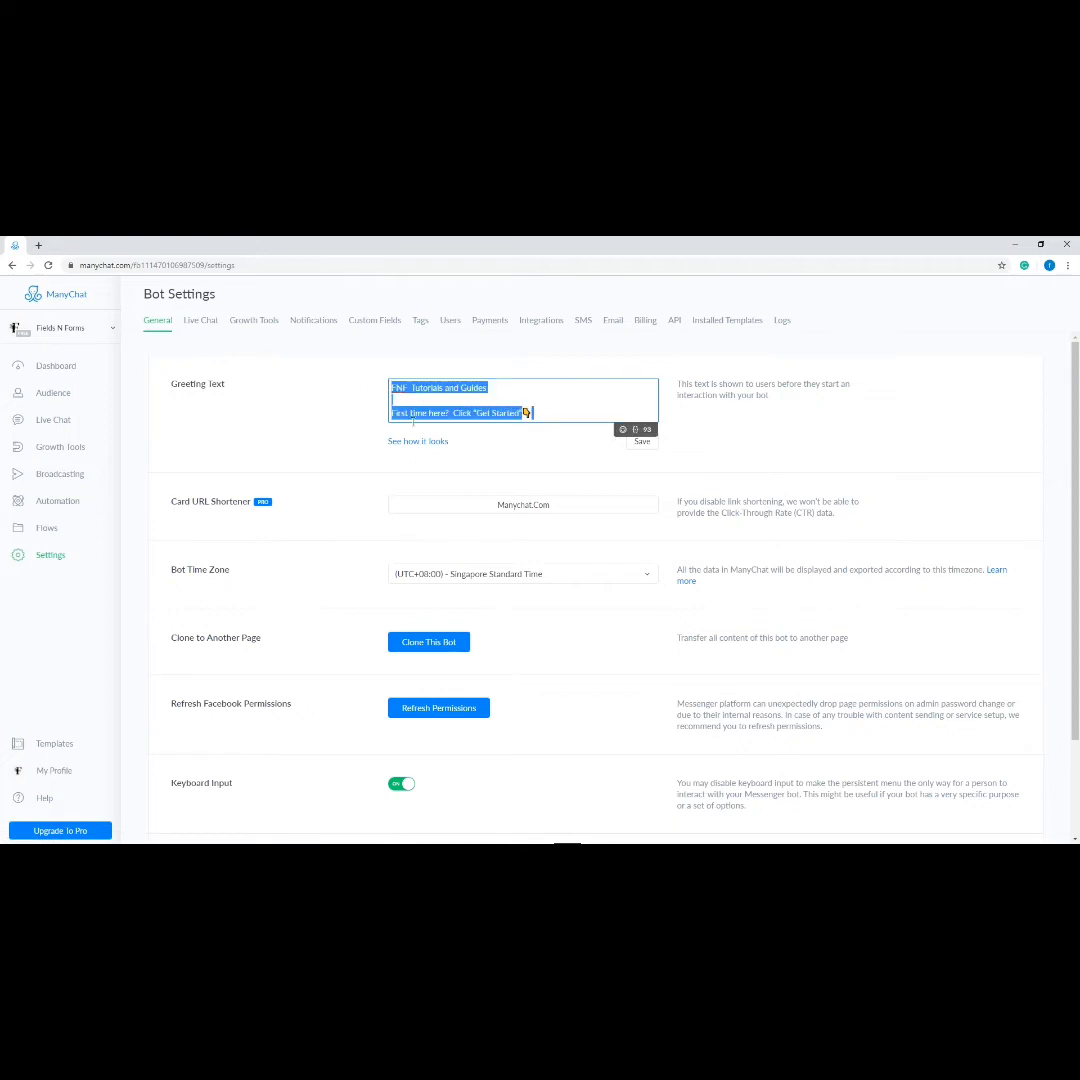
{"action": "left_click", "coordinate": [499, 443]}
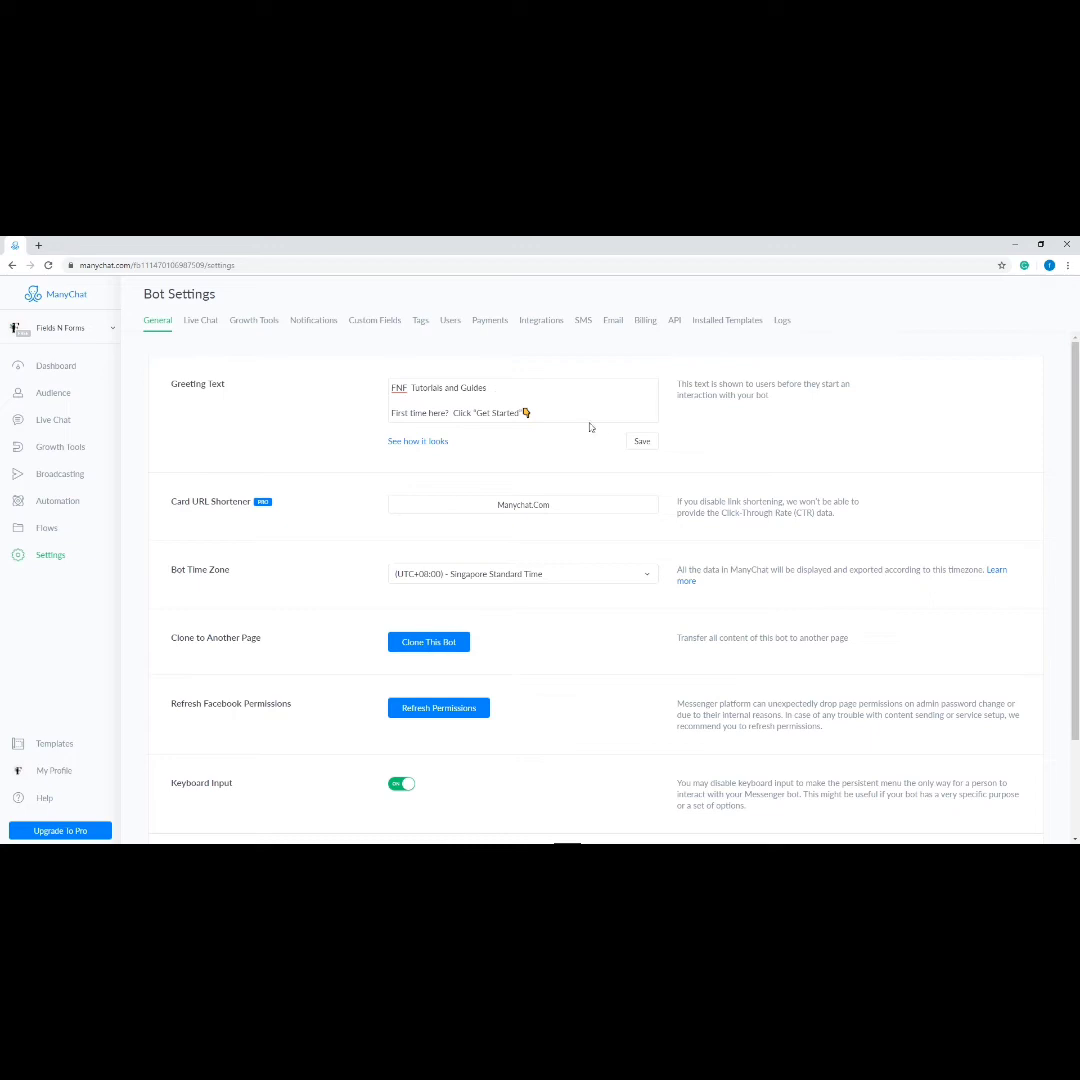
{"action": "left_click", "coordinate": [645, 446]}
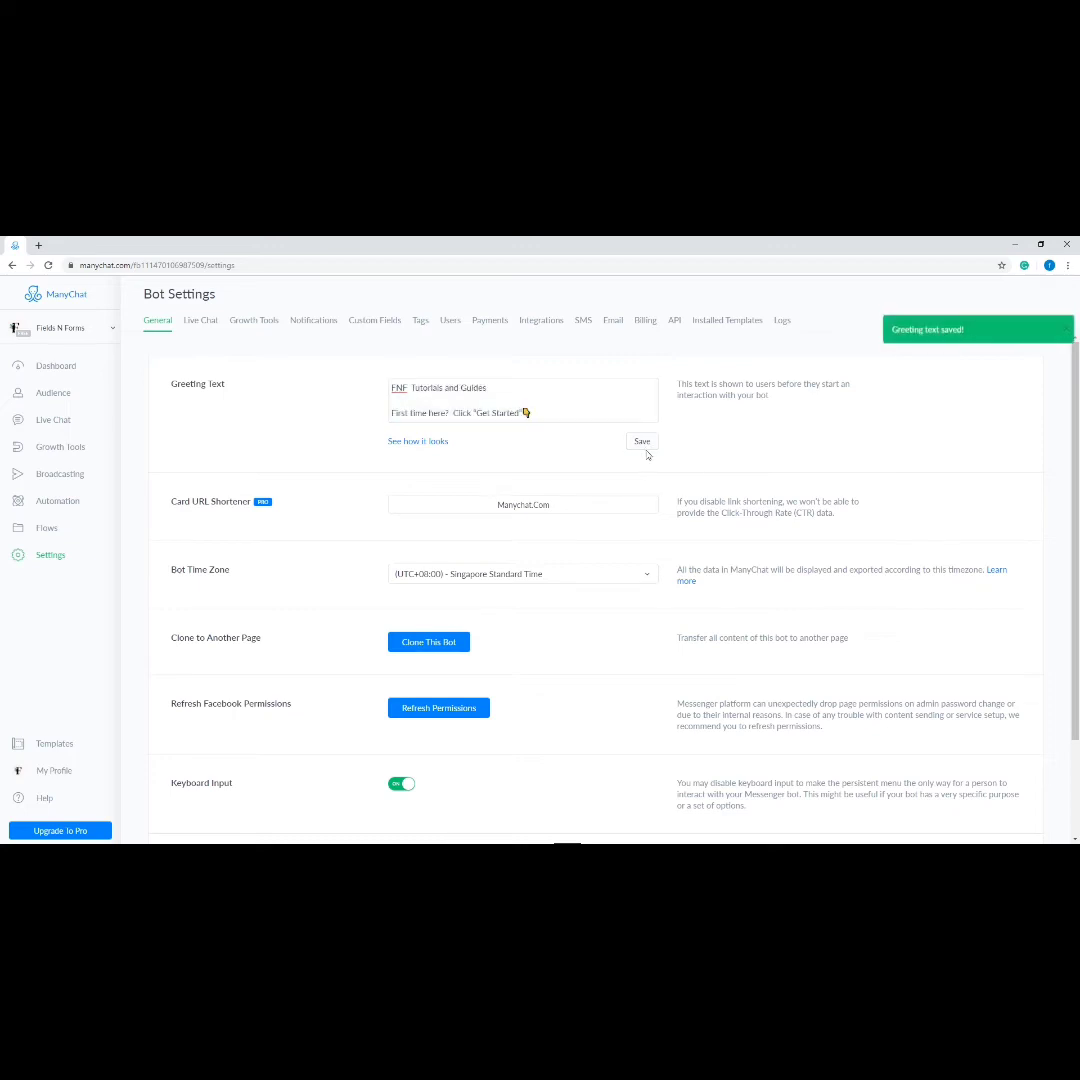
{"action": "left_click", "coordinate": [408, 446]}
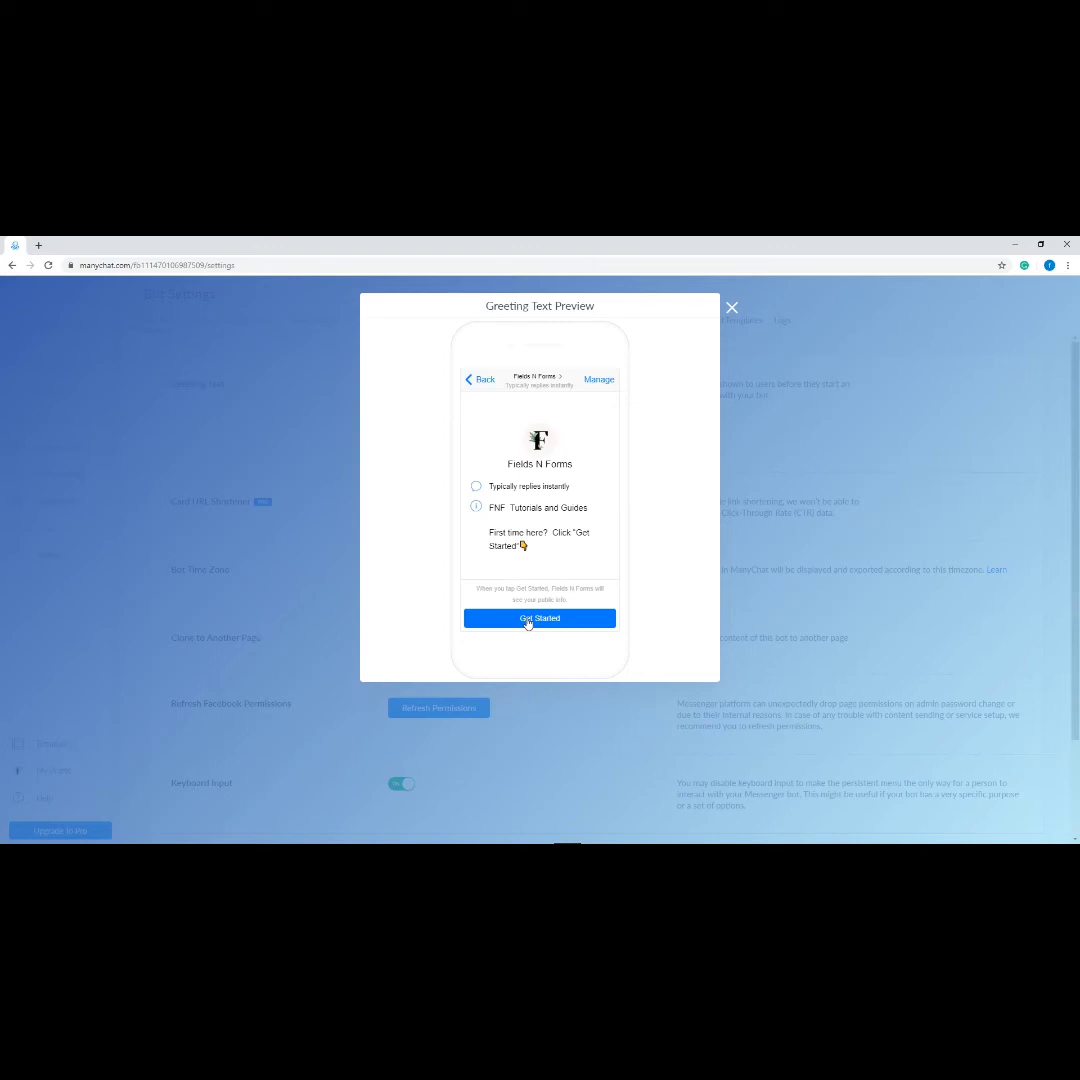
{"action": "left_click", "coordinate": [732, 308]}
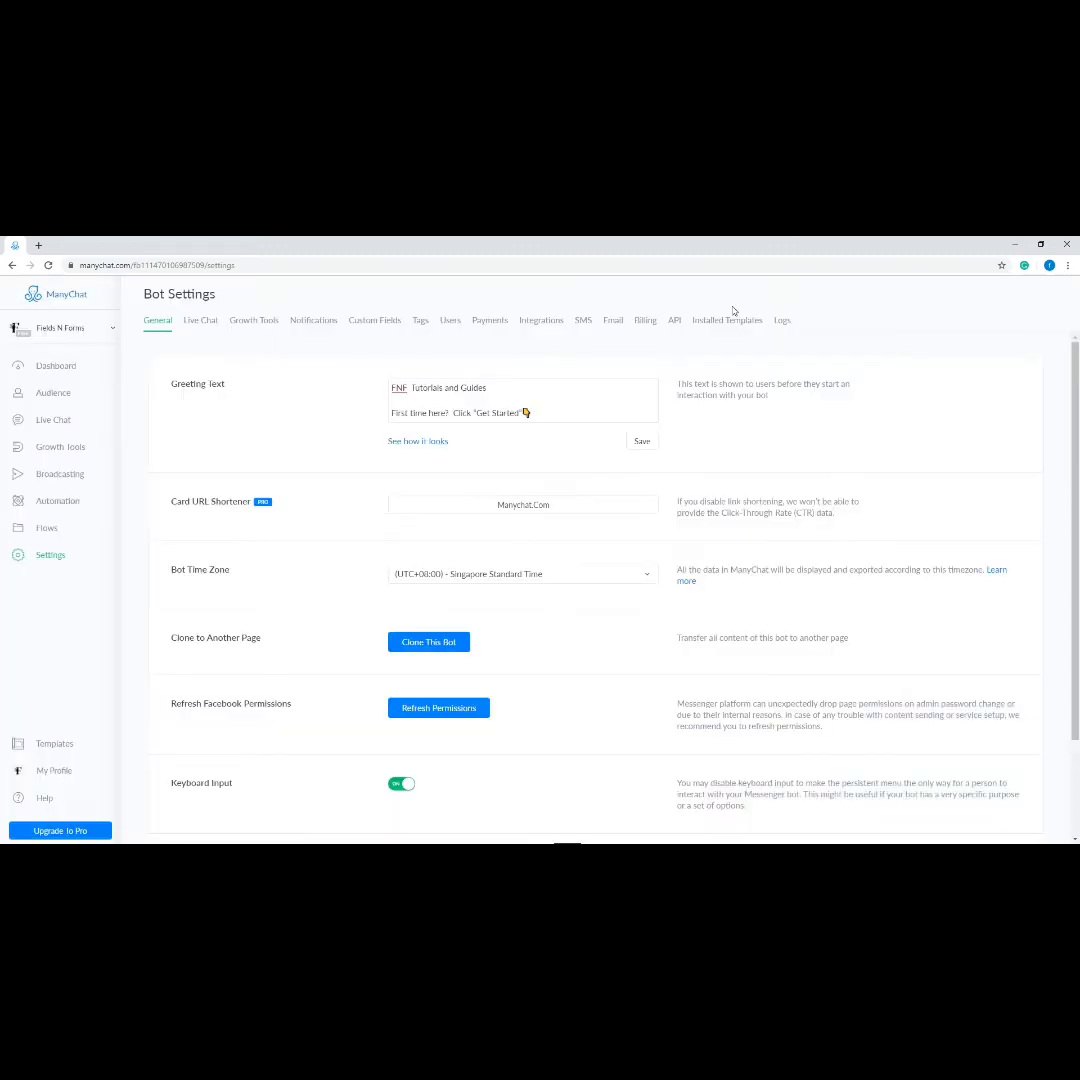
Step: In the automation's welcome message, replace the first line with "Hey" followed by the First Name variable
{"action": "left_click", "coordinate": [56, 505]}
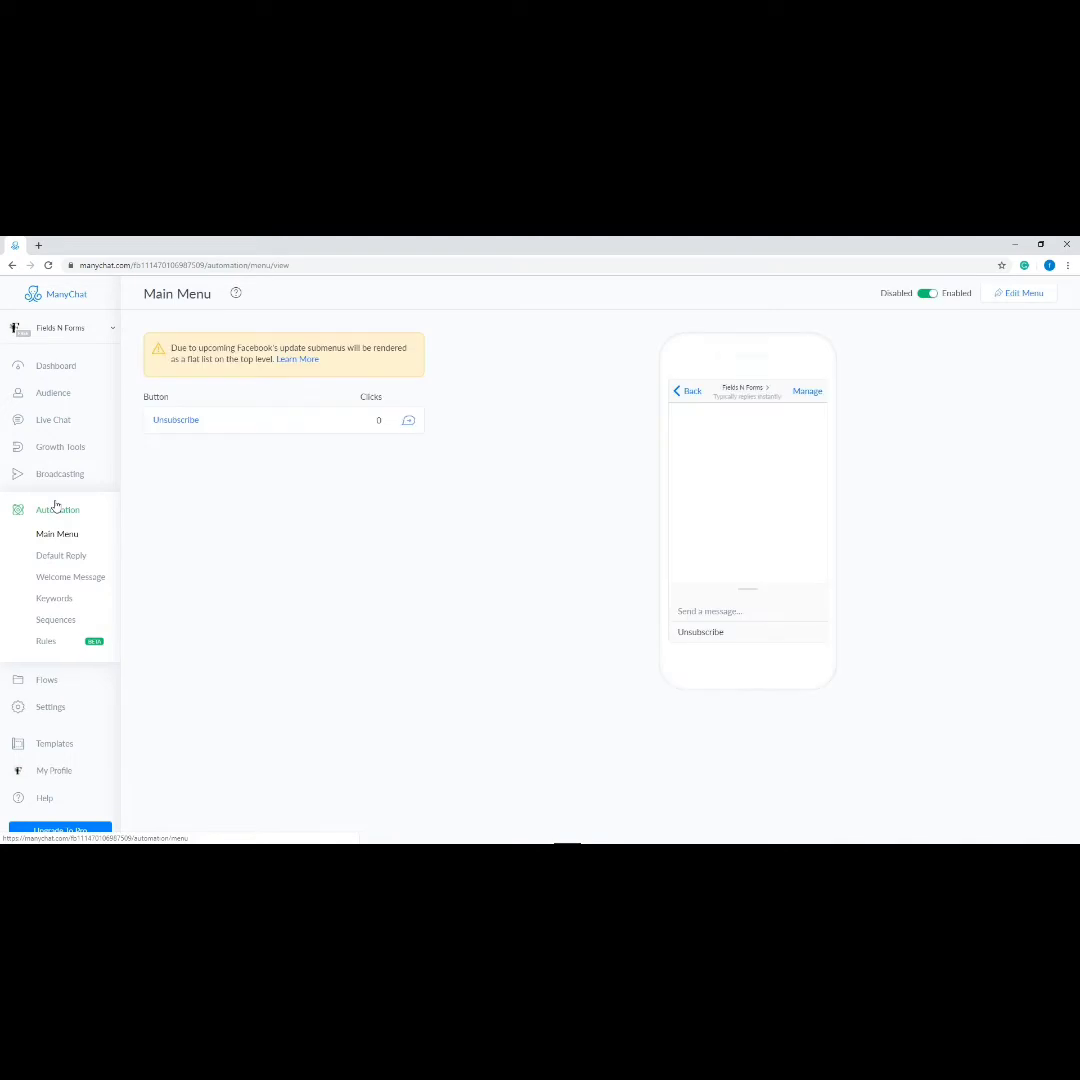
{"action": "left_click", "coordinate": [57, 580]}
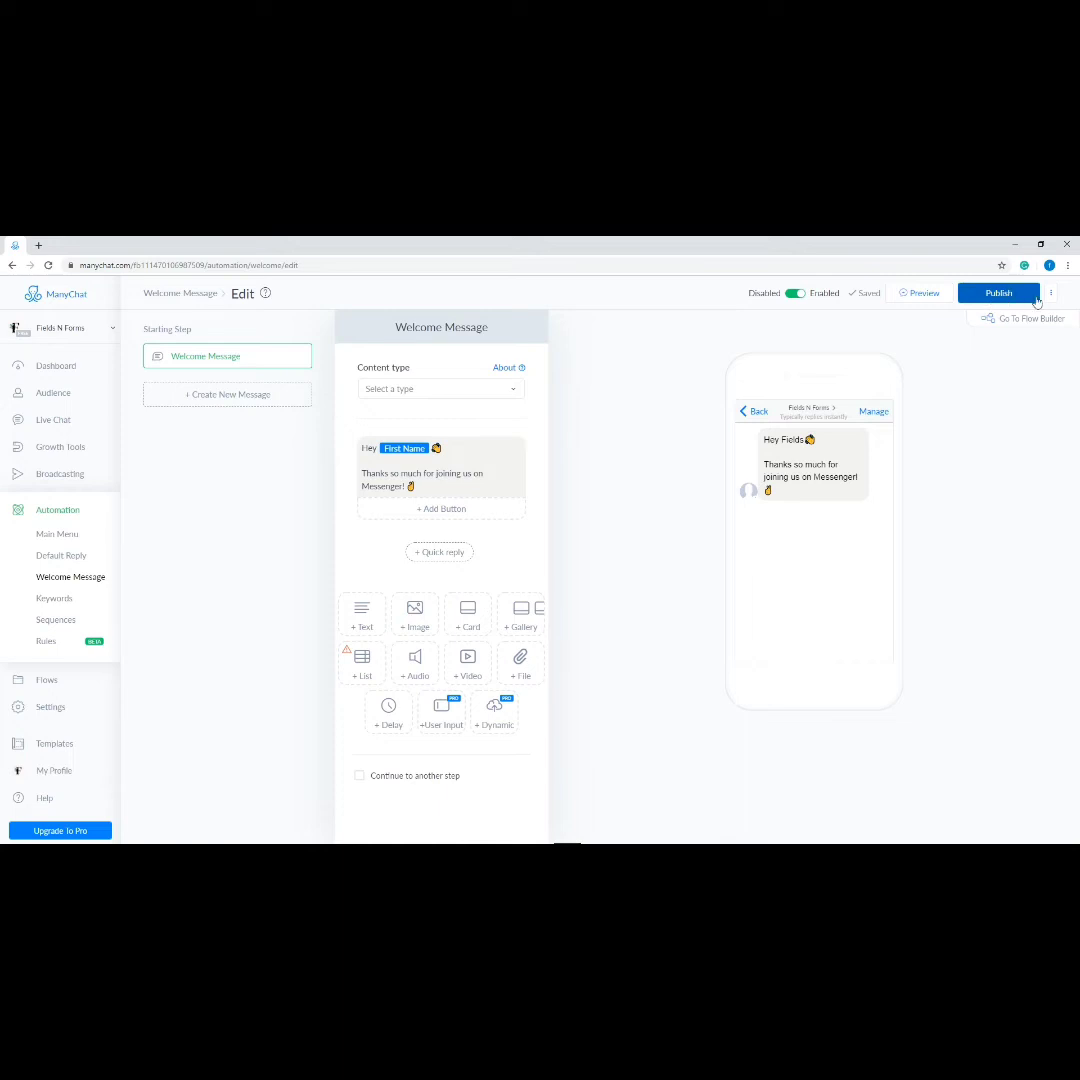
{"action": "left_click", "coordinate": [1051, 300]}
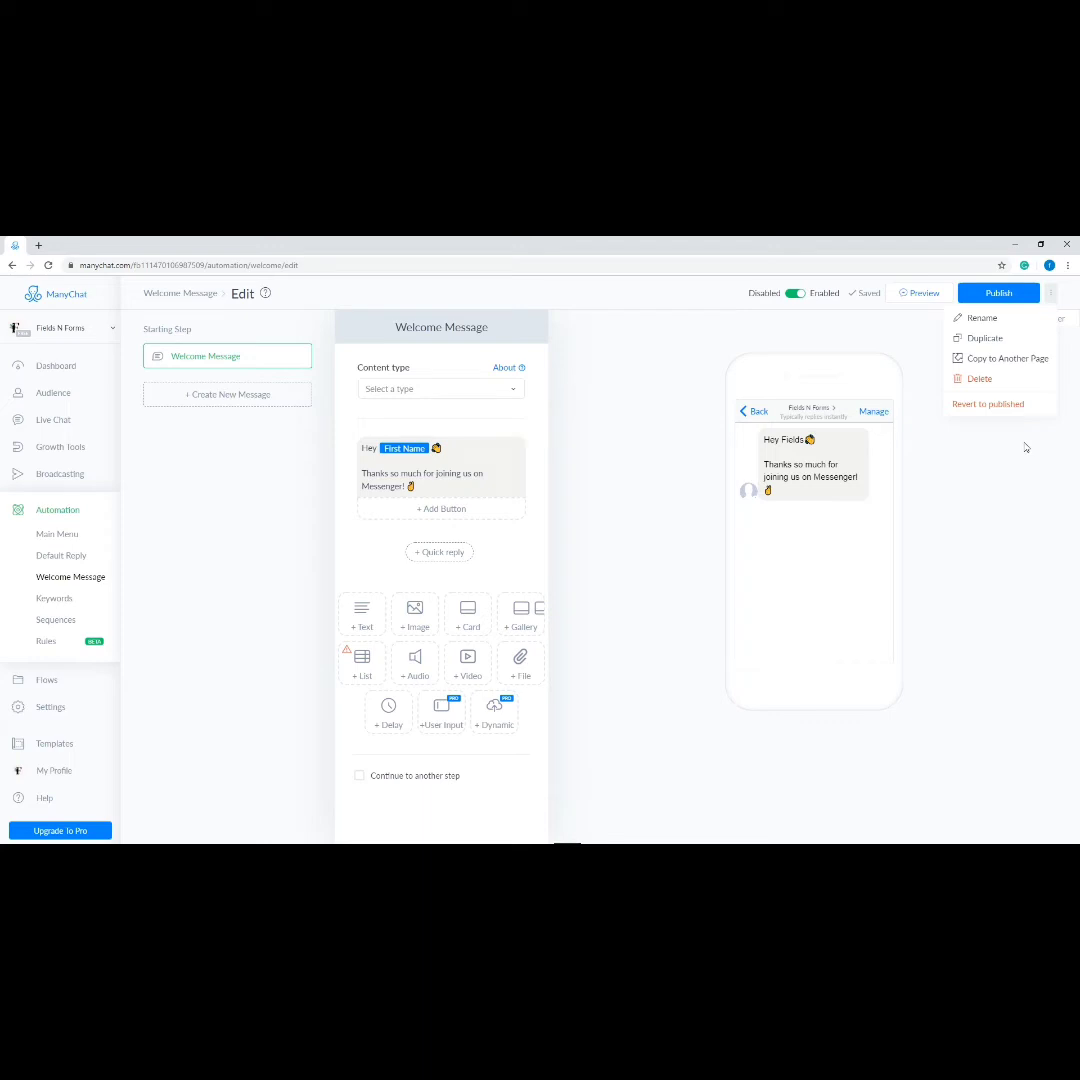
{"action": "left_click", "coordinate": [1025, 447]}
{"action": "left_click", "coordinate": [460, 448]}
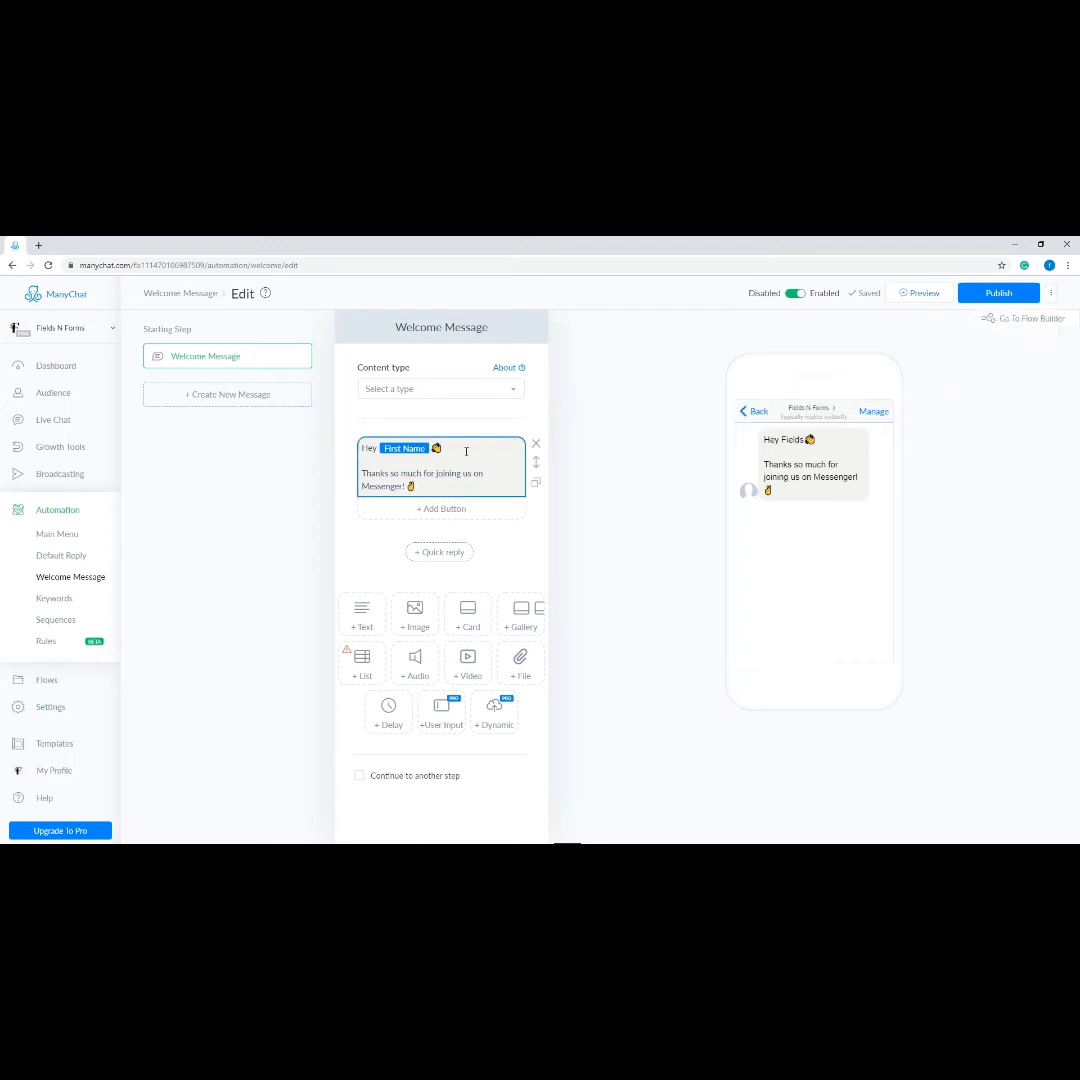
{"action": "left_click_drag", "start_coordinate": [465, 448], "coordinate": [328, 453]}
{"action": "key", "text": "BackSpace"}
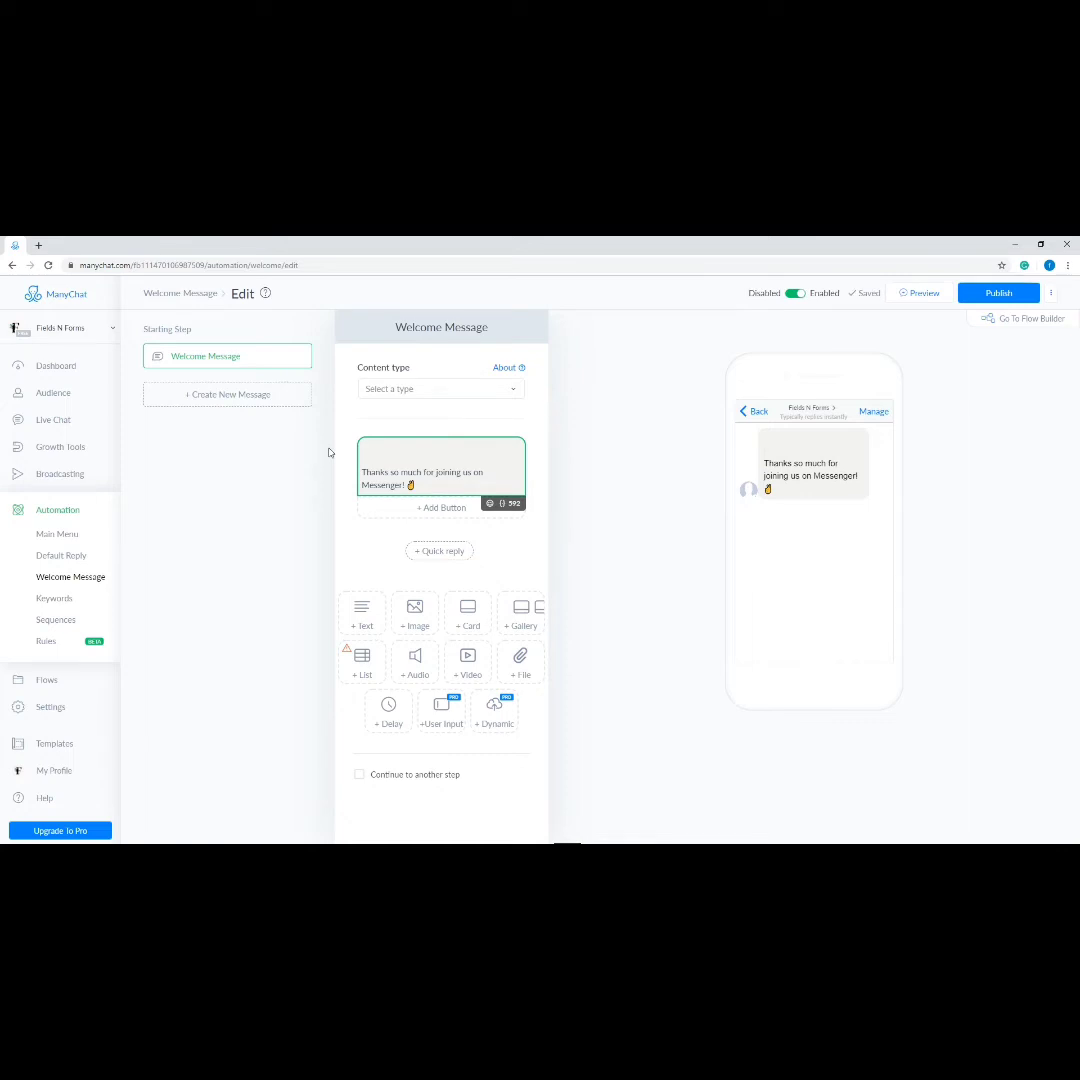
{"action": "type", "text": "Hey"}
{"action": "left_click", "coordinate": [502, 508]}
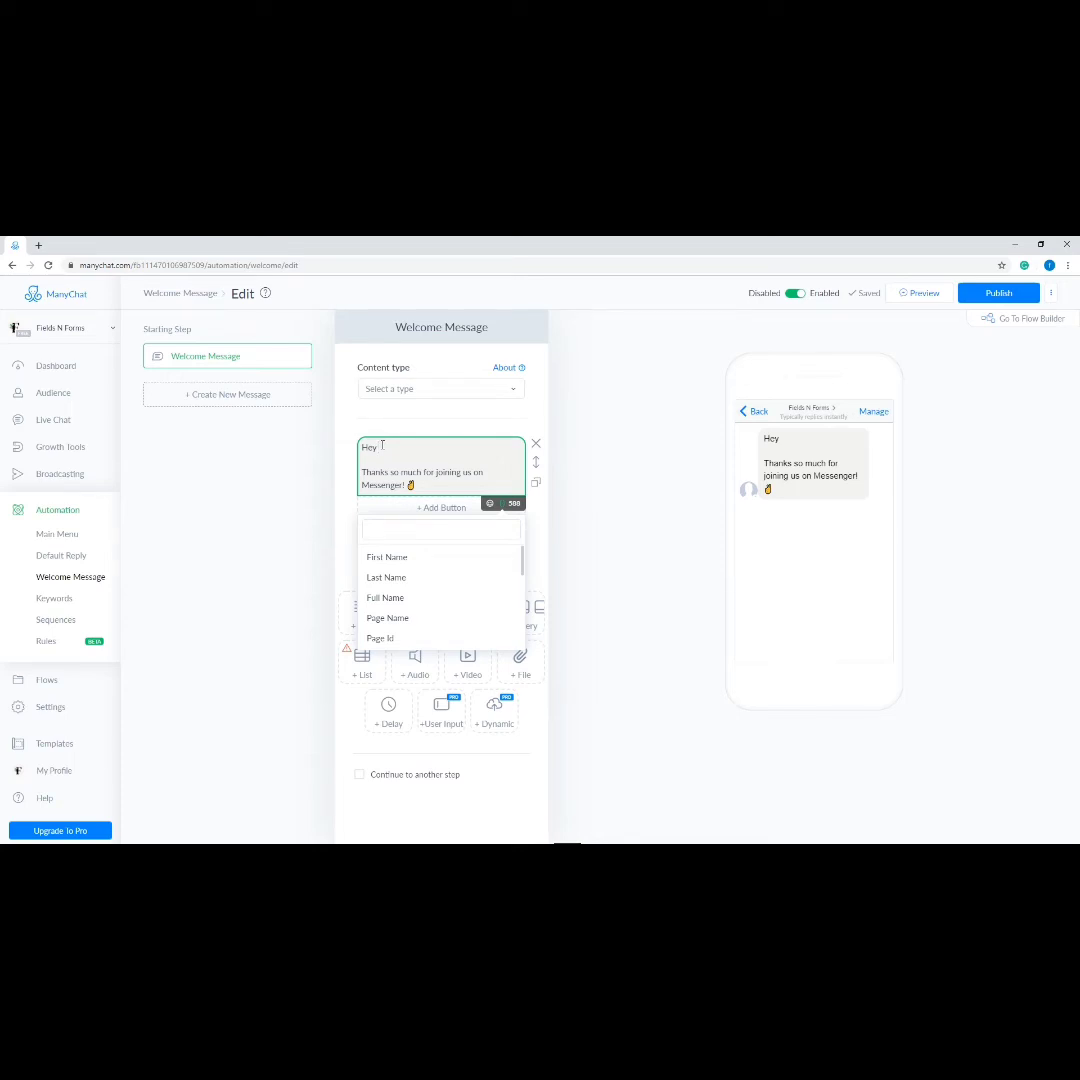
{"action": "left_click", "coordinate": [390, 558]}
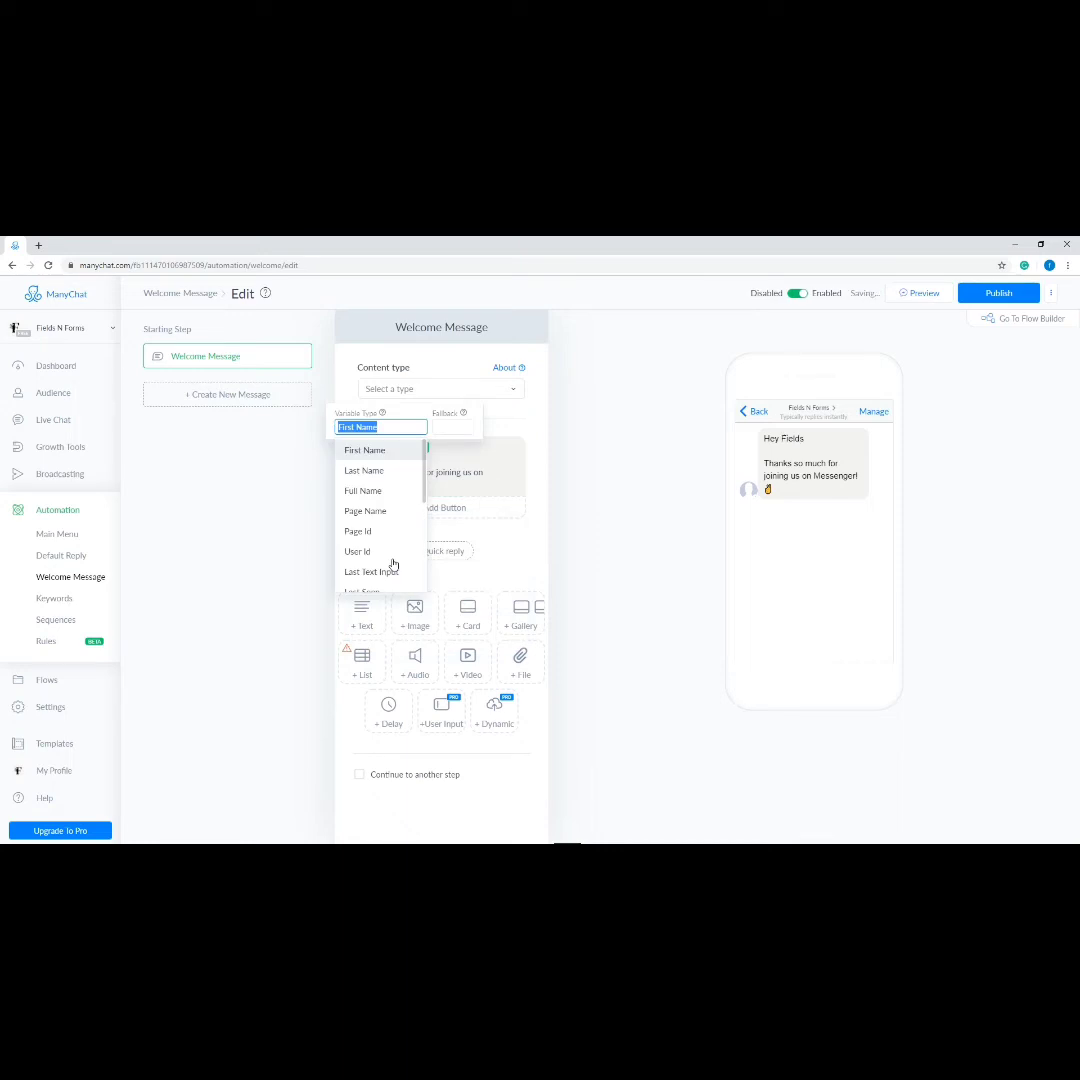
{"action": "left_click", "coordinate": [416, 451]}
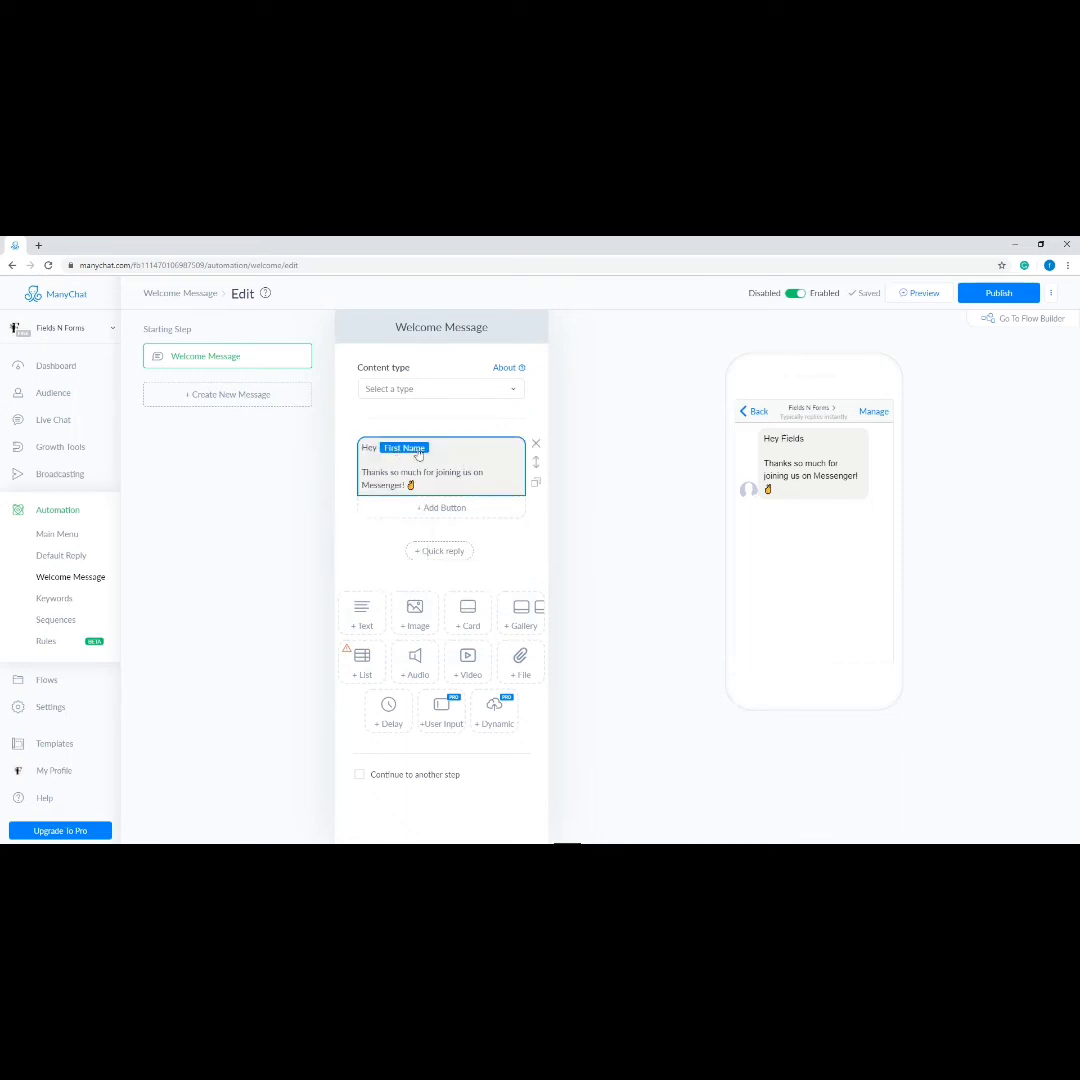
Step: Add the first frequently used hand emoji after the First Name variable and publish the welcome message
{"action": "mouse_move", "coordinate": [798, 440]}
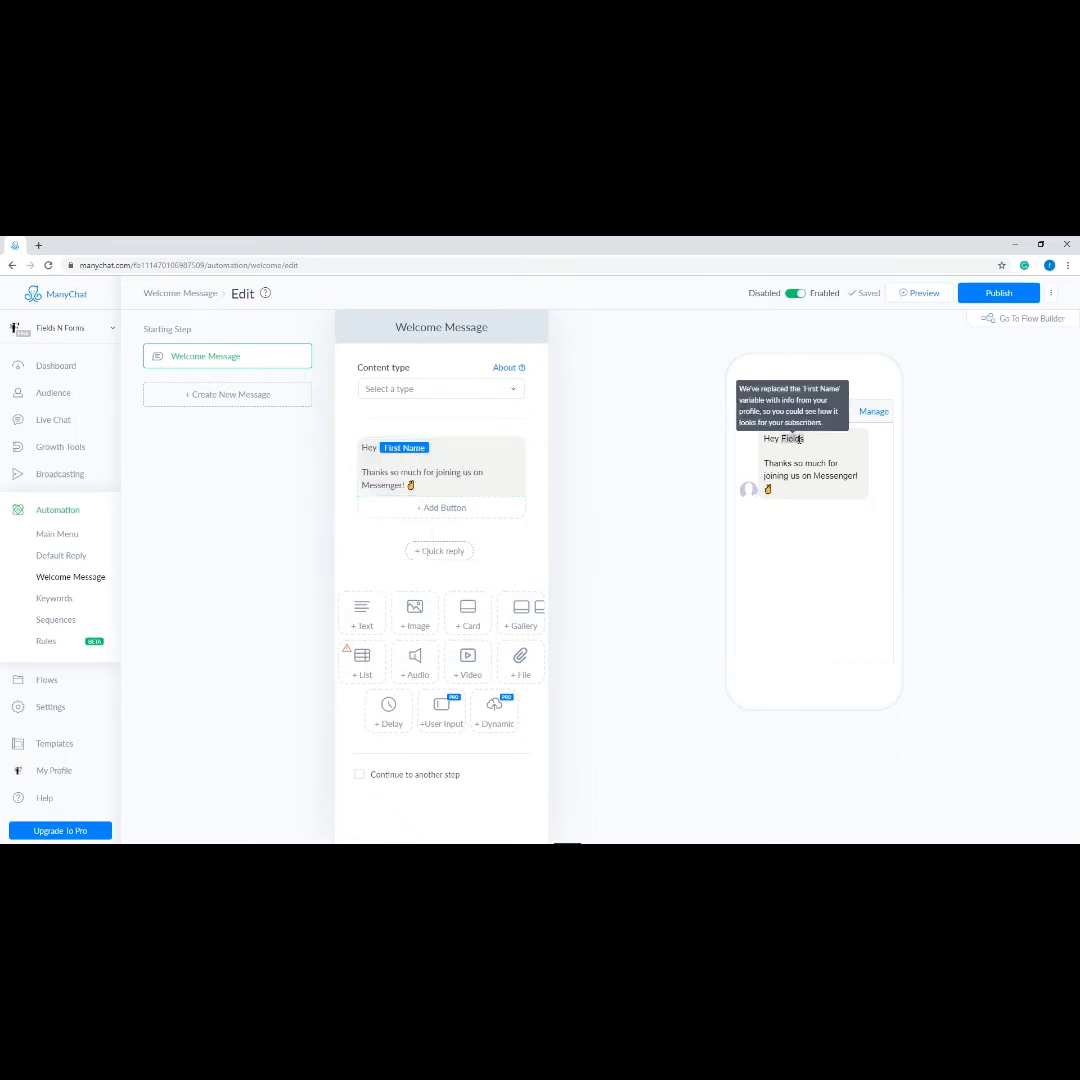
{"action": "left_click", "coordinate": [441, 447]}
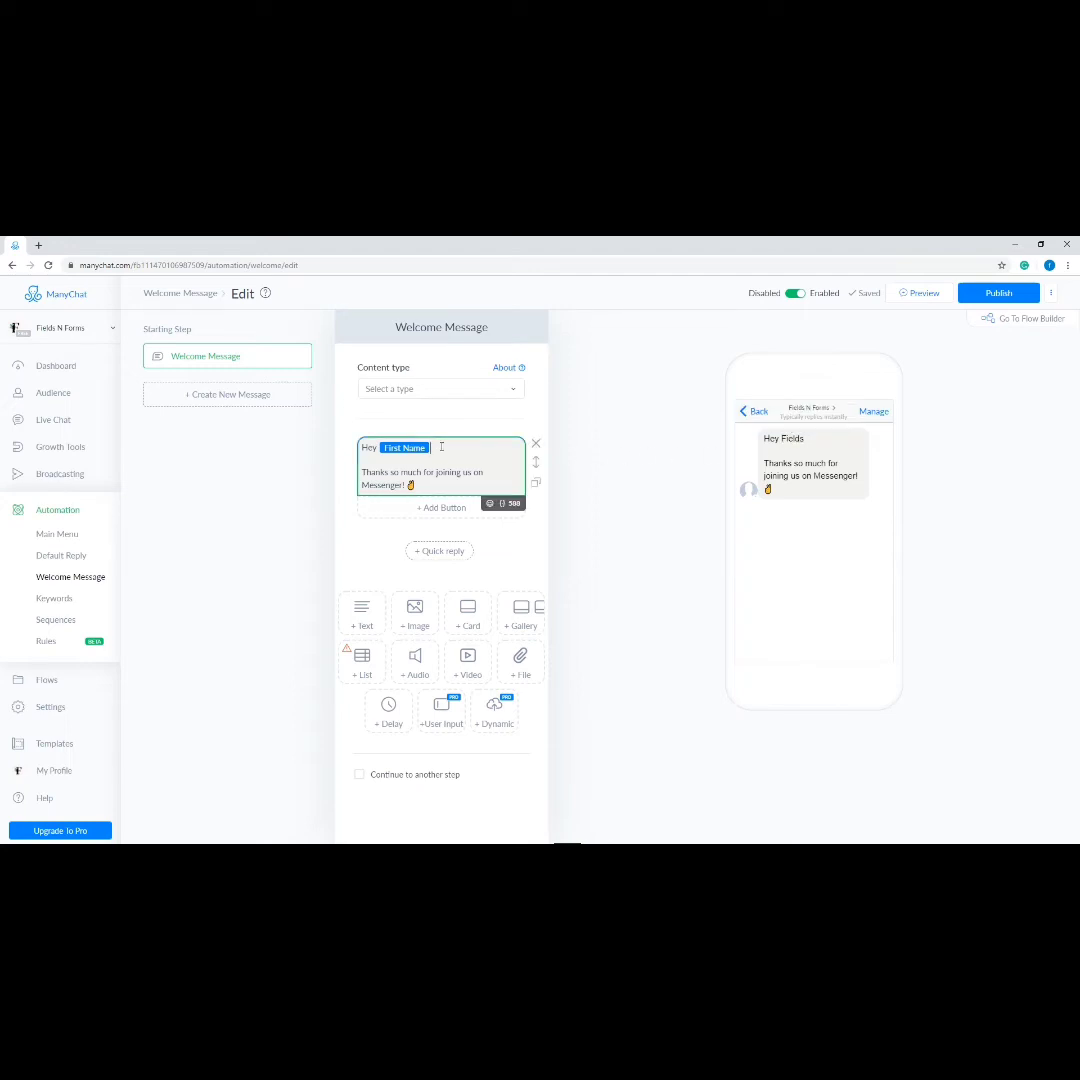
{"action": "left_click", "coordinate": [489, 504]}
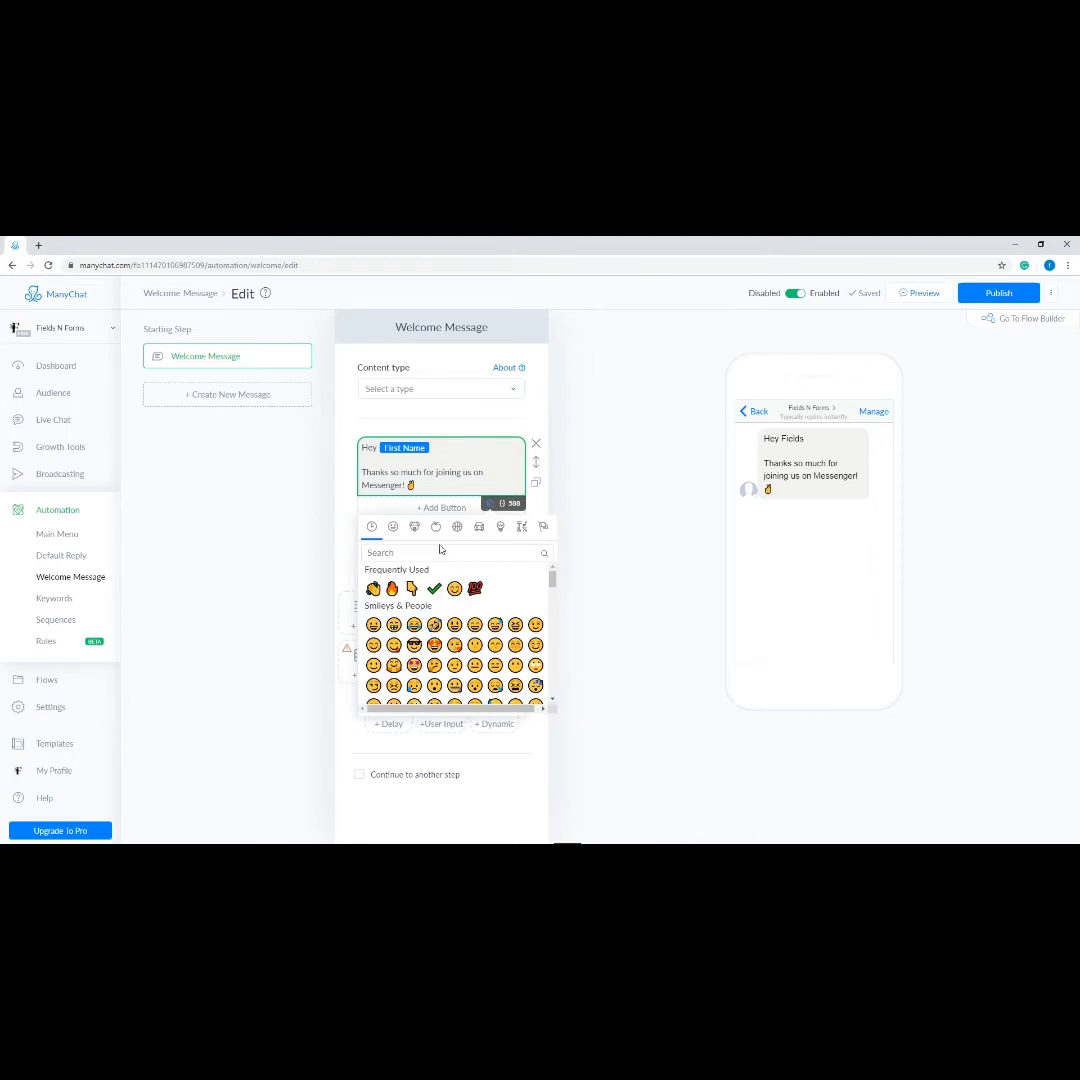
{"action": "left_click", "coordinate": [374, 590]}
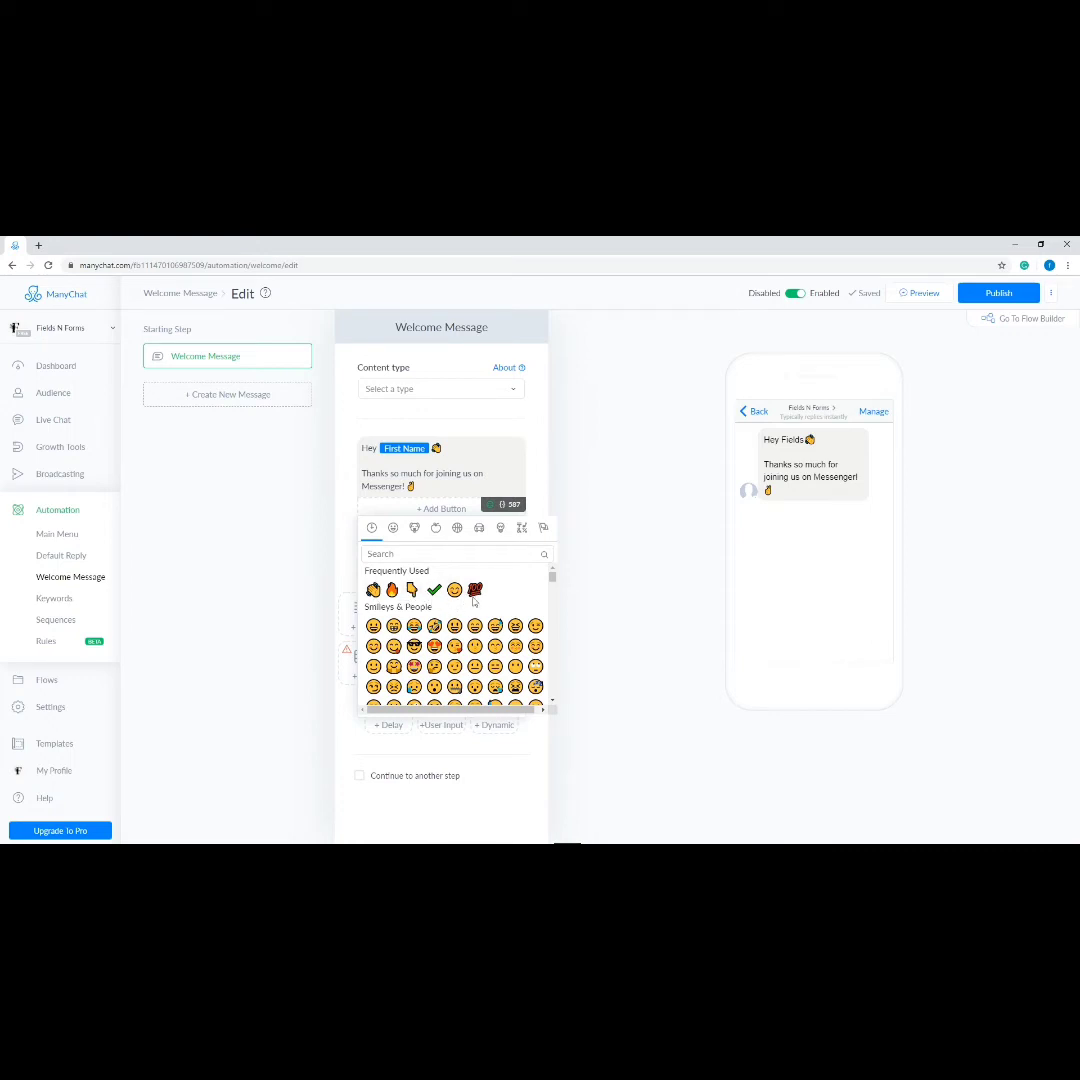
{"action": "left_click", "coordinate": [576, 493]}
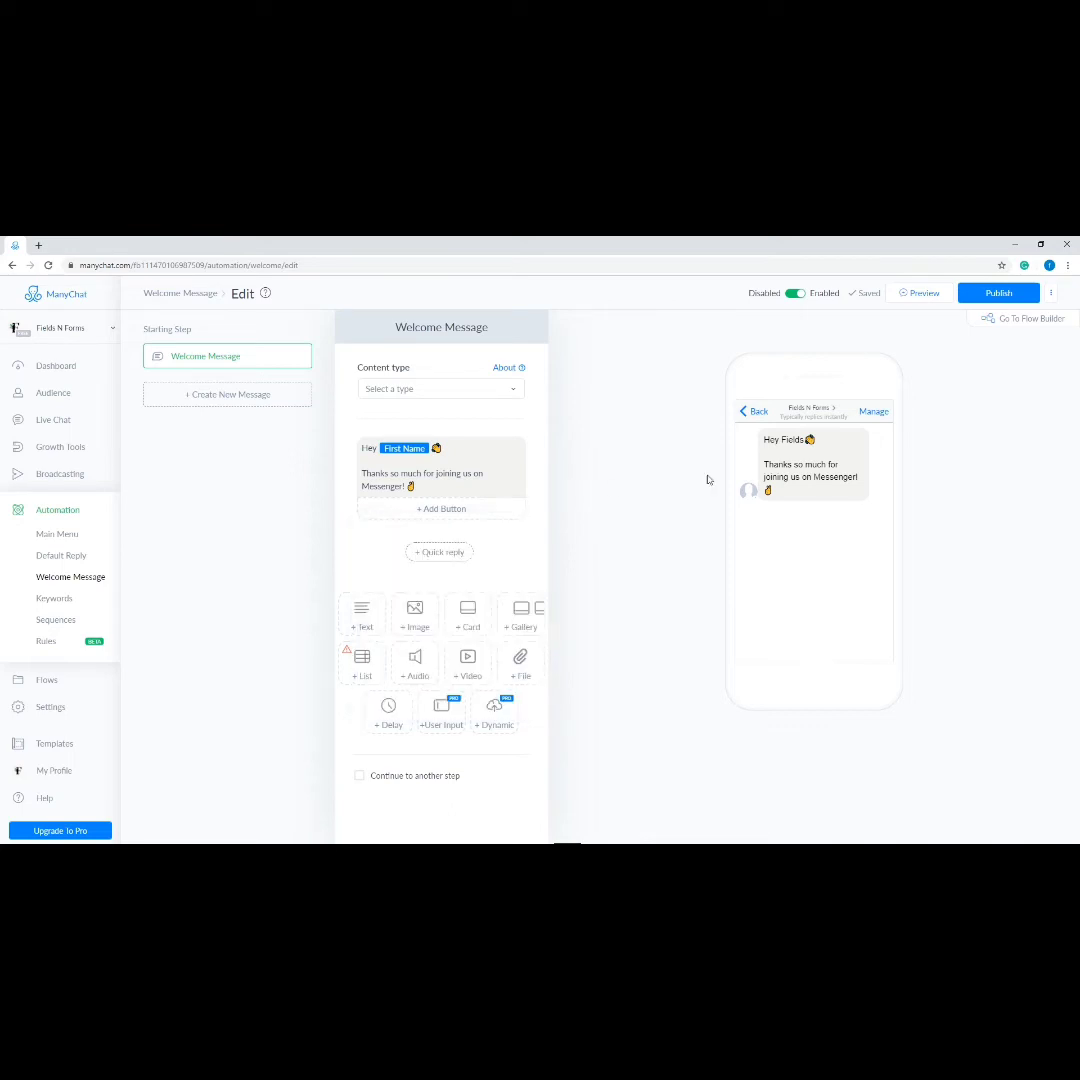
{"action": "left_click", "coordinate": [989, 296]}
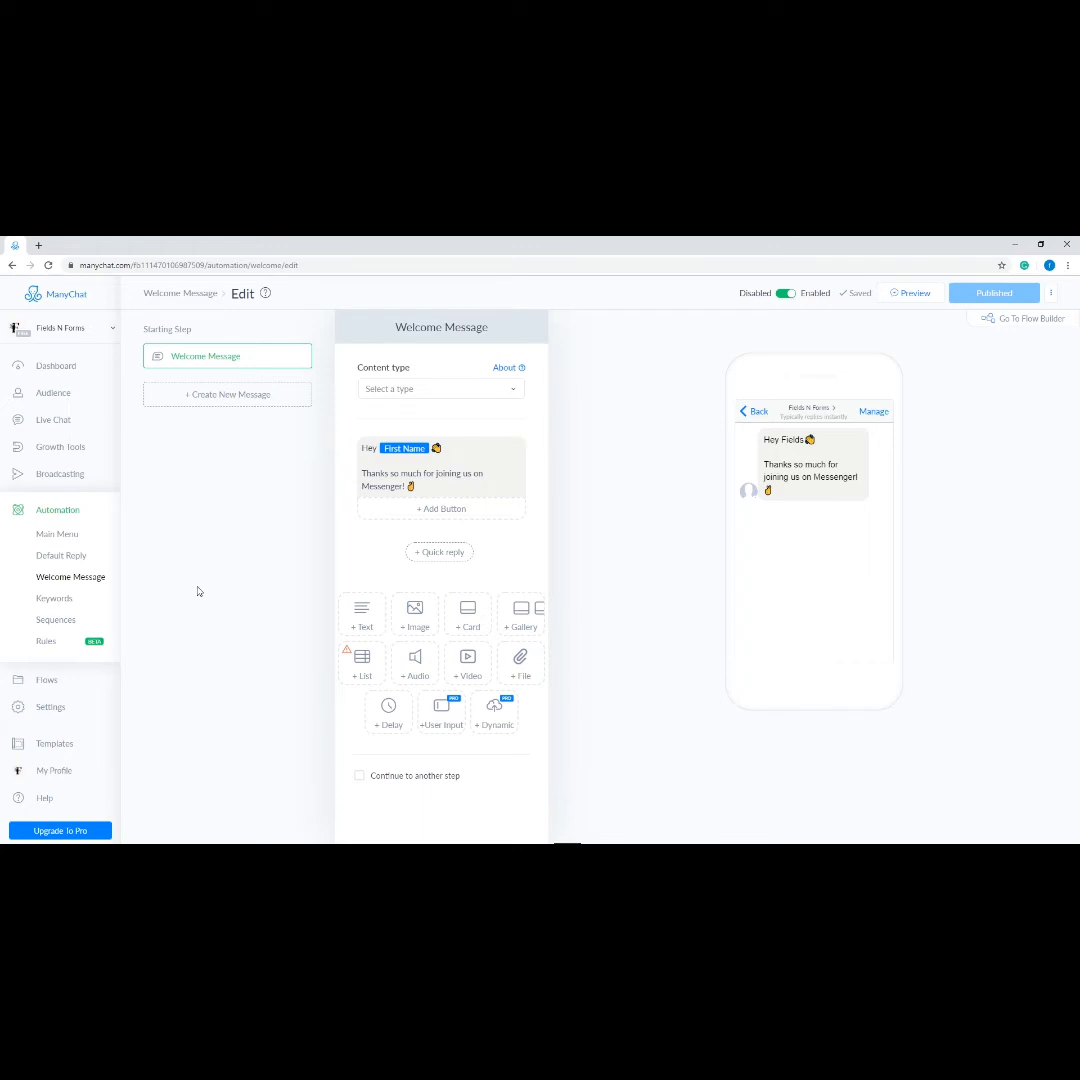
Step: View the default reply and the keyword rules, switching the "Hi, Hello or How are you?" rule off and back on
{"action": "left_click", "coordinate": [62, 563]}
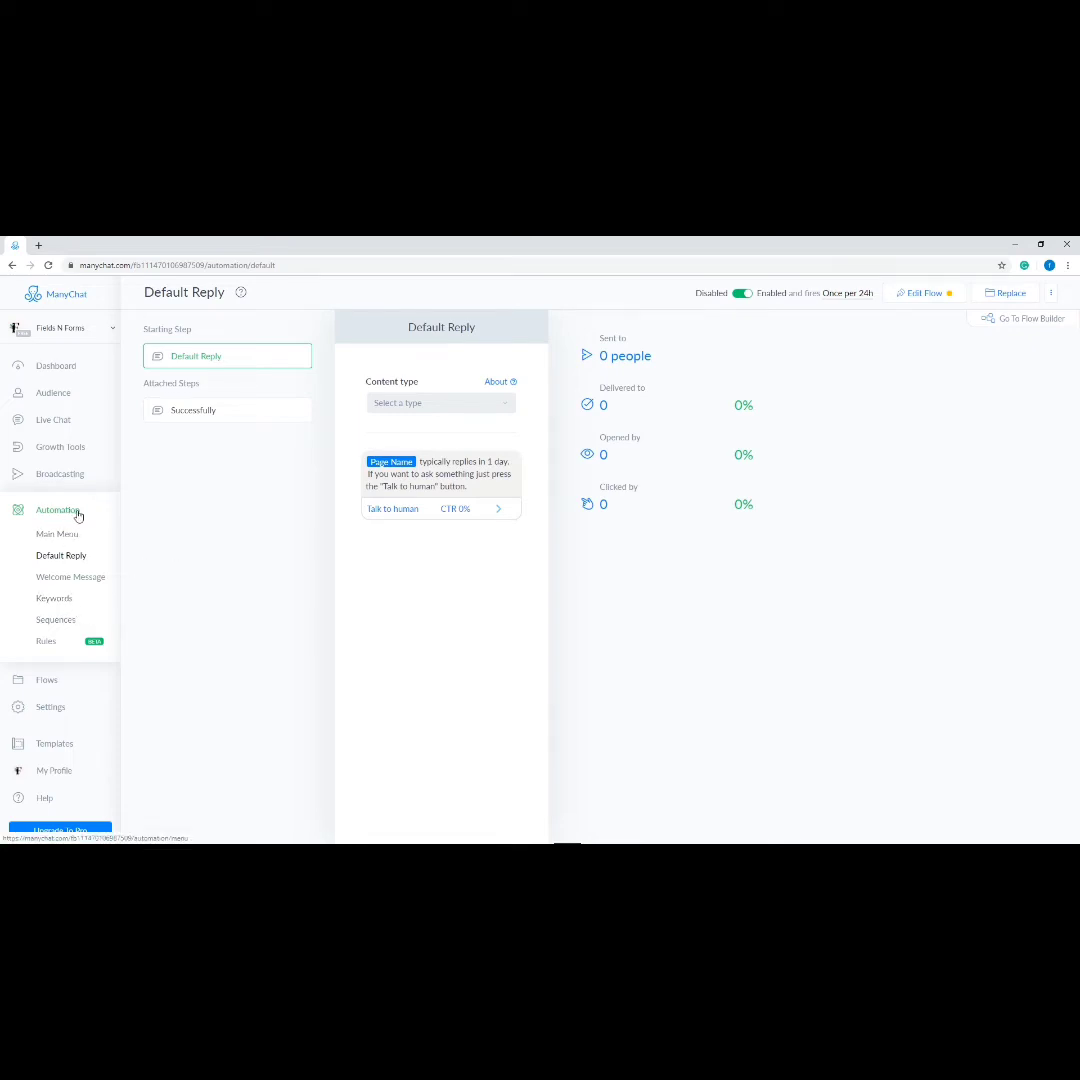
{"action": "left_click", "coordinate": [54, 598]}
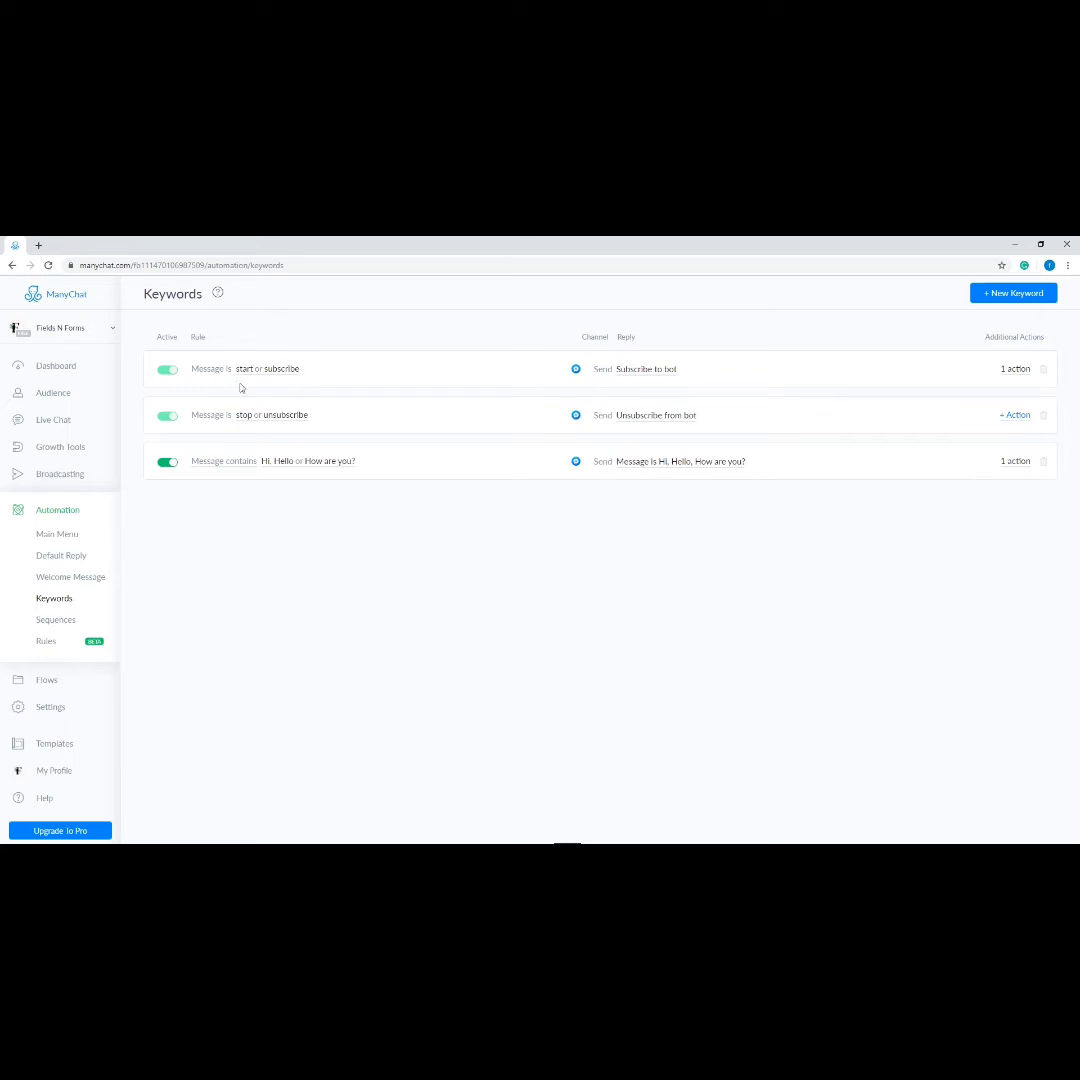
{"action": "left_click", "coordinate": [168, 463]}
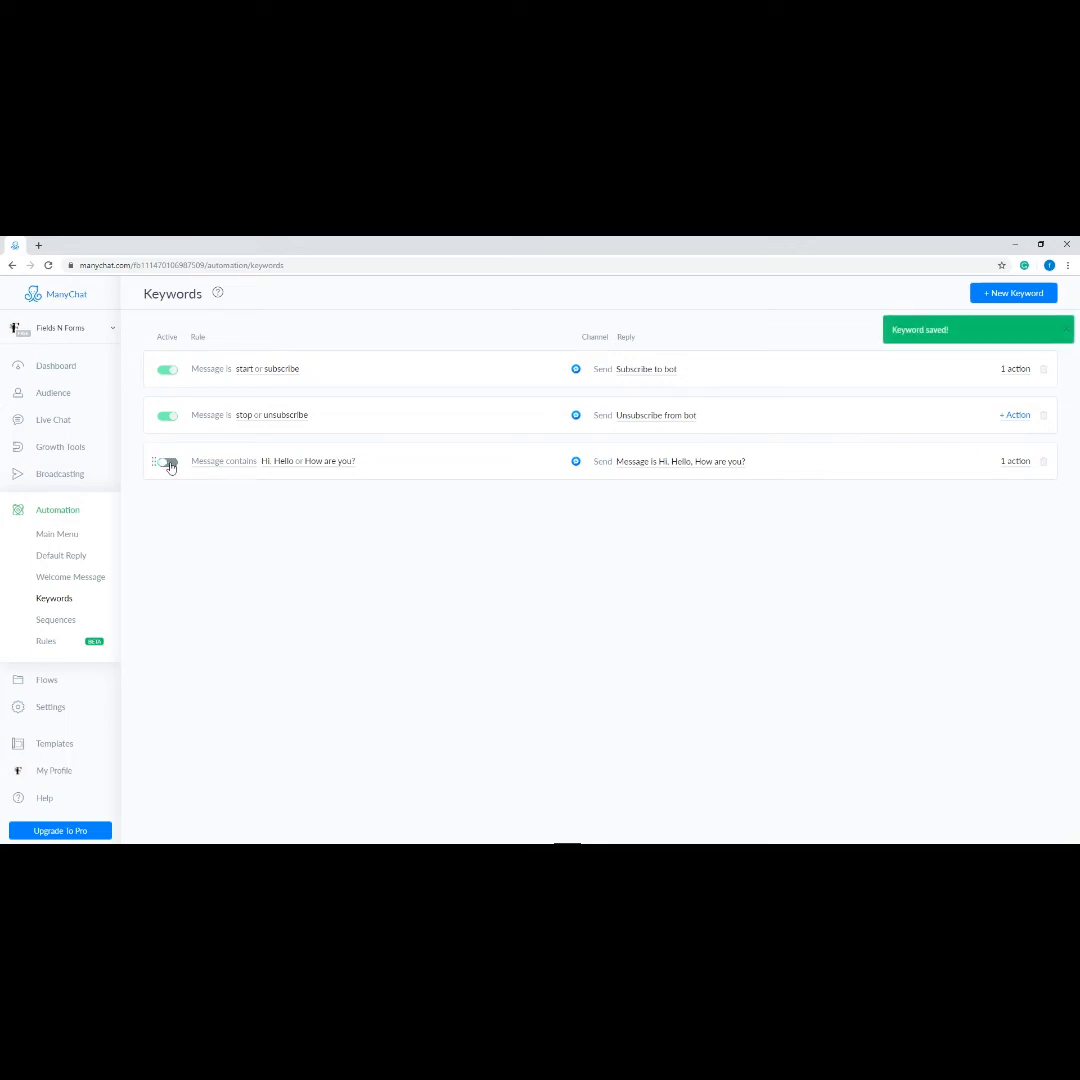
{"action": "left_click", "coordinate": [168, 463]}
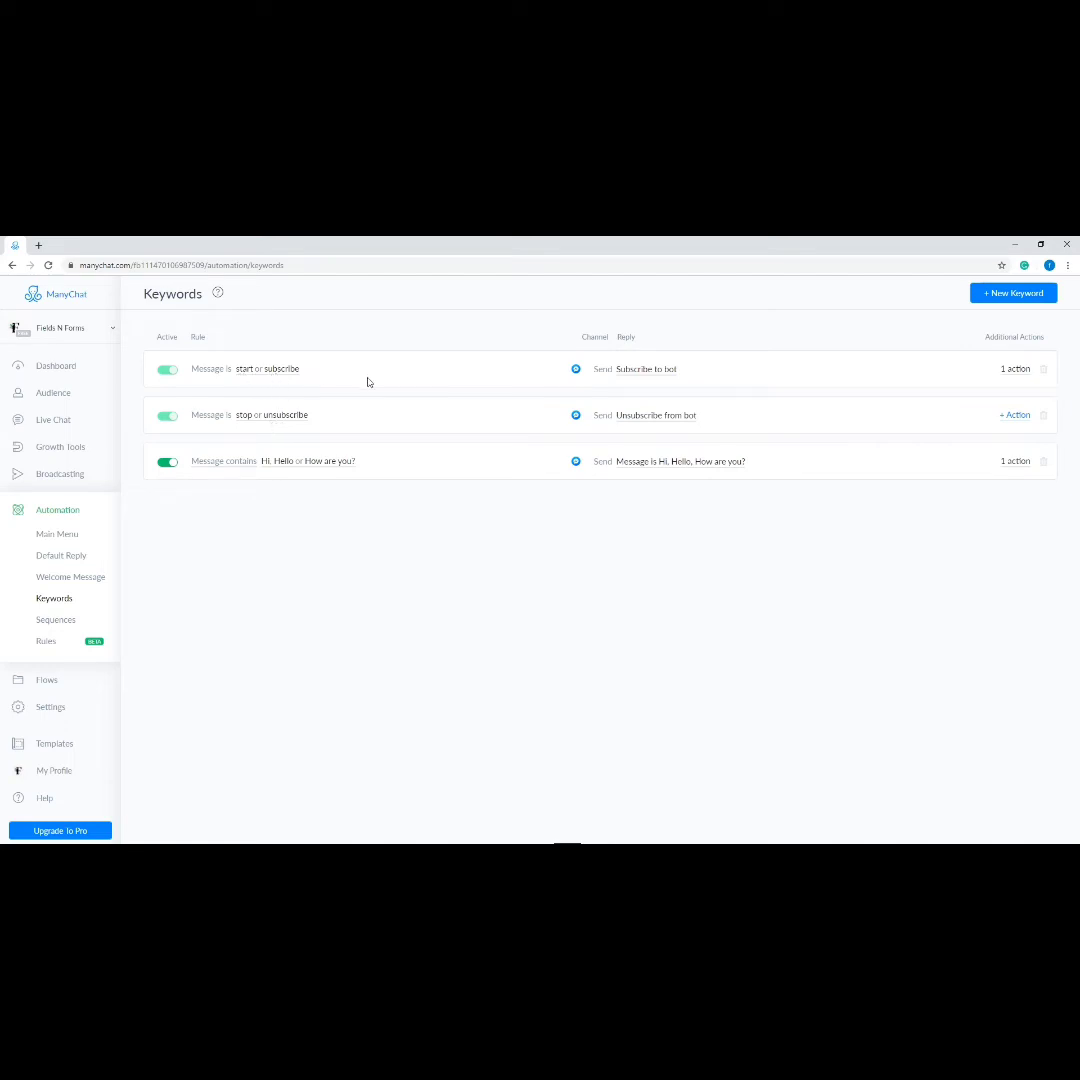
Step: Examine the reply message and additional actions of the "start or subscribe" keyword rule
{"action": "left_click", "coordinate": [647, 370]}
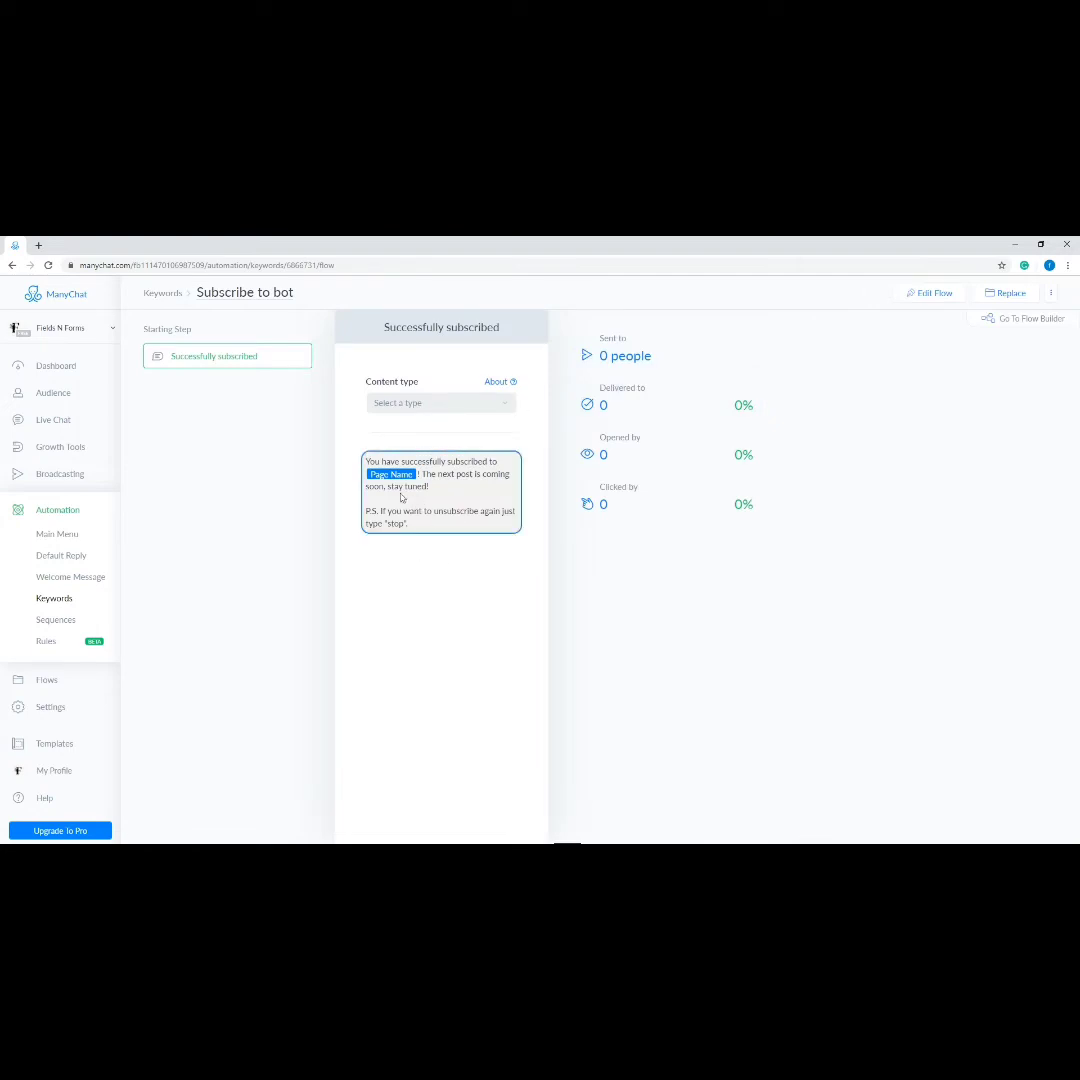
{"action": "left_click", "coordinate": [12, 265]}
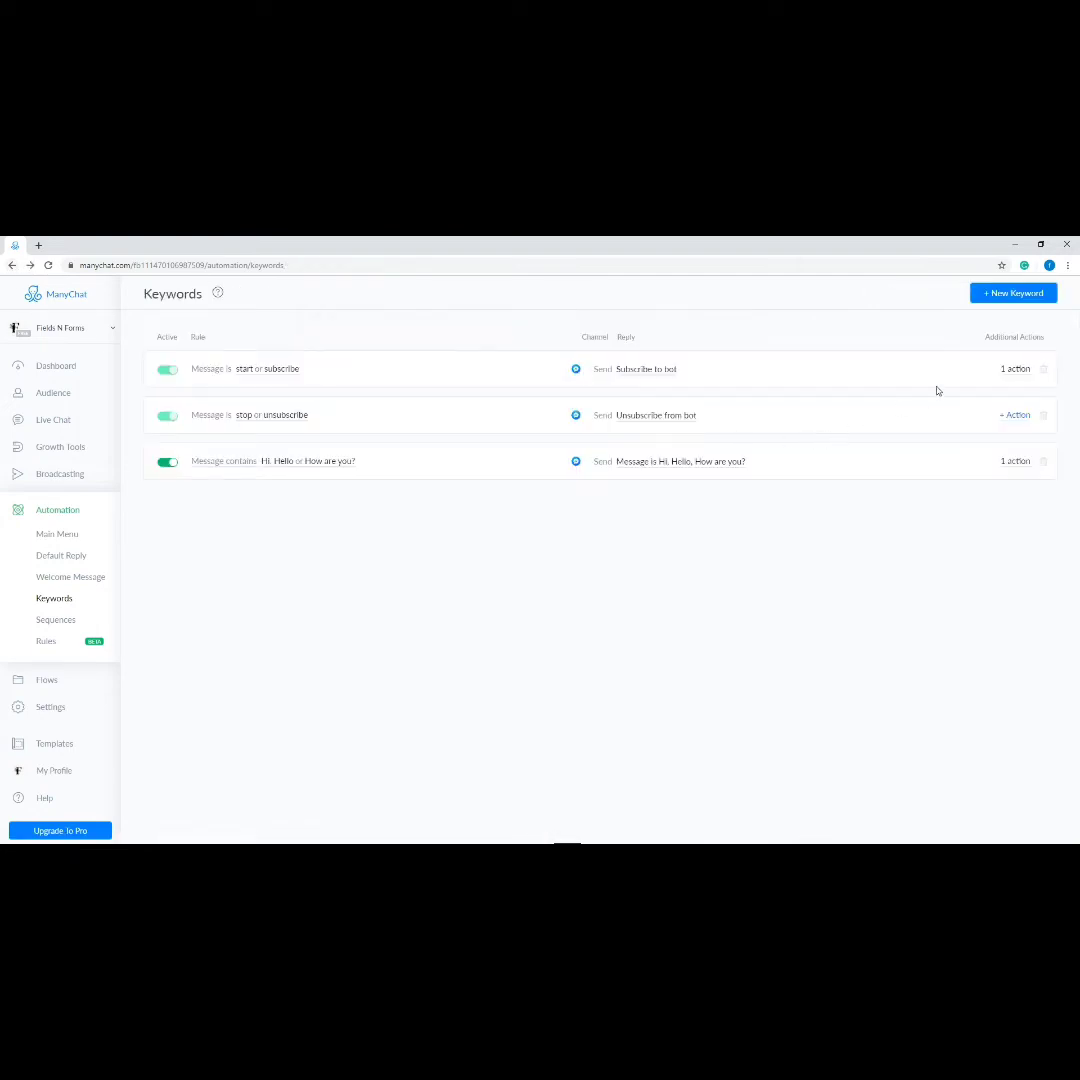
{"action": "left_click", "coordinate": [1018, 369]}
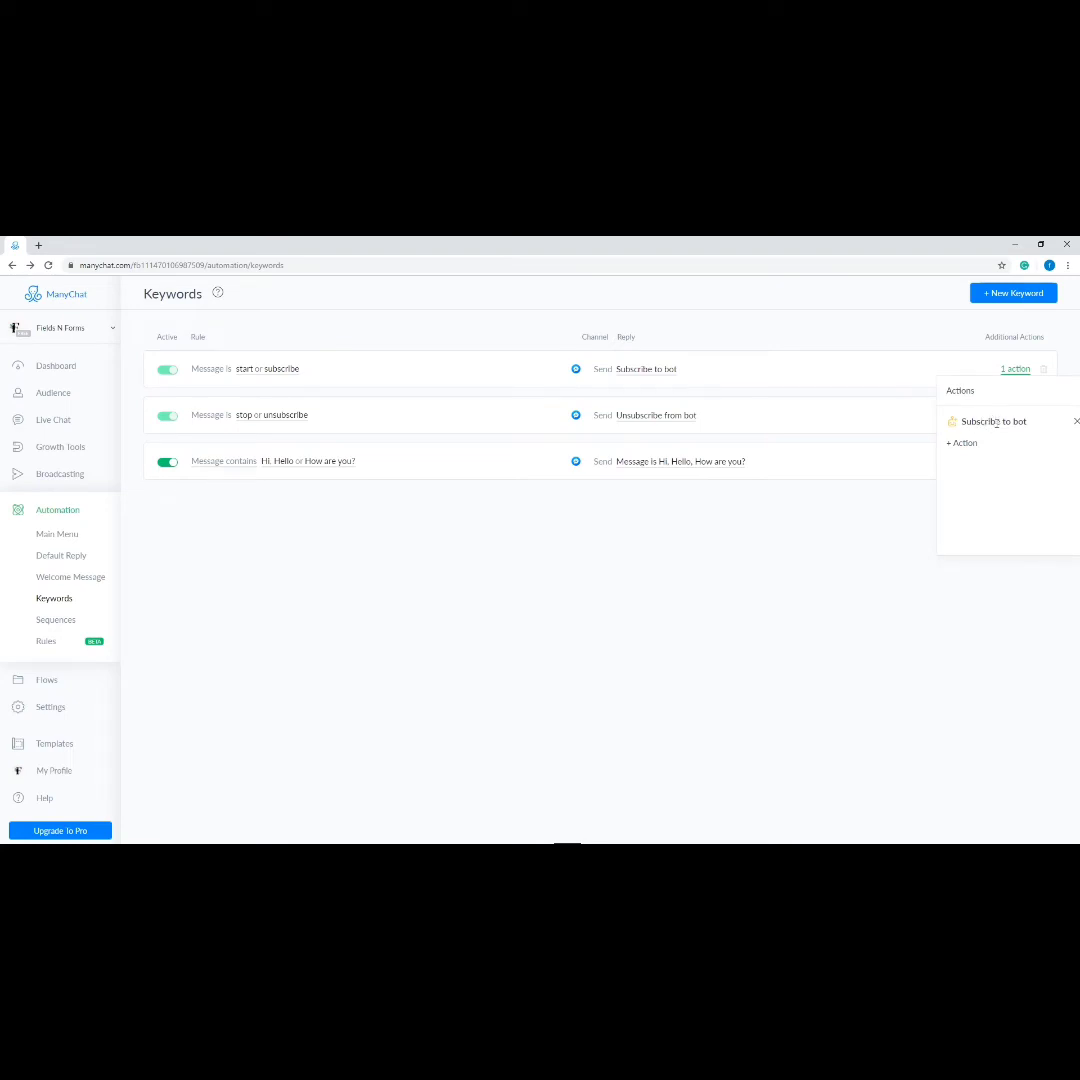
{"action": "left_click", "coordinate": [900, 369]}
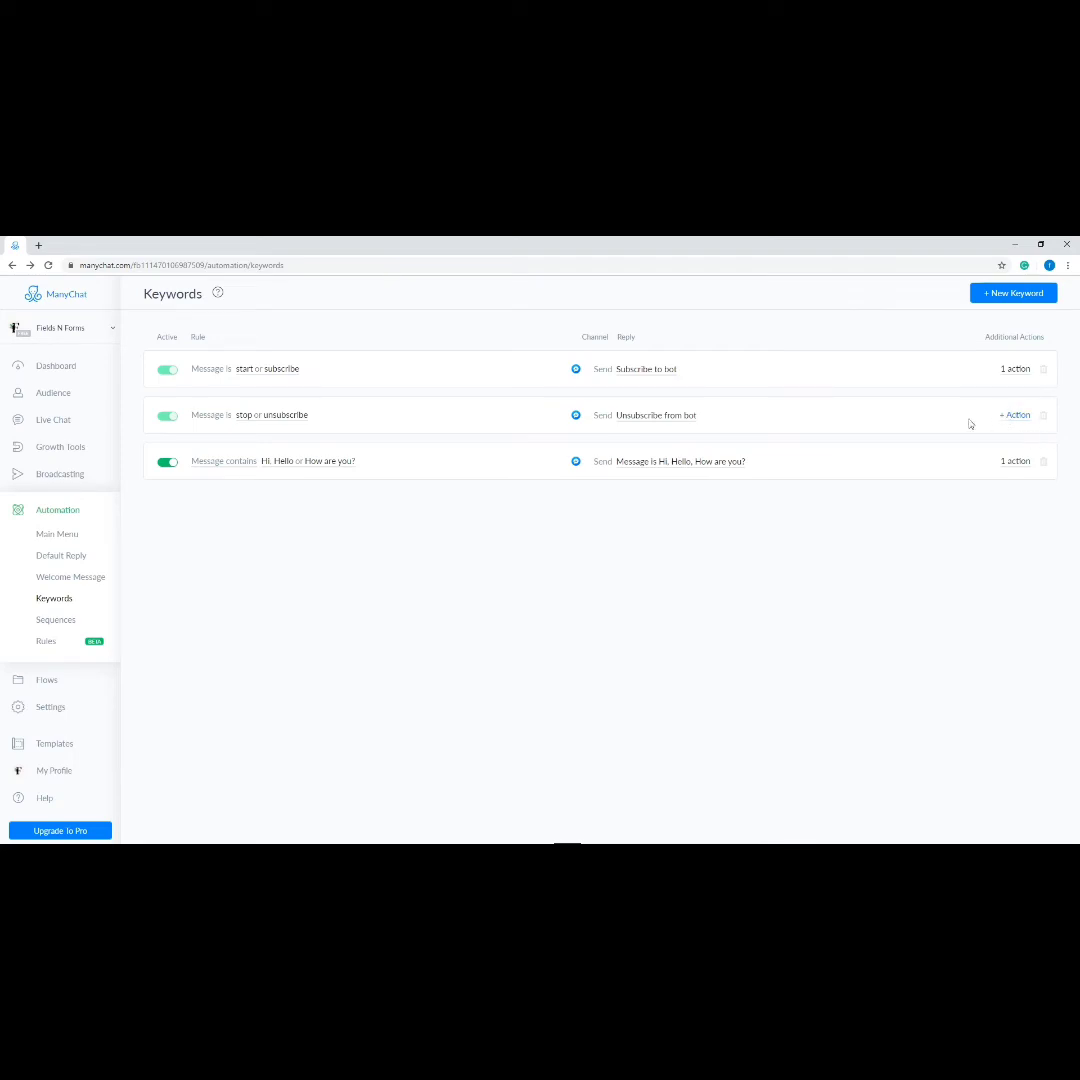
Step: Create a new keyword rule for messages that are "Coupon" on the Messenger channel
{"action": "left_click", "coordinate": [1016, 294]}
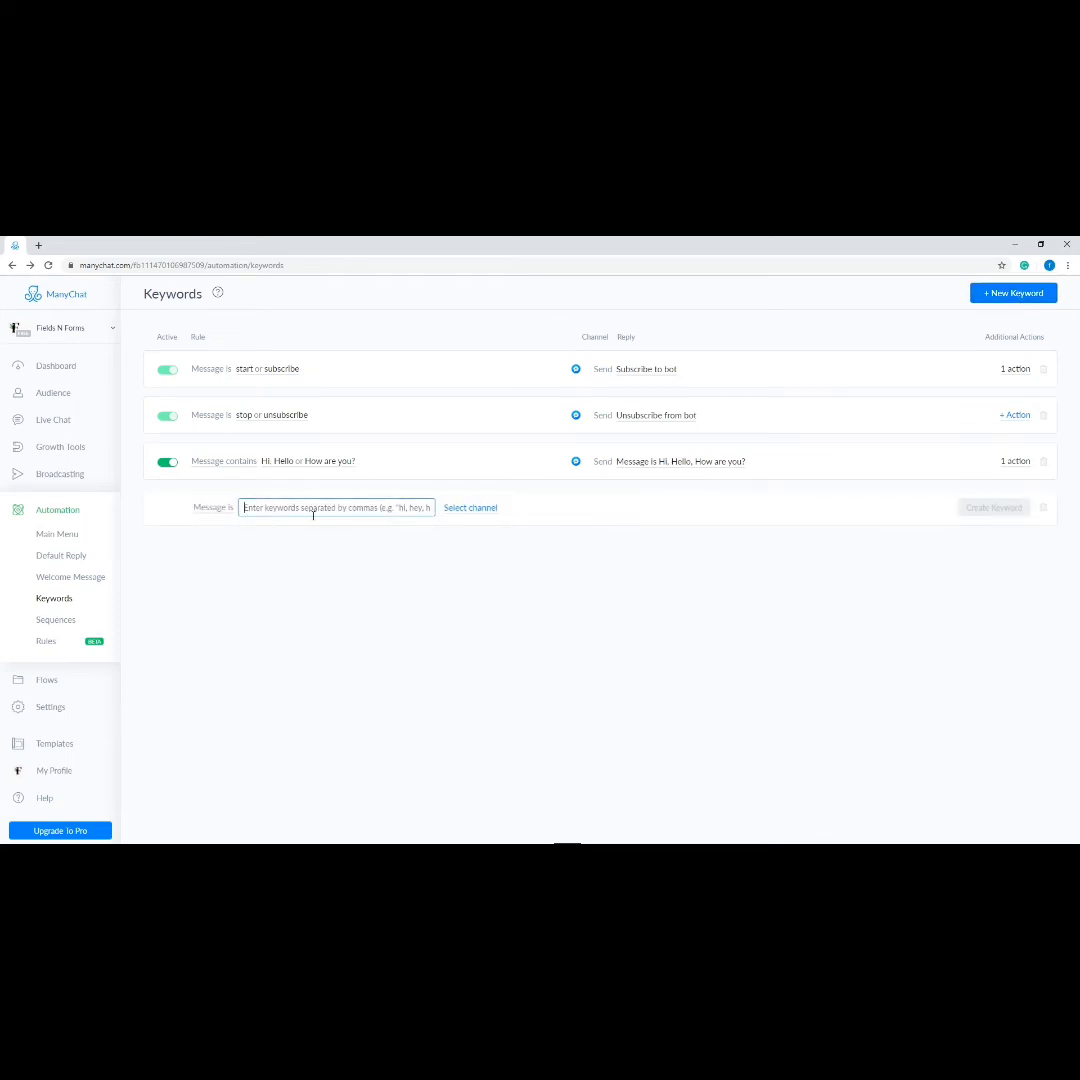
{"action": "type", "text": "Cu"}
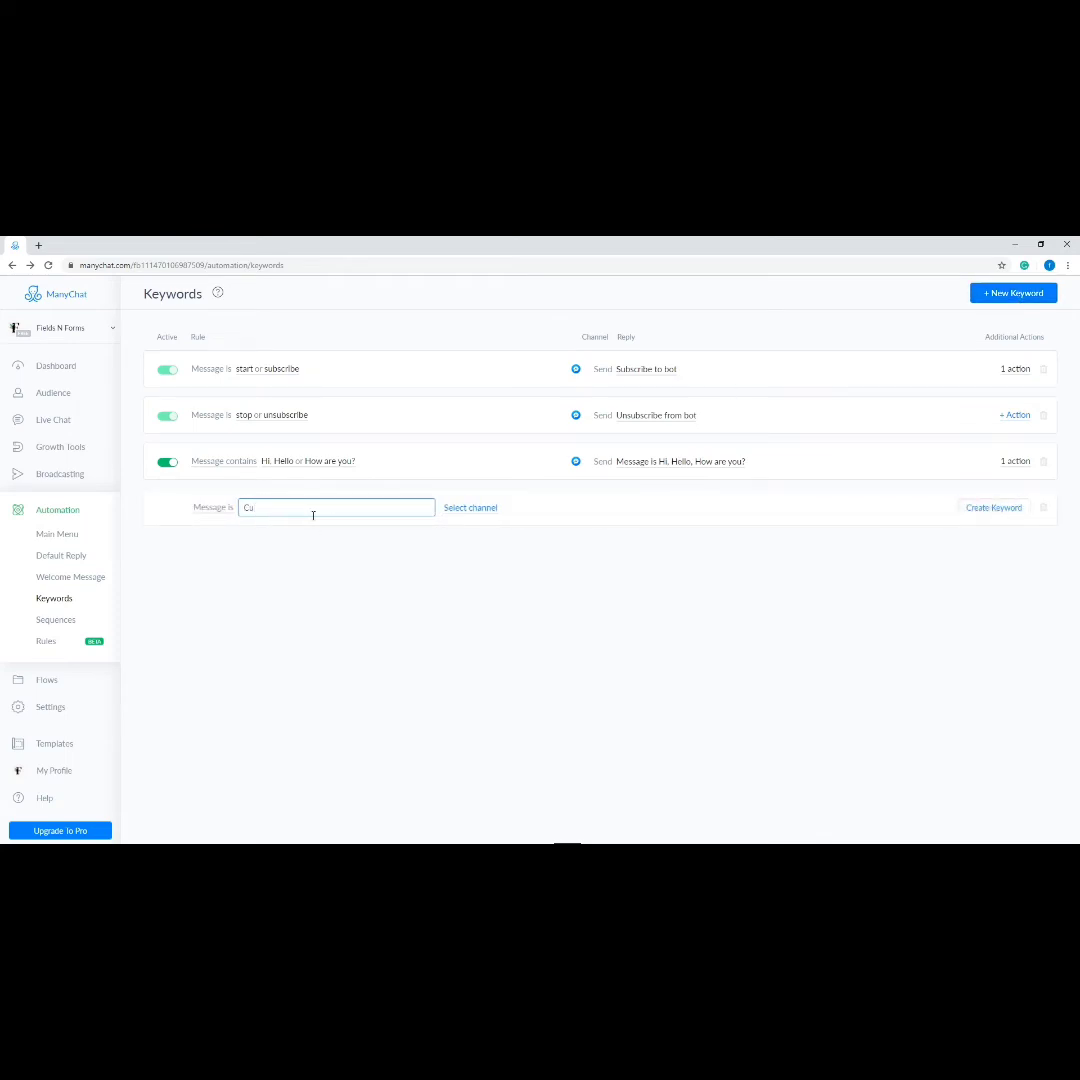
{"action": "type", "text": "oupon"}
{"action": "left_click", "coordinate": [532, 510]}
{"action": "left_click", "coordinate": [994, 508]}
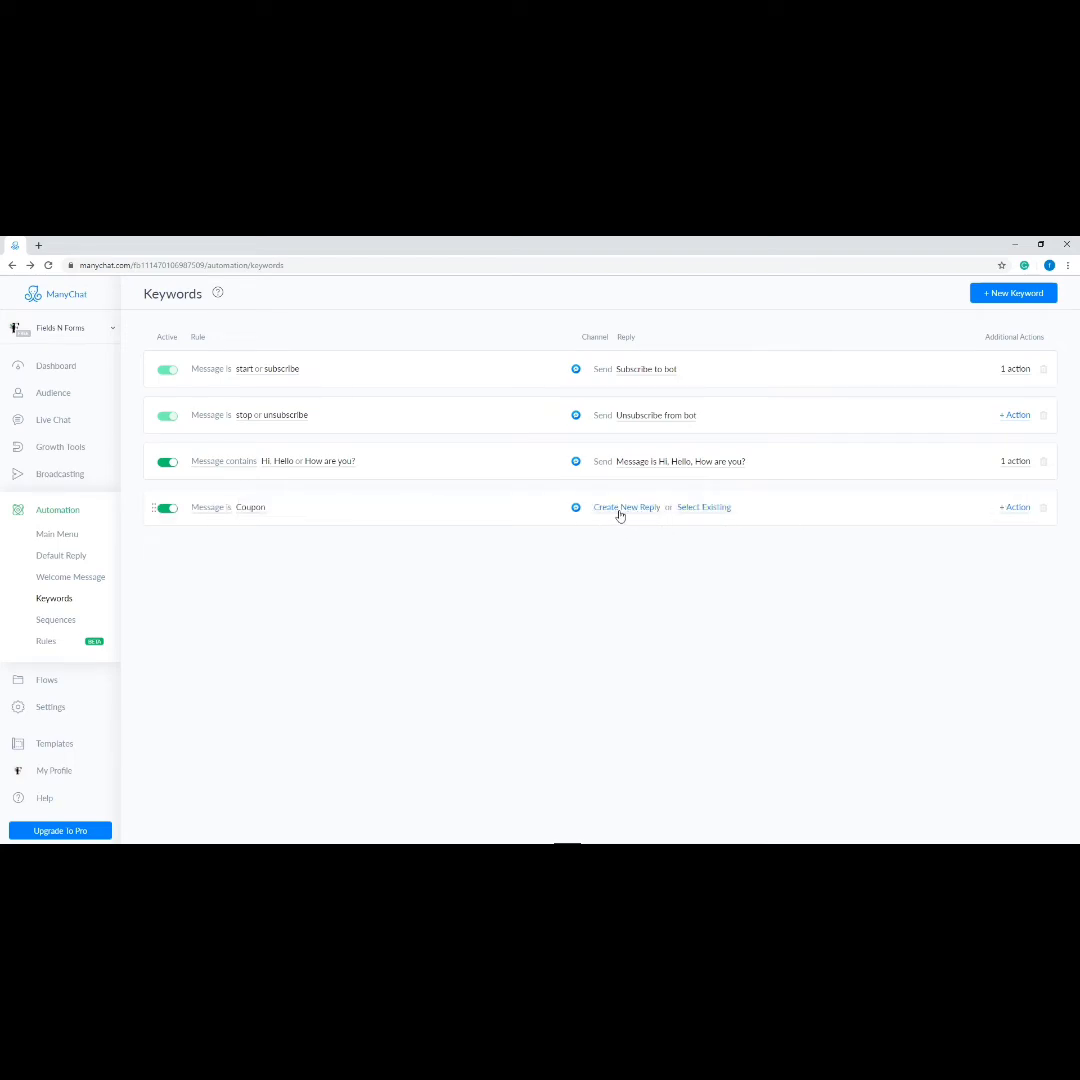
Step: Attach the existing "Message contains Coupon" flow as the reply of the Coupon keyword rule
{"action": "left_click", "coordinate": [706, 508]}
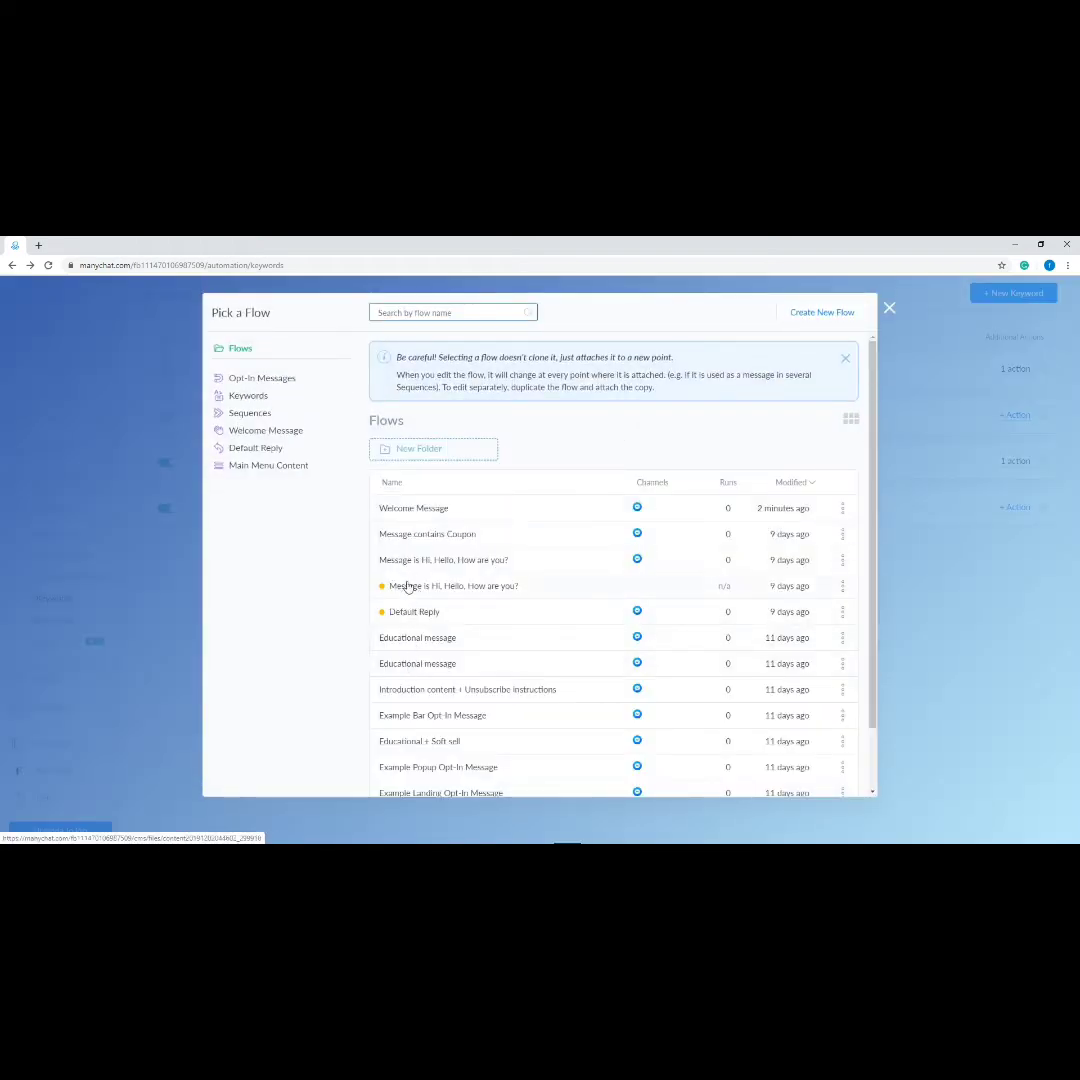
{"action": "left_click", "coordinate": [427, 536]}
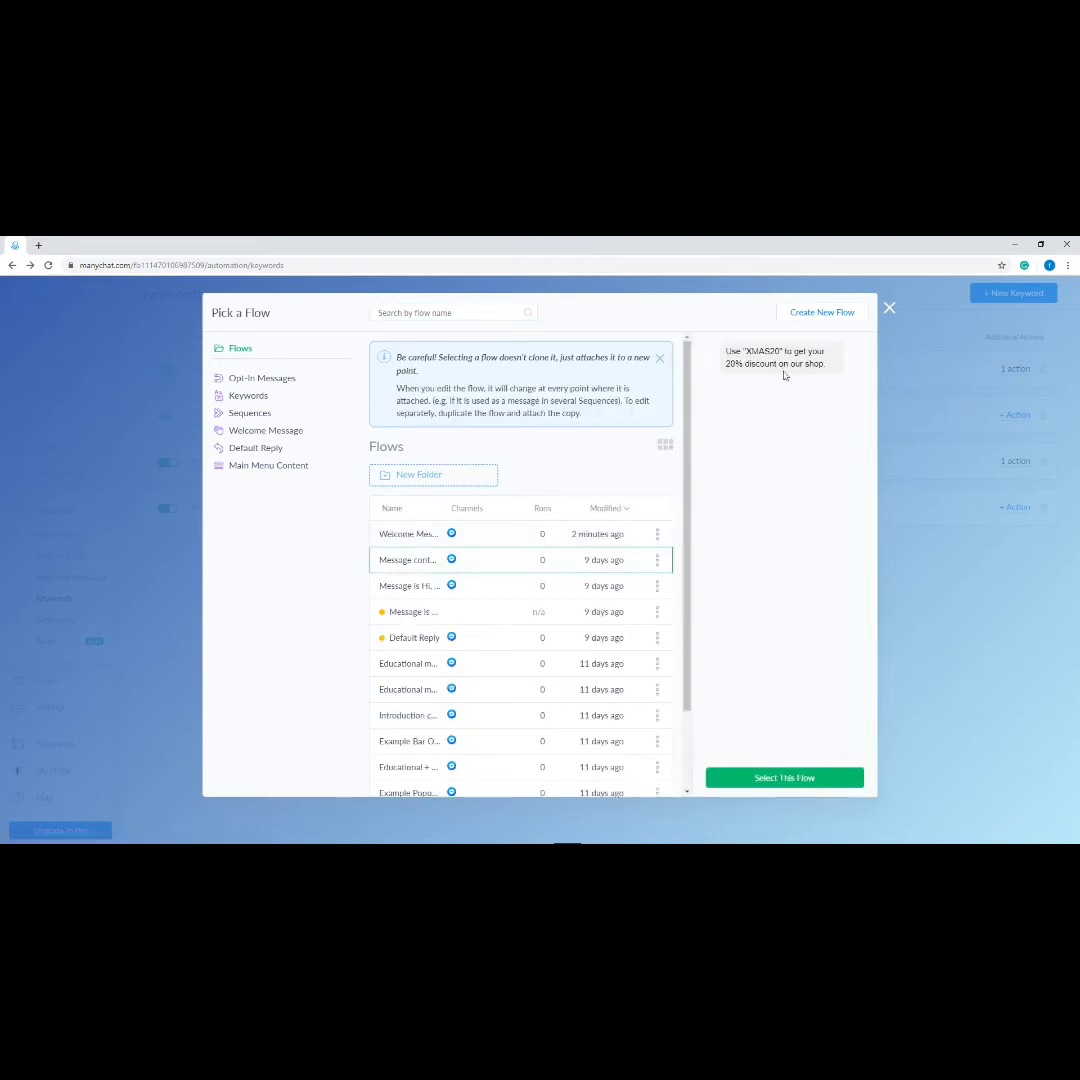
{"action": "left_click", "coordinate": [759, 779]}
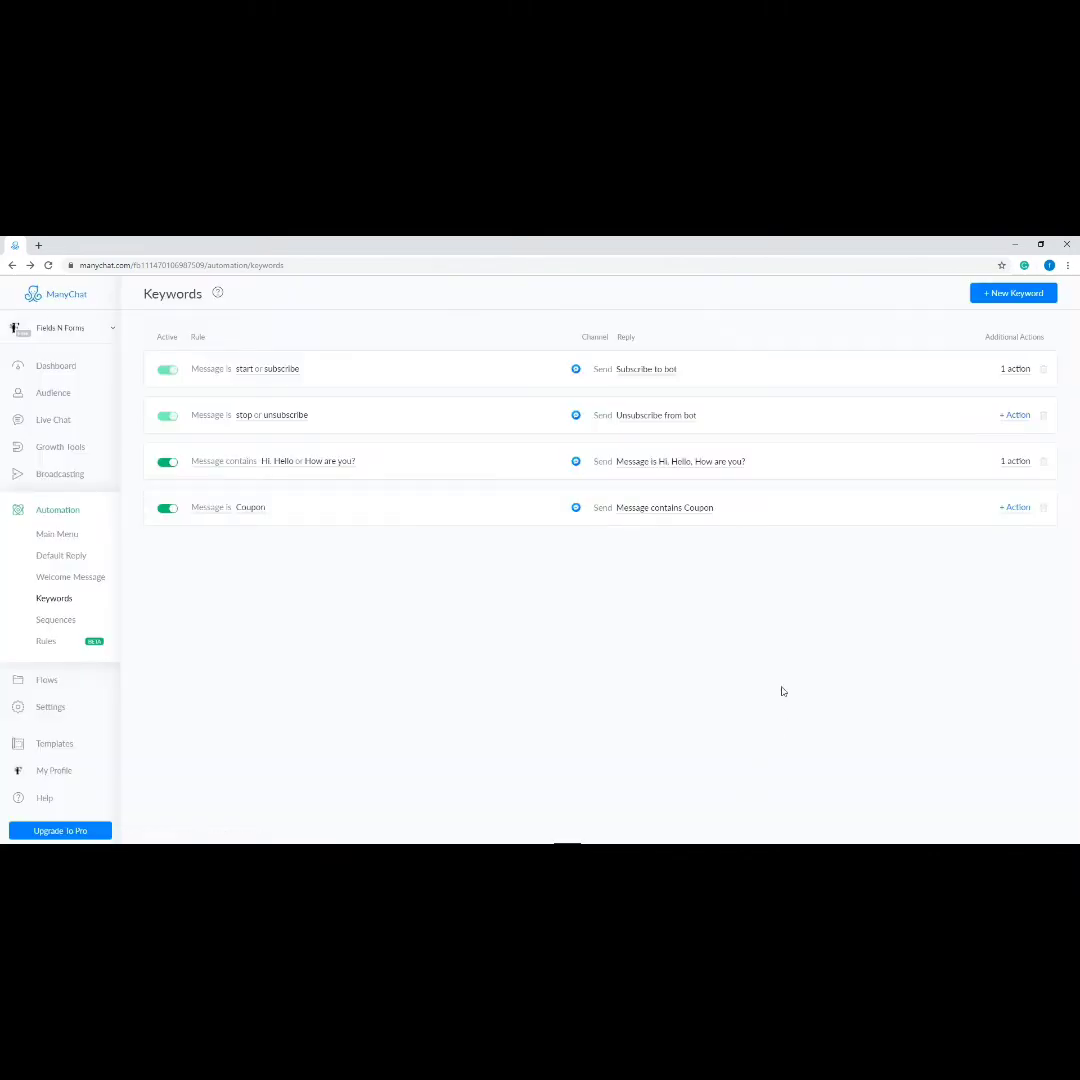
Step: View the match conditions of the Coupon keyword rule and add the "Subscribe to bot" action to it
{"action": "left_click", "coordinate": [221, 510]}
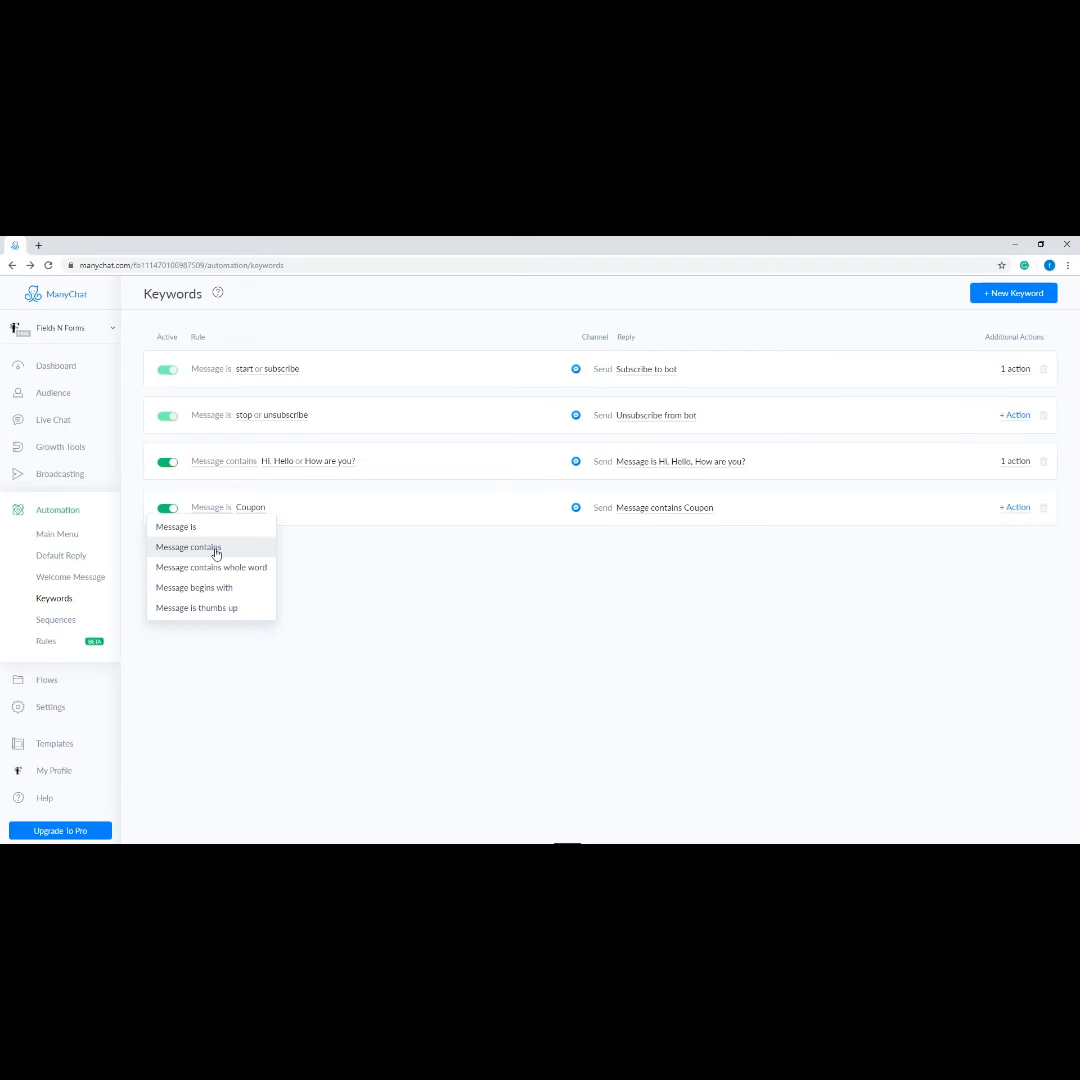
{"action": "left_click", "coordinate": [361, 550]}
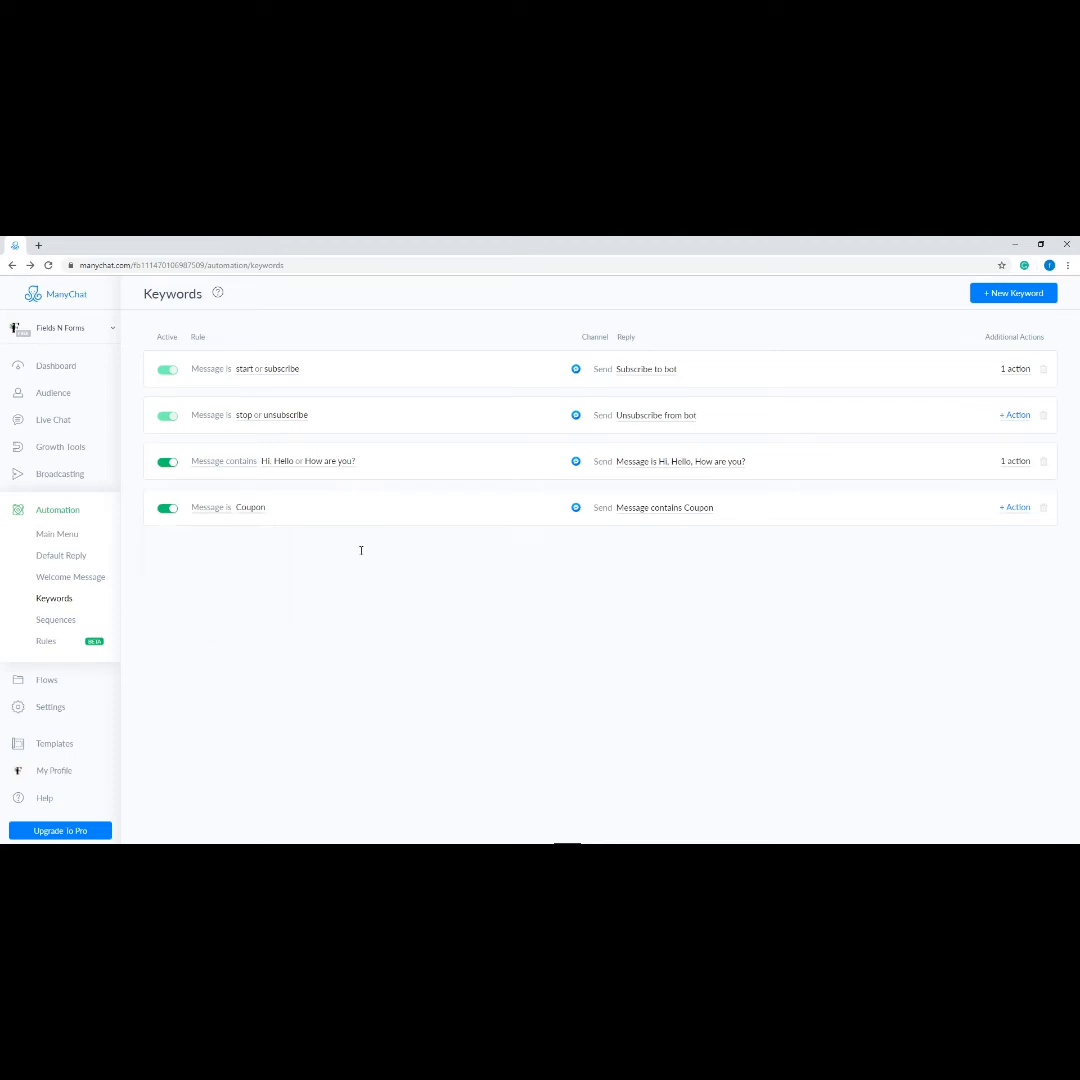
{"action": "left_click", "coordinate": [1015, 508]}
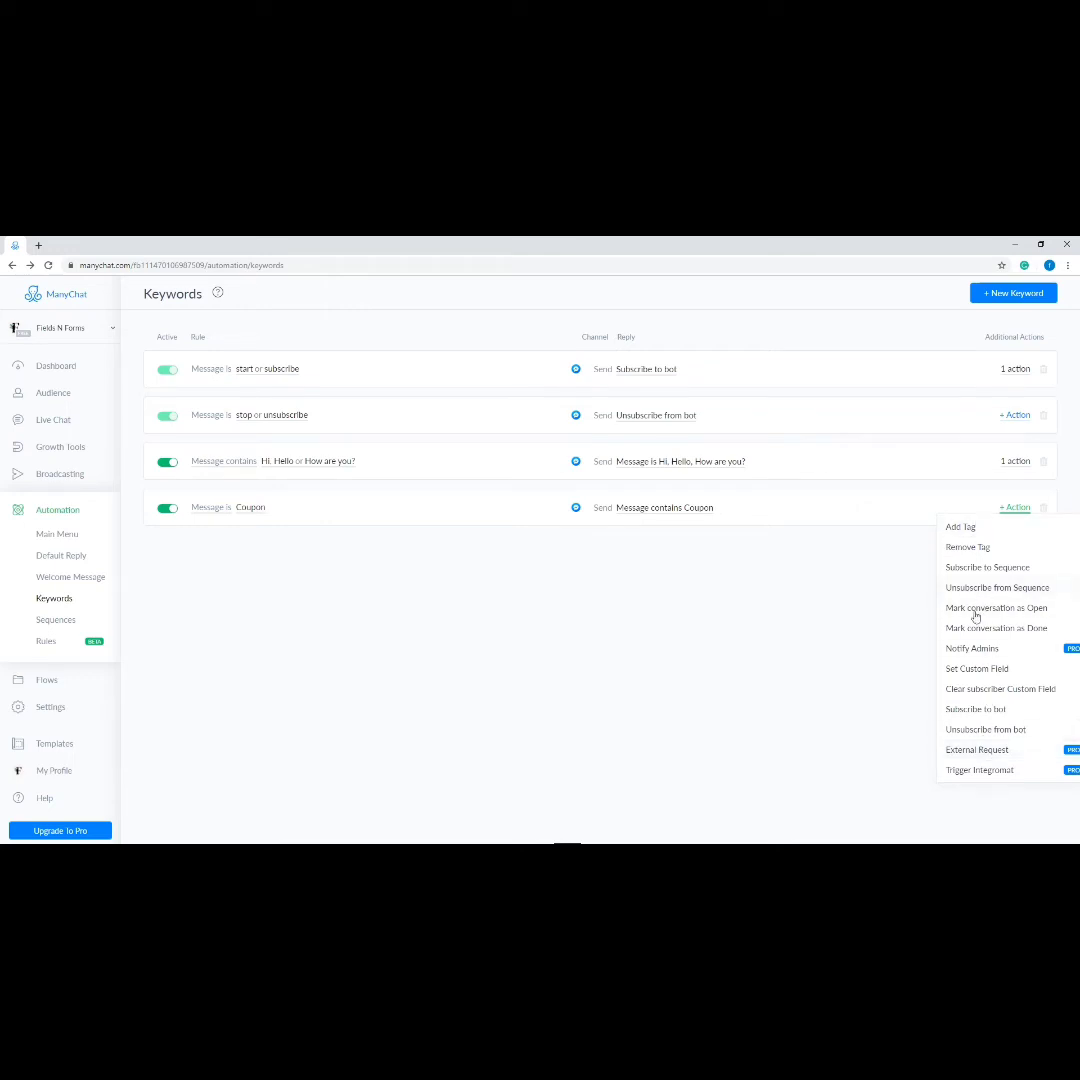
{"action": "left_click", "coordinate": [957, 710]}
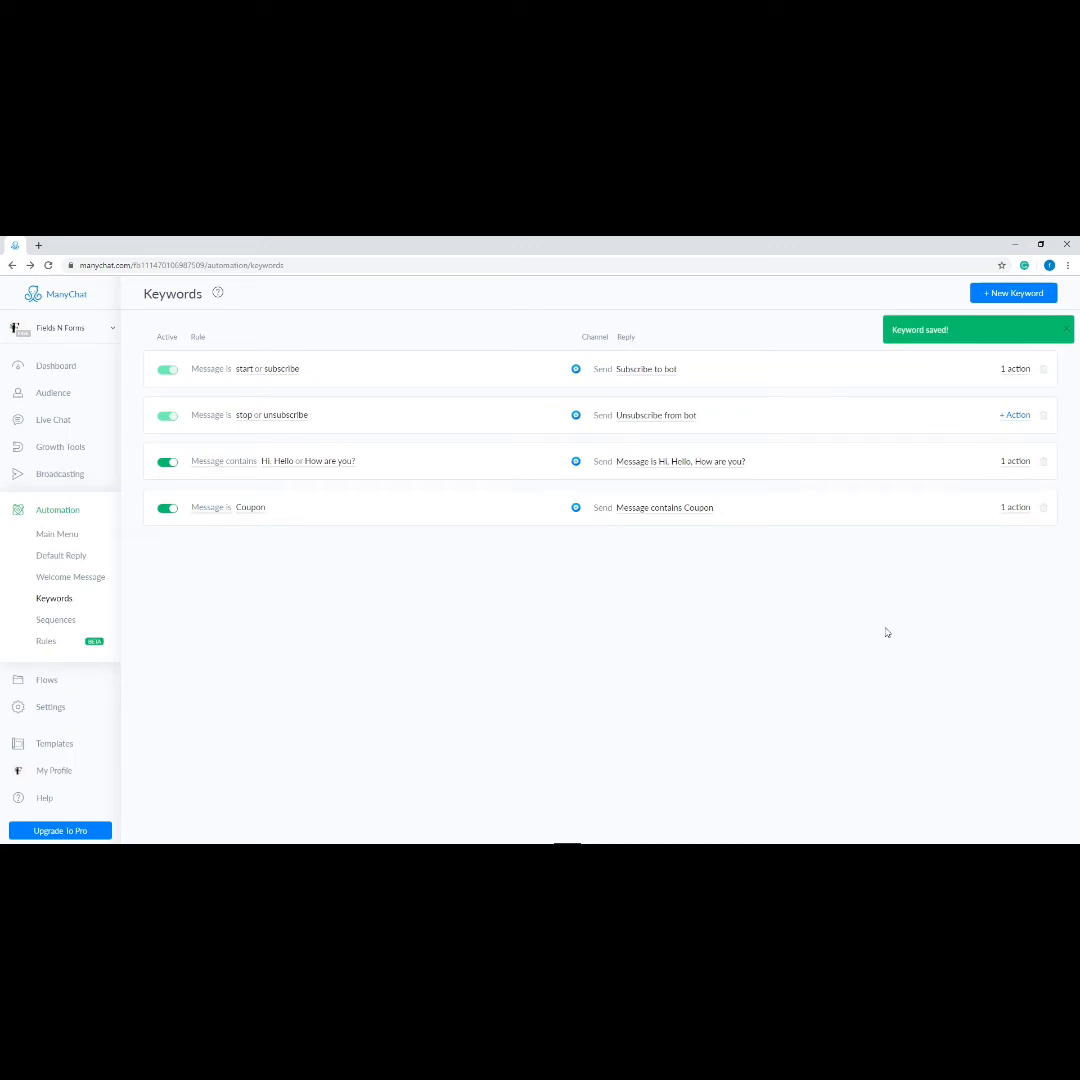
Step: Delete the Coupon keyword rule
{"action": "left_click", "coordinate": [1044, 512]}
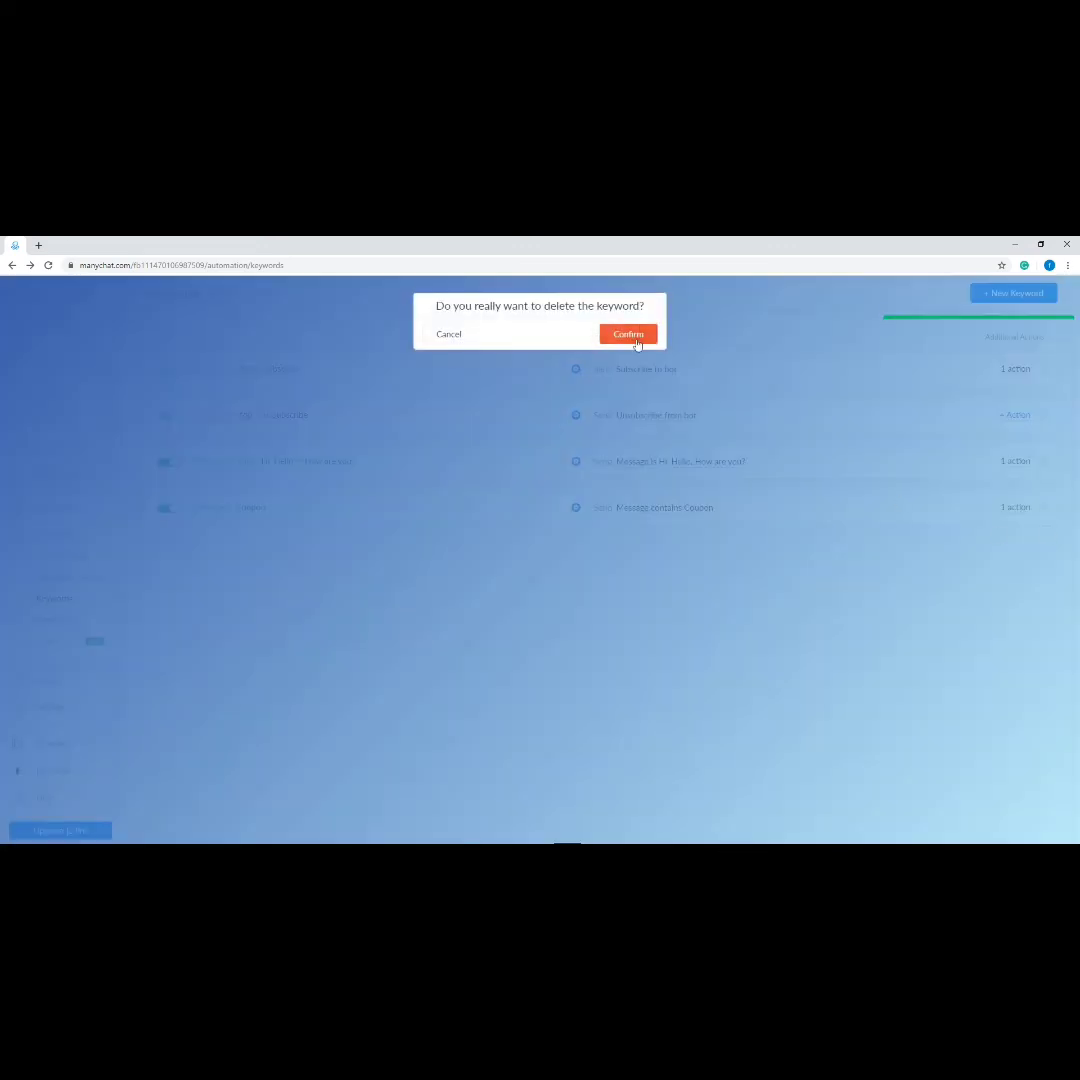
{"action": "left_click", "coordinate": [630, 336]}
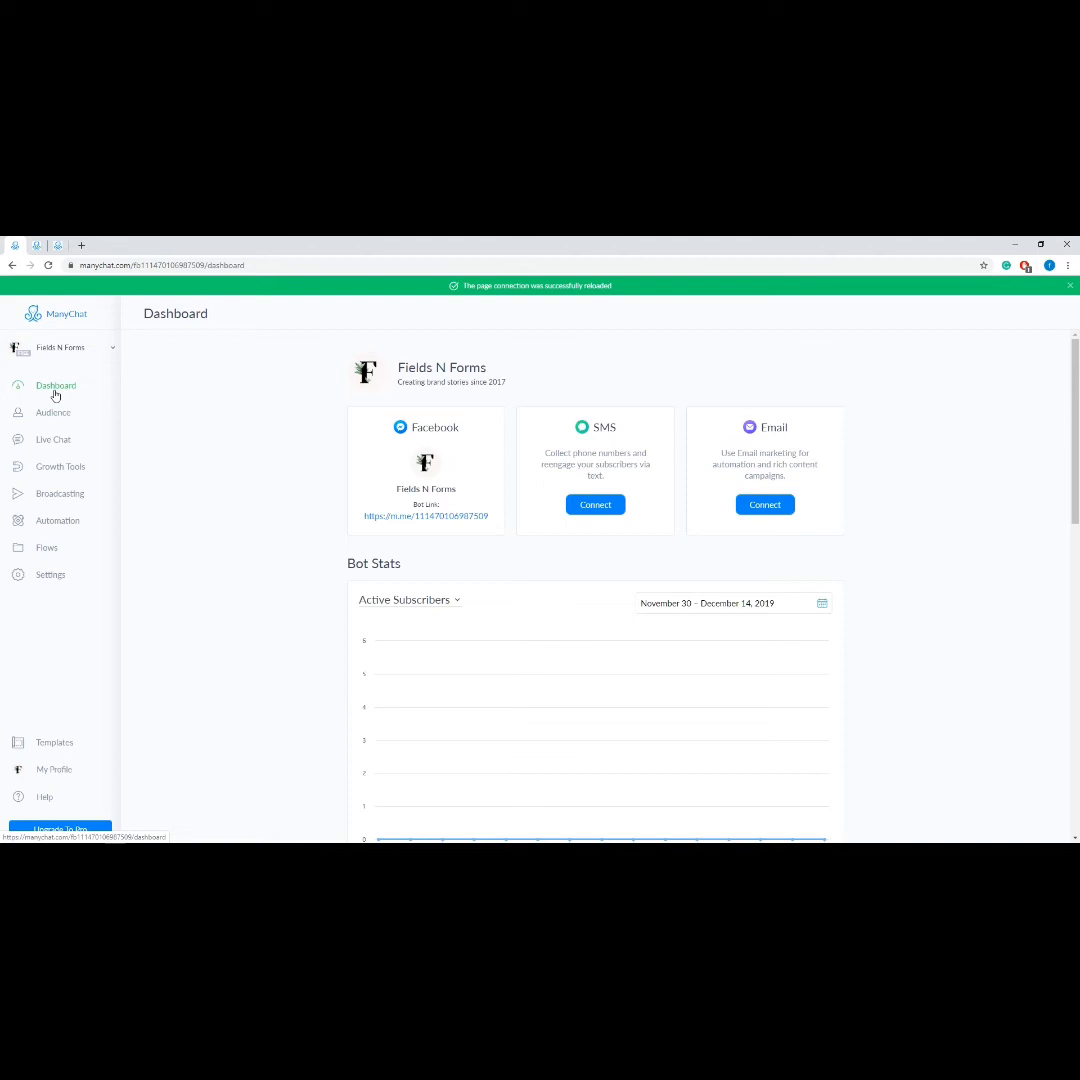
Step: Look over the dashboard's bot stats and open the Facebook bot link in a new tab to check the Messenger greeting
{"action": "scroll", "coordinate": [533, 586], "scroll_direction": "down", "scroll_amount": 2}
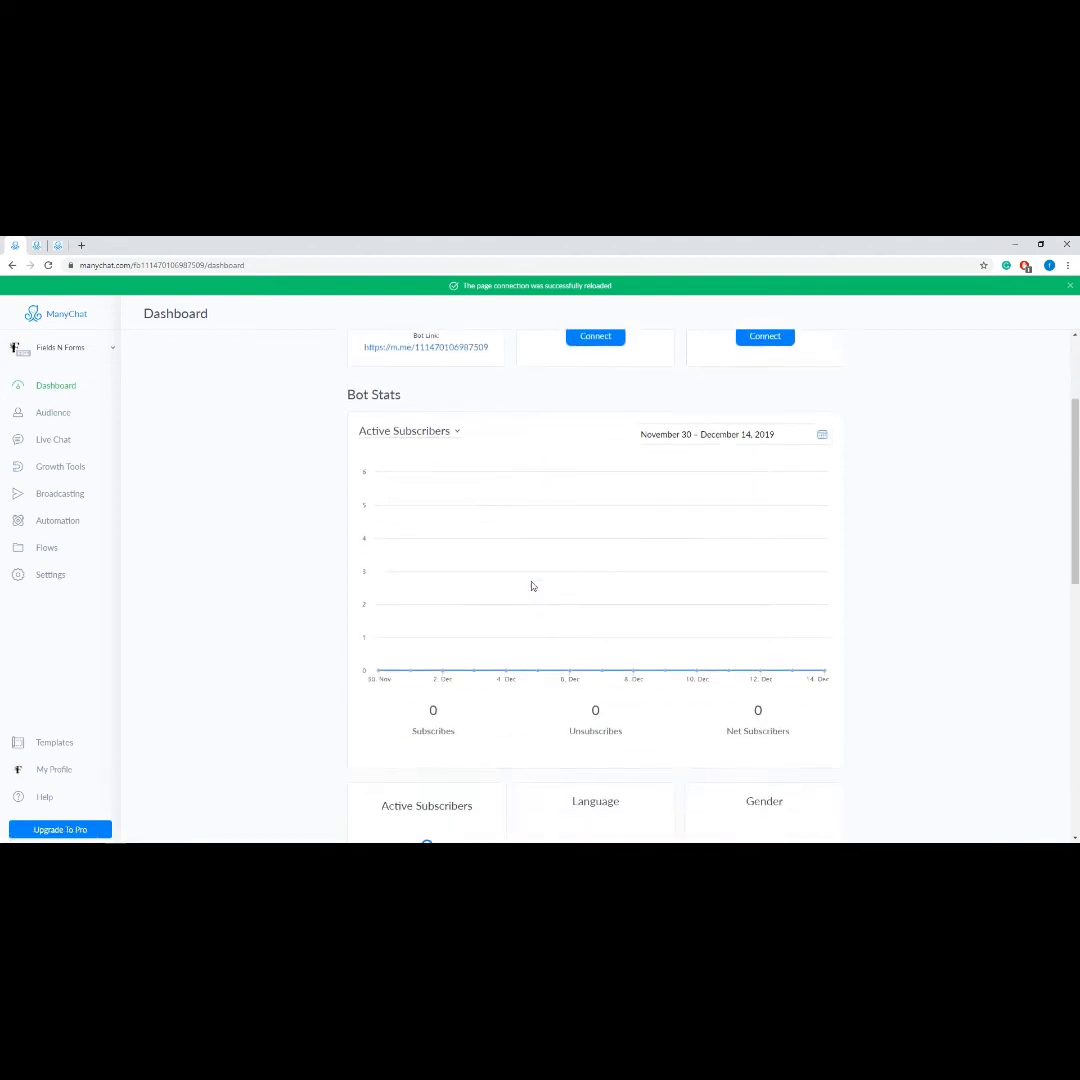
{"action": "scroll", "coordinate": [533, 584], "scroll_direction": "up", "scroll_amount": 2}
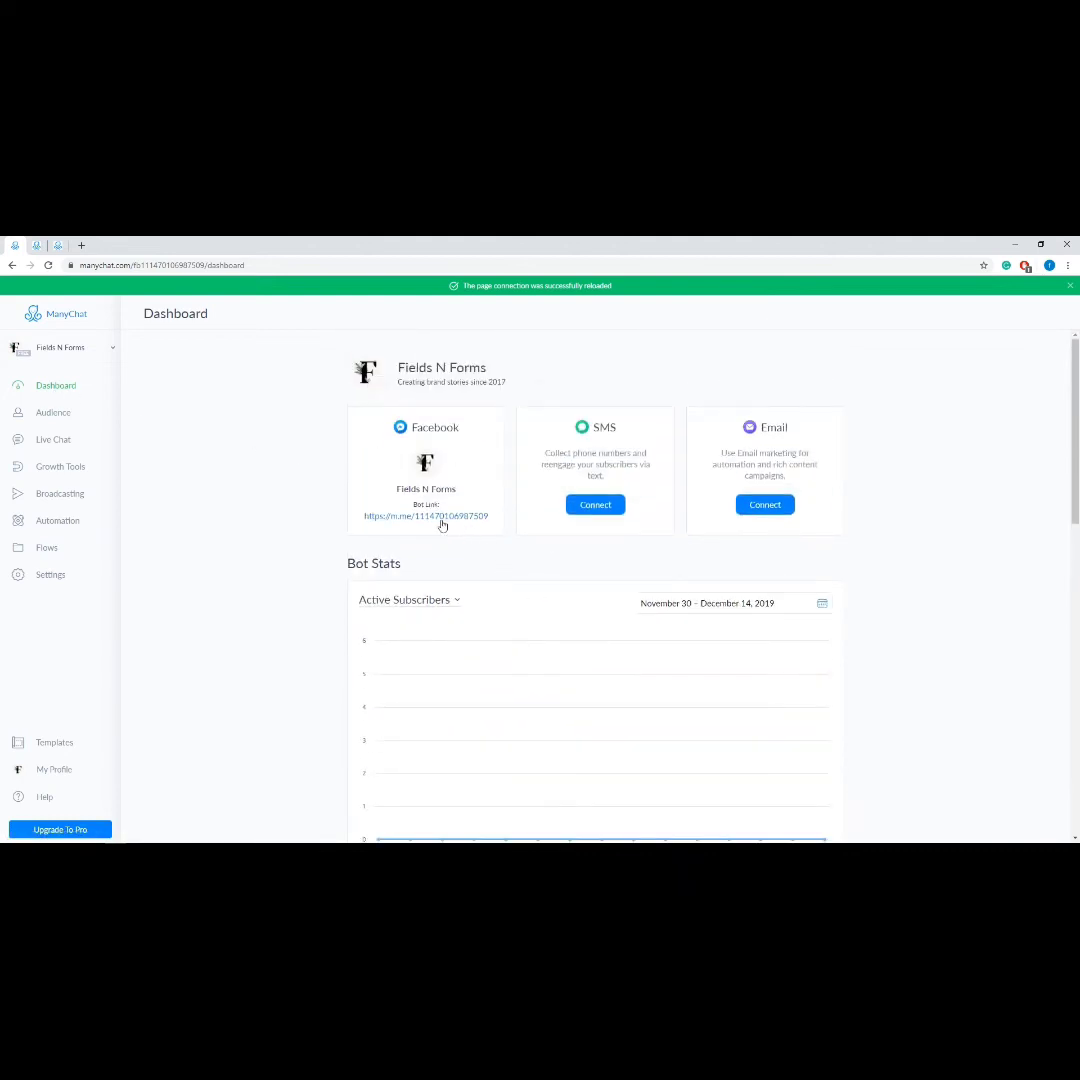
{"action": "right_click", "coordinate": [446, 516]}
{"action": "left_click", "coordinate": [492, 523]}
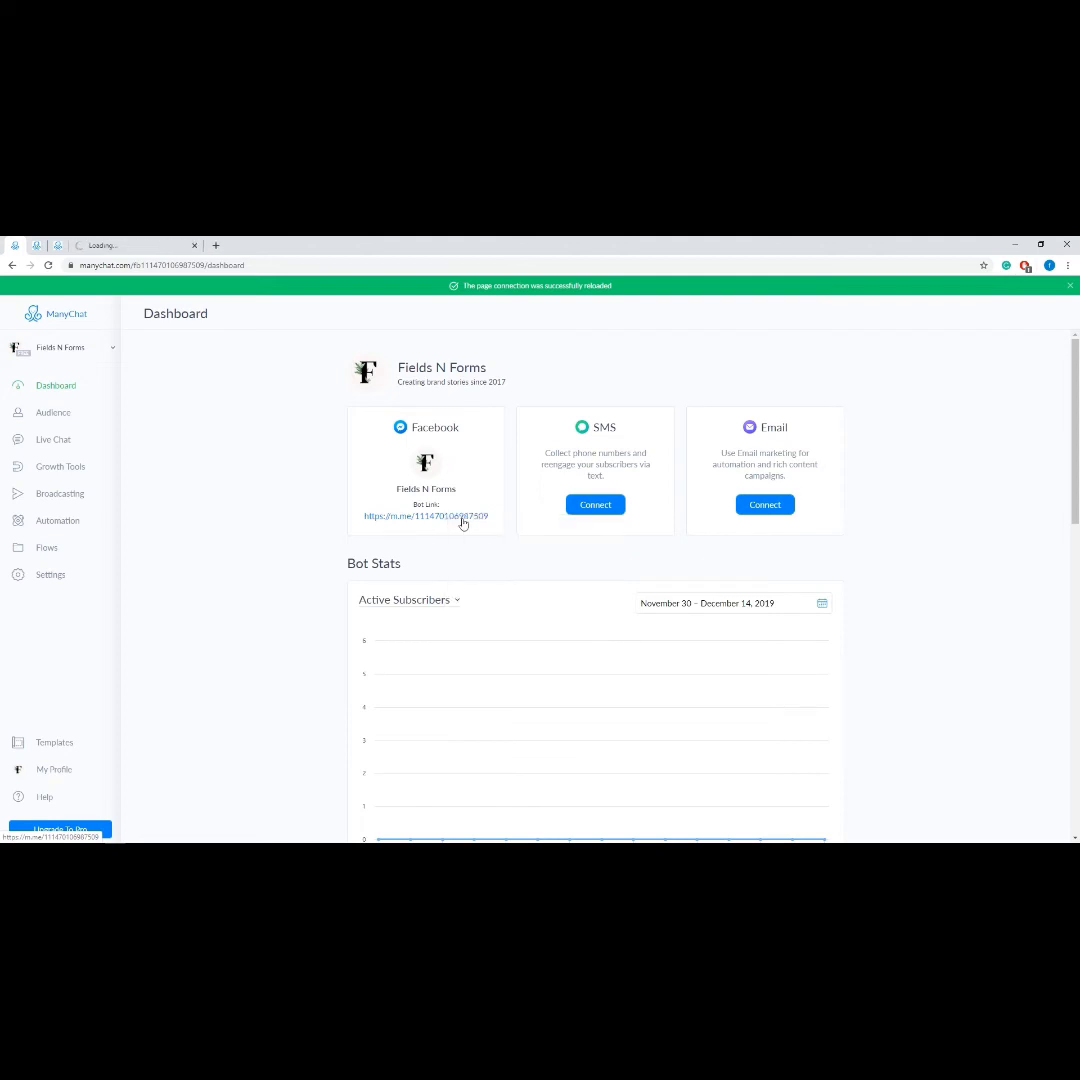
{"action": "left_click", "coordinate": [157, 247]}
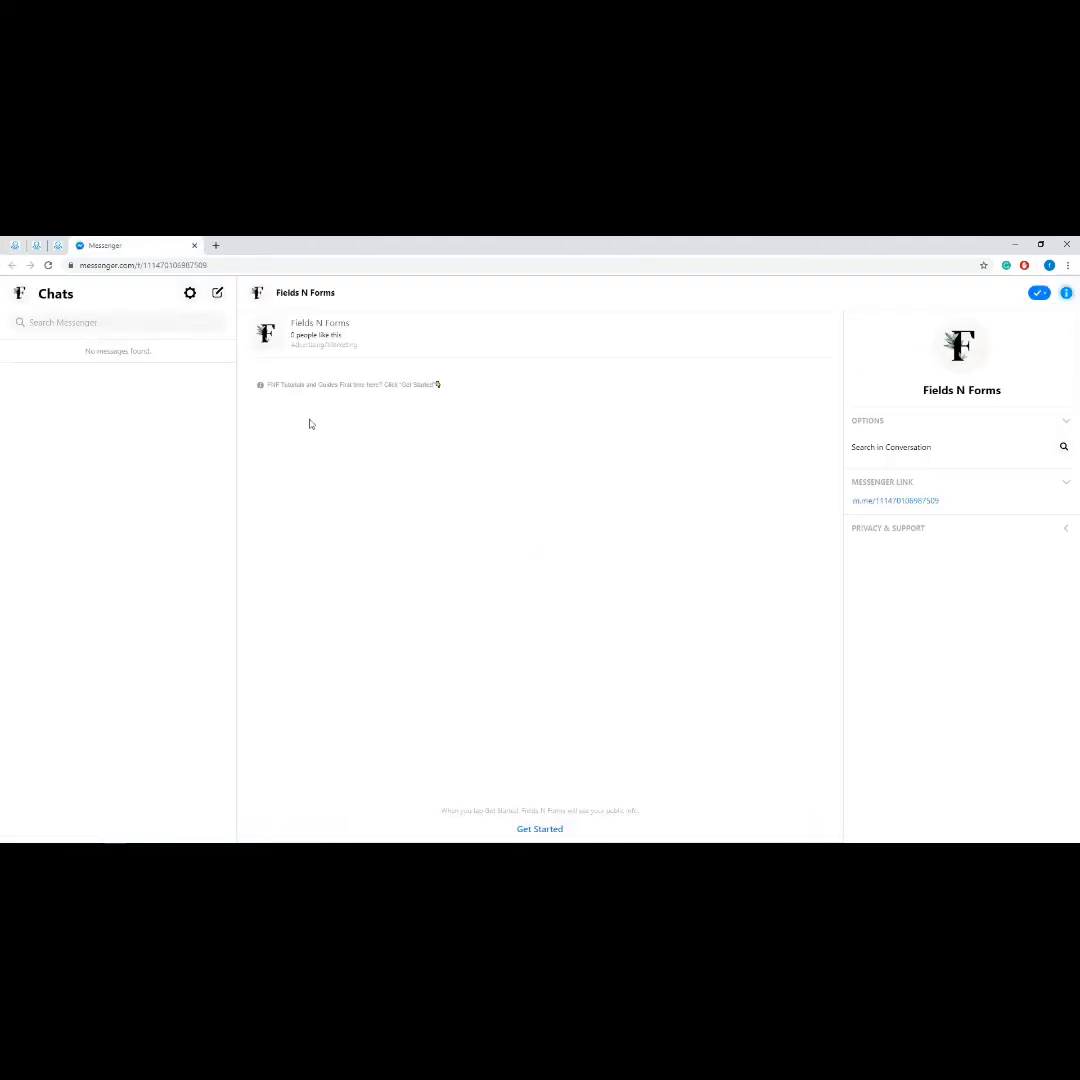
{"action": "left_click", "coordinate": [13, 246]}
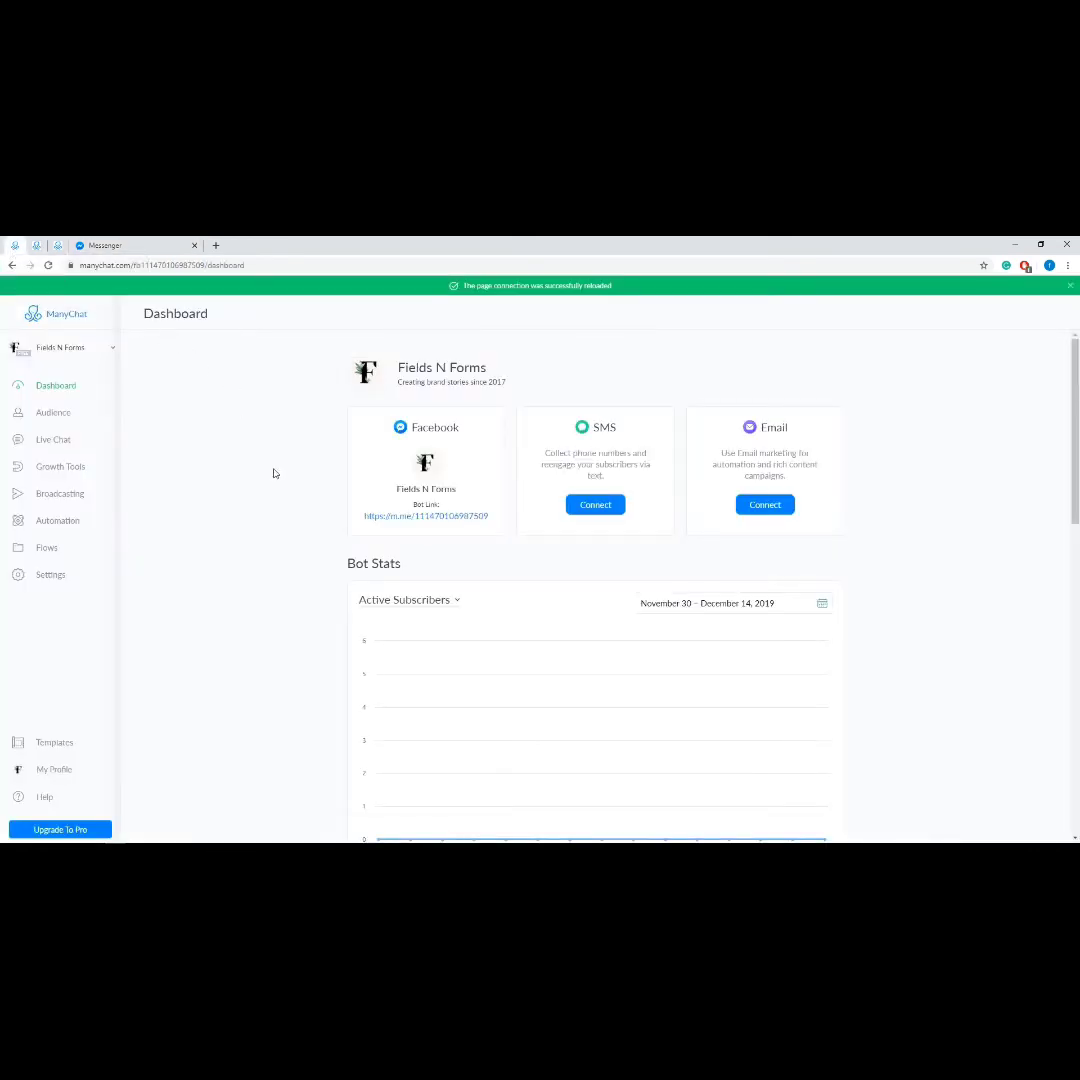
Step: View the Audience page and the Live Chat options for assignment, conversation status and sort order
{"action": "left_click", "coordinate": [58, 415]}
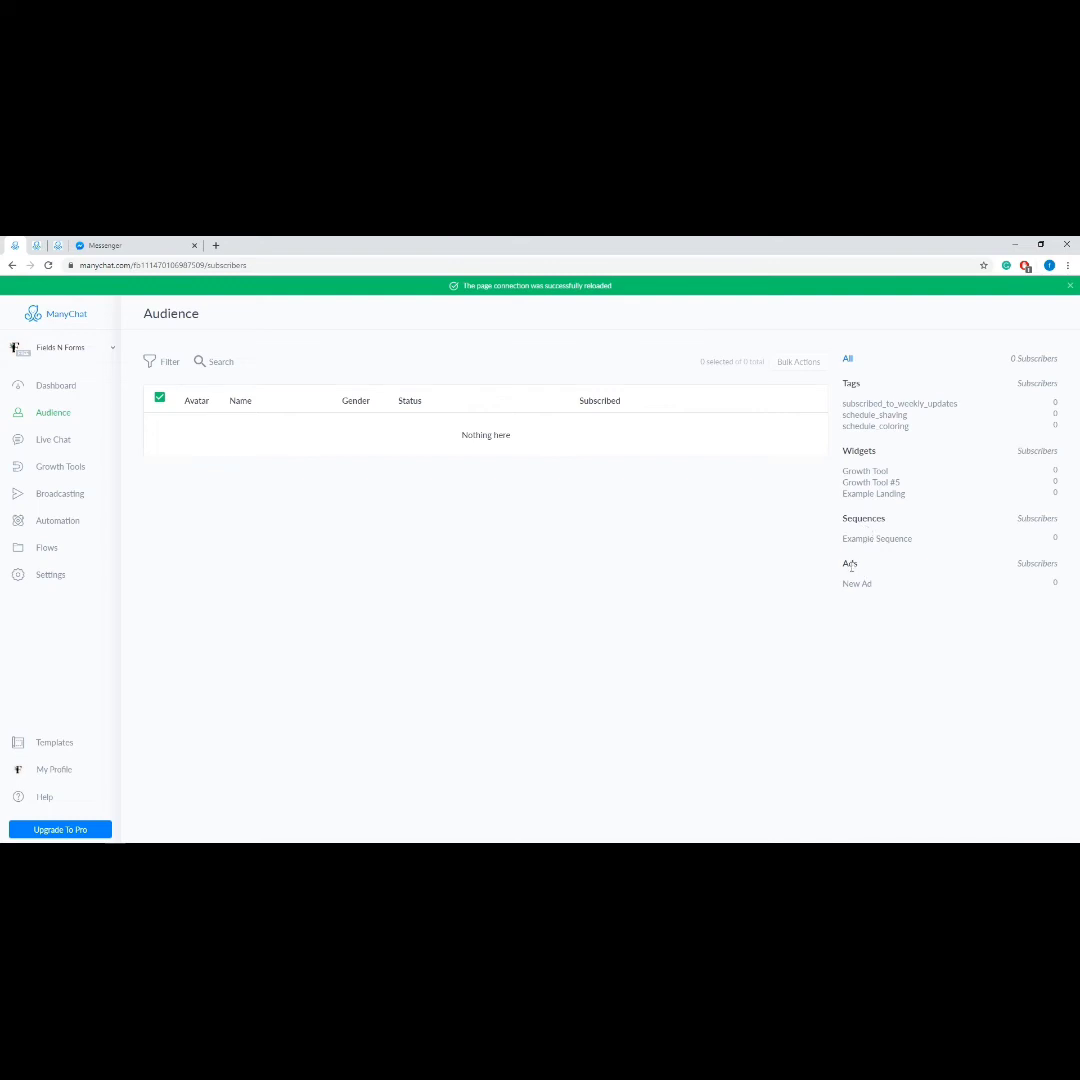
{"action": "left_click", "coordinate": [54, 441]}
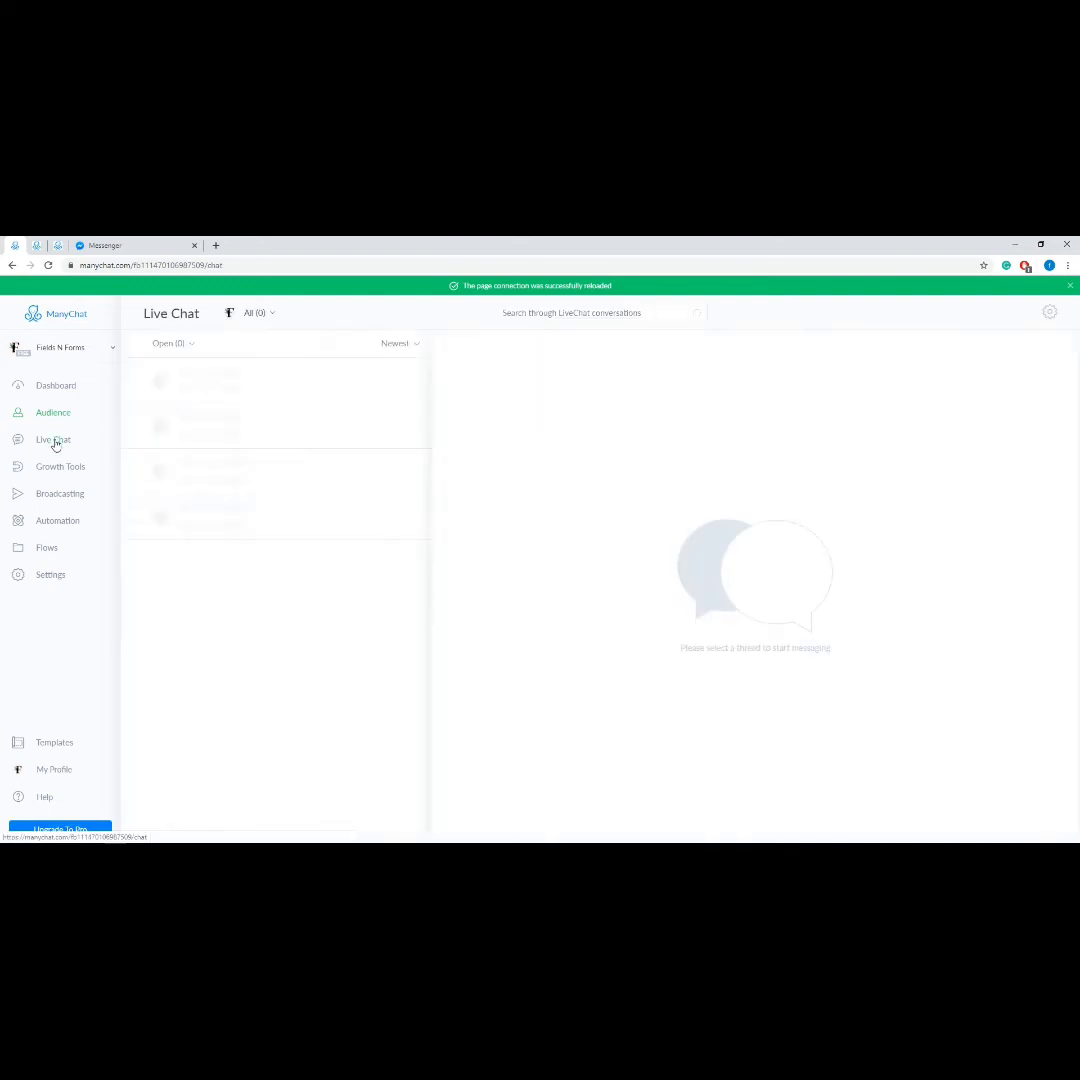
{"action": "left_click", "coordinate": [269, 314]}
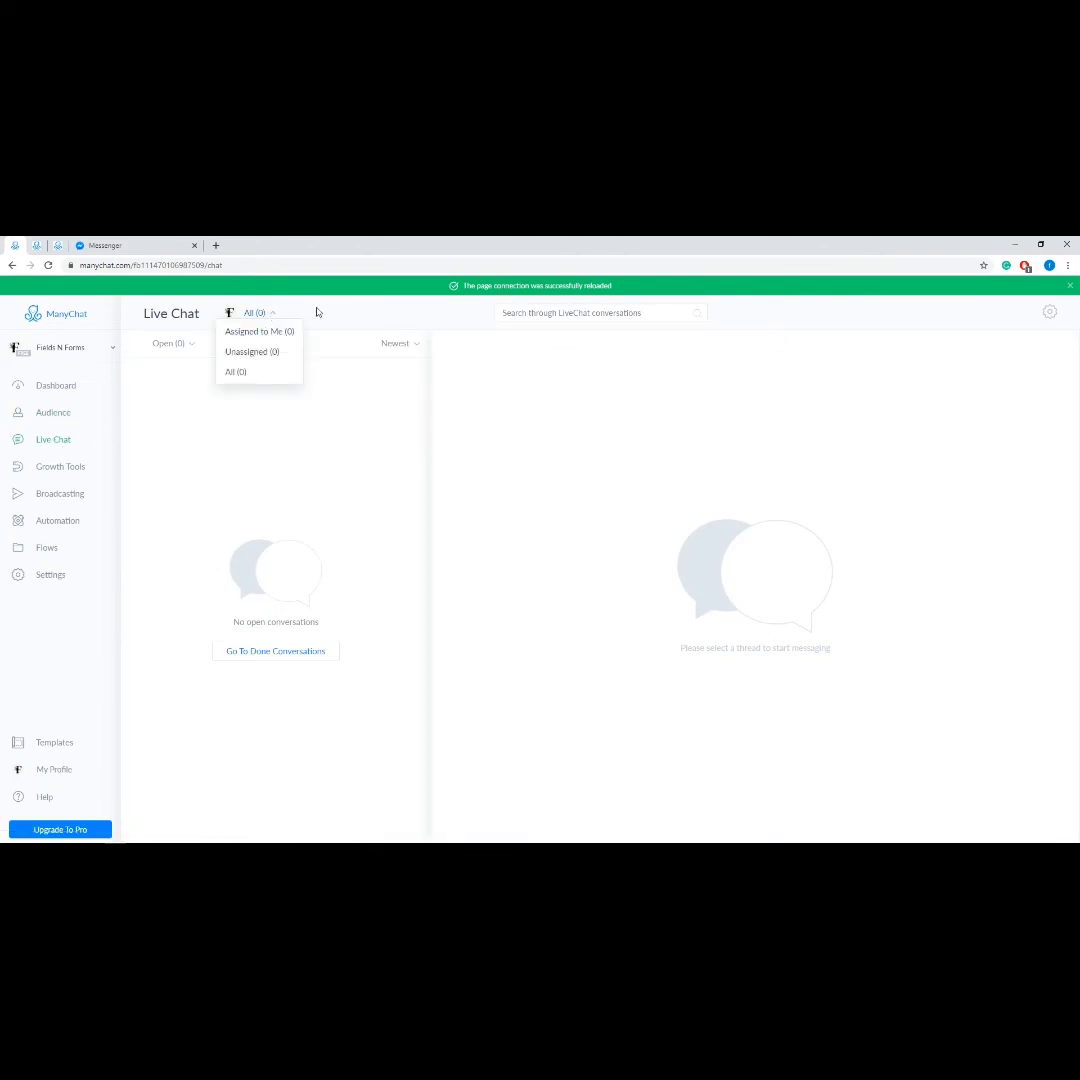
{"action": "left_click", "coordinate": [182, 346]}
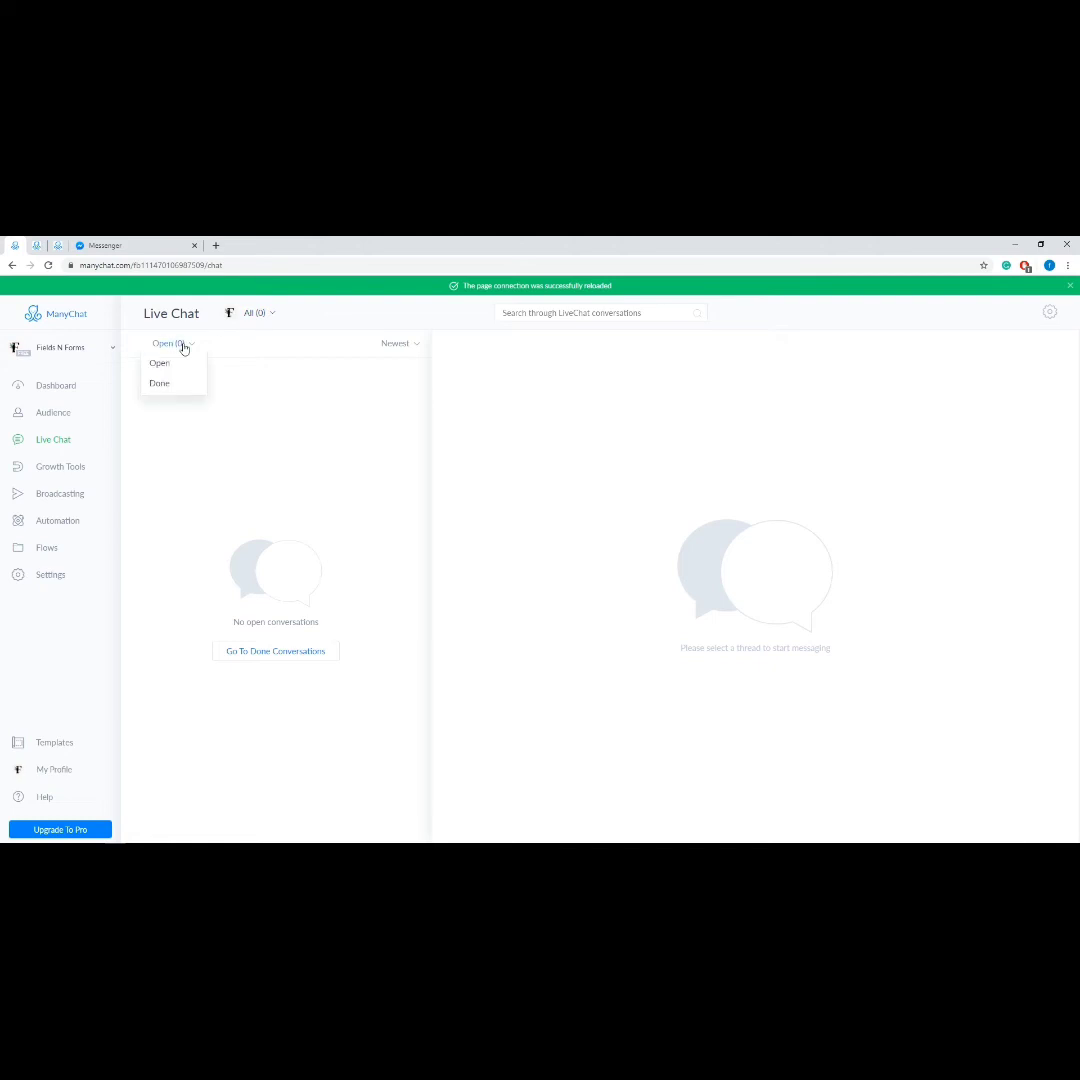
{"action": "left_click", "coordinate": [408, 346]}
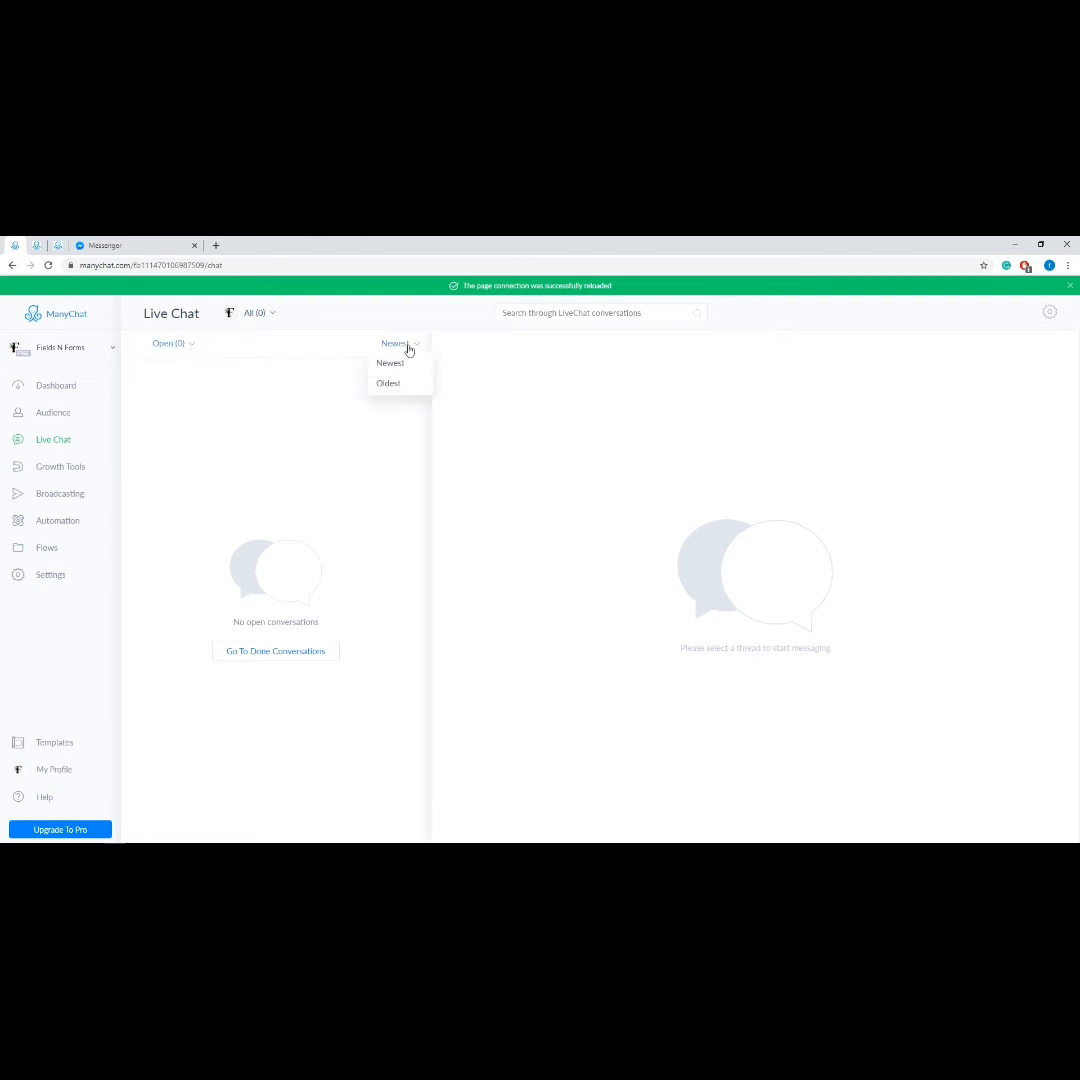
{"action": "left_click", "coordinate": [380, 340]}
Step: View the settings of the widget named "Growth Tool" and the Broadcasts and Paid Messages pages
{"action": "left_click", "coordinate": [58, 468]}
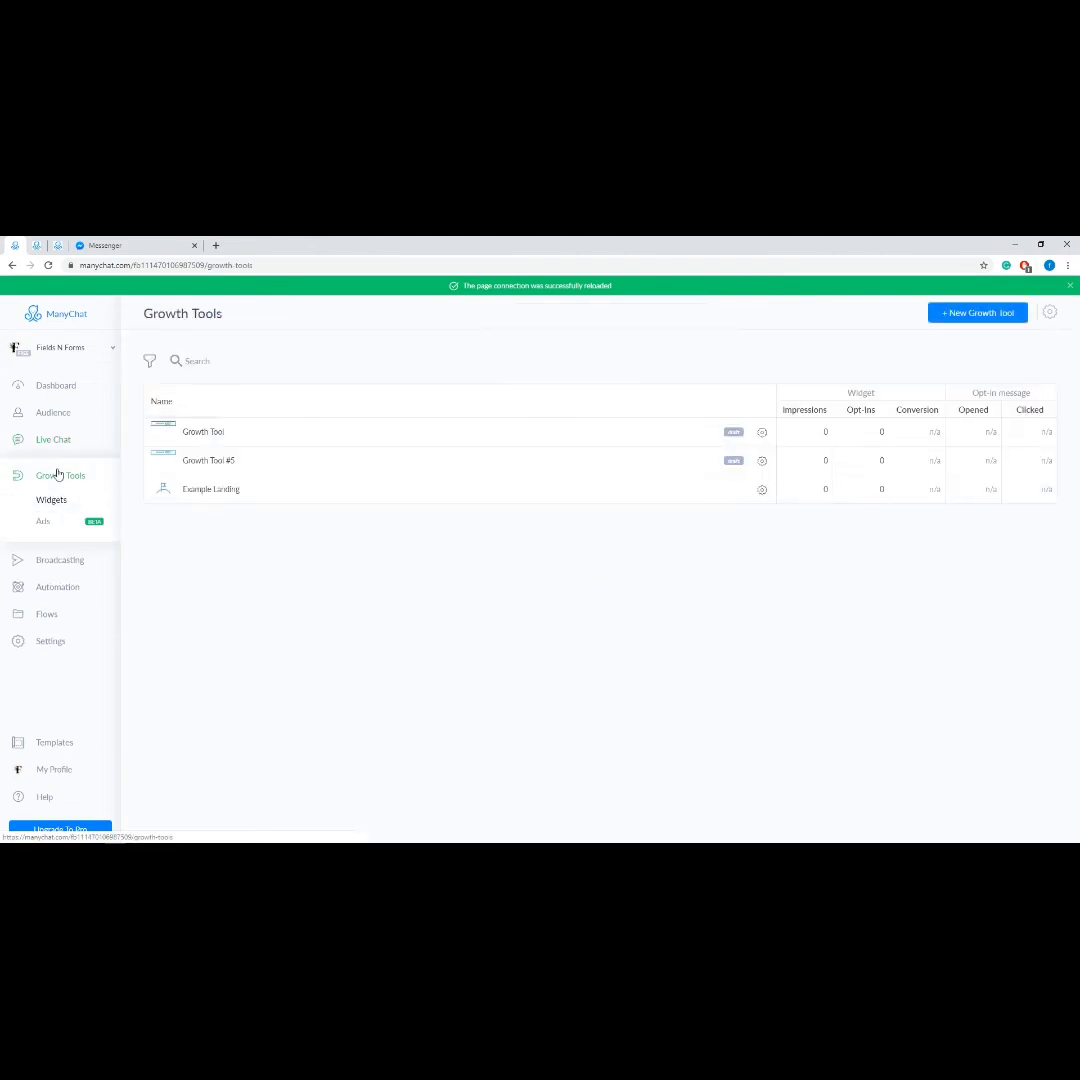
{"action": "left_click", "coordinate": [198, 433]}
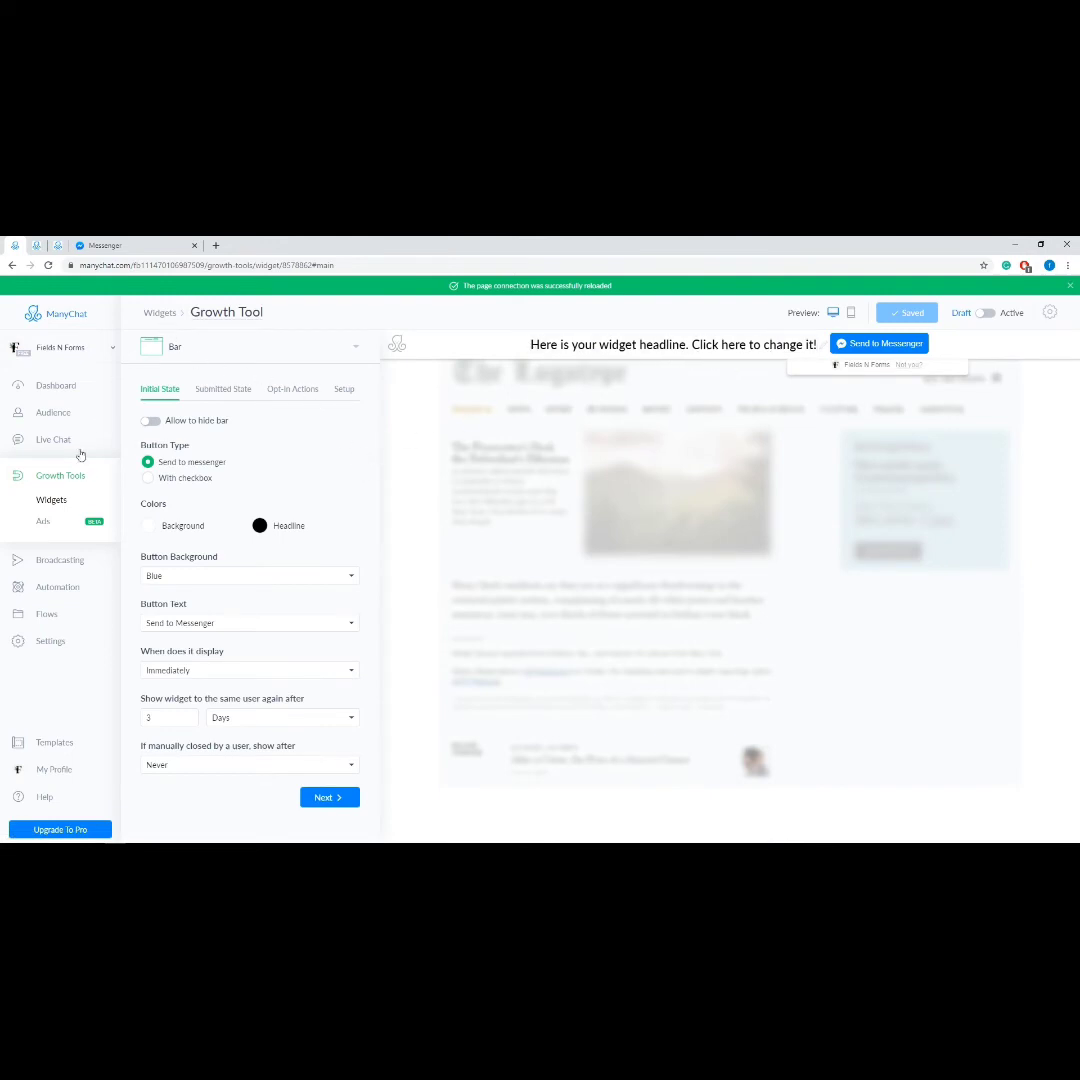
{"action": "left_click", "coordinate": [55, 565]}
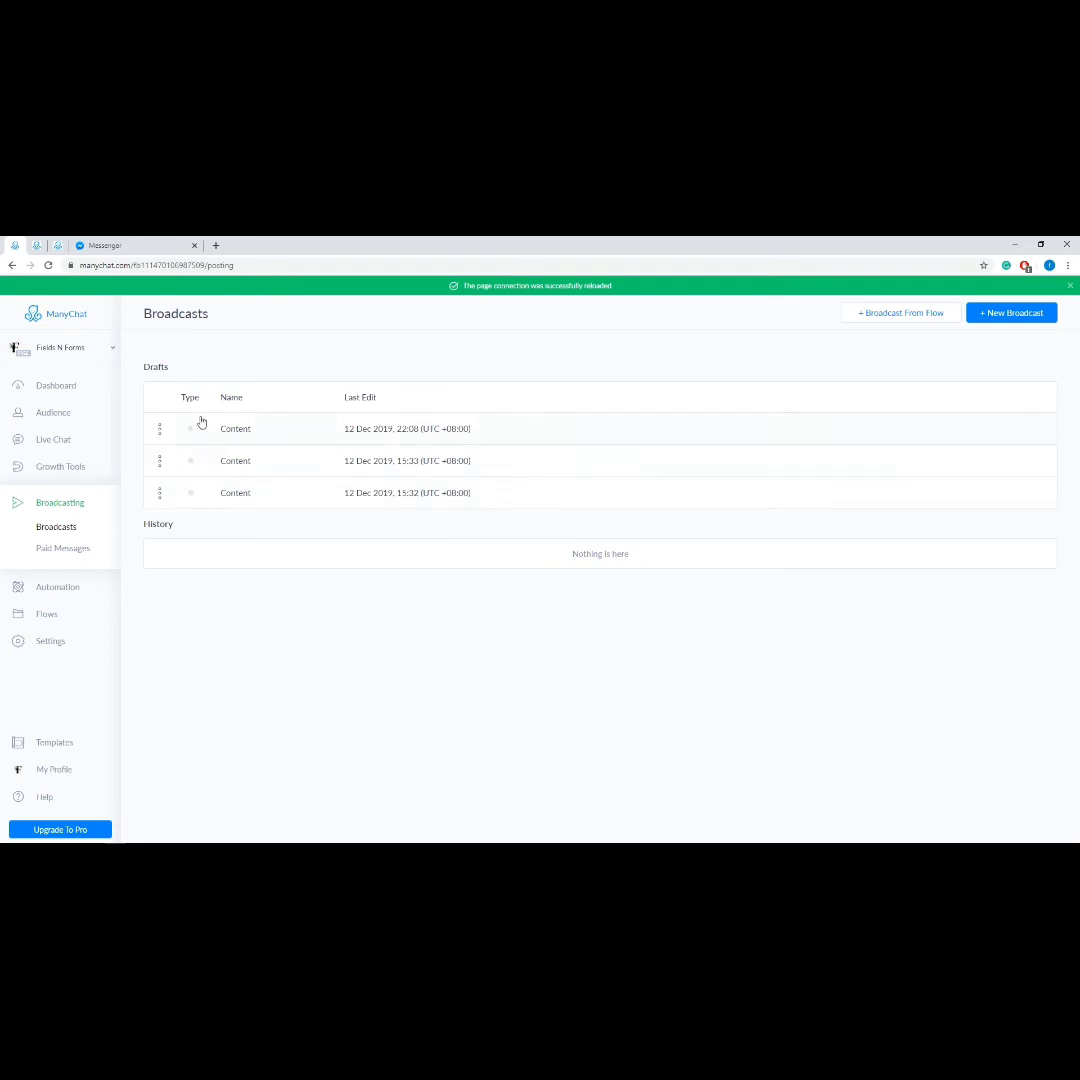
{"action": "left_click", "coordinate": [59, 553]}
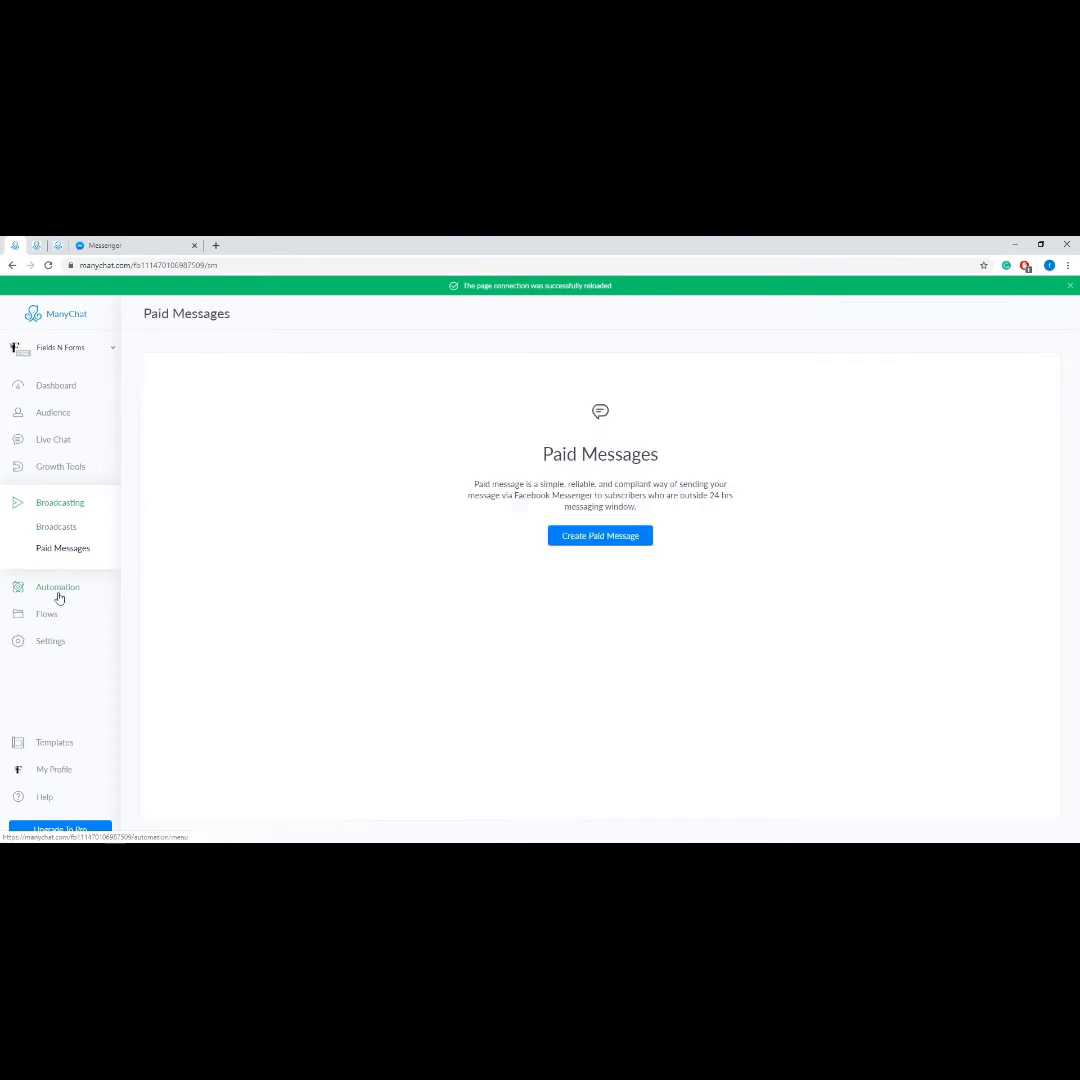
Step: Review the automation's main menu, default reply, welcome message and full list of keyword rules
{"action": "left_click", "coordinate": [54, 598]}
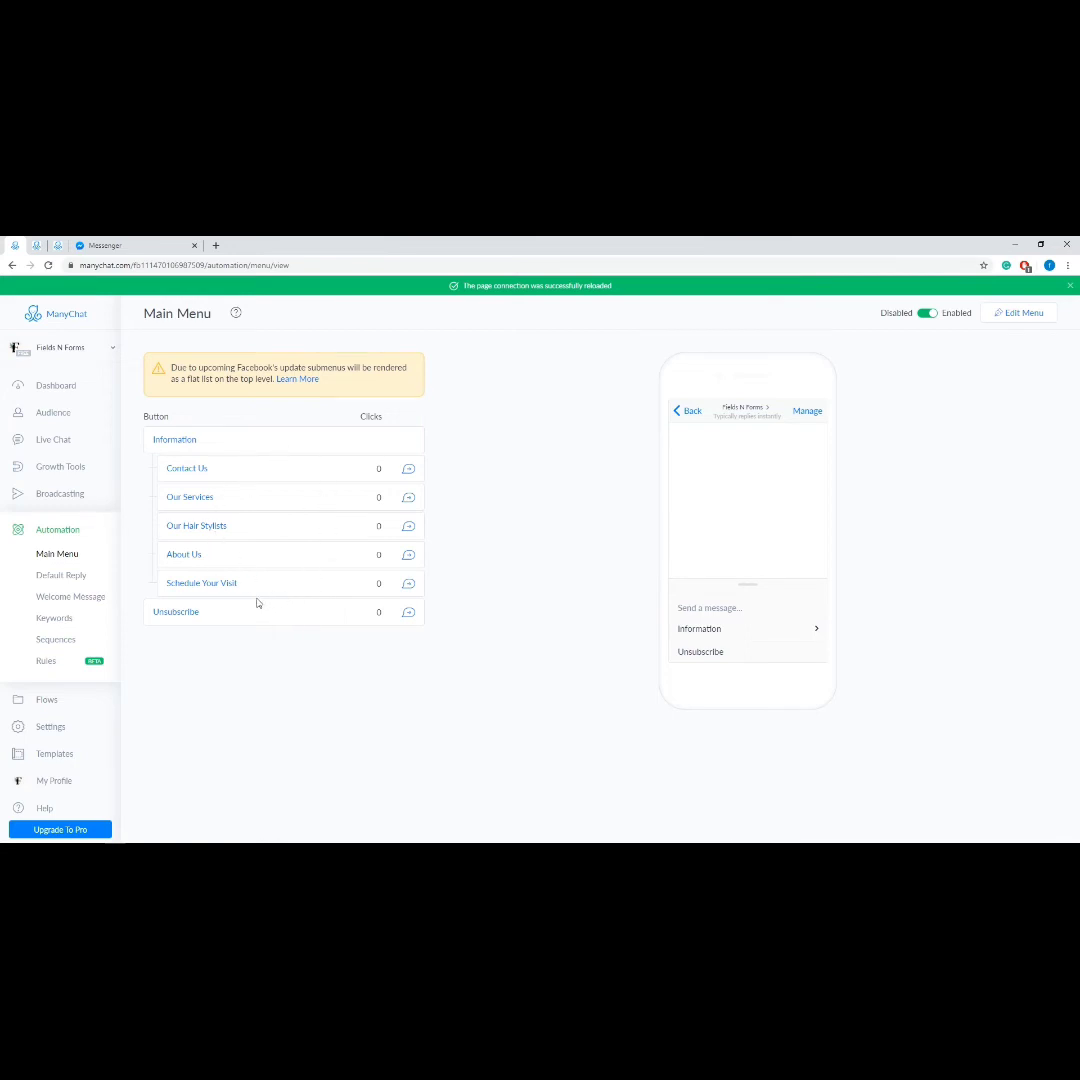
{"action": "left_click", "coordinate": [63, 580]}
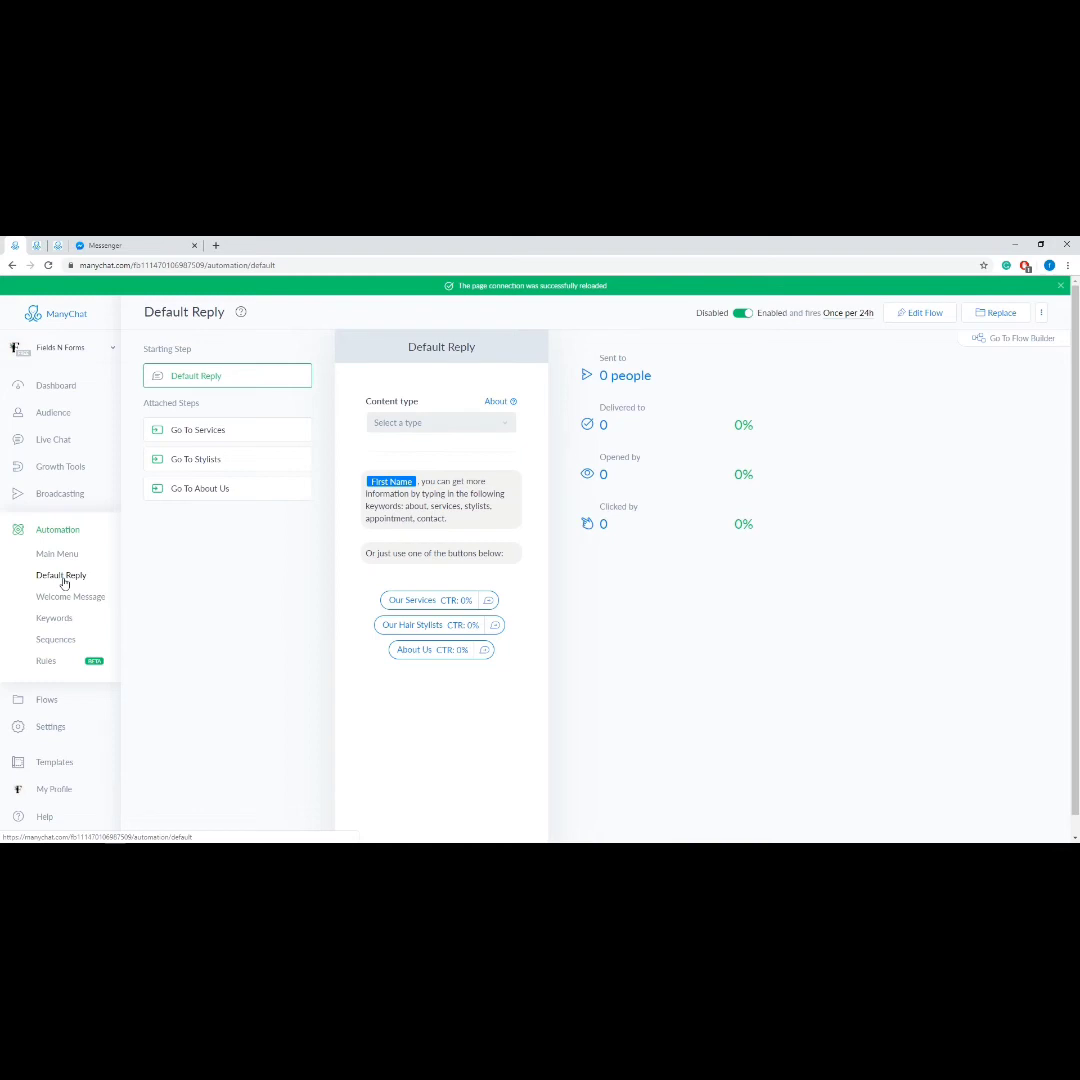
{"action": "left_click", "coordinate": [65, 596]}
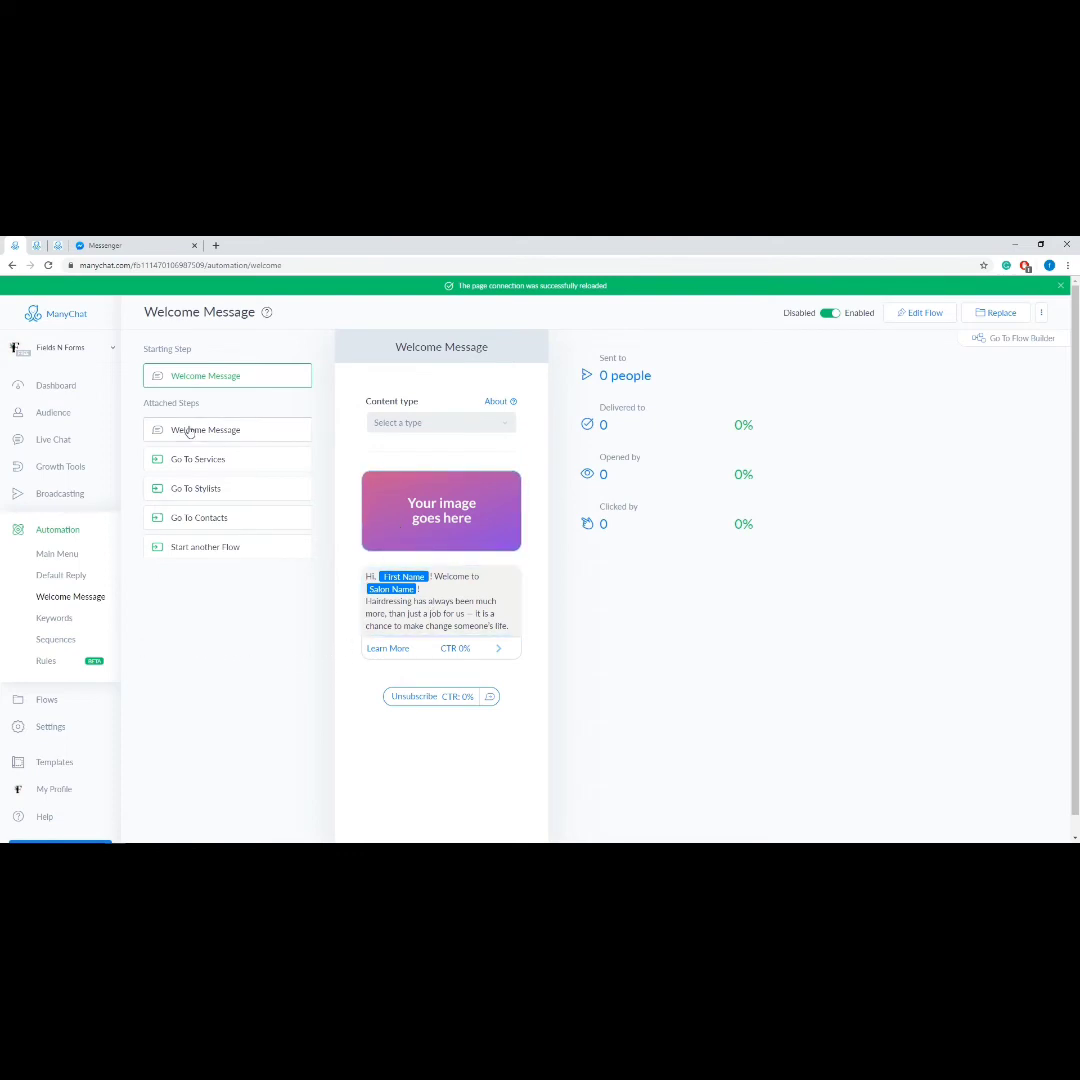
{"action": "left_click", "coordinate": [55, 618]}
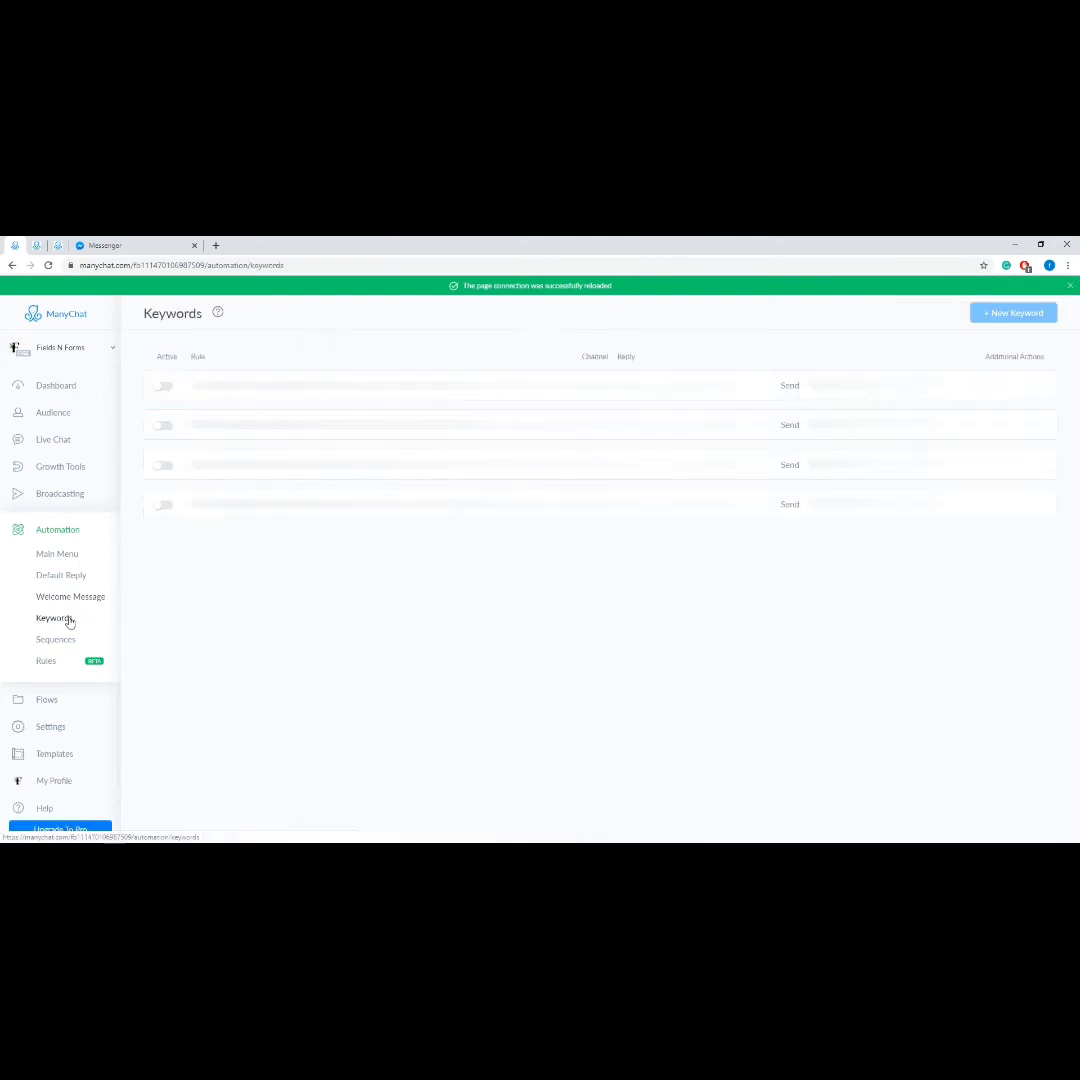
{"action": "scroll", "coordinate": [387, 568], "scroll_direction": "down", "scroll_amount": 1}
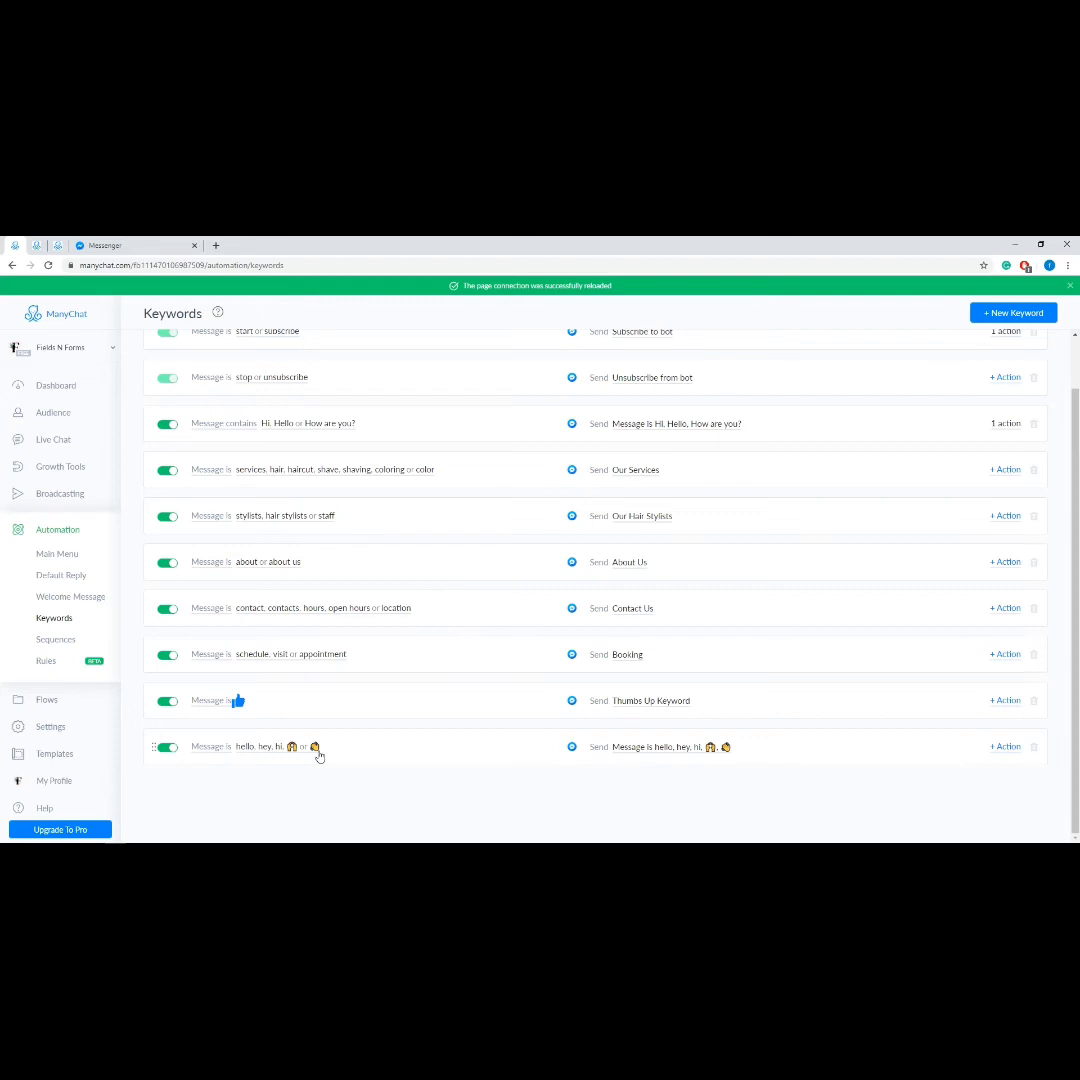
Step: Open the Example Sequence to view its scheduled messages
{"action": "left_click", "coordinate": [63, 643]}
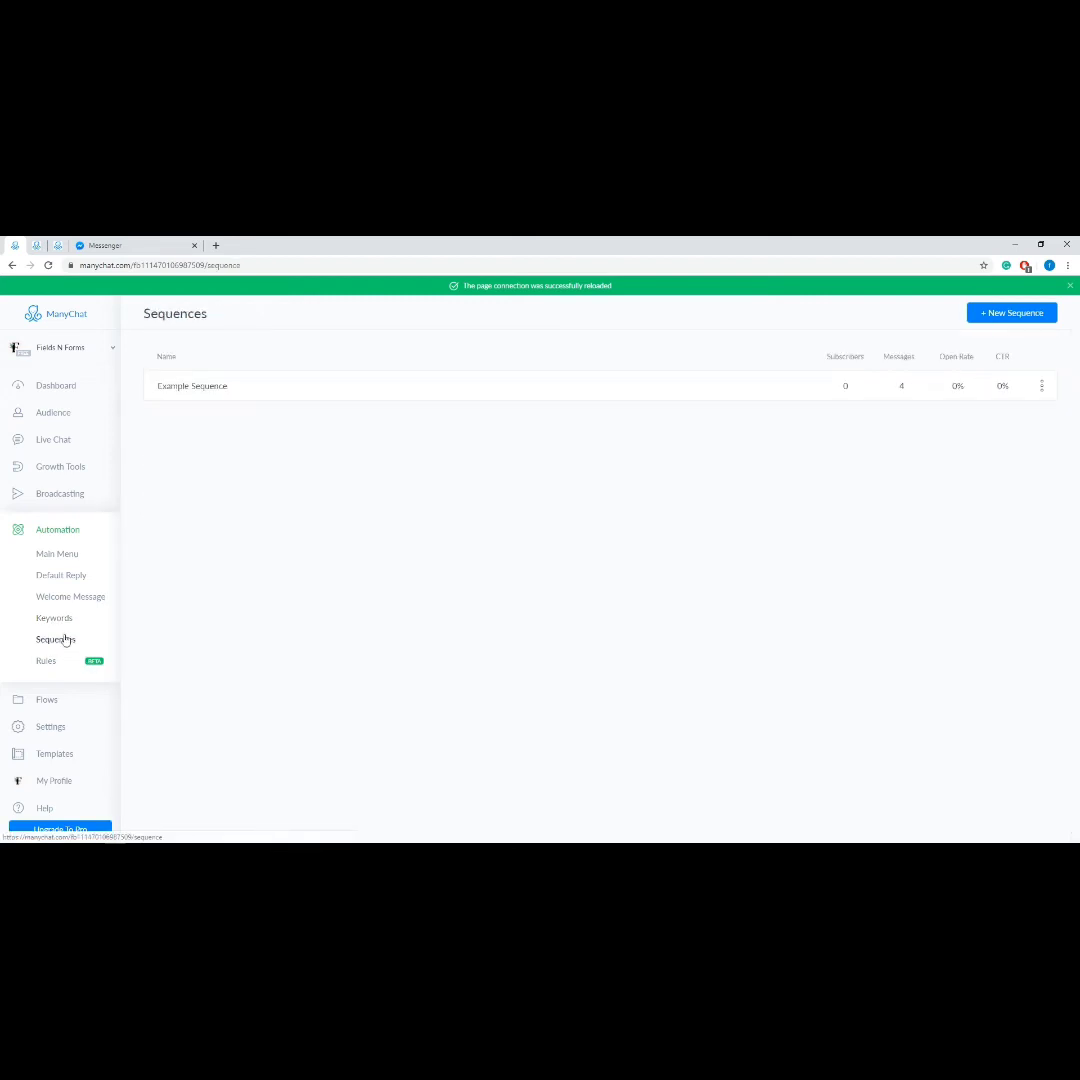
{"action": "left_click", "coordinate": [182, 397]}
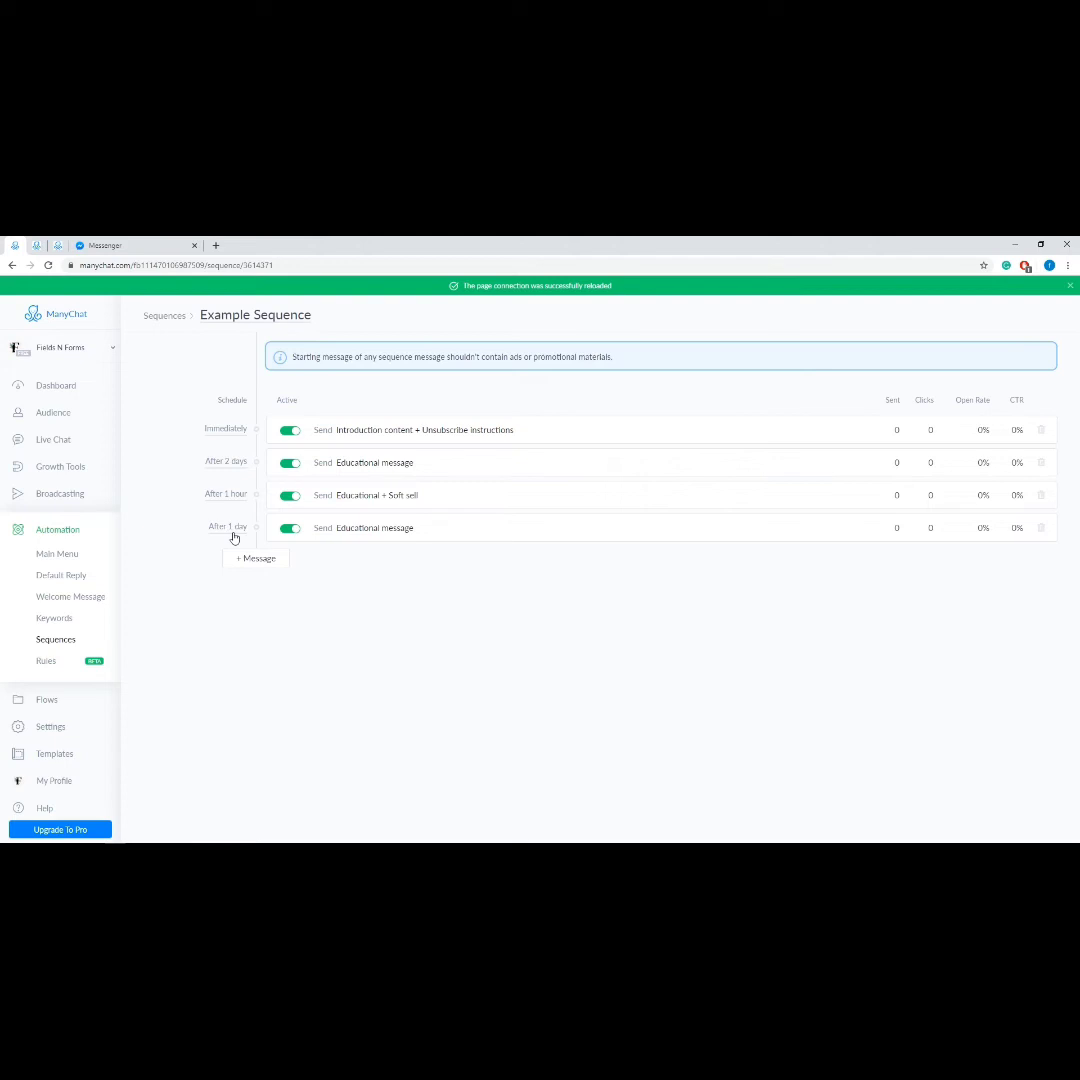
Step: Create a new custom automation rule and view its available trigger and action types
{"action": "left_click", "coordinate": [49, 666]}
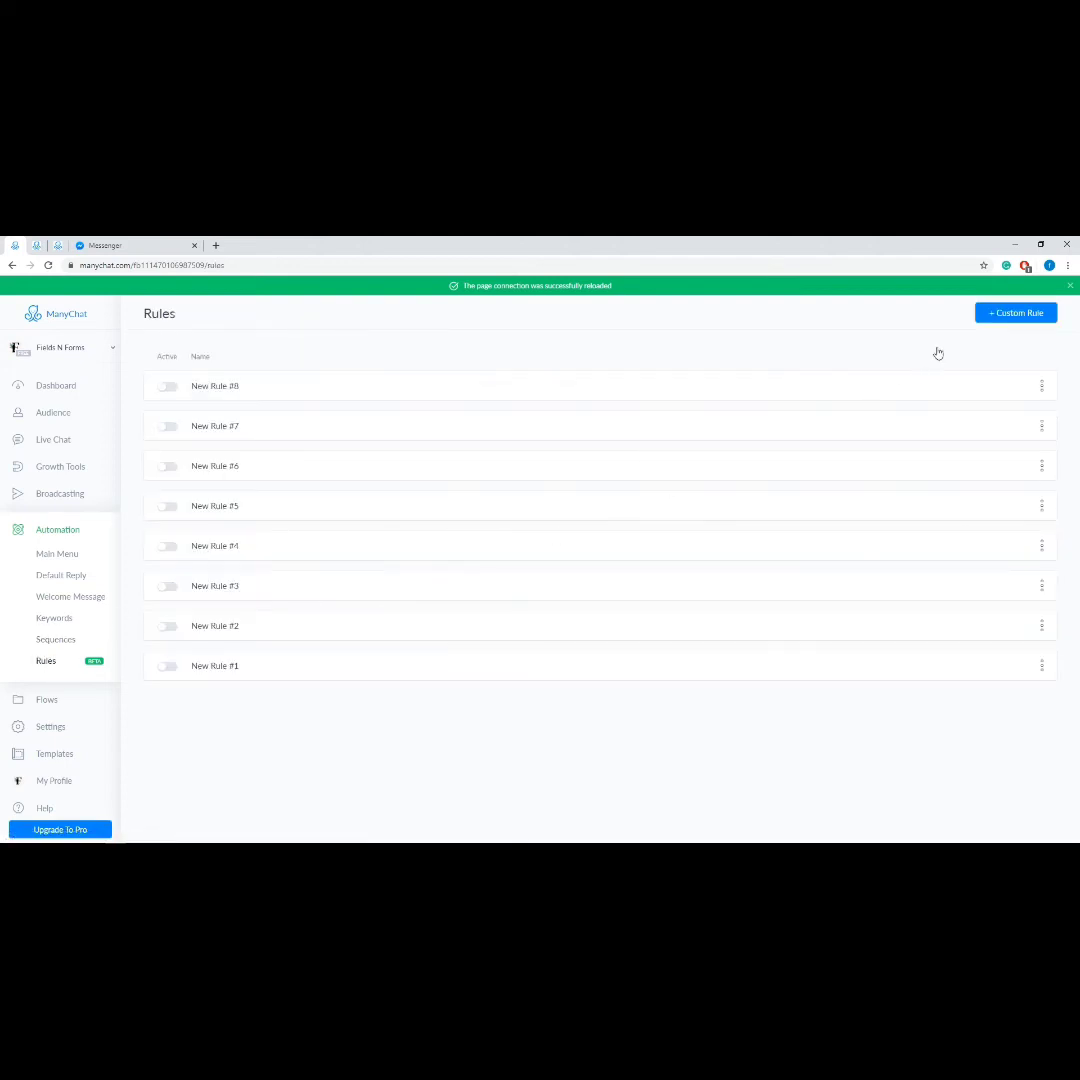
{"action": "left_click", "coordinate": [993, 315]}
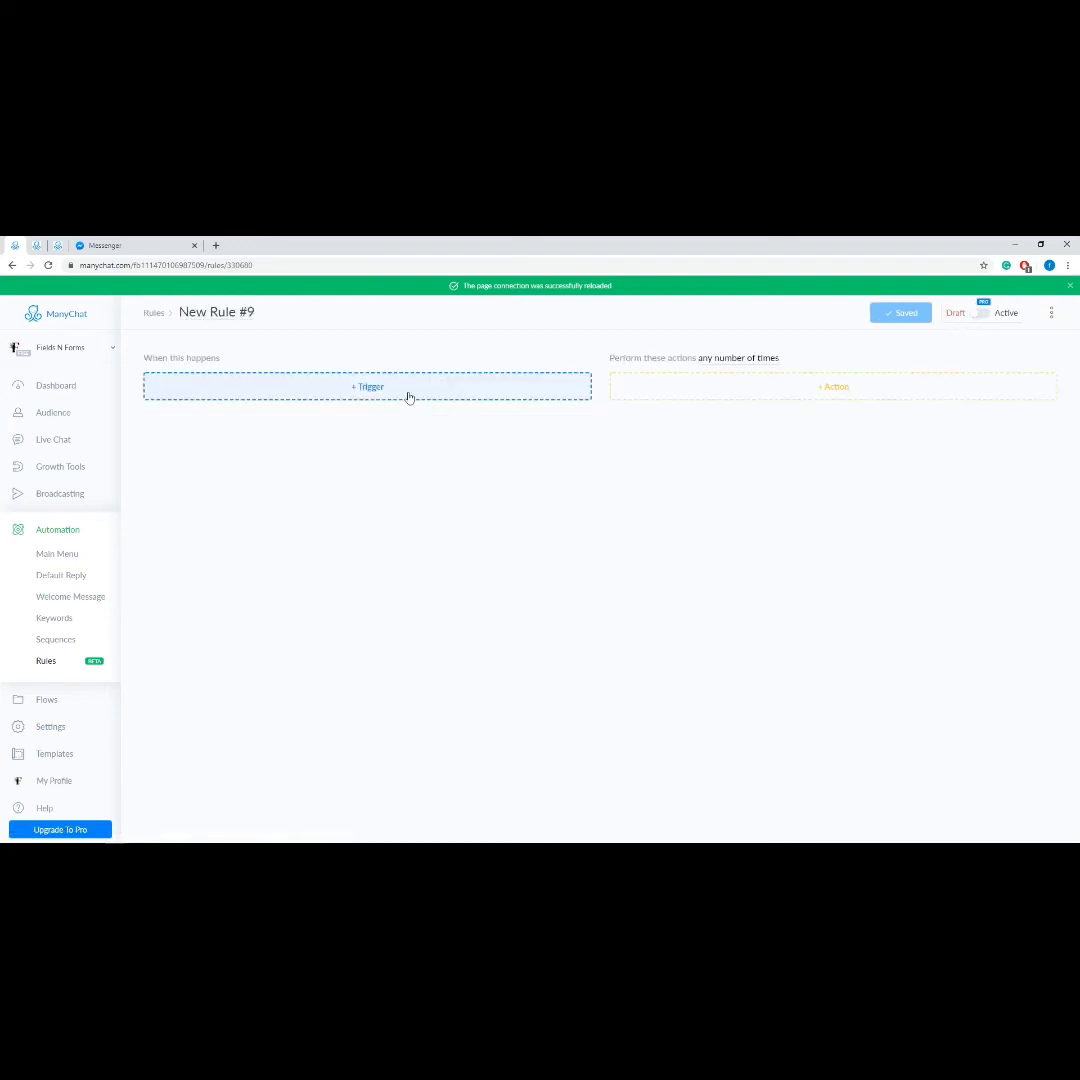
{"action": "left_click", "coordinate": [417, 398]}
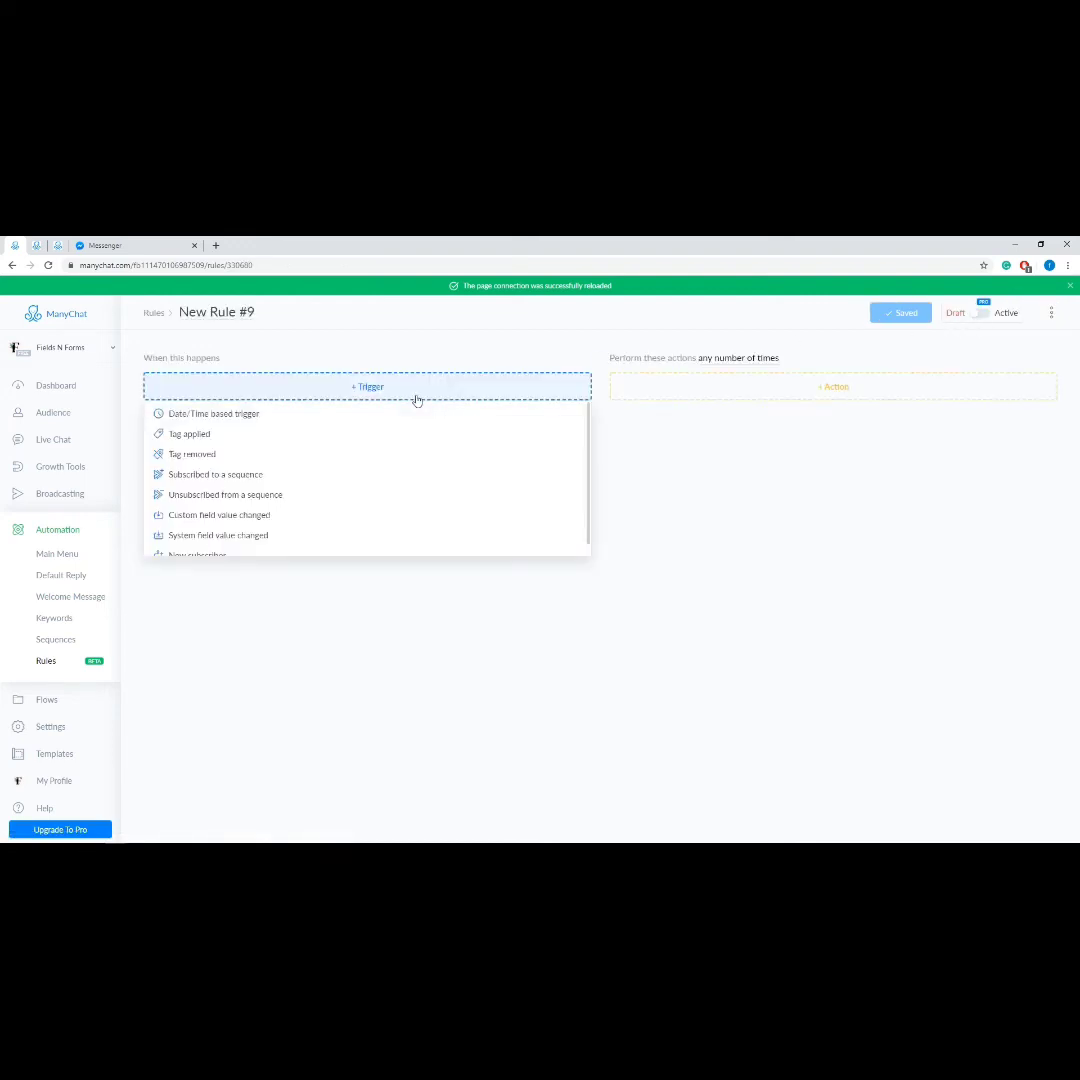
{"action": "left_click", "coordinate": [734, 397]}
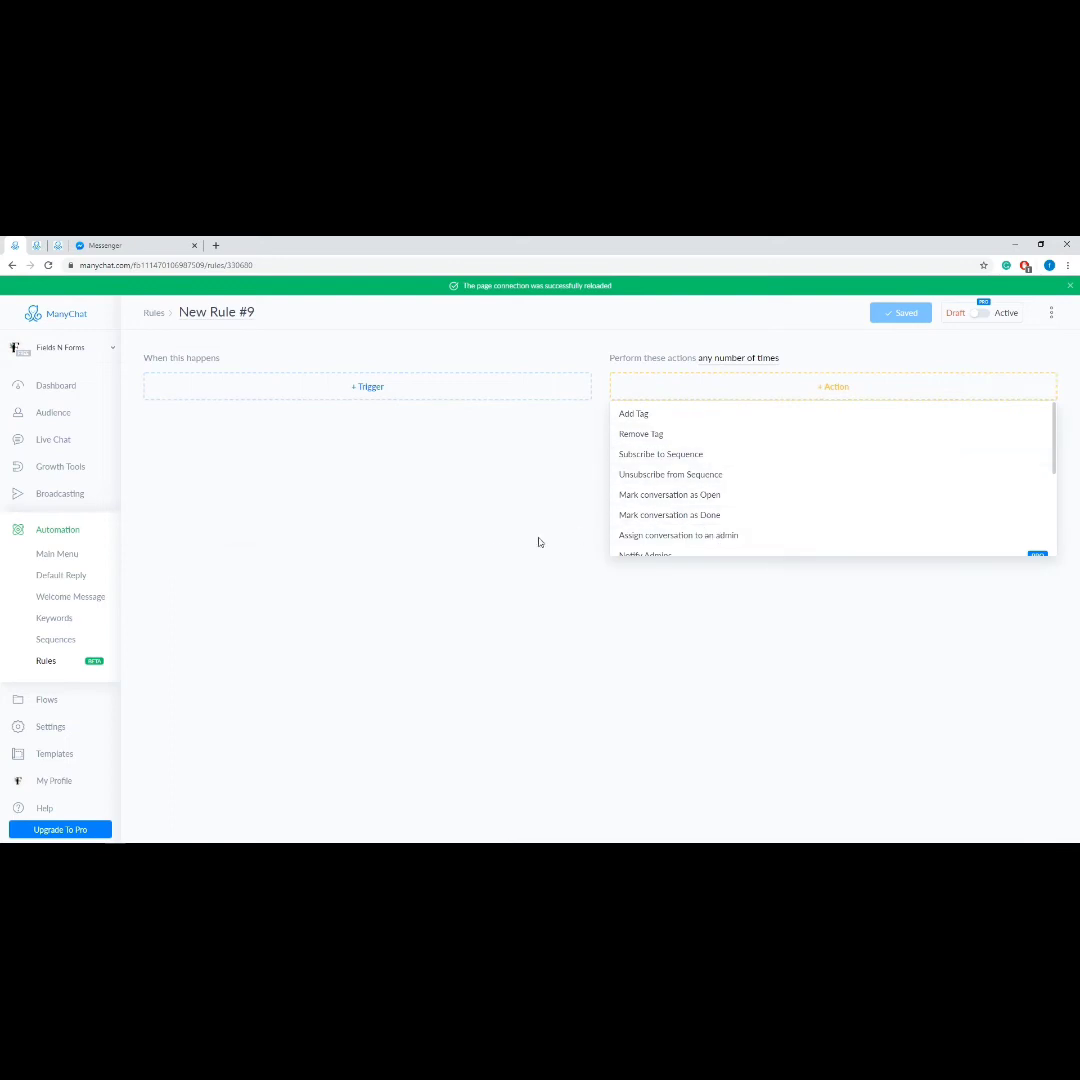
Step: Browse the saved flows, viewing them as a list and as a thumbnail grid
{"action": "left_click", "coordinate": [61, 705]}
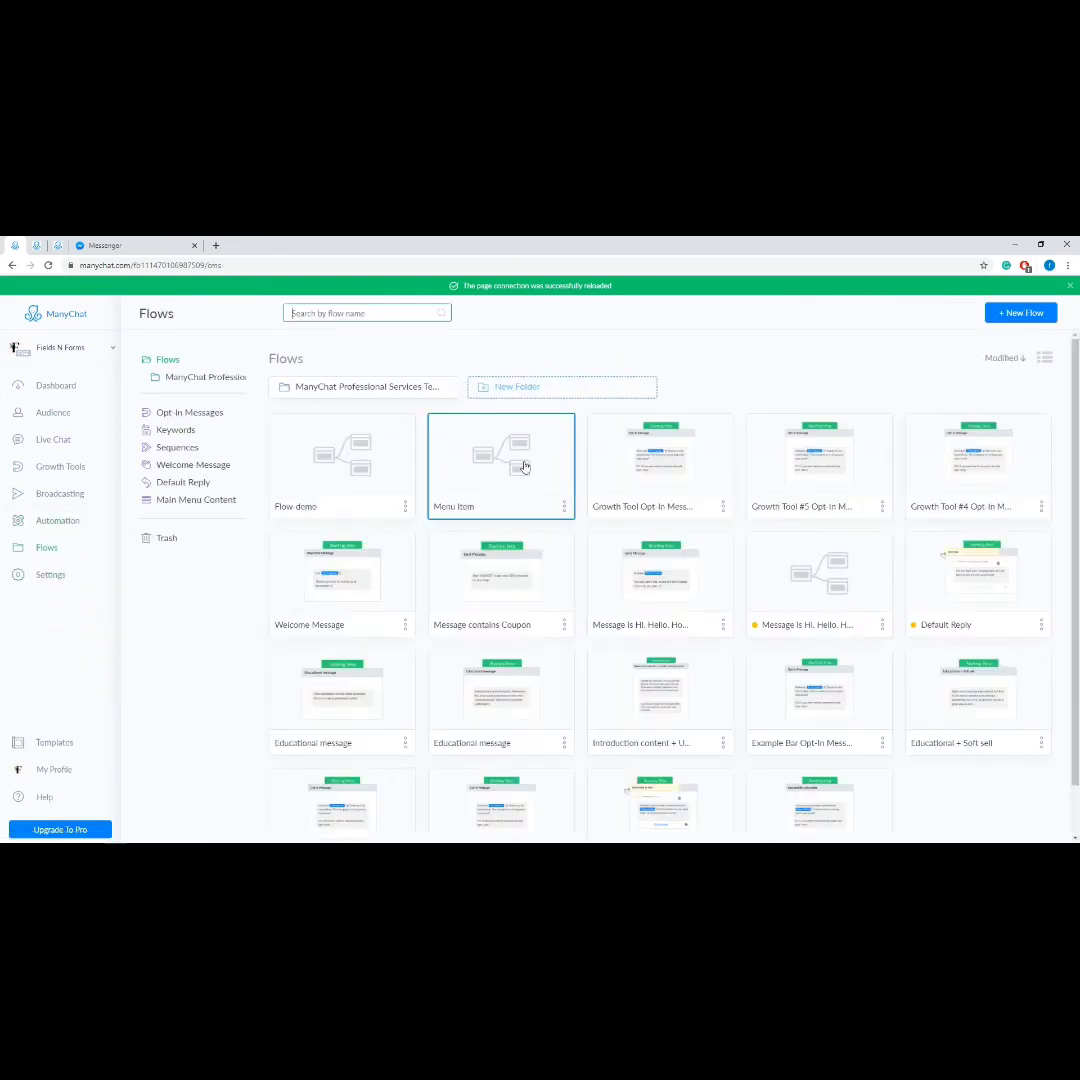
{"action": "left_click", "coordinate": [1044, 357]}
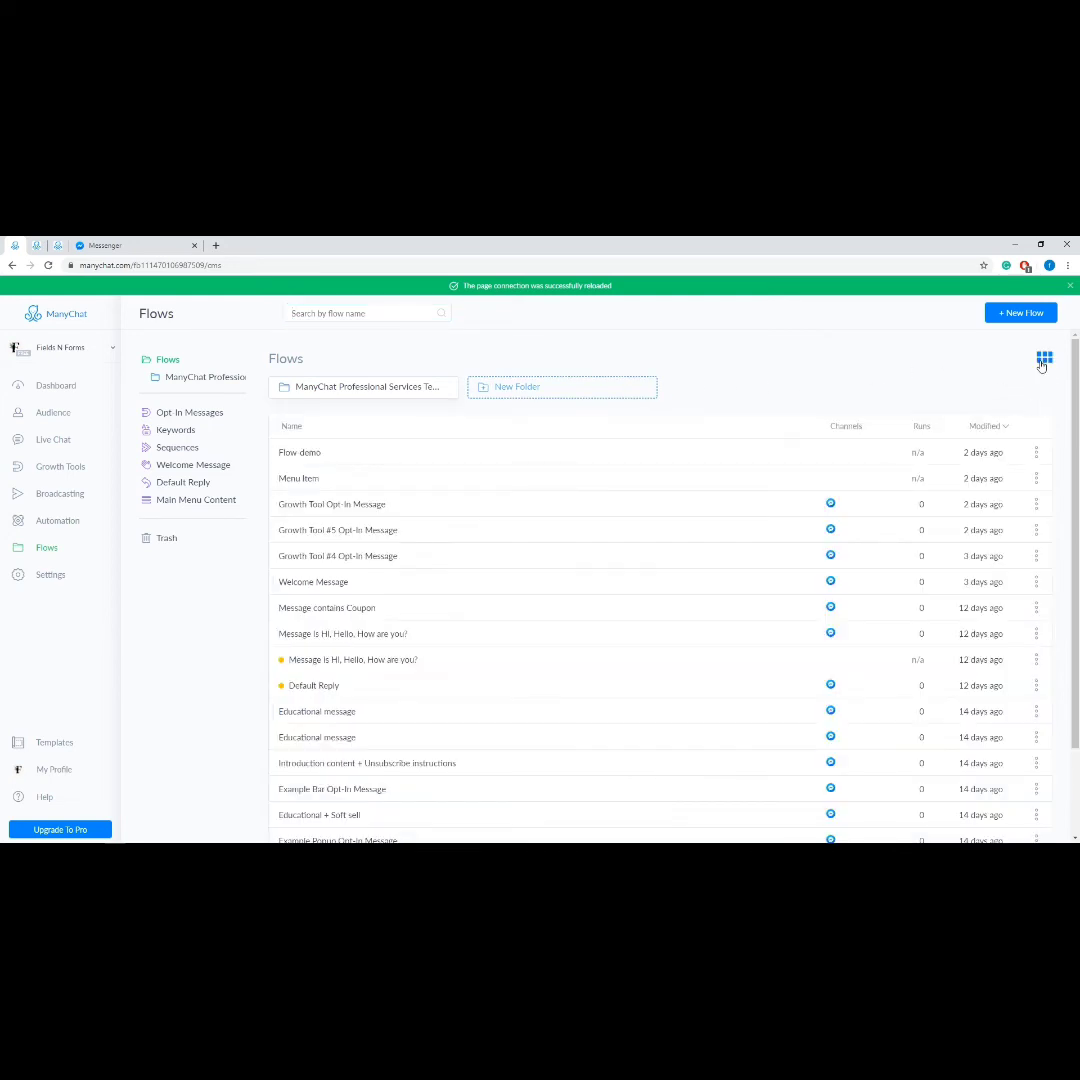
{"action": "left_click", "coordinate": [1044, 357]}
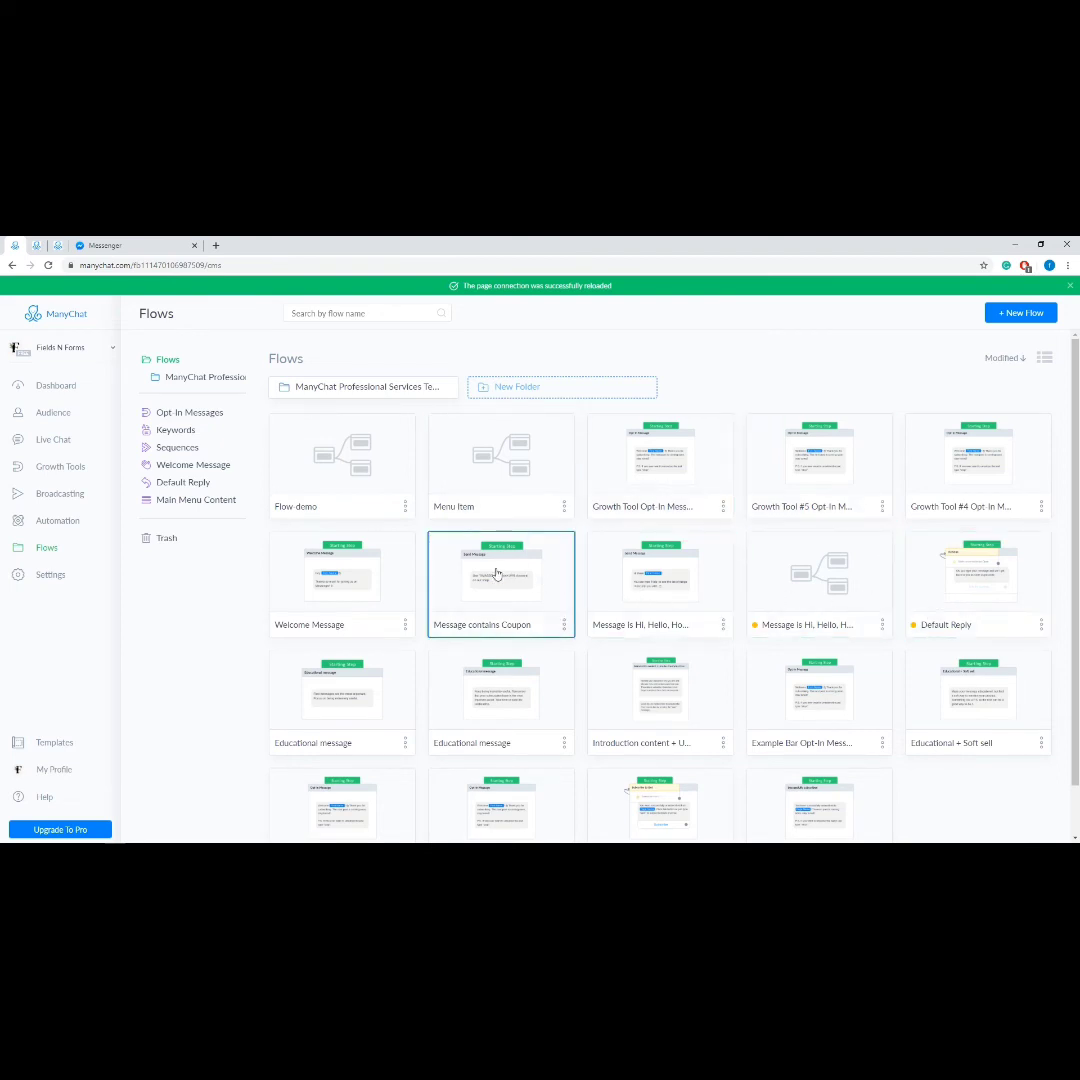
{"action": "scroll", "coordinate": [374, 580], "scroll_direction": "down", "scroll_amount": 1}
{"action": "scroll", "coordinate": [374, 582], "scroll_direction": "down", "scroll_amount": 1}
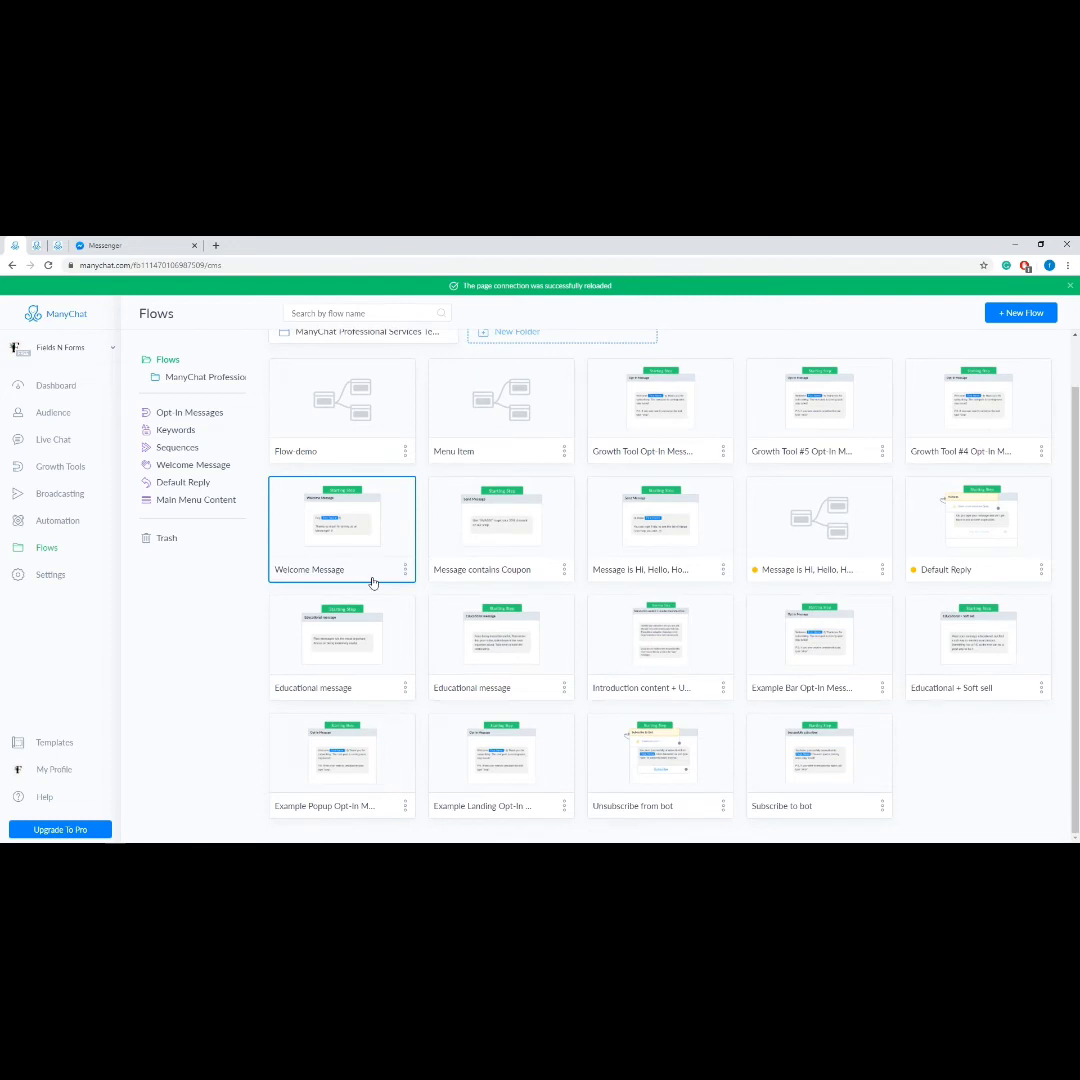
{"action": "scroll", "coordinate": [373, 582], "scroll_direction": "up", "scroll_amount": 1}
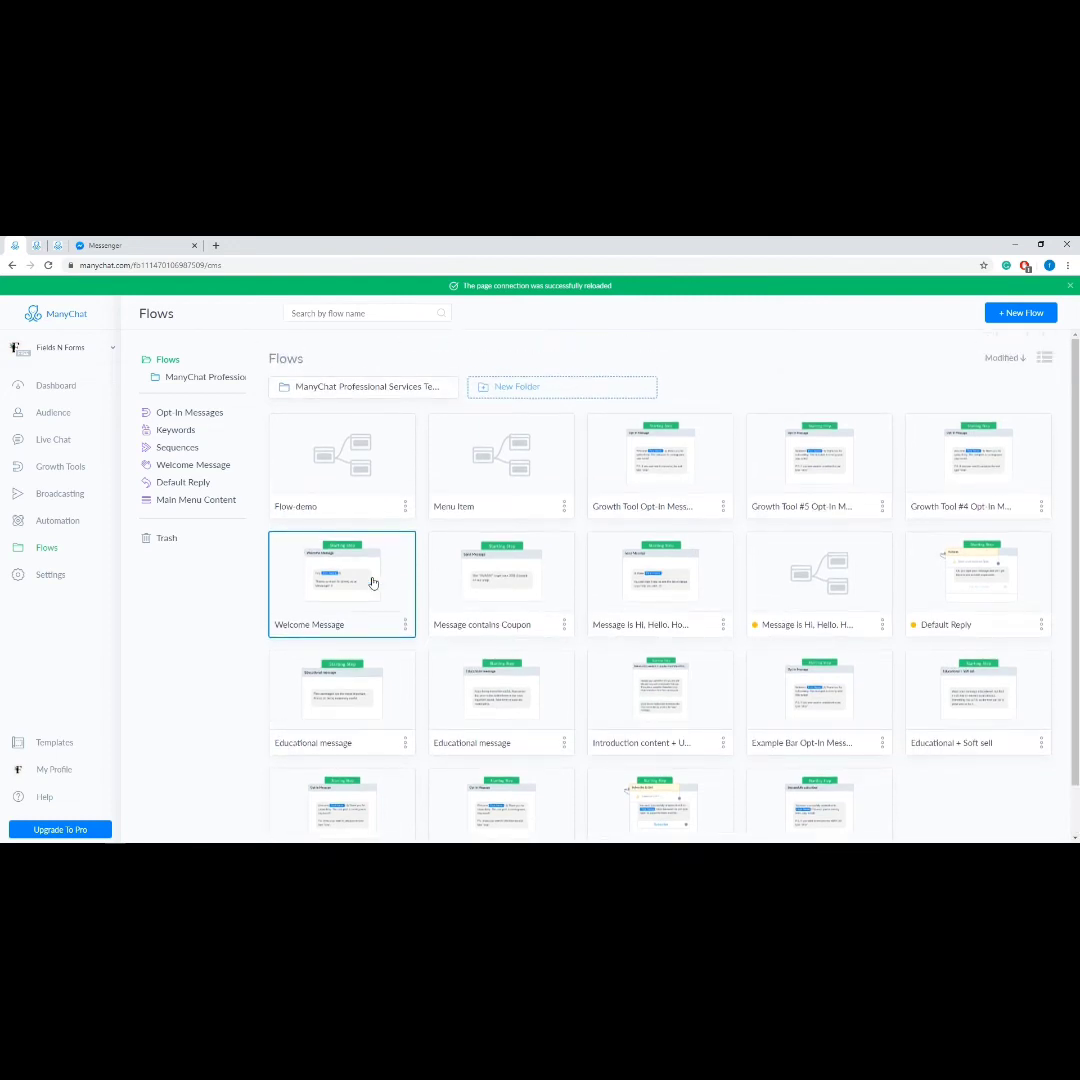
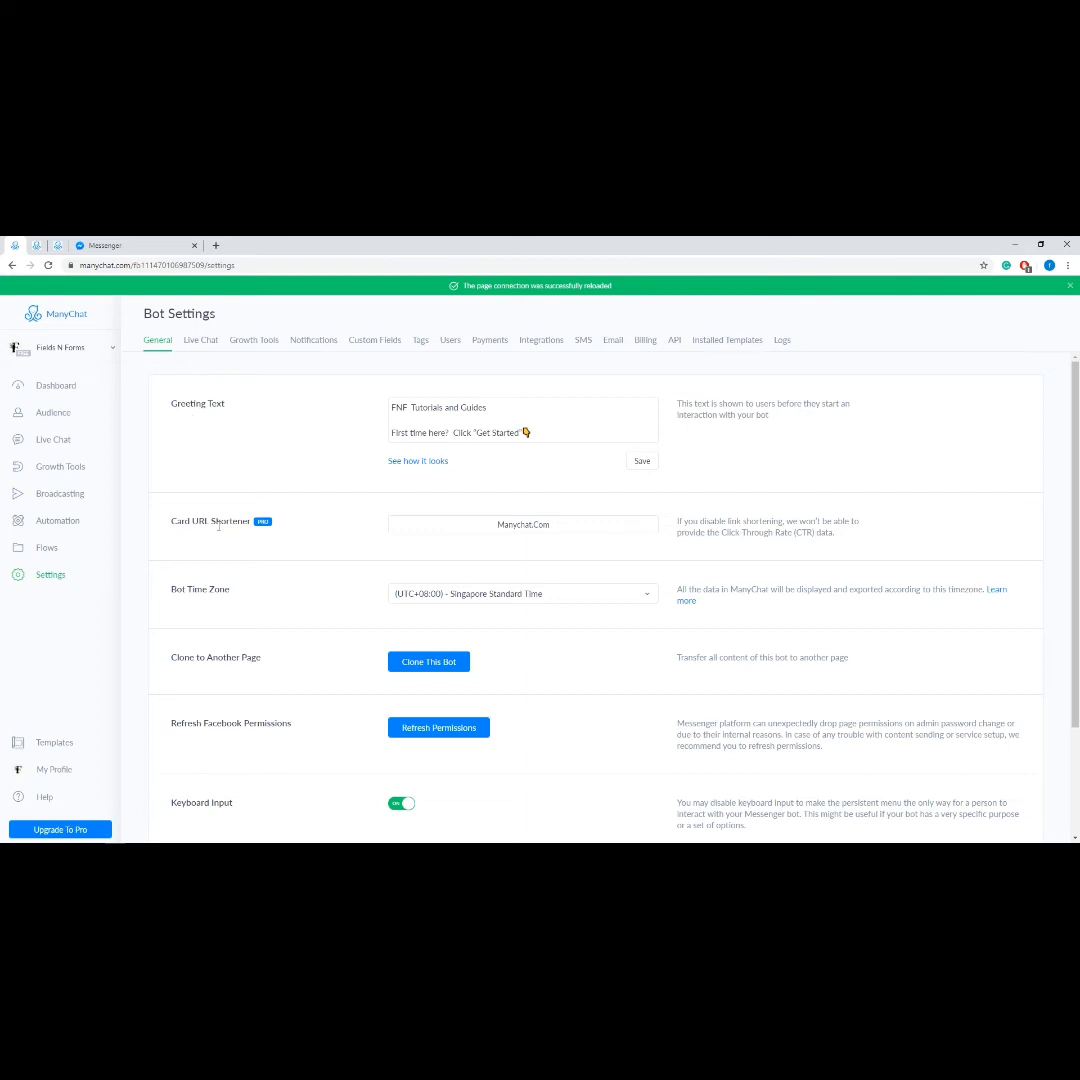
Step: Review the general bot settings and time zone choices, and toggle the audience visibility option for showing only subscribed users
{"action": "scroll", "coordinate": [218, 527], "scroll_direction": "down", "scroll_amount": 3}
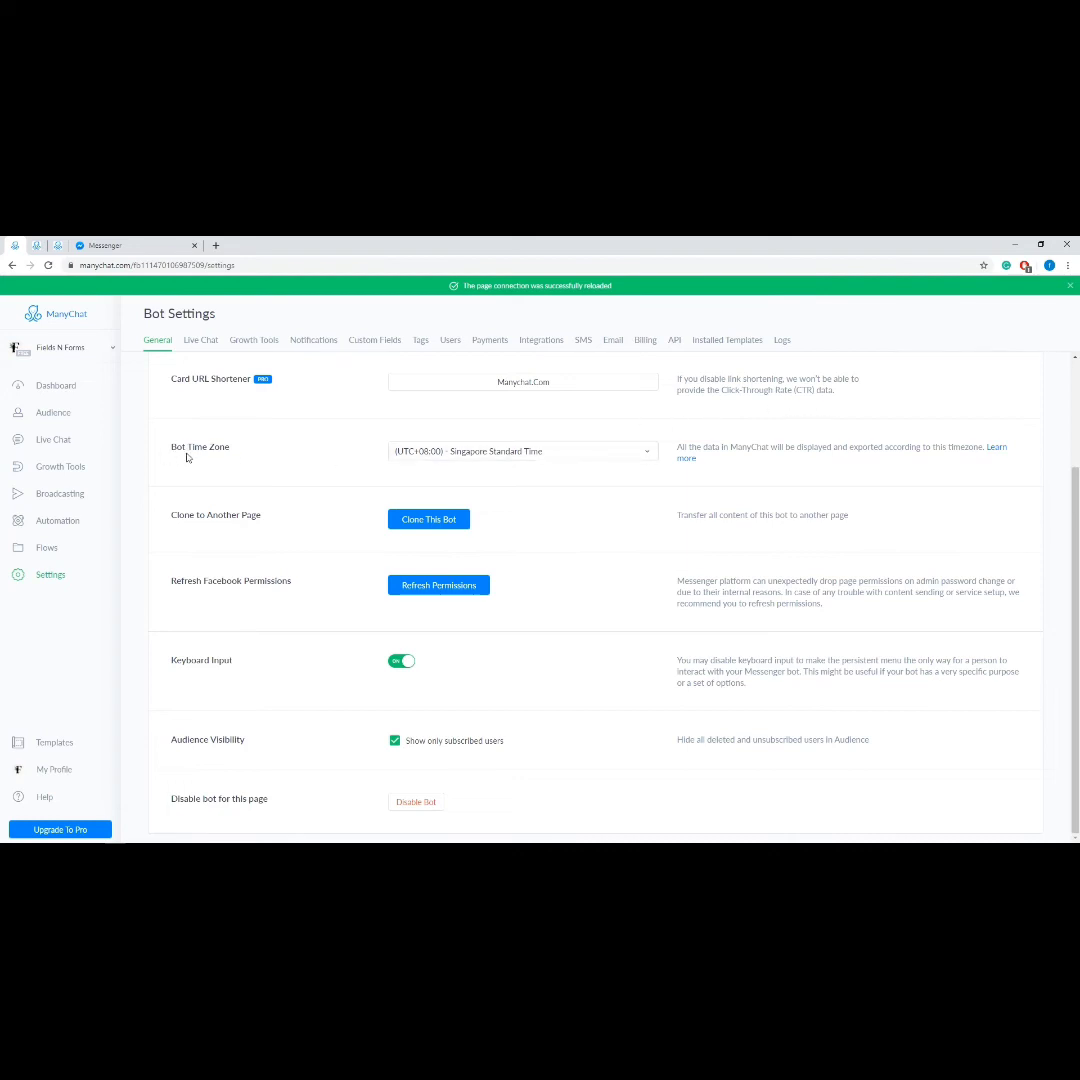
{"action": "left_click", "coordinate": [487, 455]}
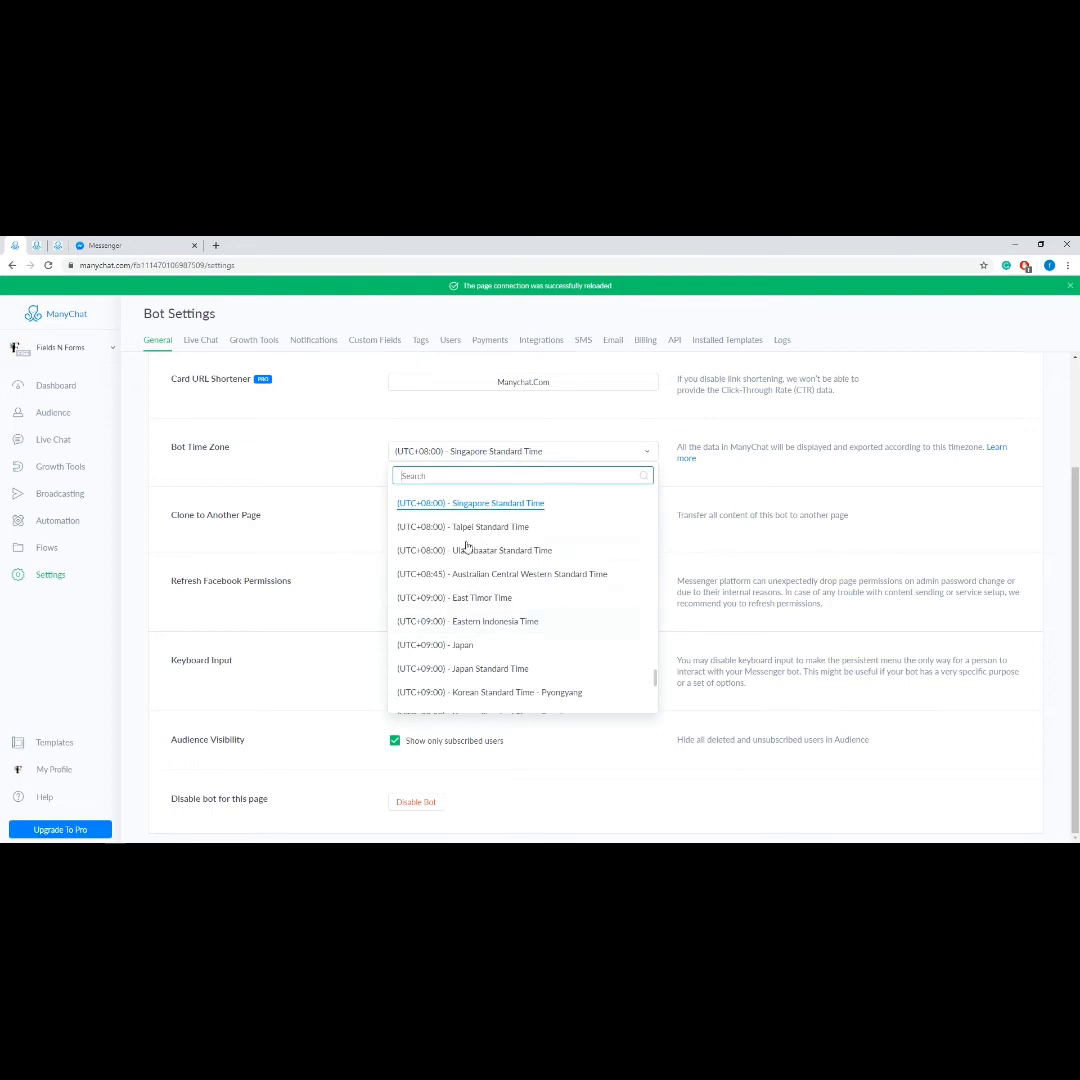
{"action": "left_click", "coordinate": [340, 478]}
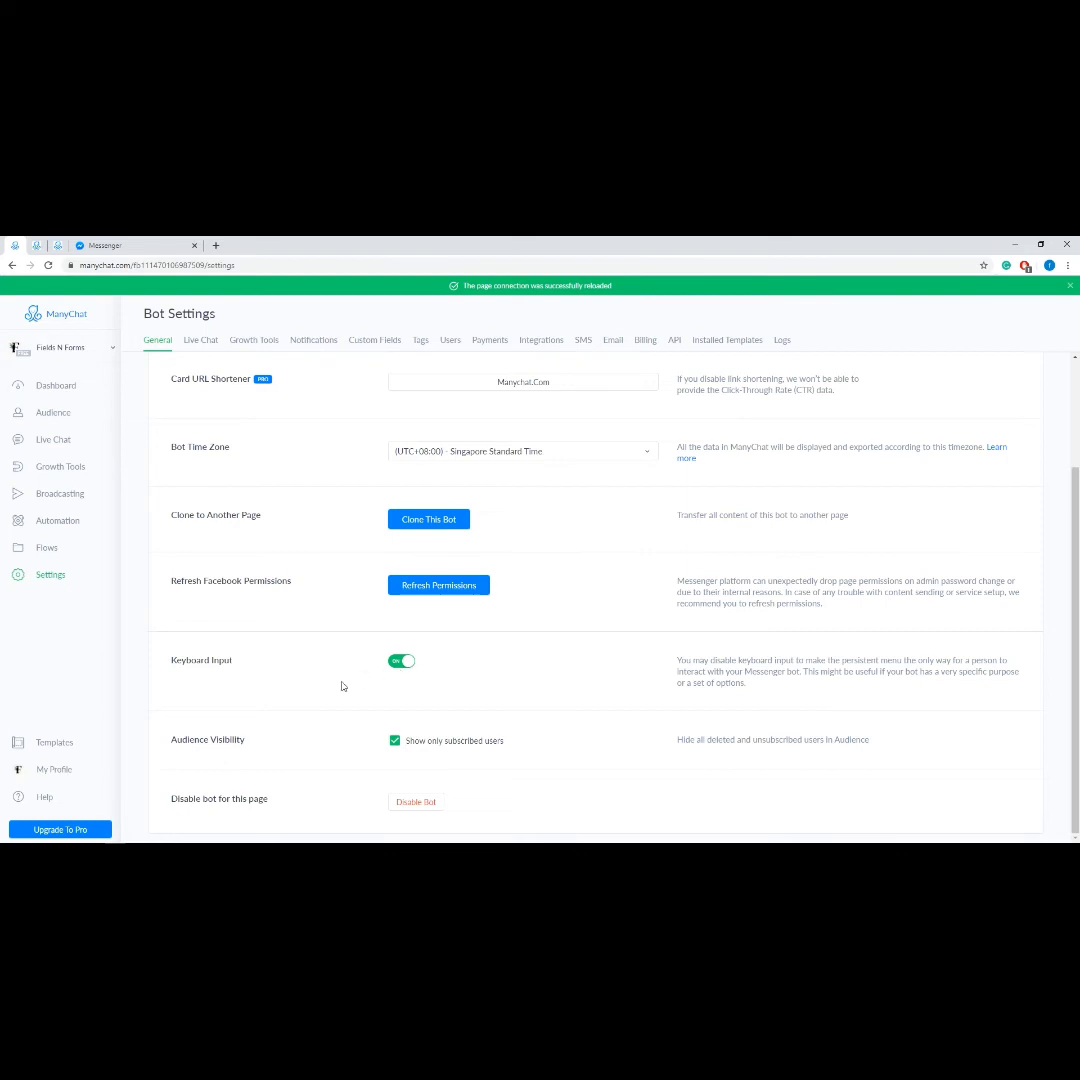
{"action": "left_click", "coordinate": [395, 746]}
Step: Set the live chat behavior to "Conversation should be opened explicitly" and try to enable showing the team member name and profile picture
{"action": "left_click", "coordinate": [198, 339]}
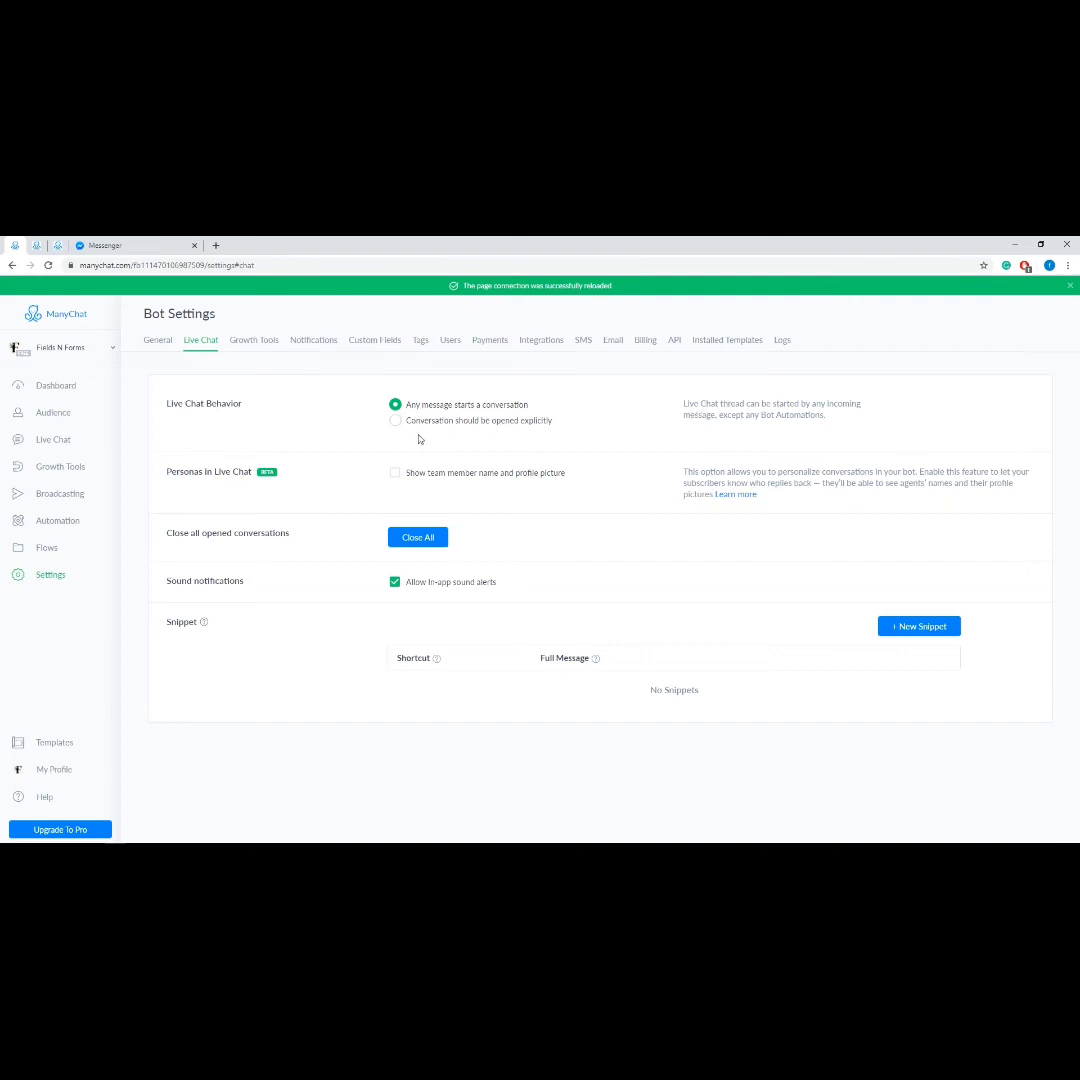
{"action": "left_click", "coordinate": [409, 423]}
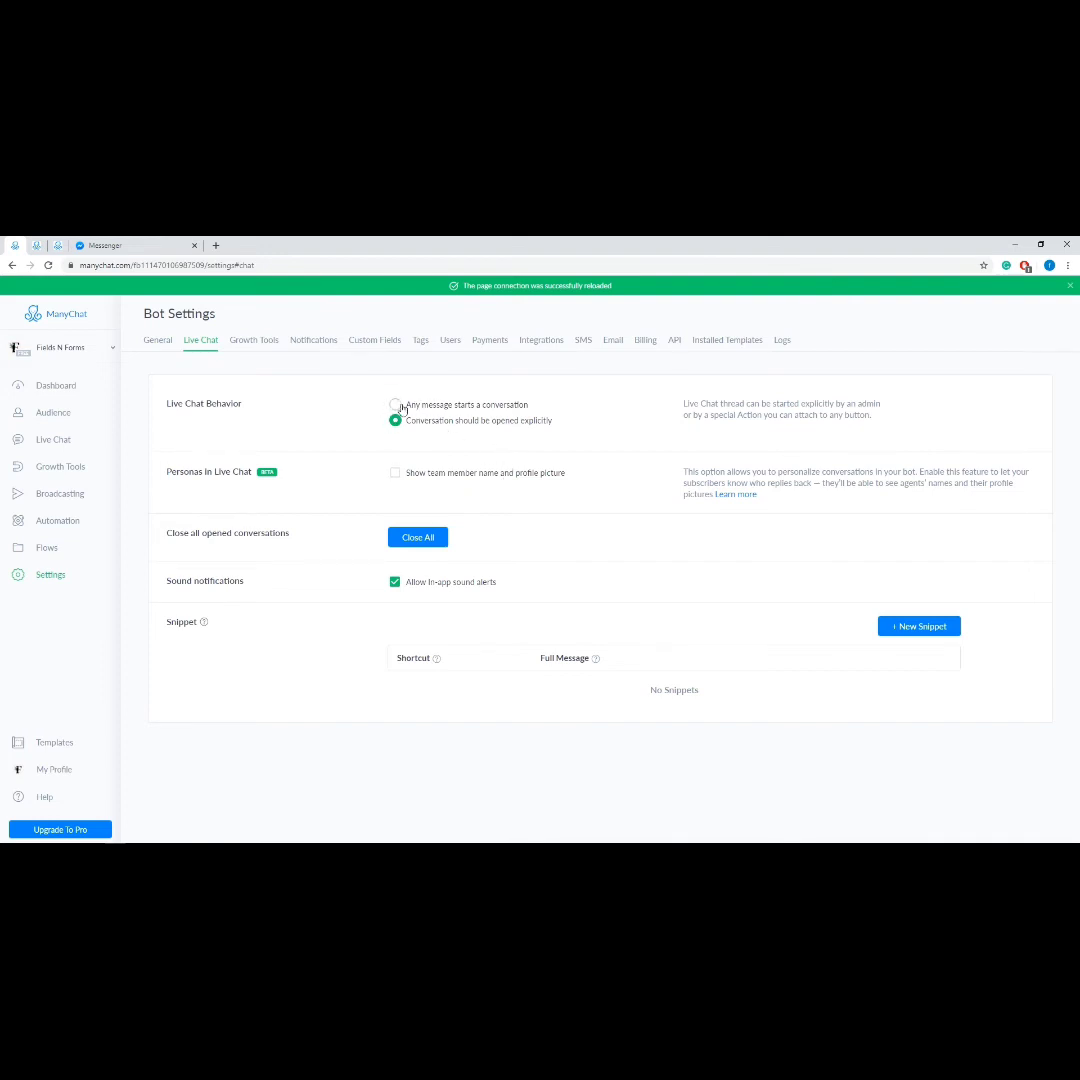
{"action": "left_click", "coordinate": [397, 476]}
{"action": "left_click", "coordinate": [397, 476]}
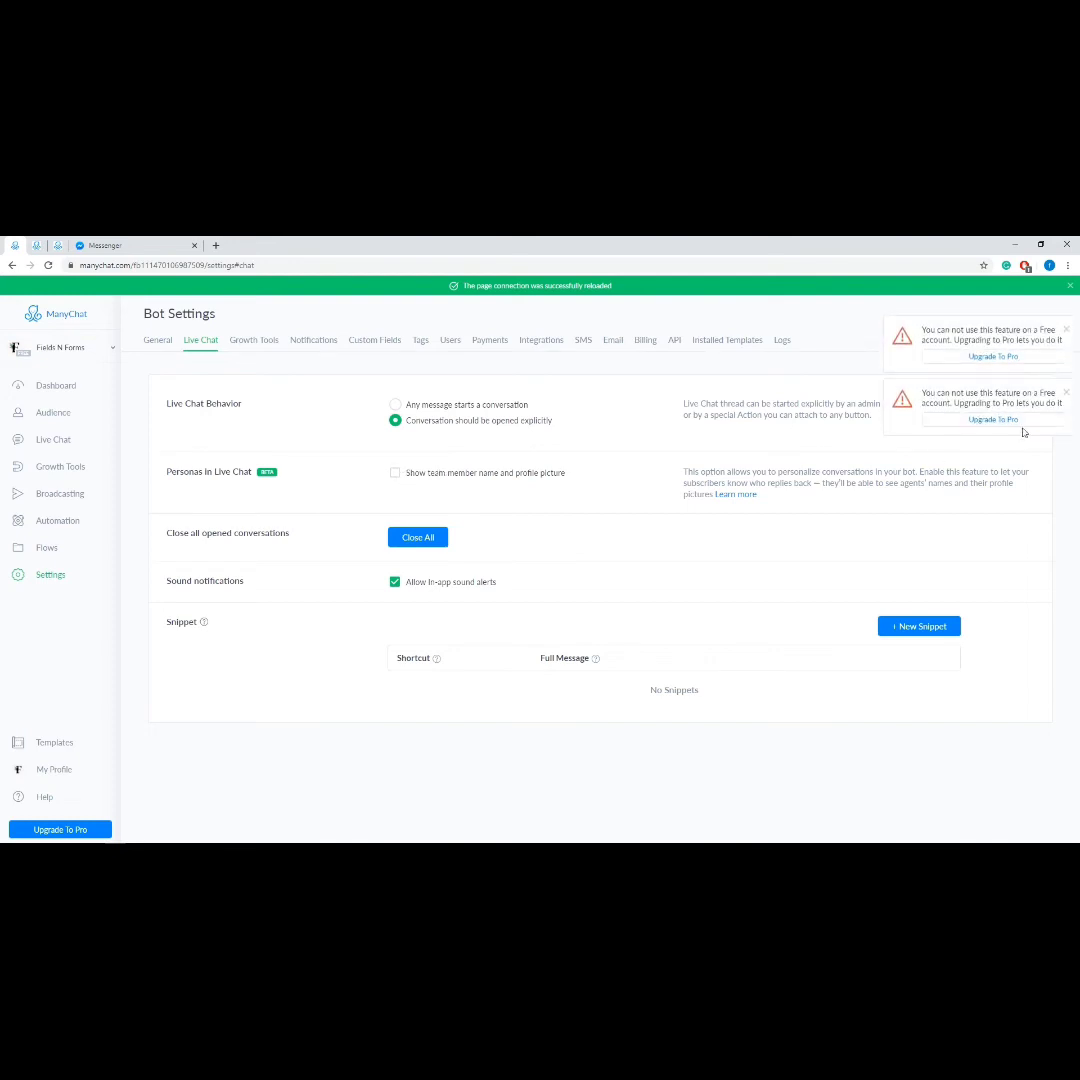
{"action": "left_click", "coordinate": [1066, 392]}
{"action": "left_click", "coordinate": [1066, 330]}
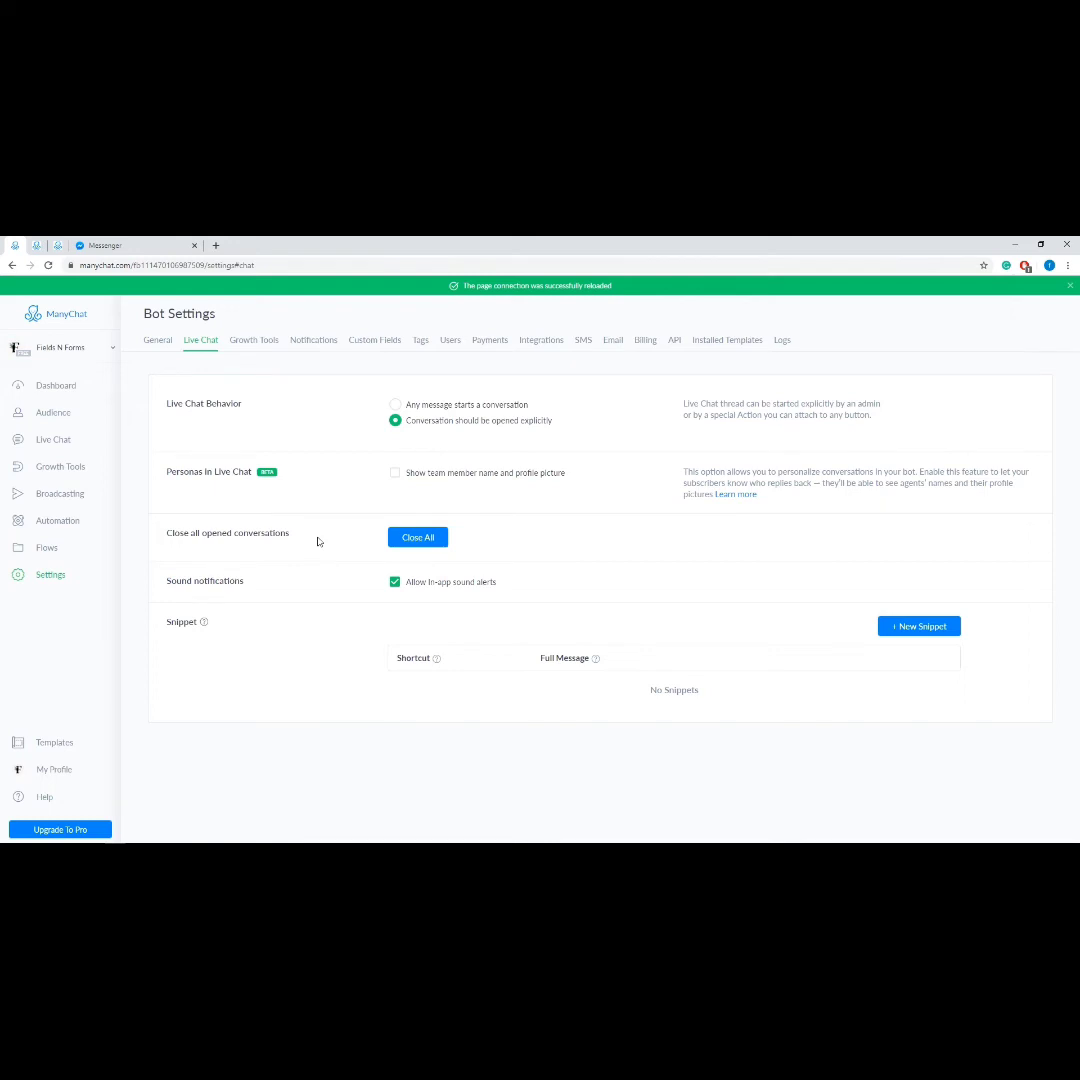
Step: Turn off in-app sound alerts for live chat and view the snippet creation form without creating a snippet
{"action": "left_click", "coordinate": [395, 582]}
{"action": "left_click", "coordinate": [930, 627]}
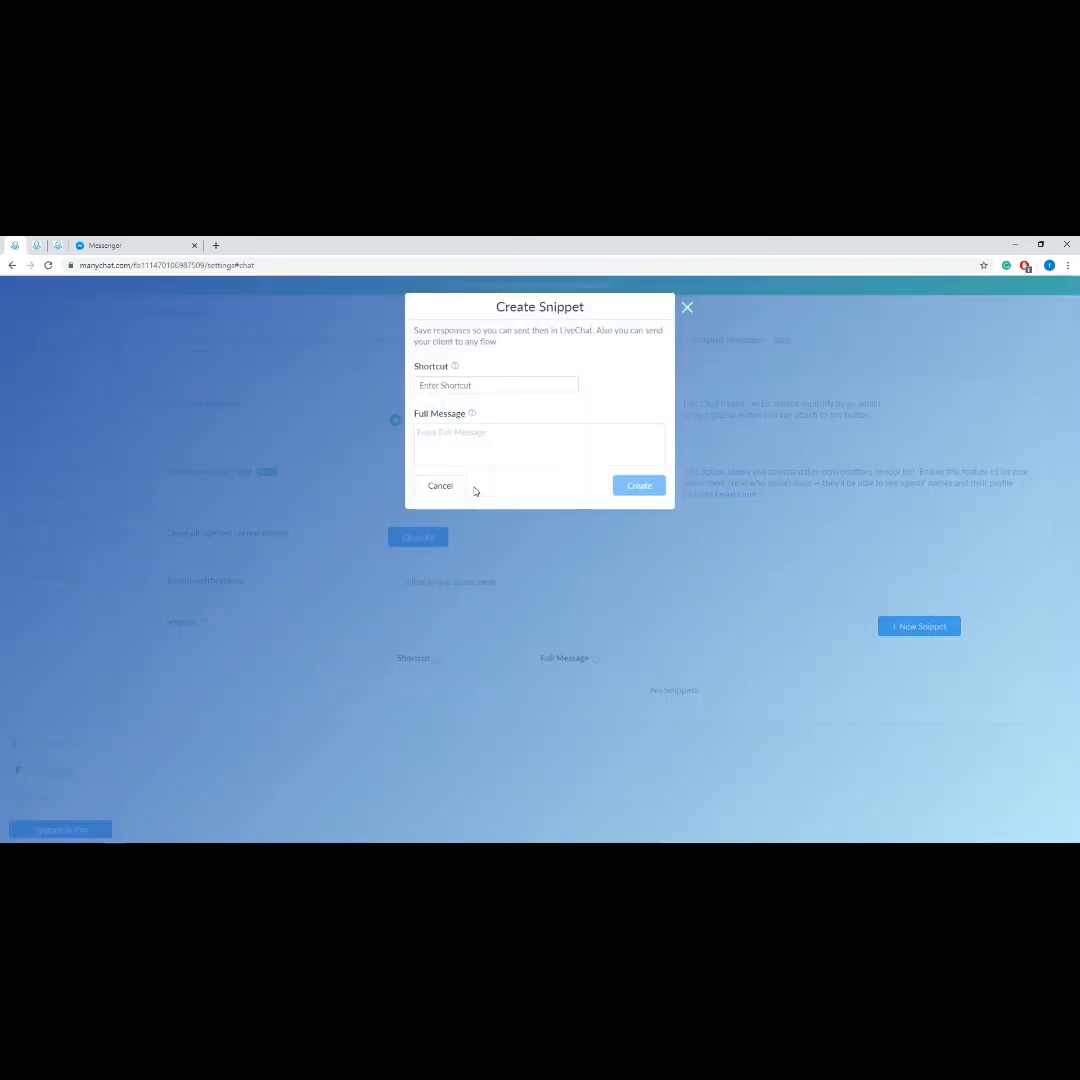
{"action": "left_click", "coordinate": [440, 486]}
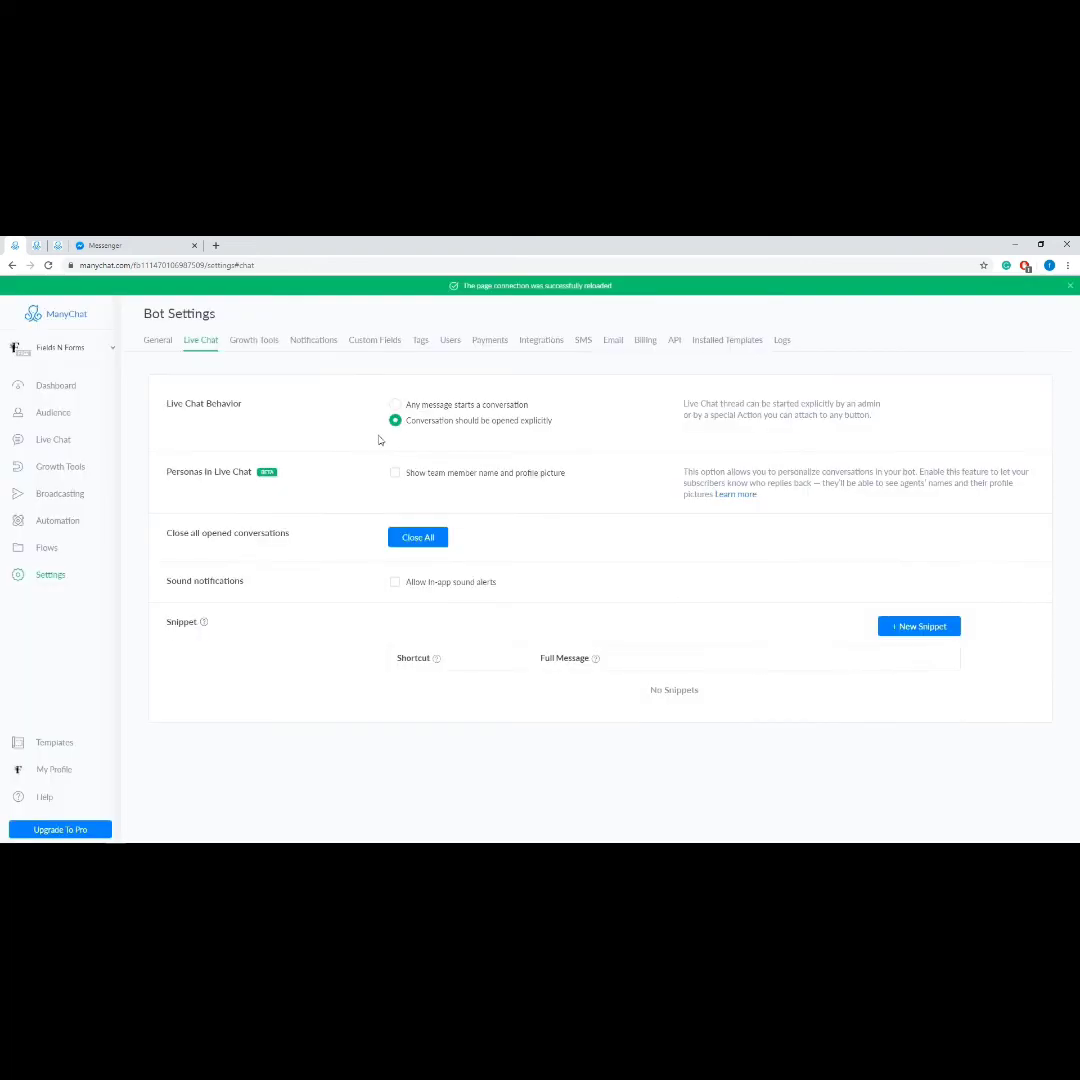
Step: View the available widget languages in the growth tools settings and choose English (US) as the widget localization
{"action": "left_click", "coordinate": [258, 342]}
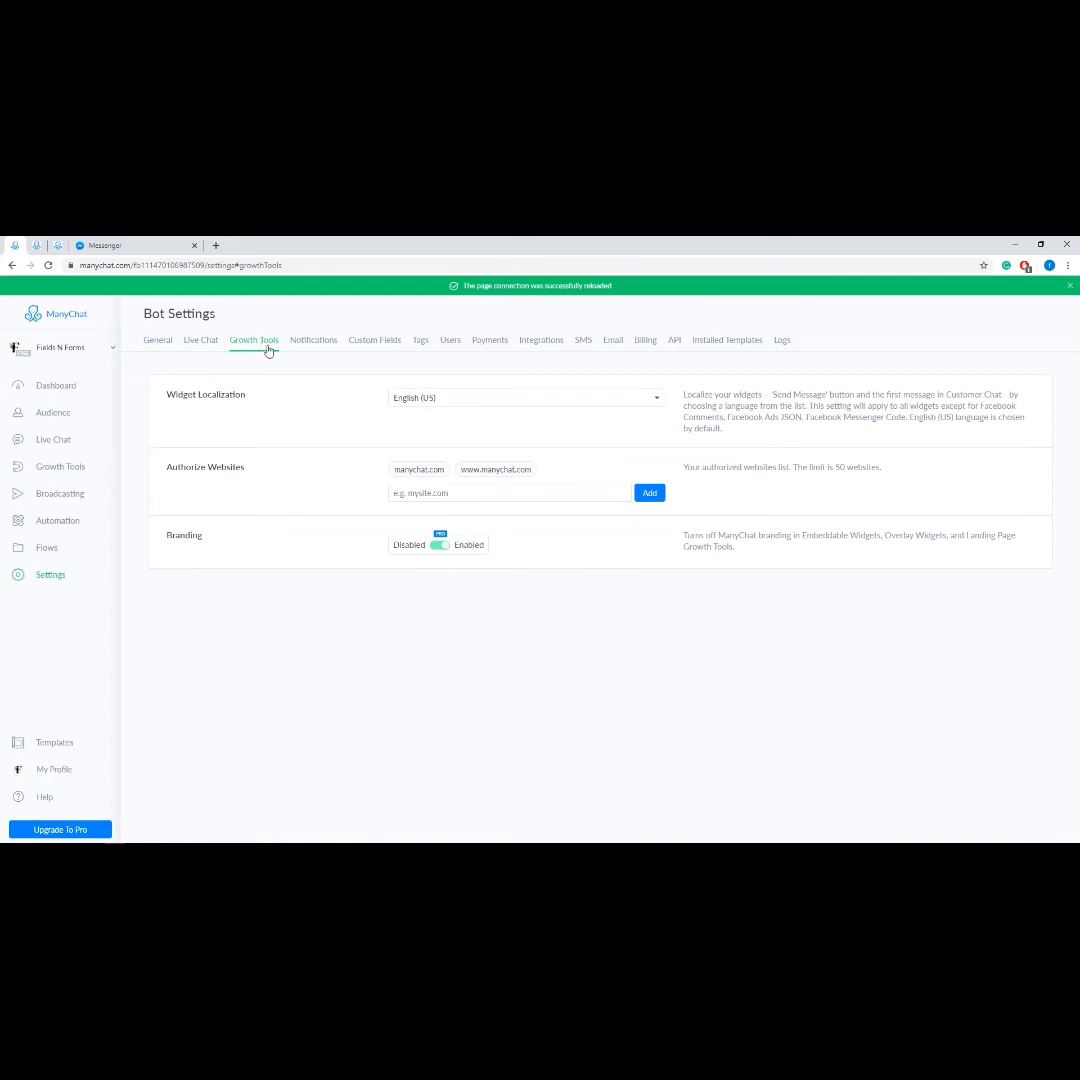
{"action": "left_click", "coordinate": [420, 405]}
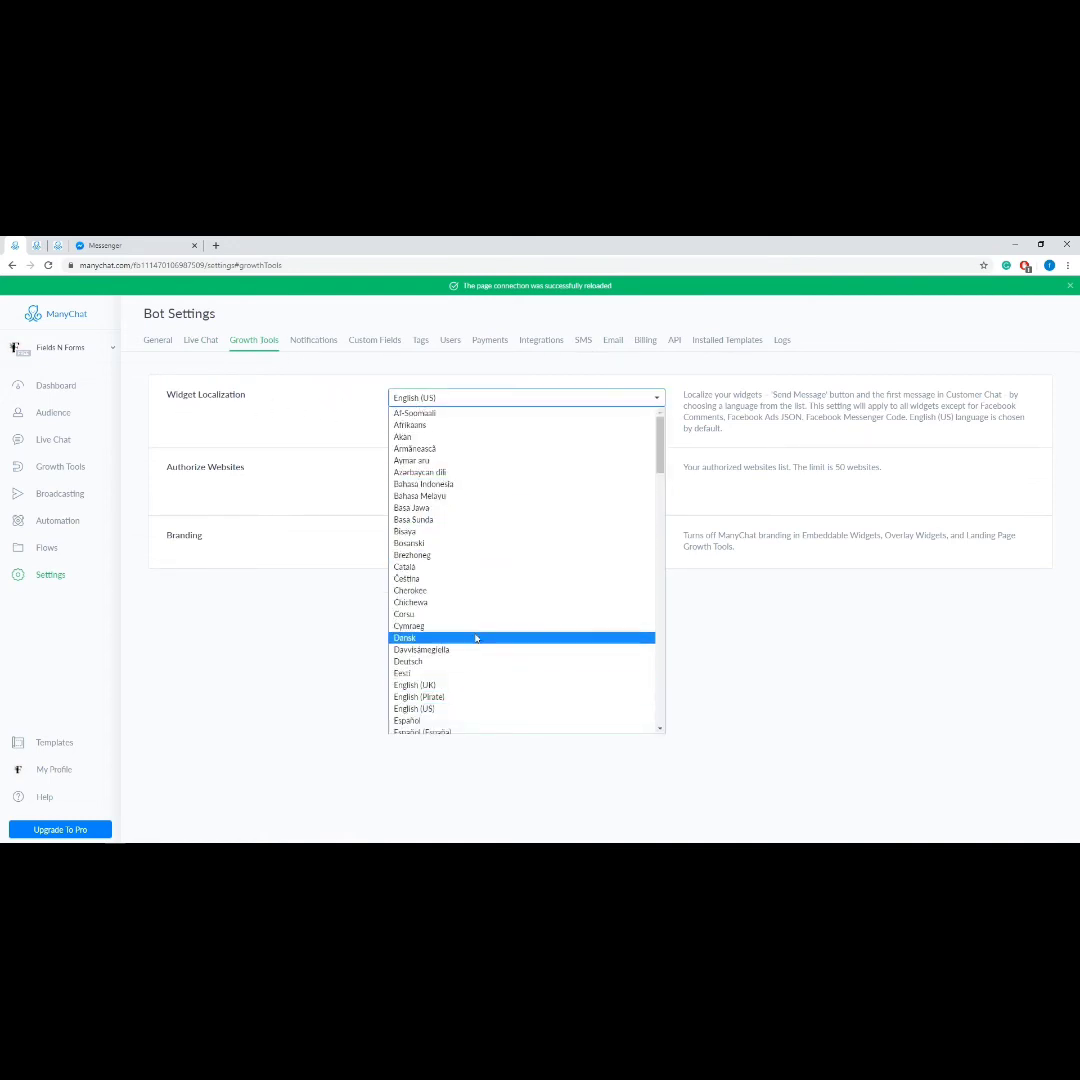
{"action": "left_click", "coordinate": [459, 710]}
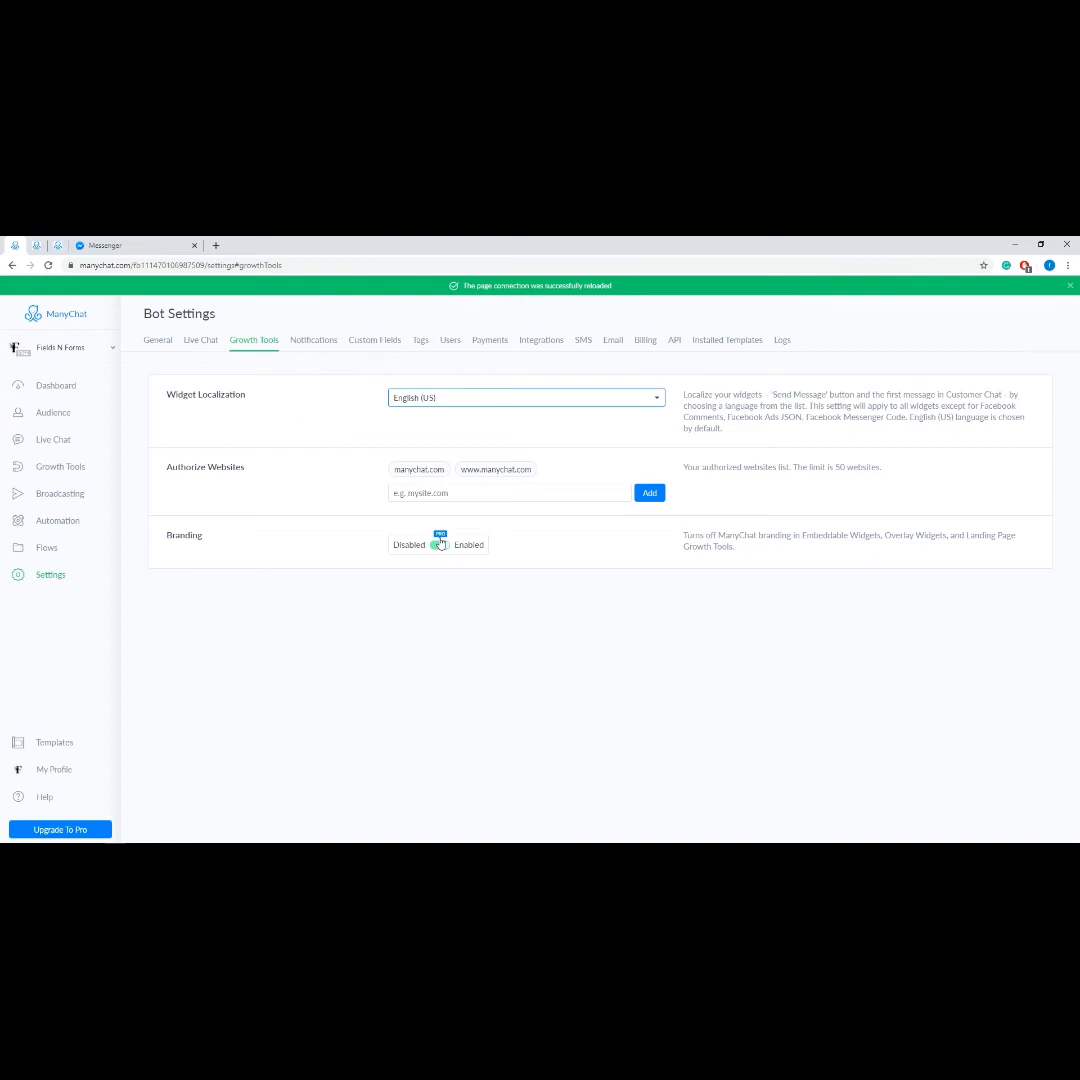
Step: Try another subscriber report frequency in the notification settings, and set the reports to Daily
{"action": "left_click", "coordinate": [304, 345]}
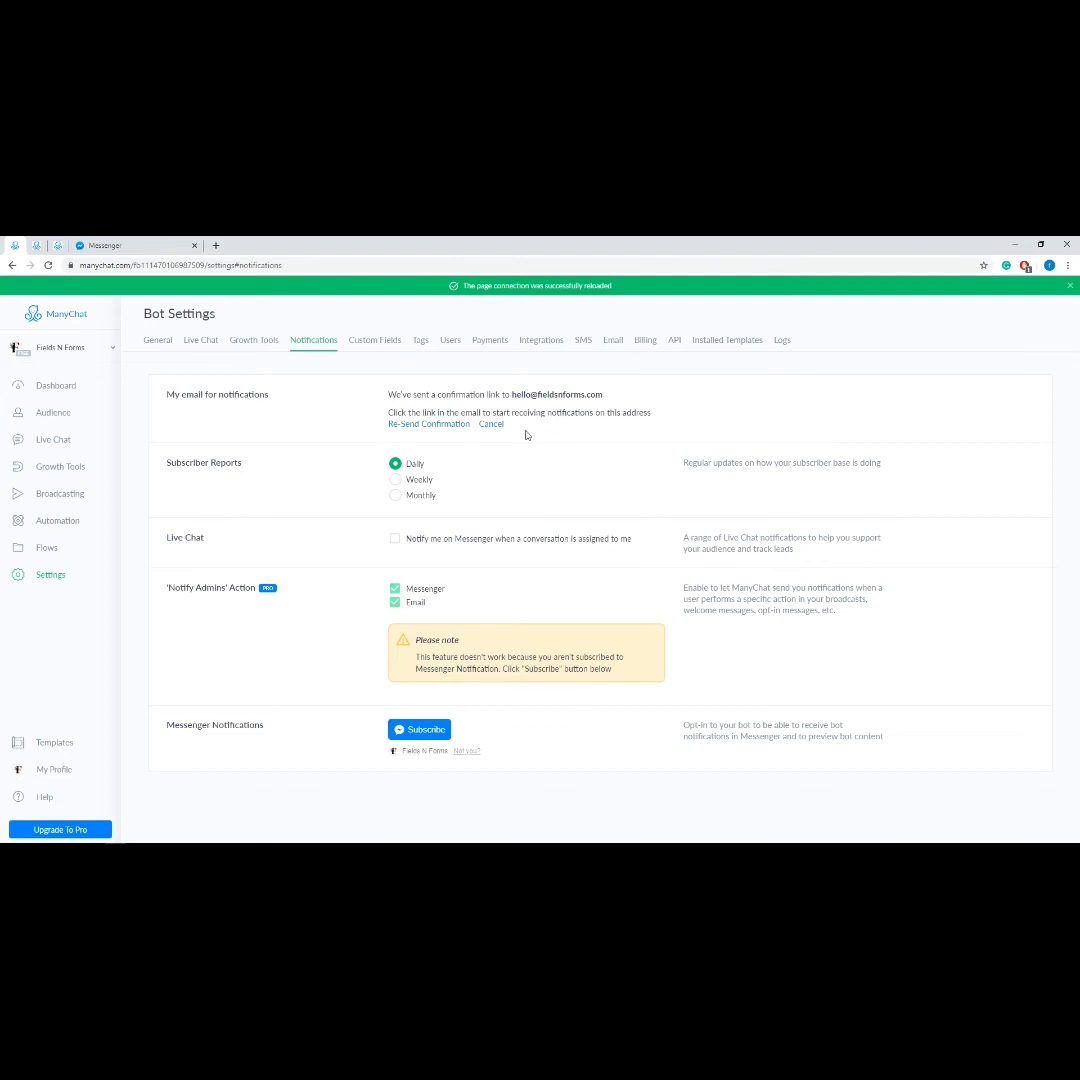
{"action": "left_click", "coordinate": [396, 496]}
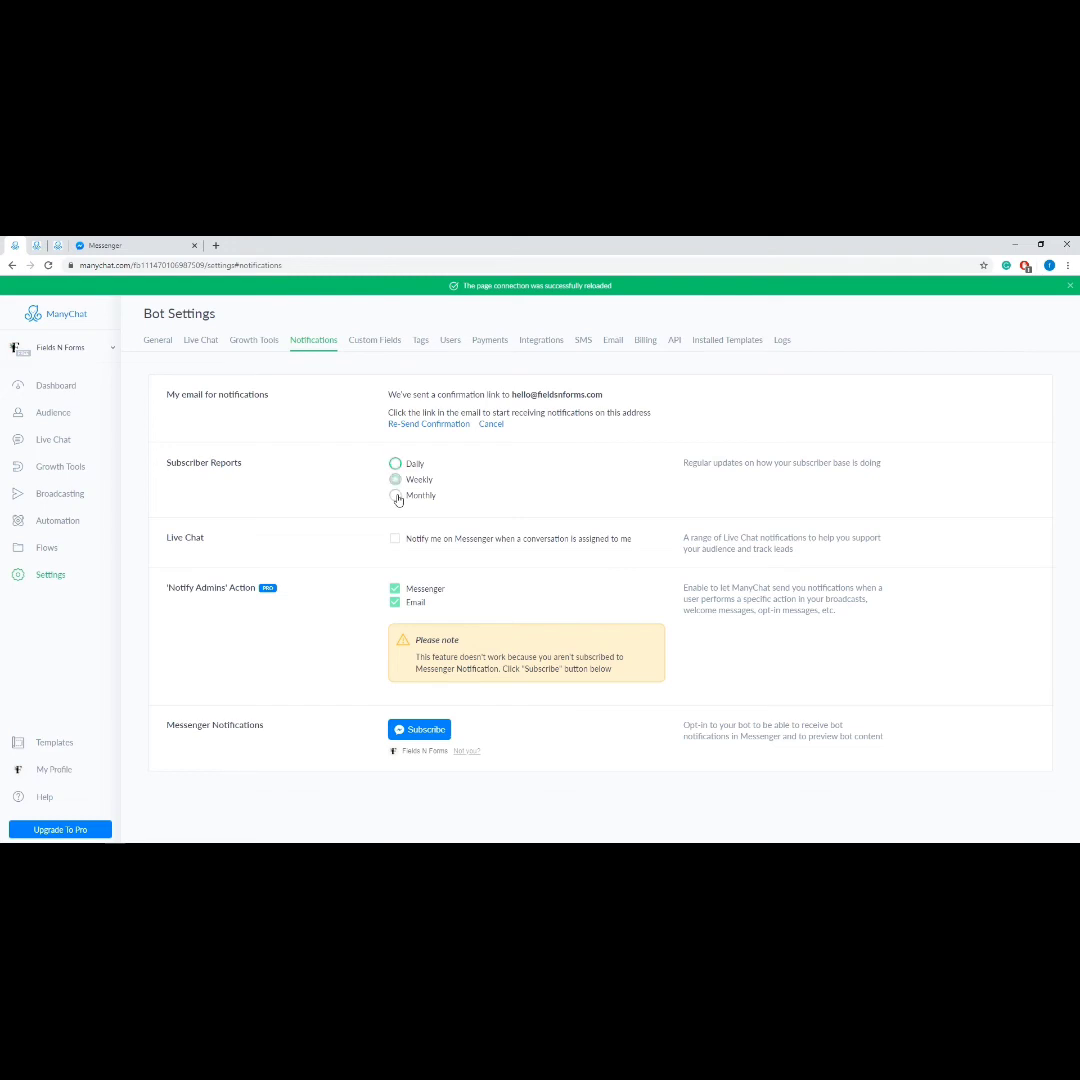
{"action": "left_click", "coordinate": [396, 465]}
Step: View the custom fields settings and the creation forms for a new user field and a new bot field
{"action": "left_click", "coordinate": [368, 343]}
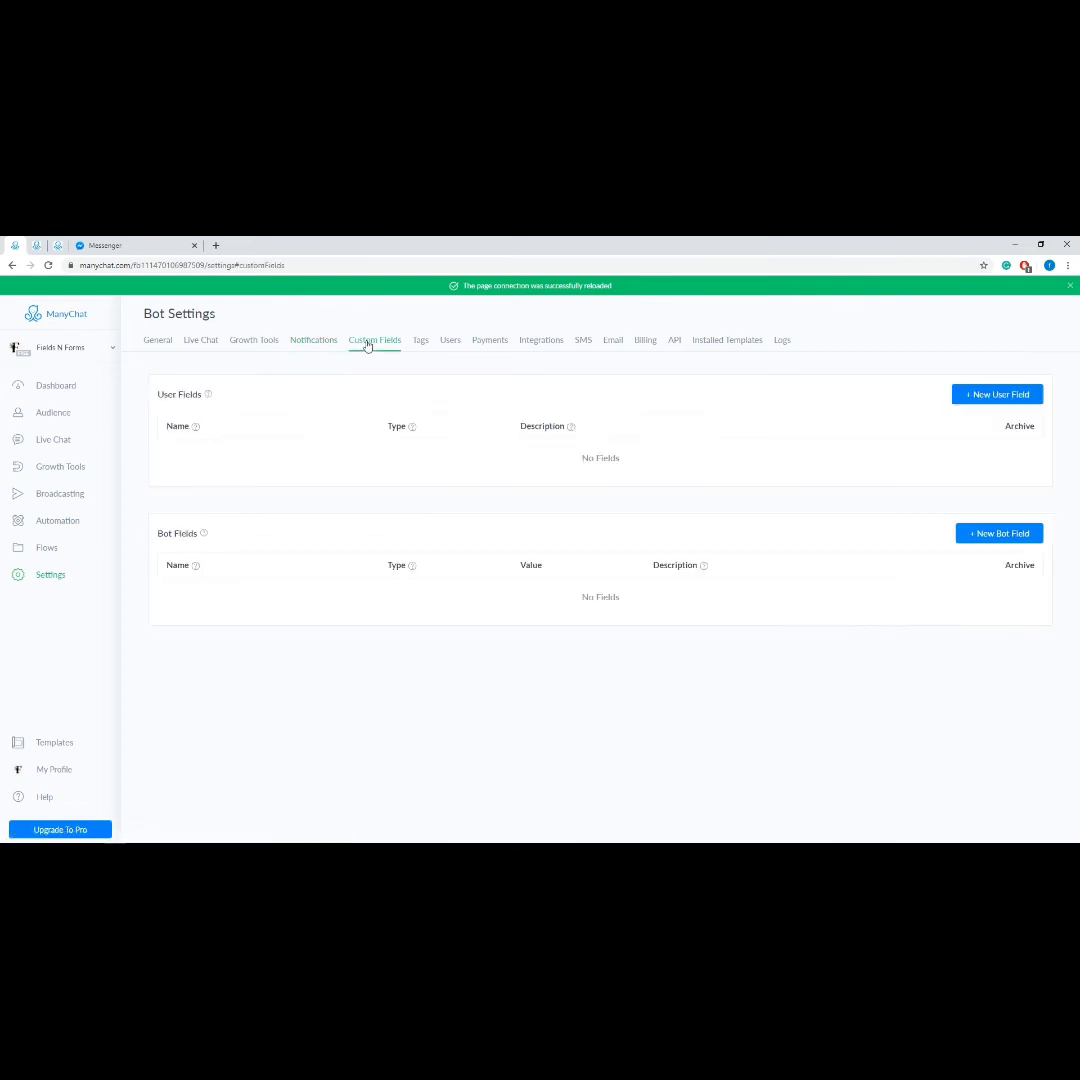
{"action": "left_click", "coordinate": [962, 396]}
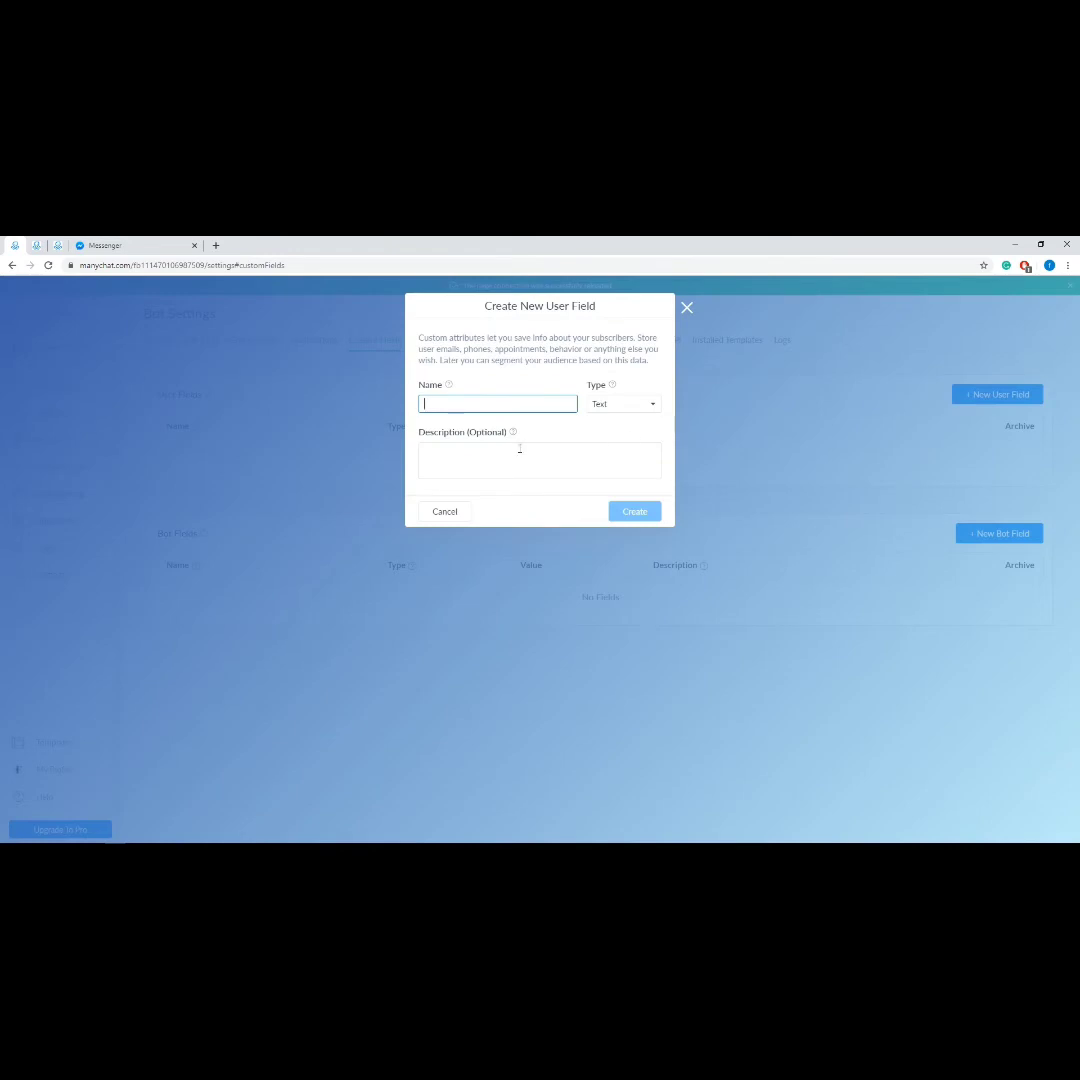
{"action": "left_click", "coordinate": [686, 310]}
{"action": "left_click", "coordinate": [1006, 531]}
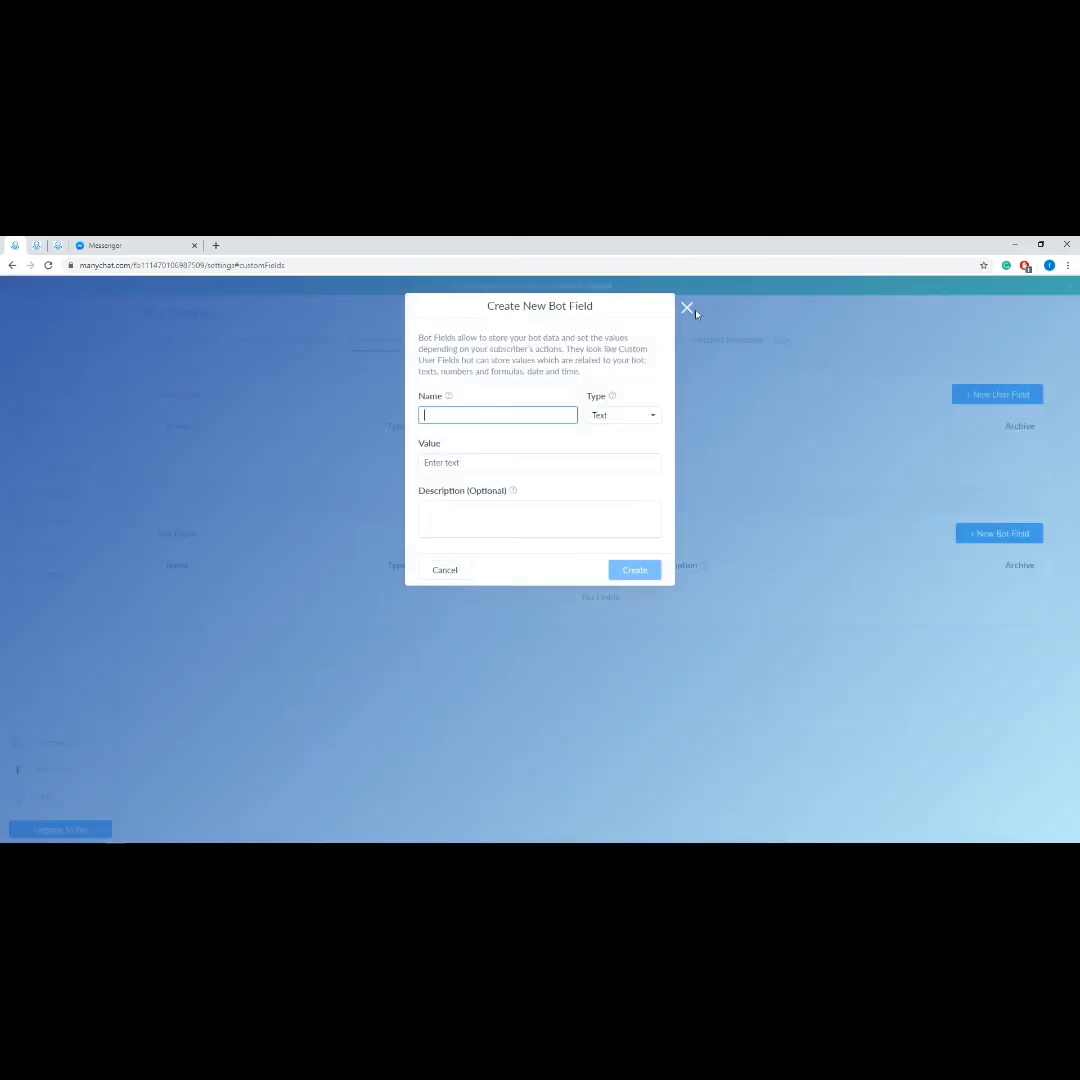
{"action": "left_click", "coordinate": [686, 309]}
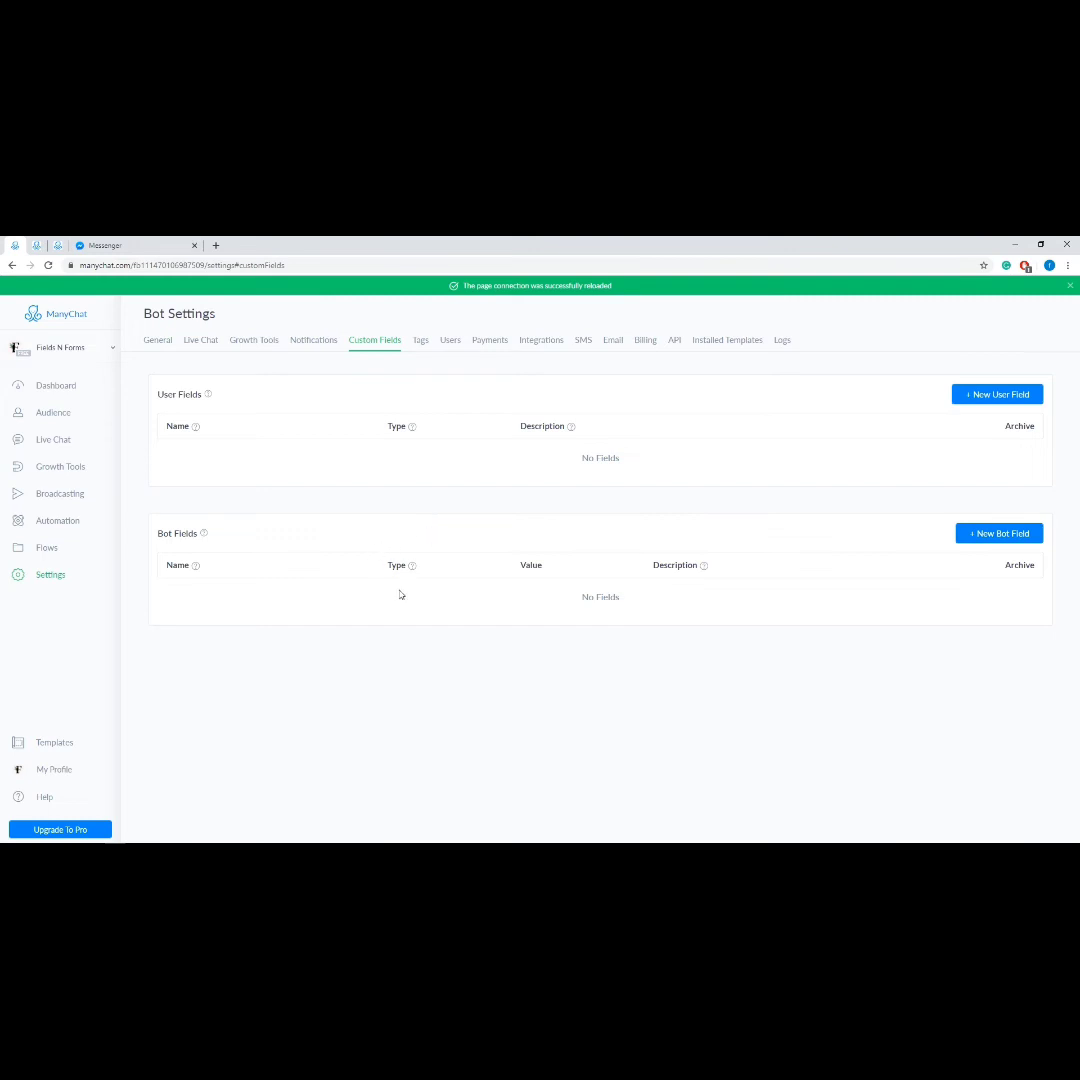
Step: View the bot's tags and team users, including the roles offered when inviting a new member
{"action": "left_click", "coordinate": [421, 341]}
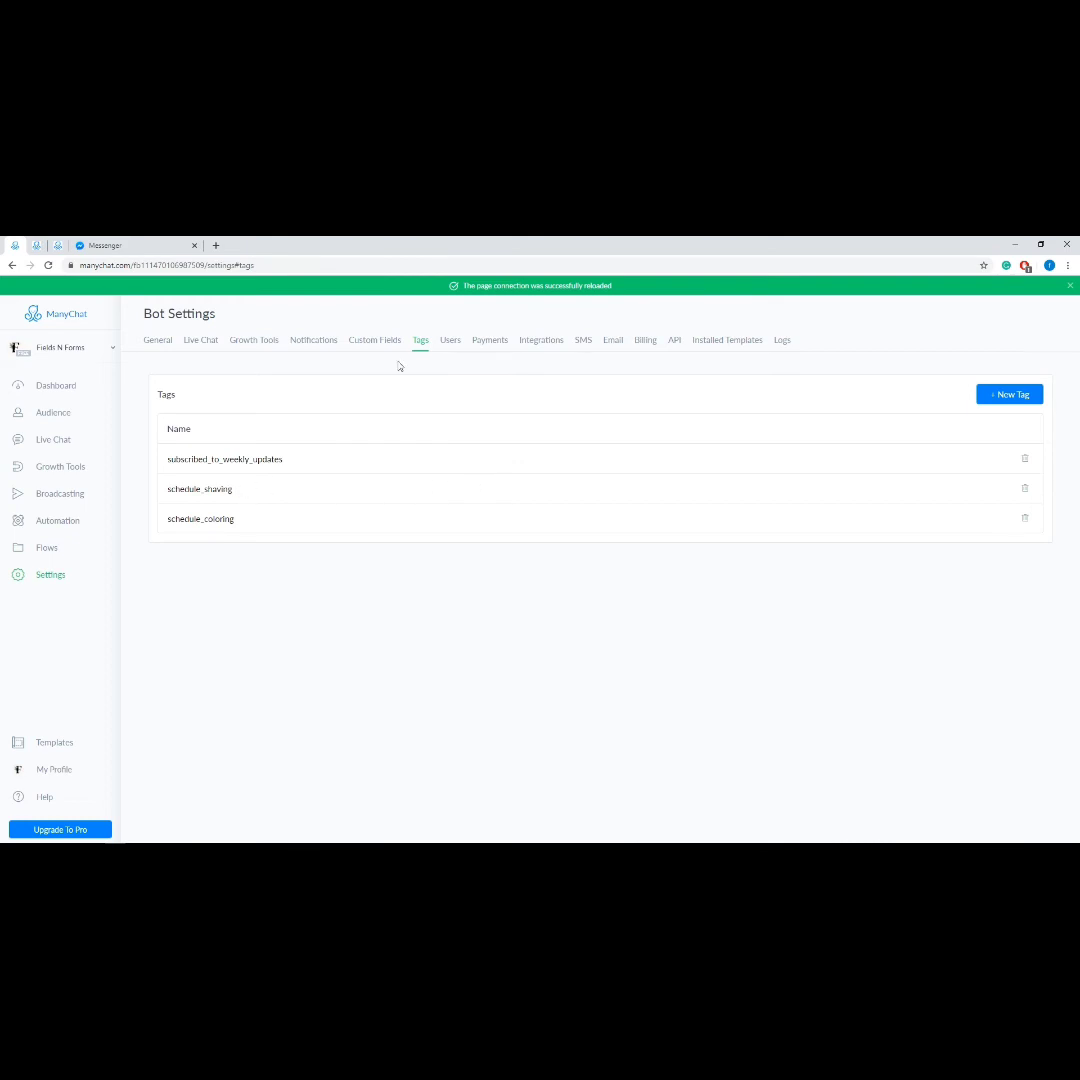
{"action": "left_click", "coordinate": [455, 343]}
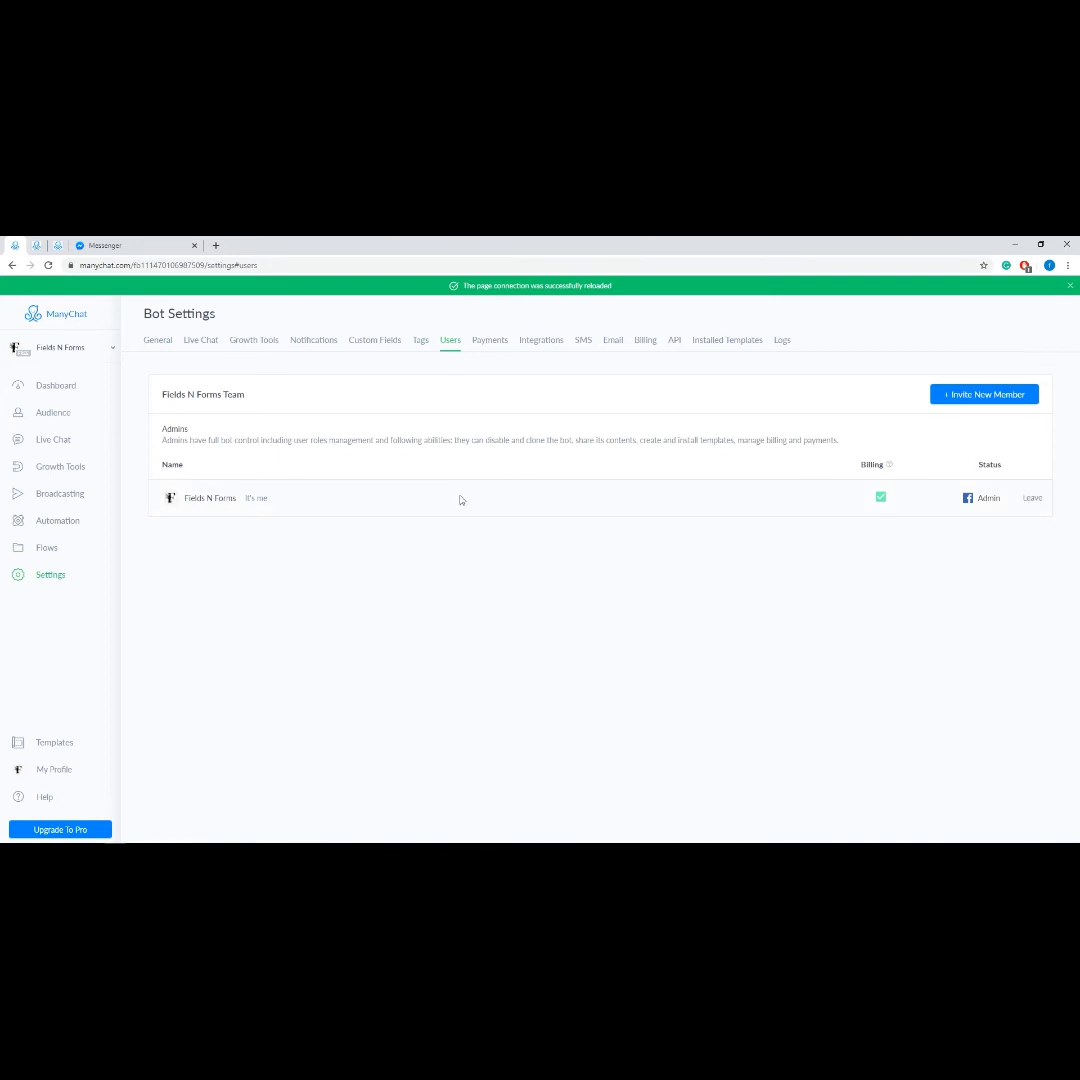
{"action": "left_click", "coordinate": [1004, 399]}
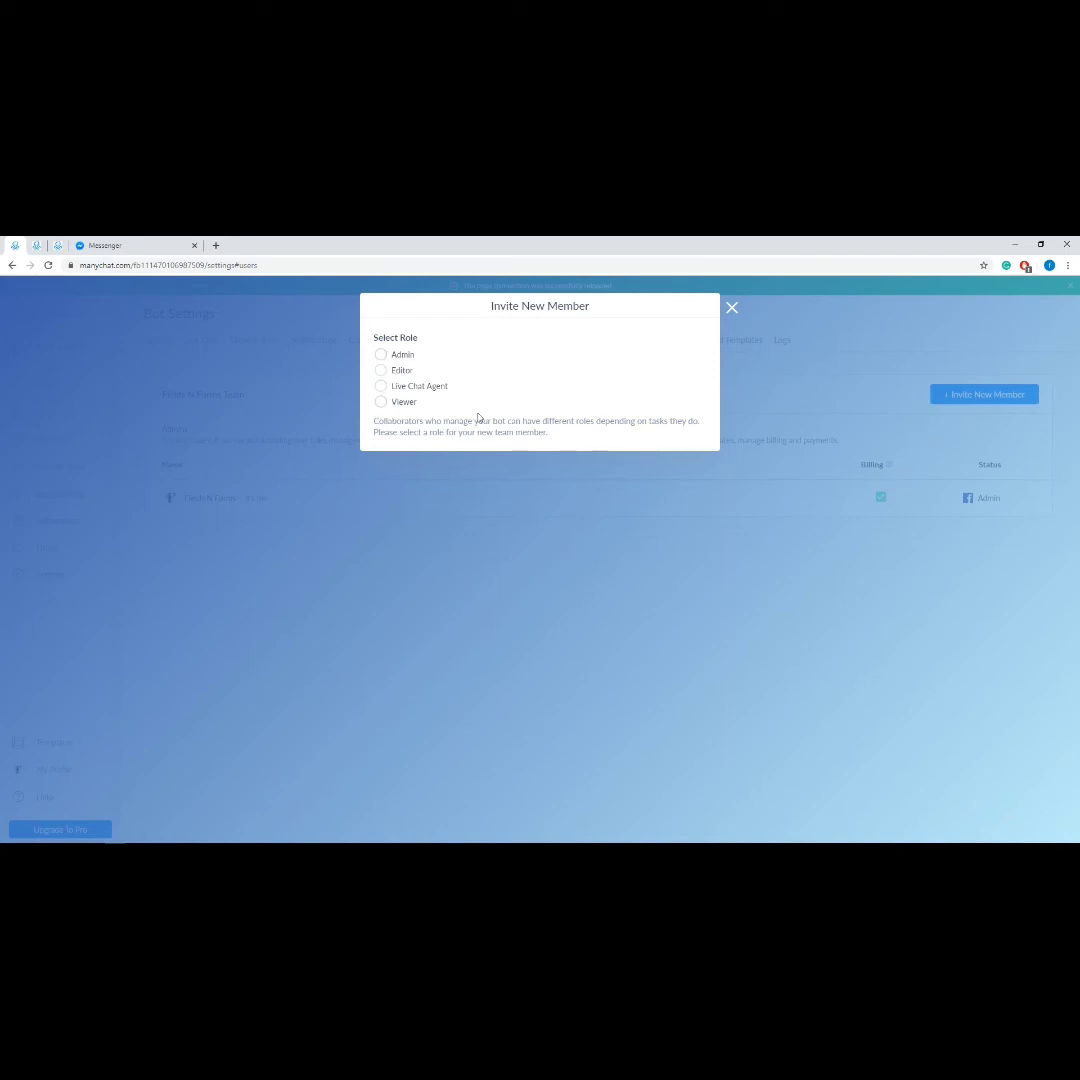
{"action": "left_click", "coordinate": [731, 309]}
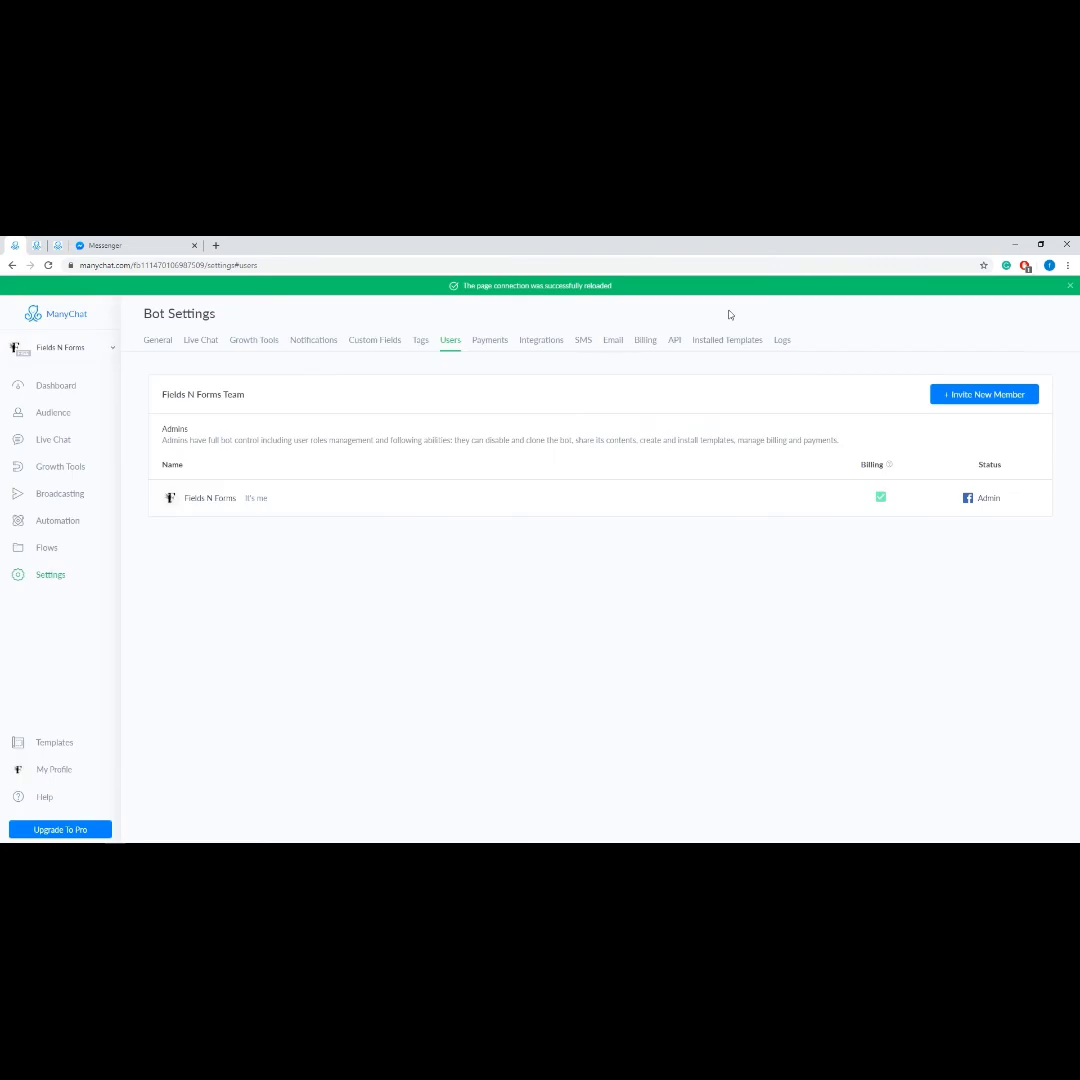
Step: Review the payment settings and the full list of third-party integrations
{"action": "left_click", "coordinate": [491, 341]}
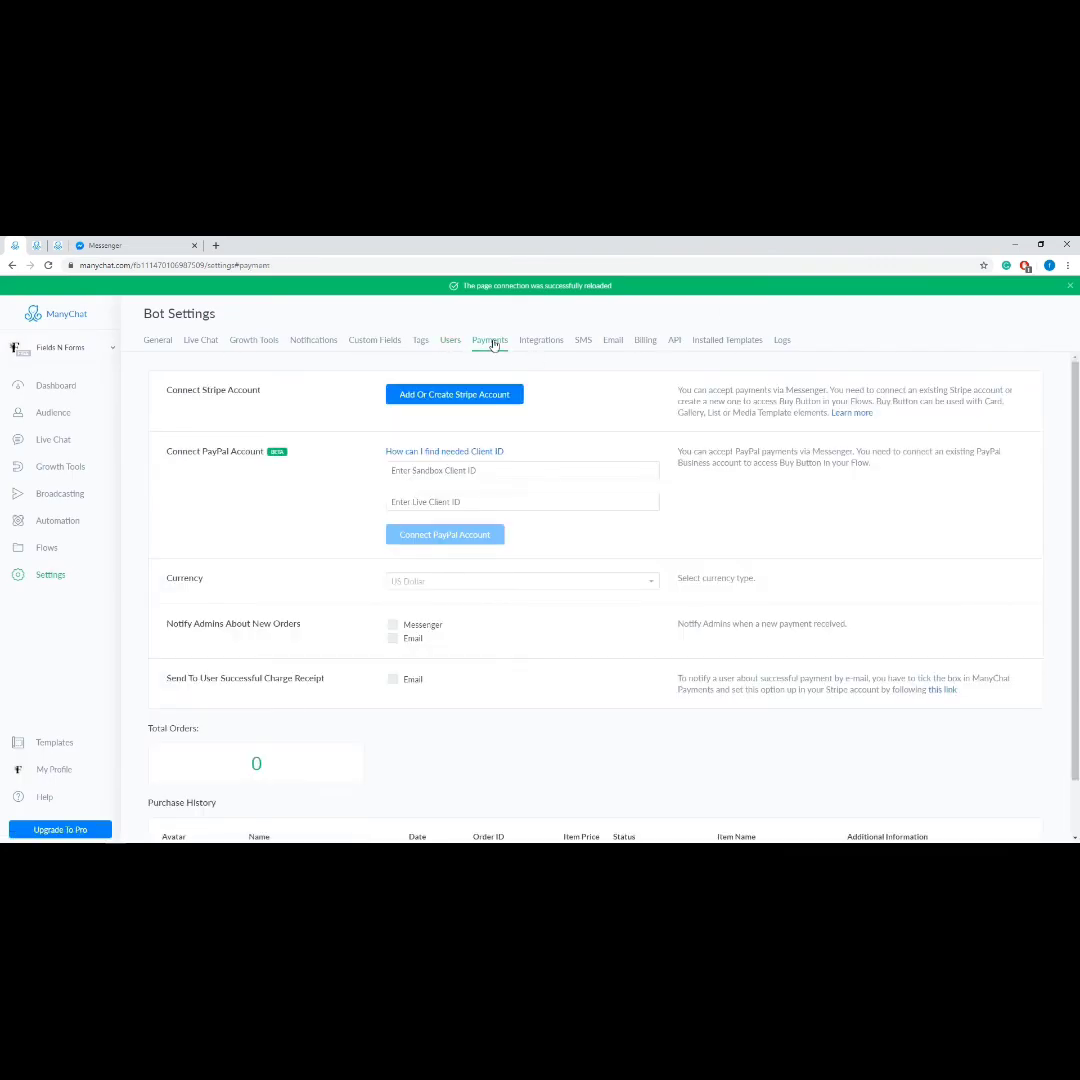
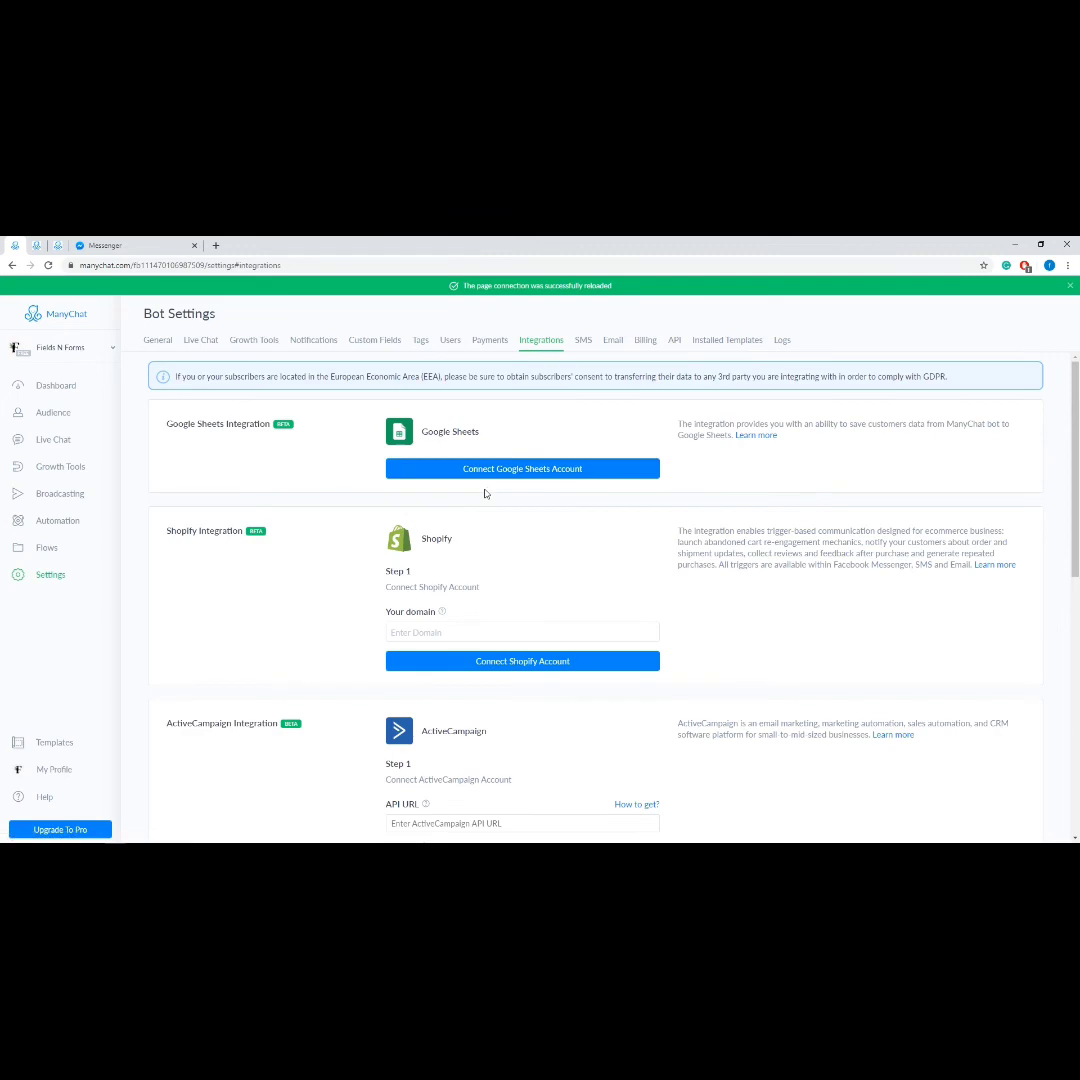
{"action": "scroll", "coordinate": [381, 566], "scroll_direction": "down", "scroll_amount": 8}
{"action": "scroll", "coordinate": [381, 566], "scroll_direction": "down", "scroll_amount": 2}
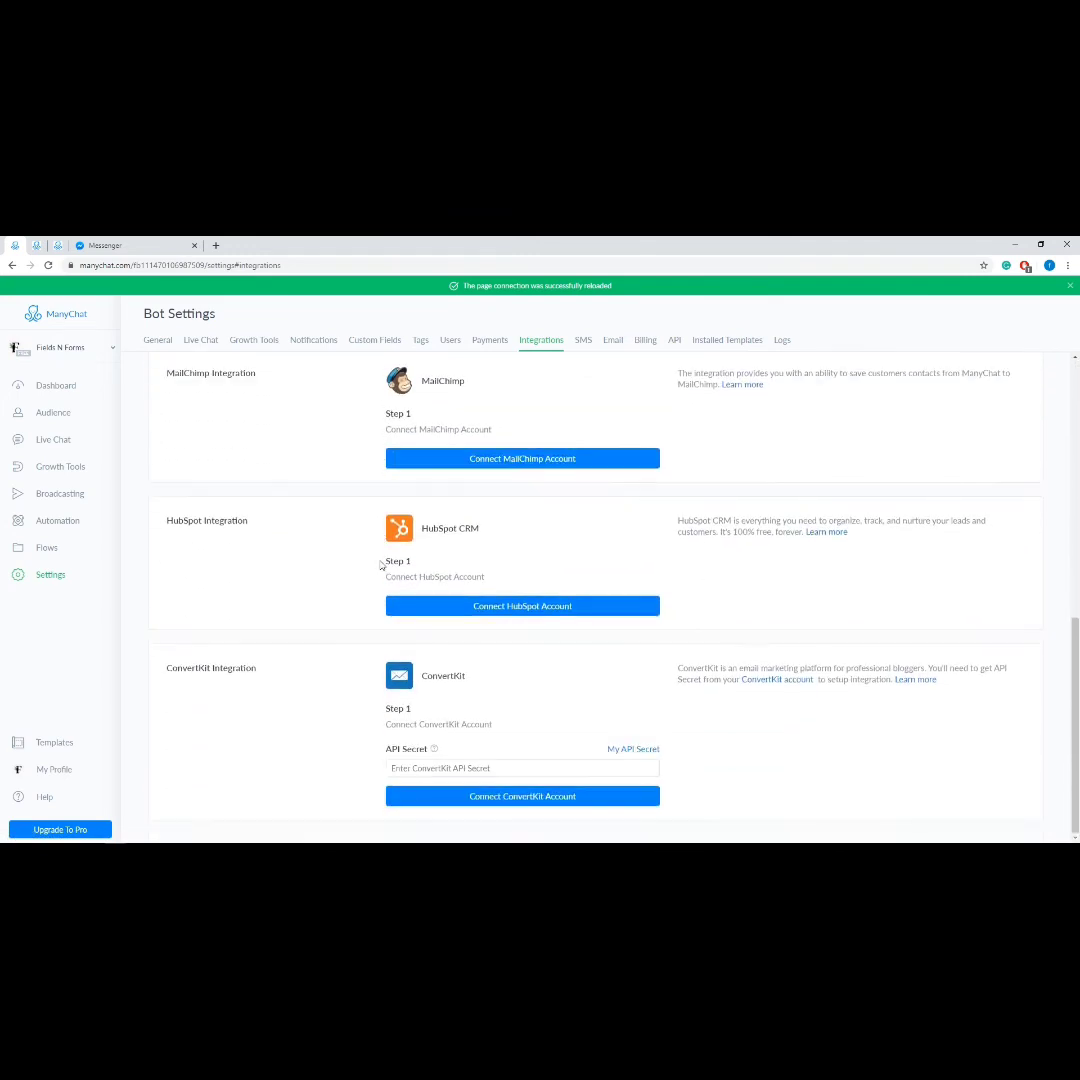
{"action": "scroll", "coordinate": [381, 566], "scroll_direction": "up", "scroll_amount": 10}
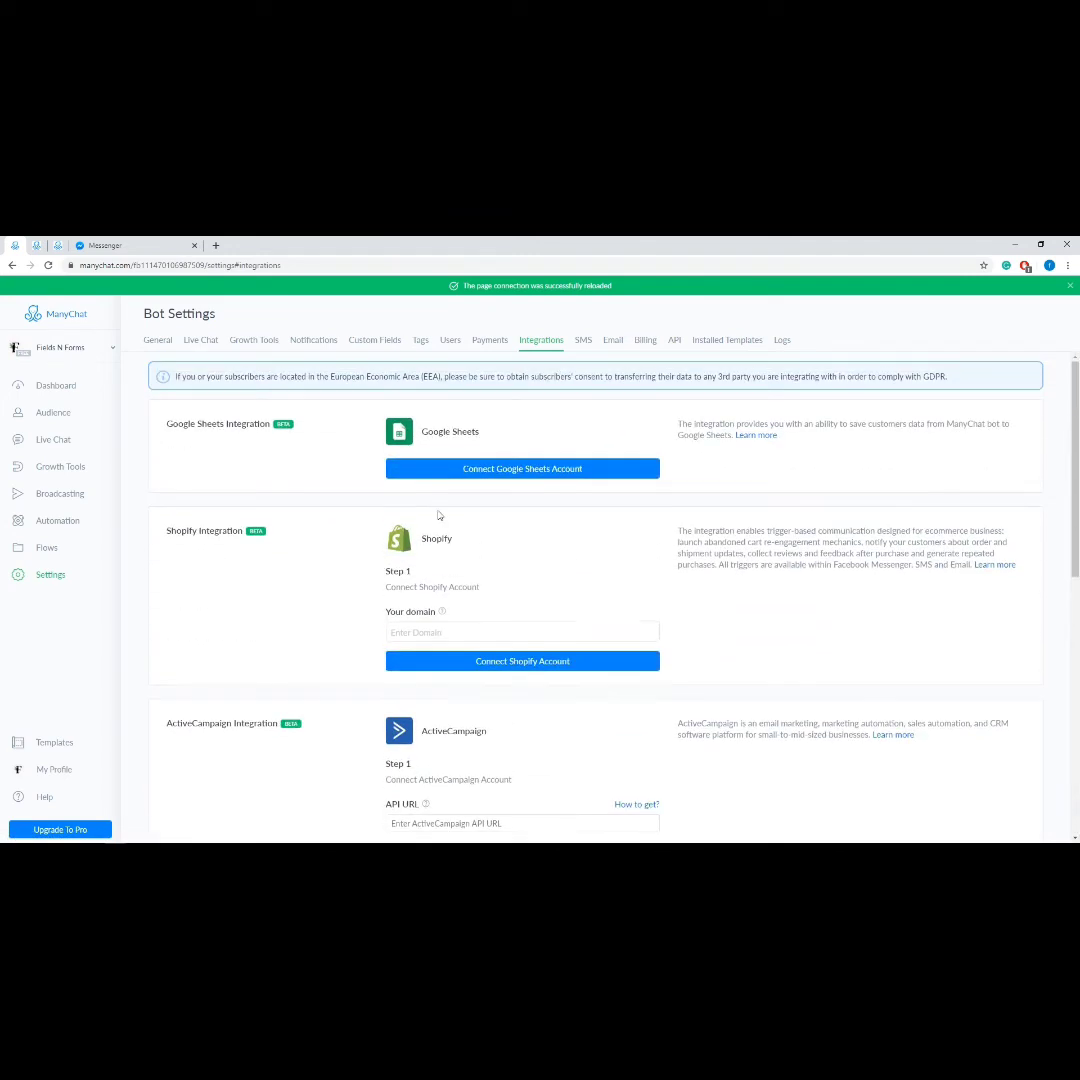
Step: View the bot's SMS, email and billing settings
{"action": "left_click", "coordinate": [586, 341]}
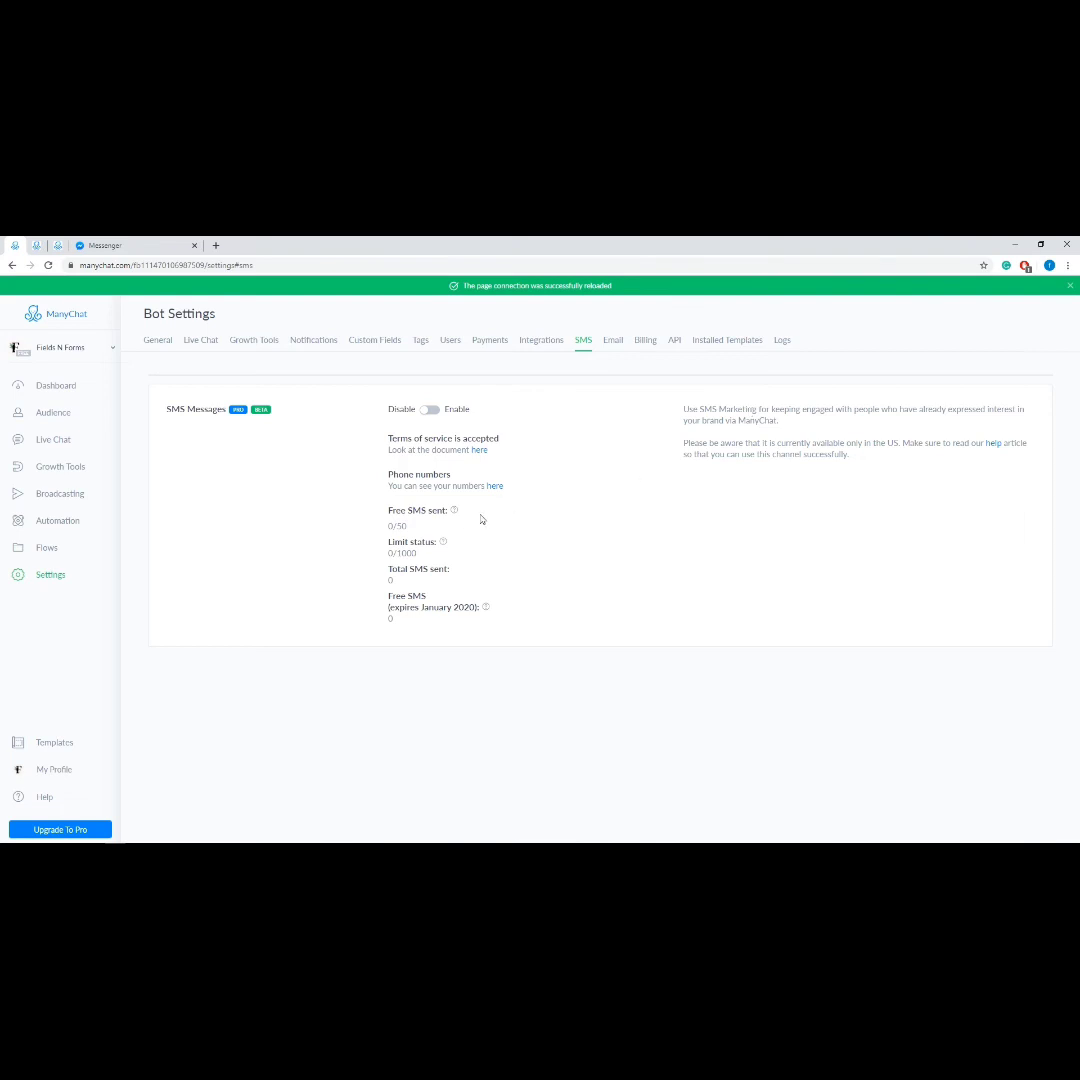
{"action": "mouse_move", "coordinate": [455, 515]}
{"action": "left_click", "coordinate": [613, 341]}
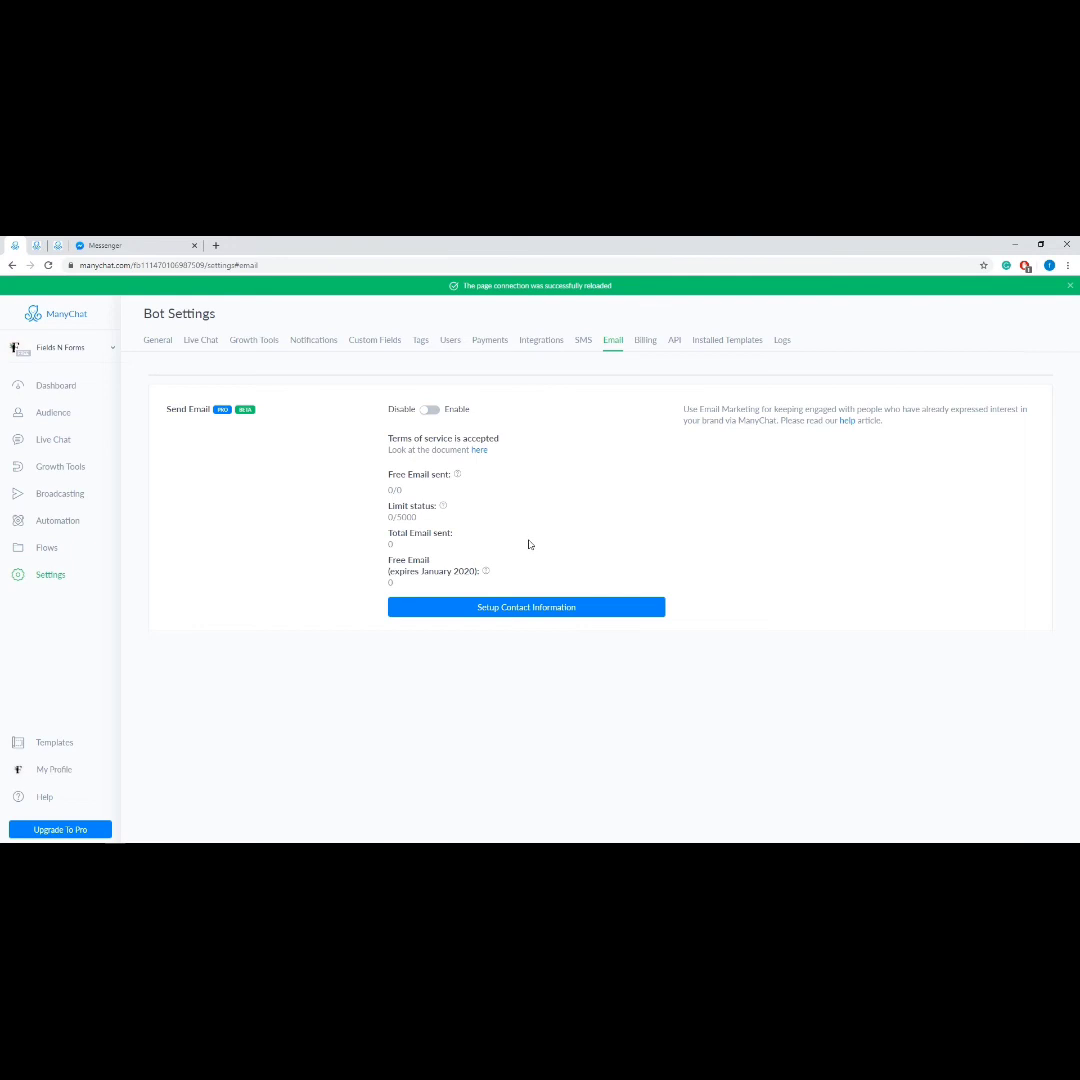
{"action": "left_click", "coordinate": [644, 341]}
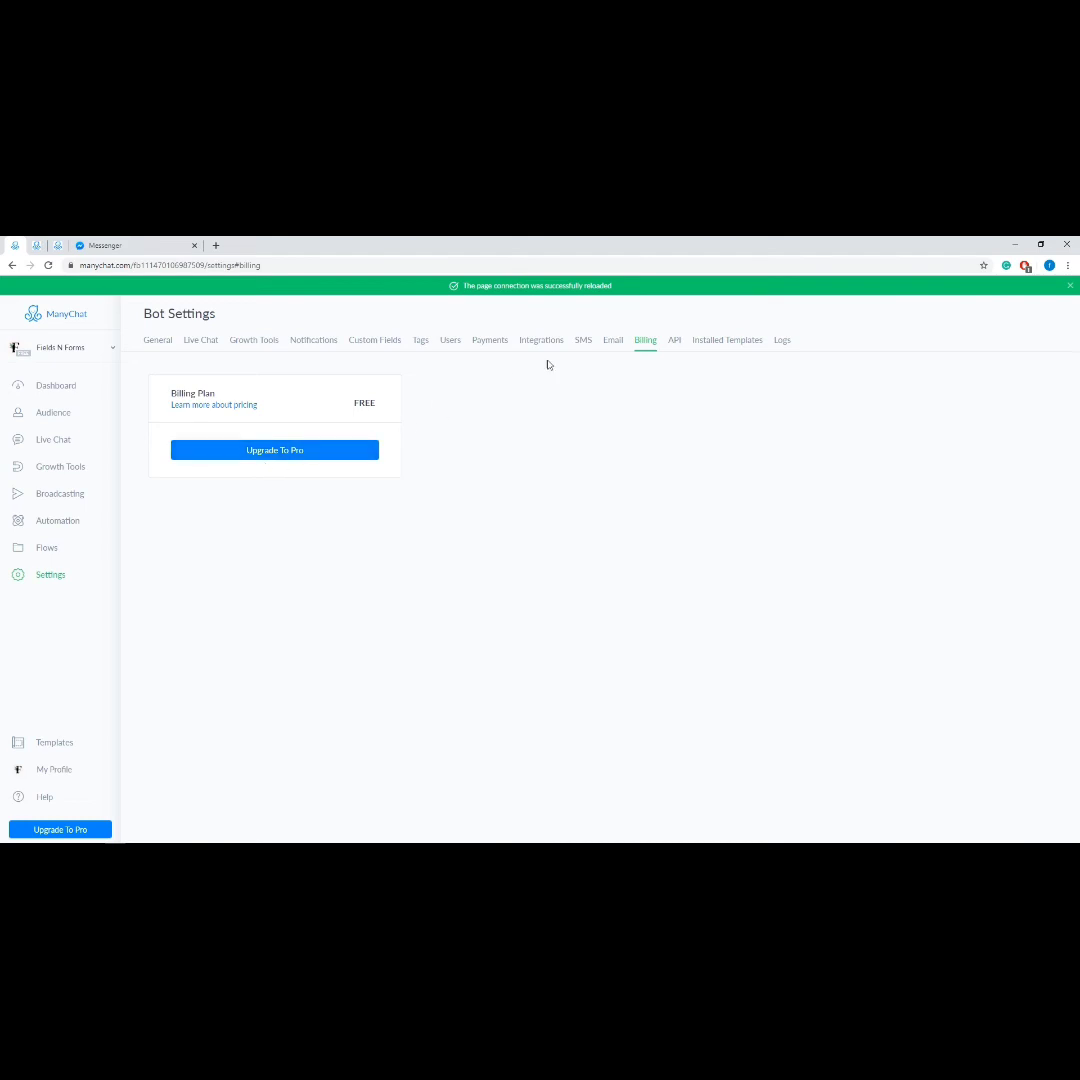
Step: View the bot's API settings and open the installed ManyChat Professional Services Template Free
{"action": "left_click", "coordinate": [676, 348]}
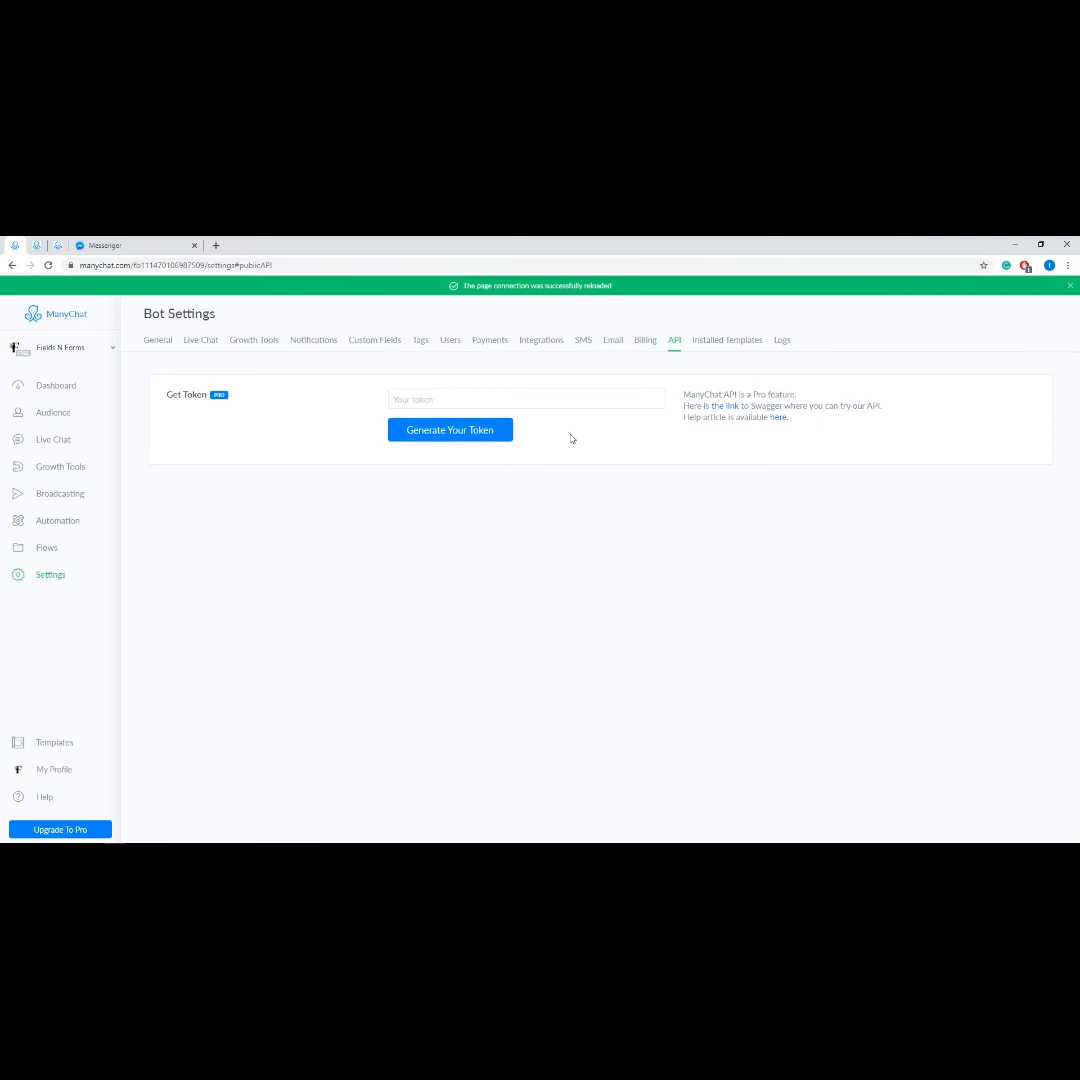
{"action": "left_click", "coordinate": [714, 342]}
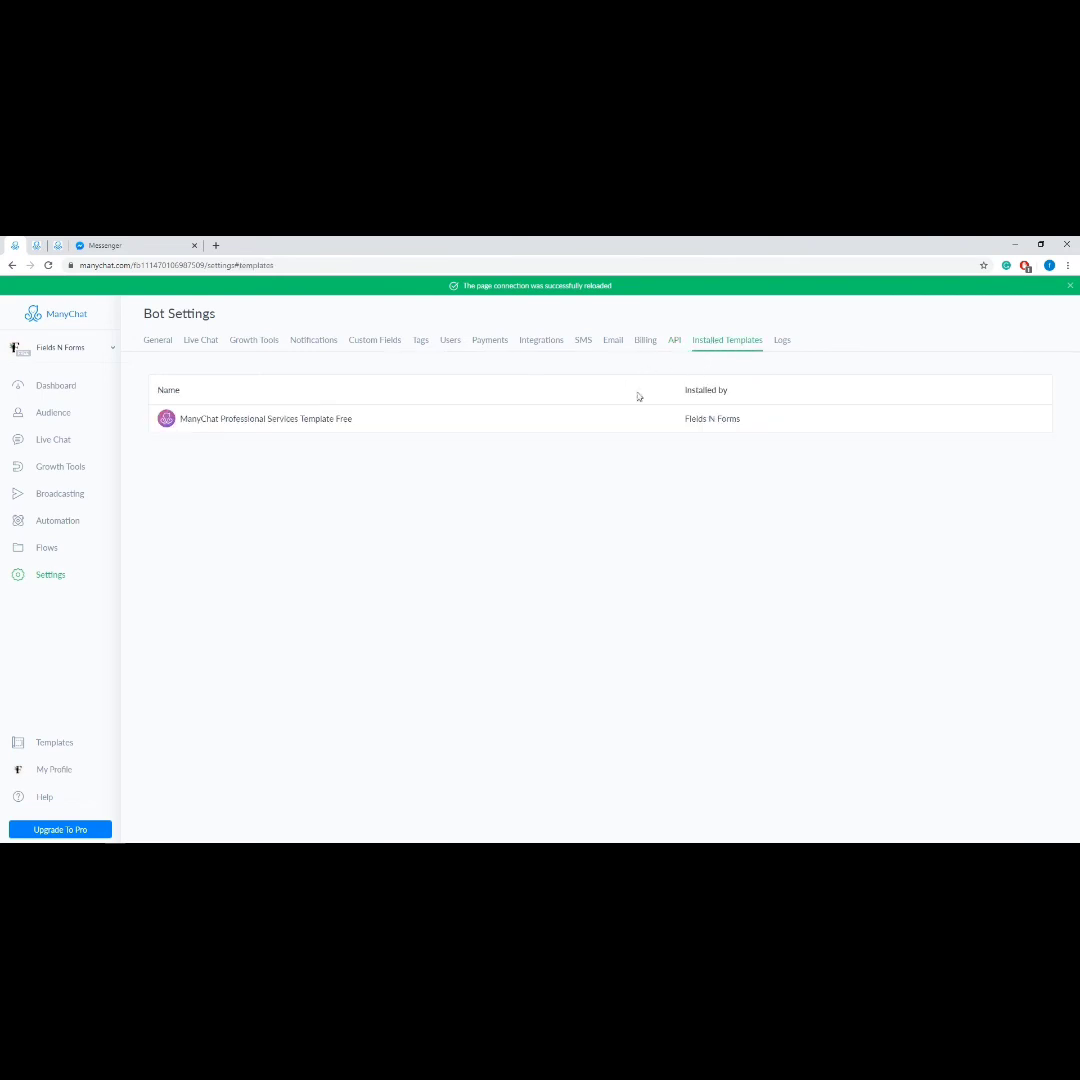
{"action": "right_click", "coordinate": [362, 426]}
{"action": "left_click", "coordinate": [311, 427]}
{"action": "left_click", "coordinate": [311, 427]}
{"action": "scroll", "coordinate": [450, 554], "scroll_direction": "down", "scroll_amount": 1}
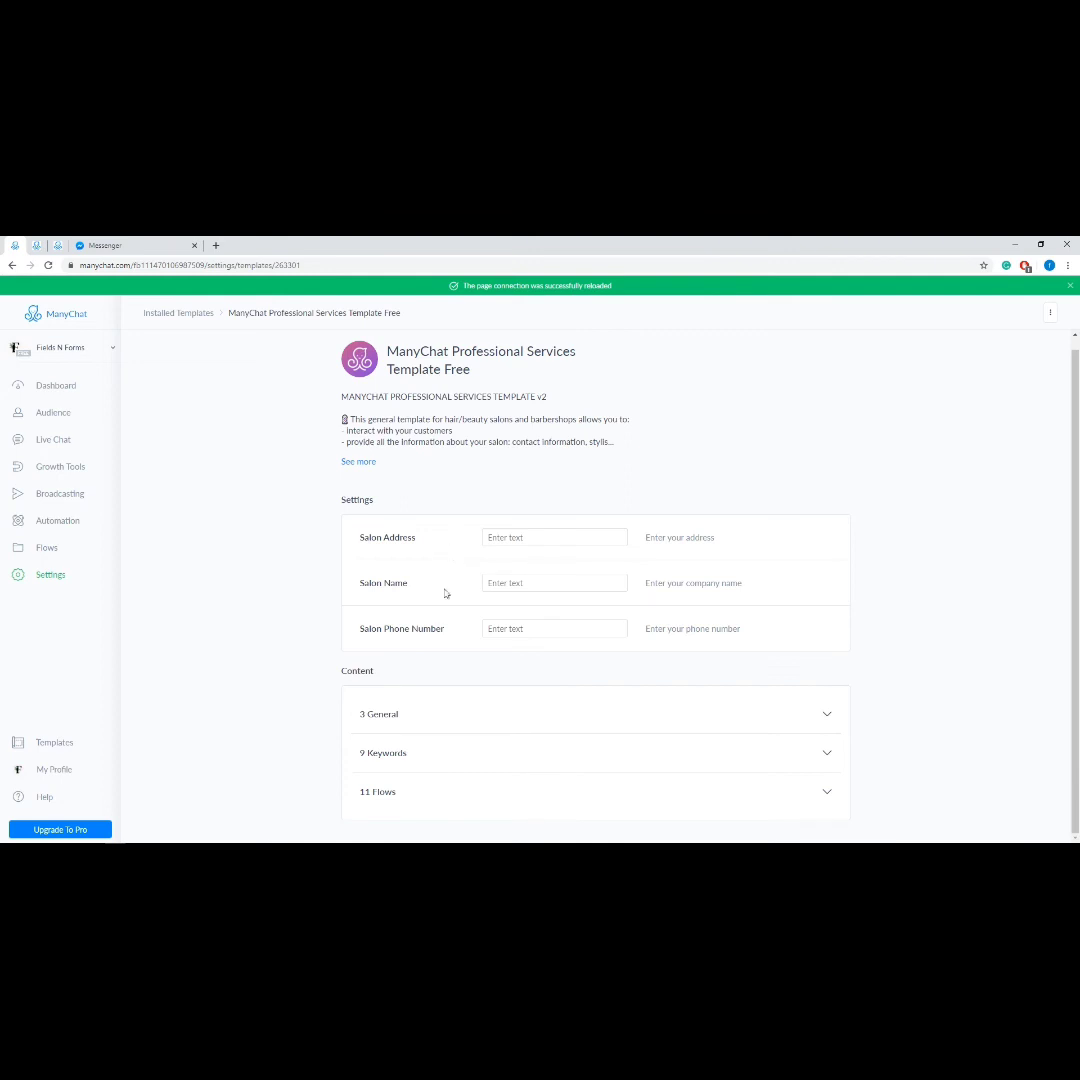
Step: Examine the general items, keywords and flows contained in the template, and return to the installed templates list
{"action": "left_click", "coordinate": [443, 716]}
{"action": "scroll", "coordinate": [443, 716], "scroll_direction": "down", "scroll_amount": 1}
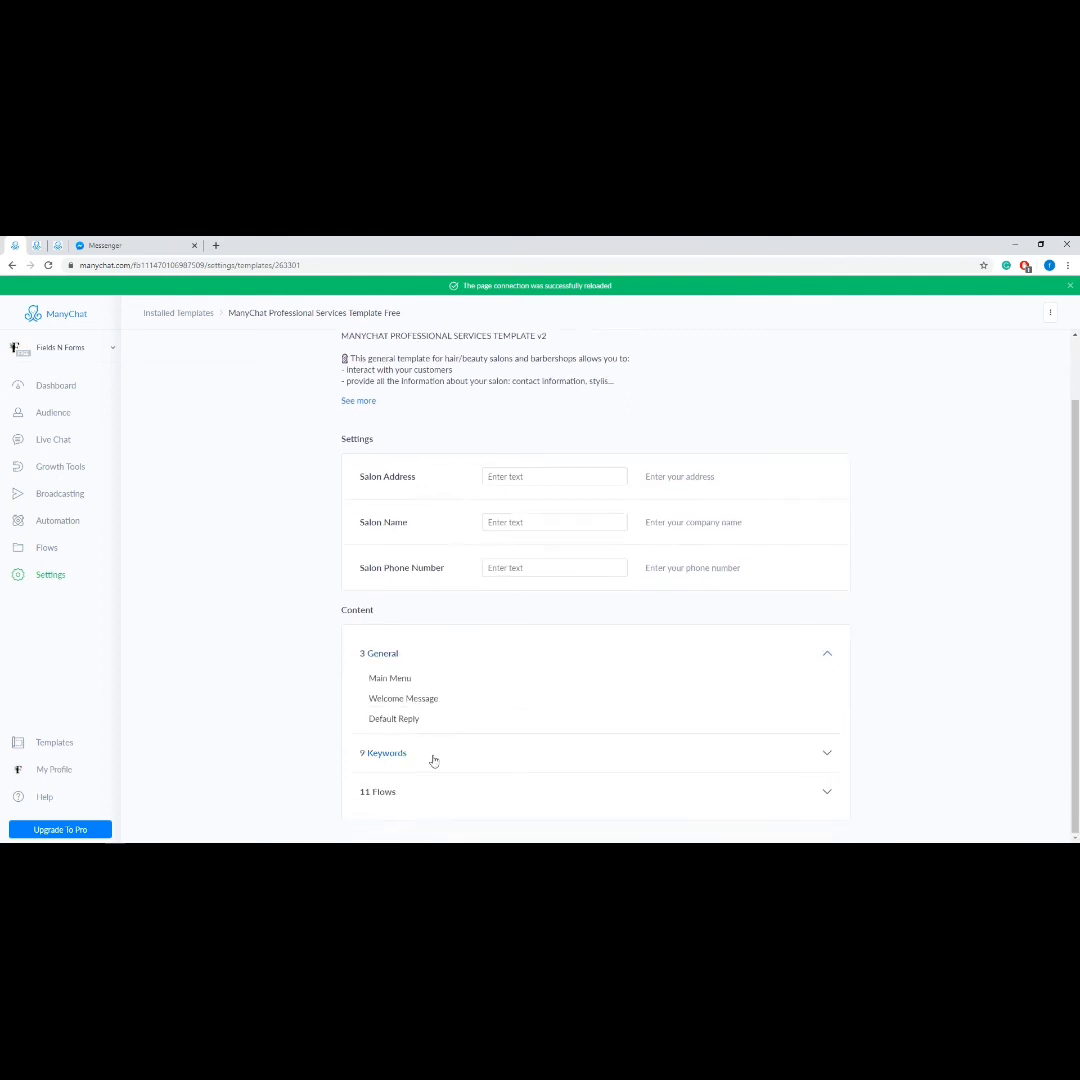
{"action": "left_click", "coordinate": [433, 757]}
{"action": "scroll", "coordinate": [434, 762], "scroll_direction": "down", "scroll_amount": 2}
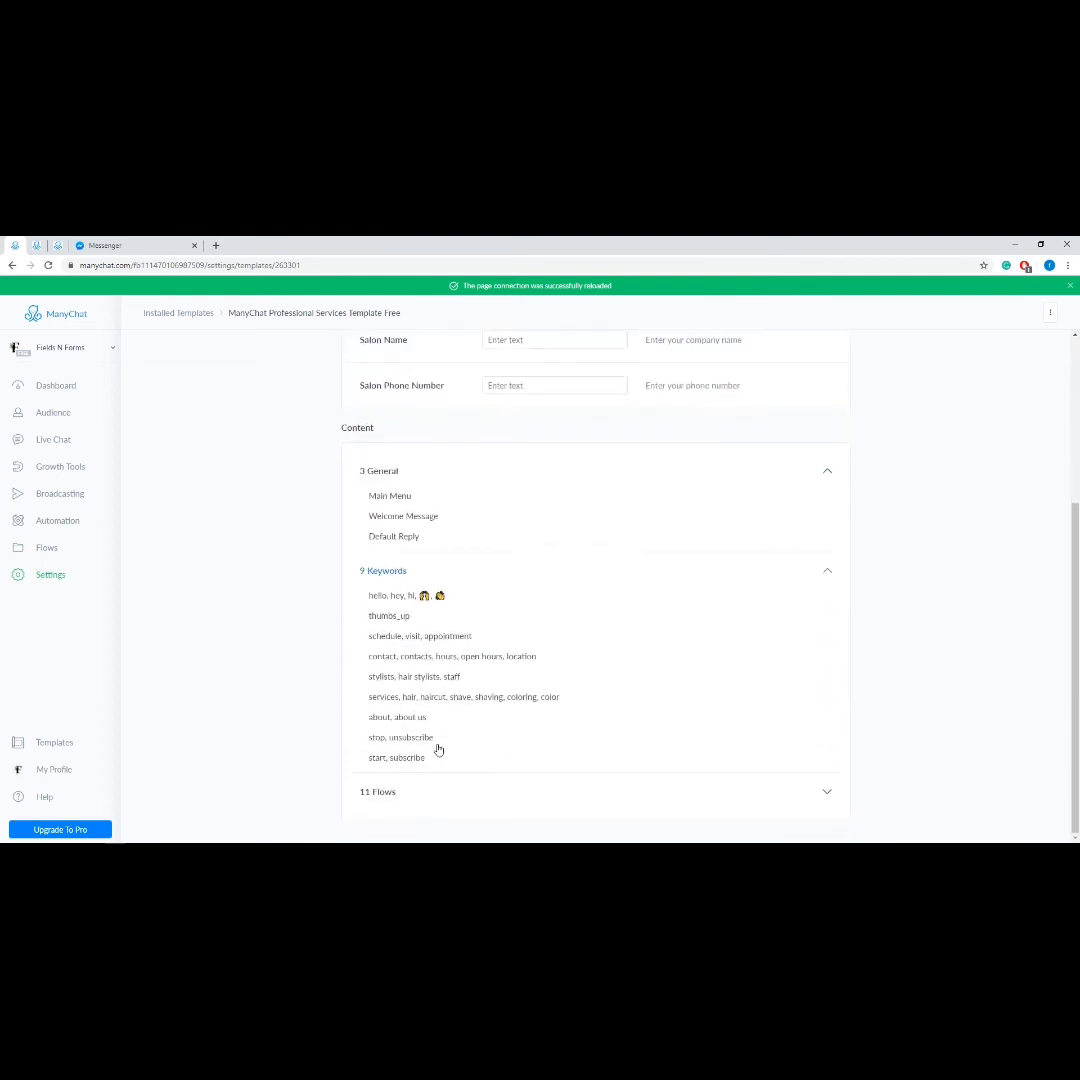
{"action": "left_click", "coordinate": [422, 798]}
{"action": "scroll", "coordinate": [424, 788], "scroll_direction": "down", "scroll_amount": 2}
{"action": "scroll", "coordinate": [424, 784], "scroll_direction": "up", "scroll_amount": 5}
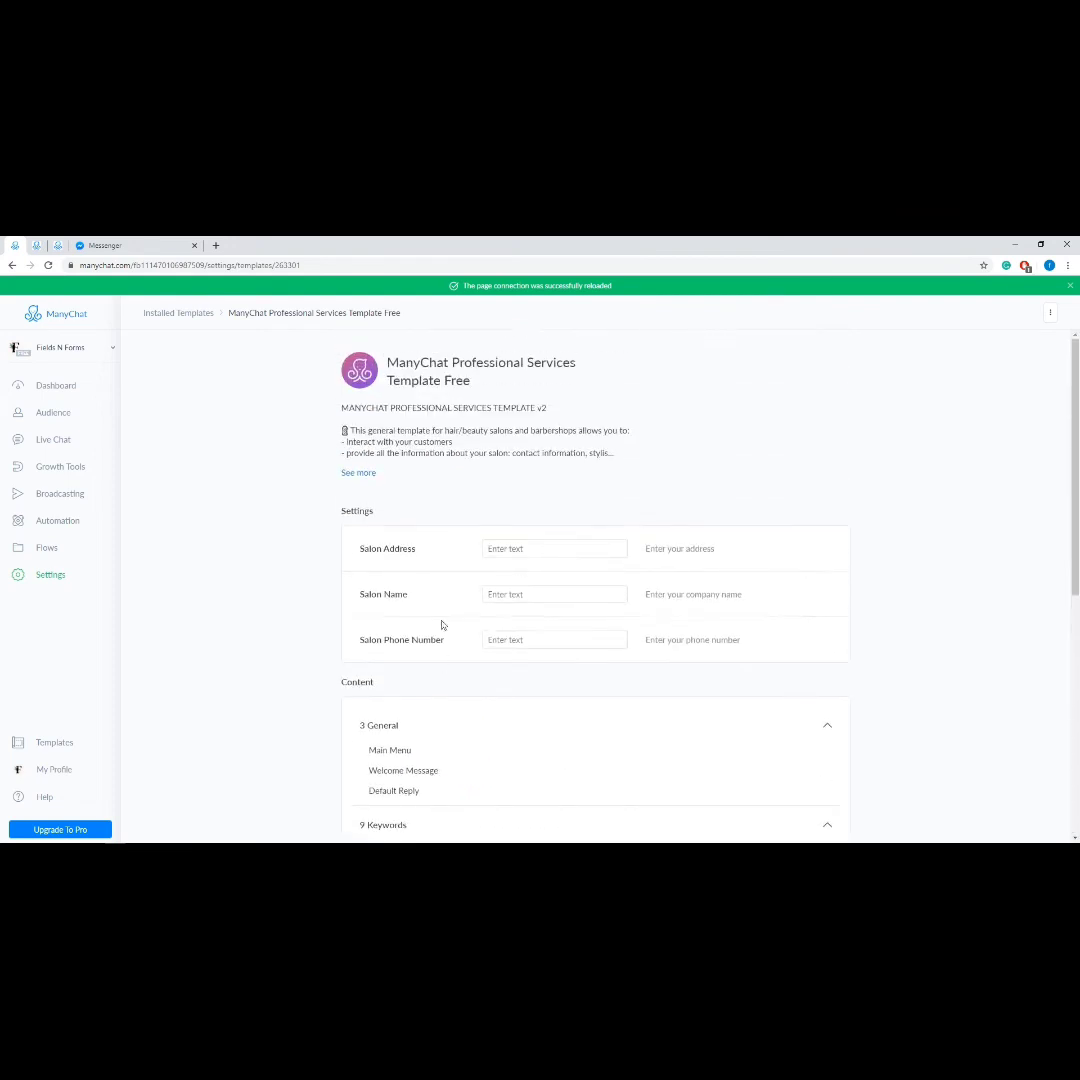
{"action": "left_click", "coordinate": [180, 313]}
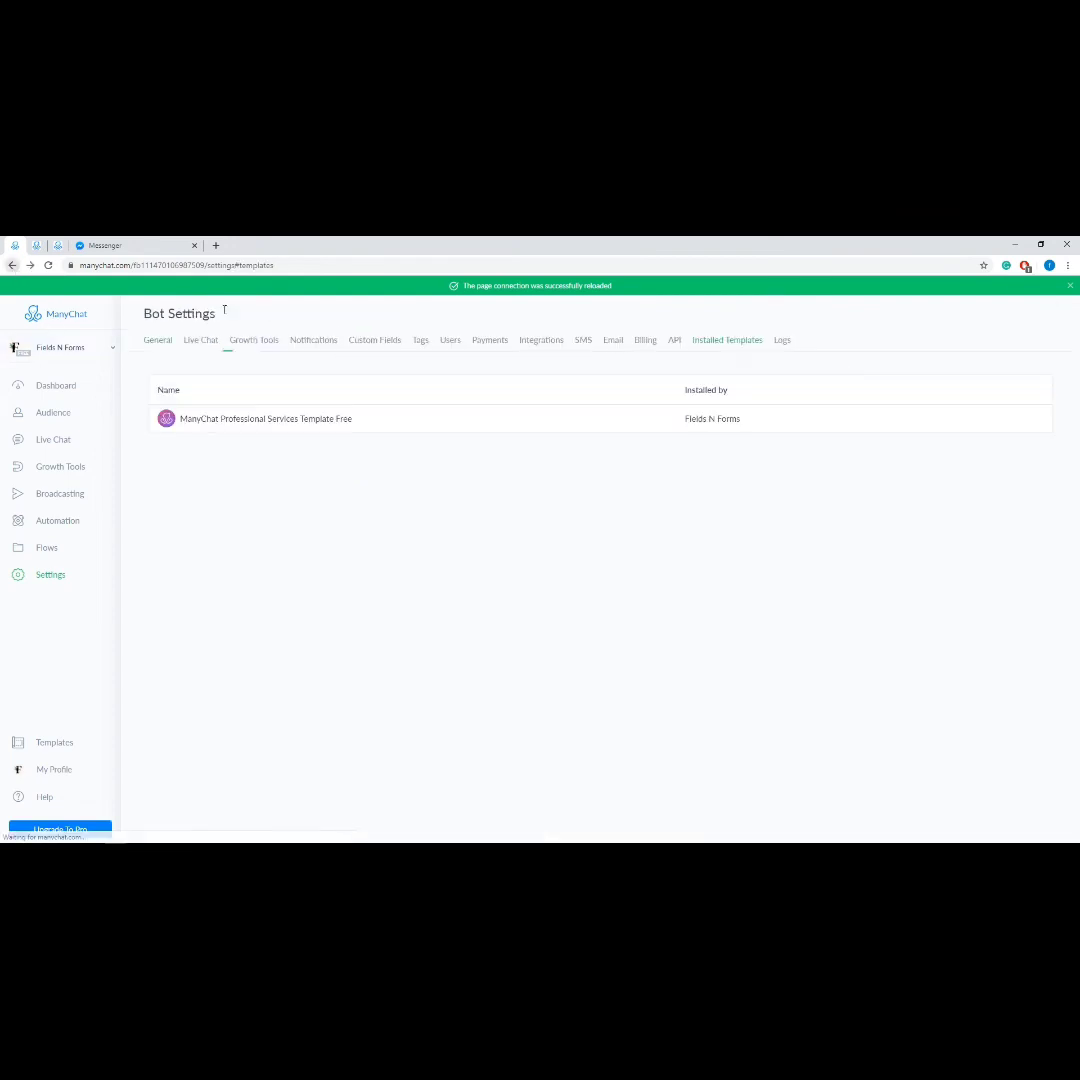
Step: View the bot's logs and the expanded details of a Facebook Events entry
{"action": "left_click", "coordinate": [785, 345]}
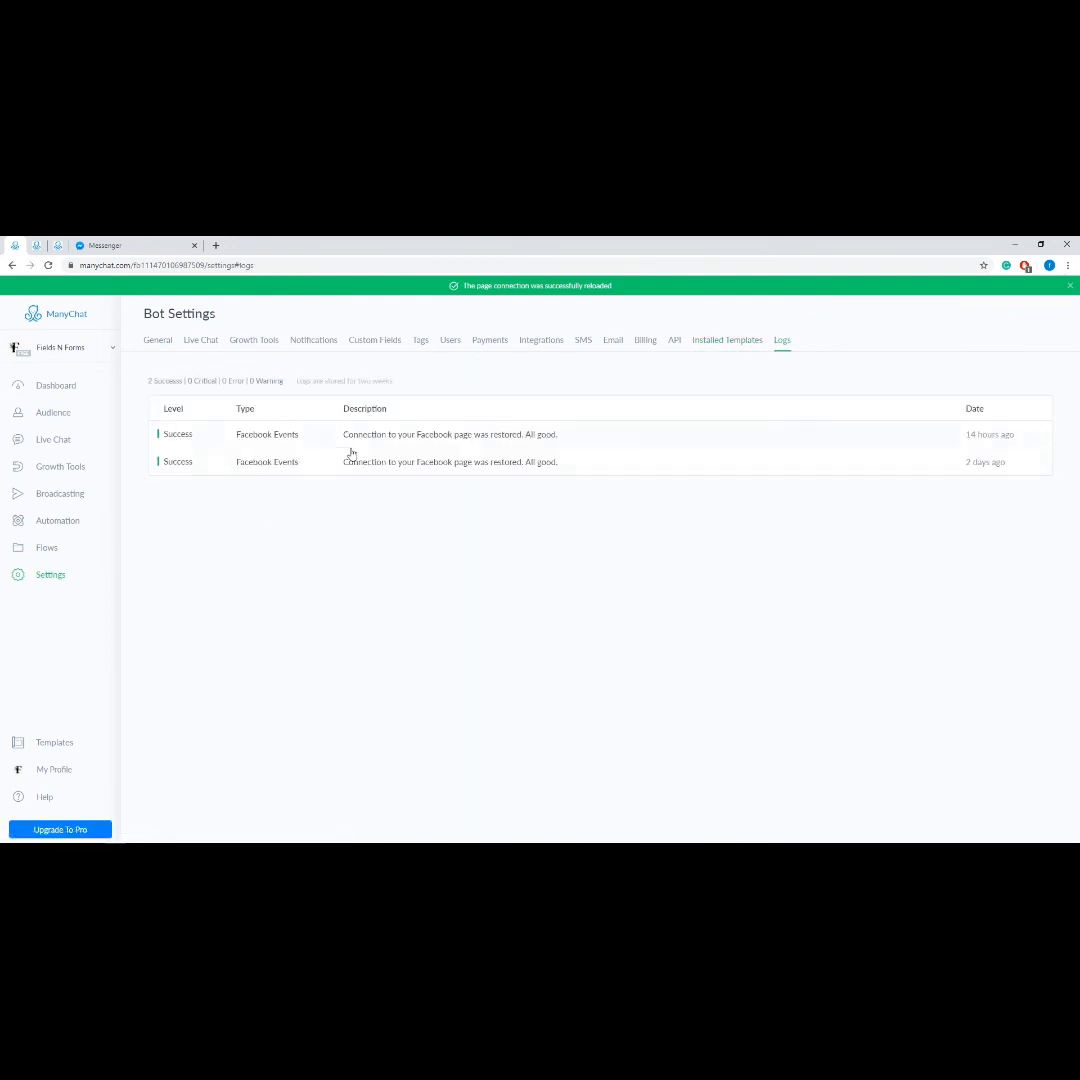
{"action": "left_click", "coordinate": [356, 452]}
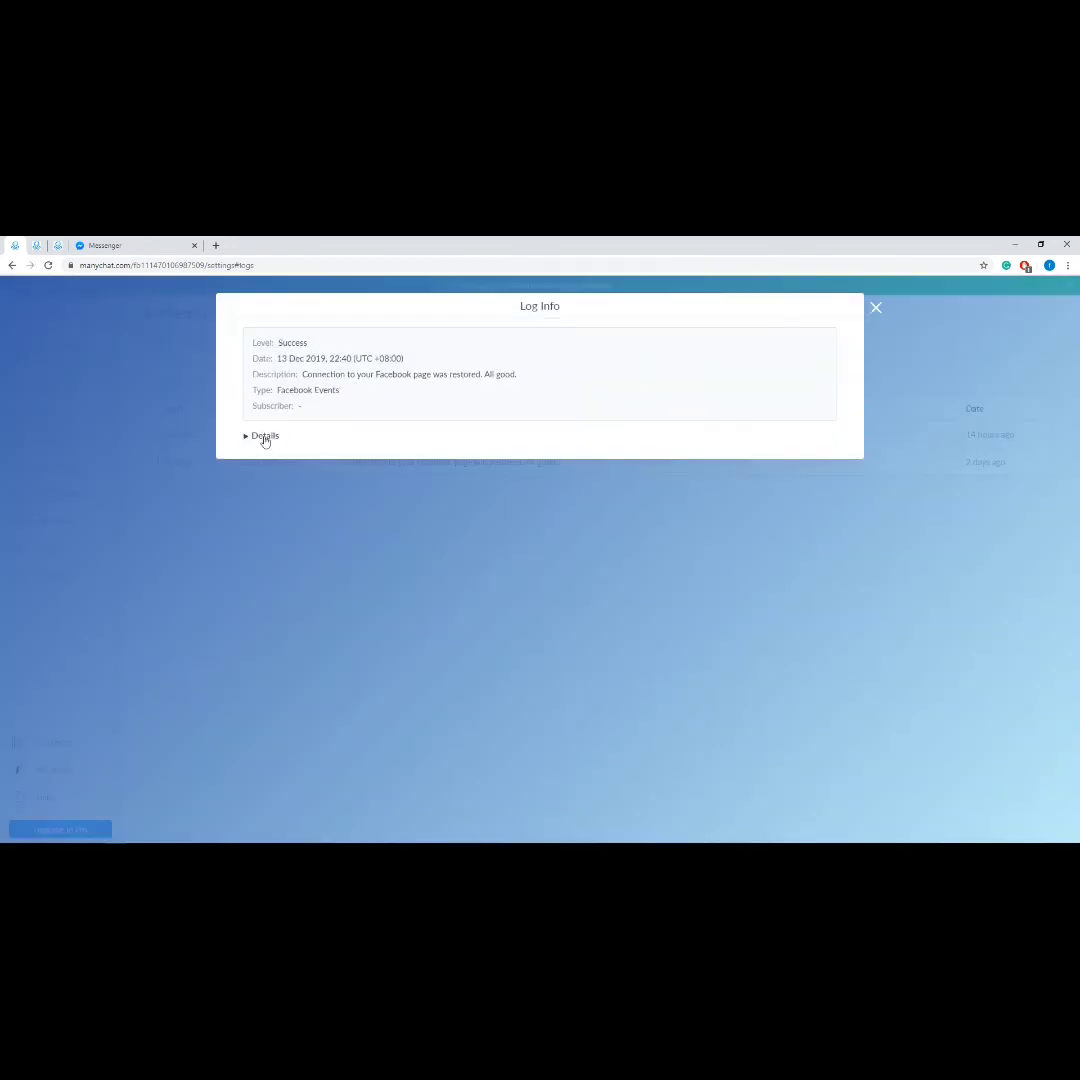
{"action": "left_click", "coordinate": [265, 437]}
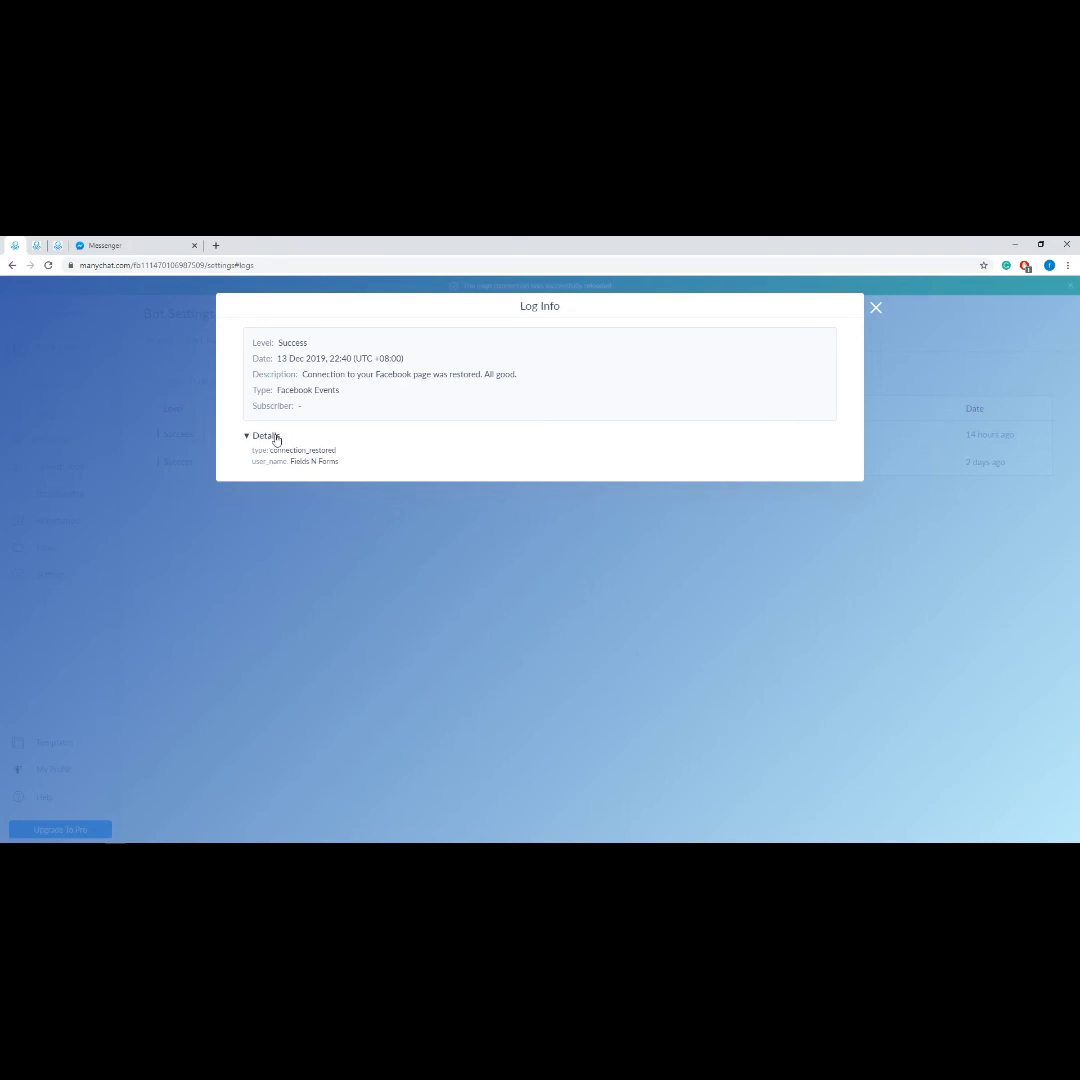
{"action": "left_click", "coordinate": [876, 307]}
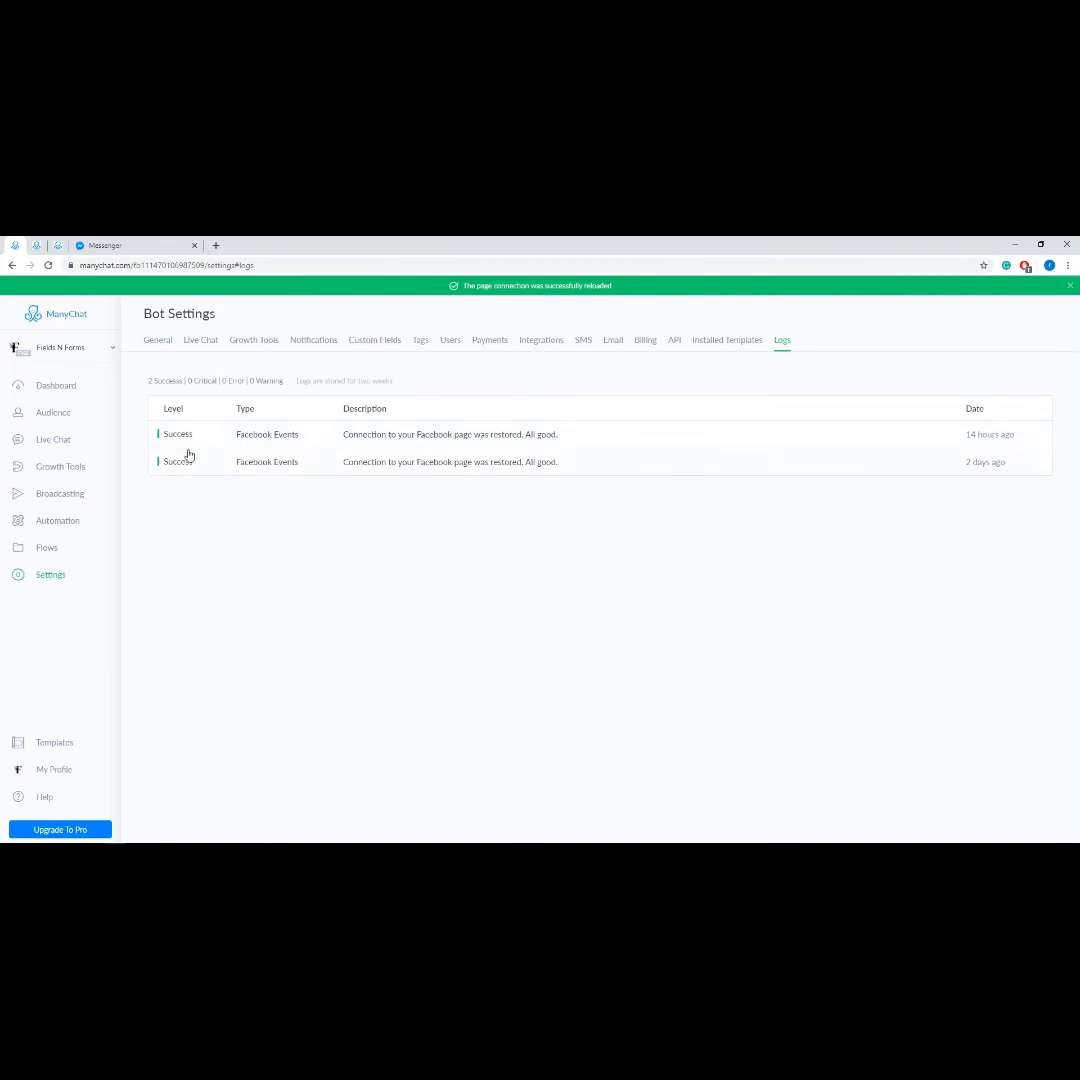
Step: Browse the featured templates and review the Restaurant template's installation page in a separate browser tab
{"action": "left_click", "coordinate": [60, 745]}
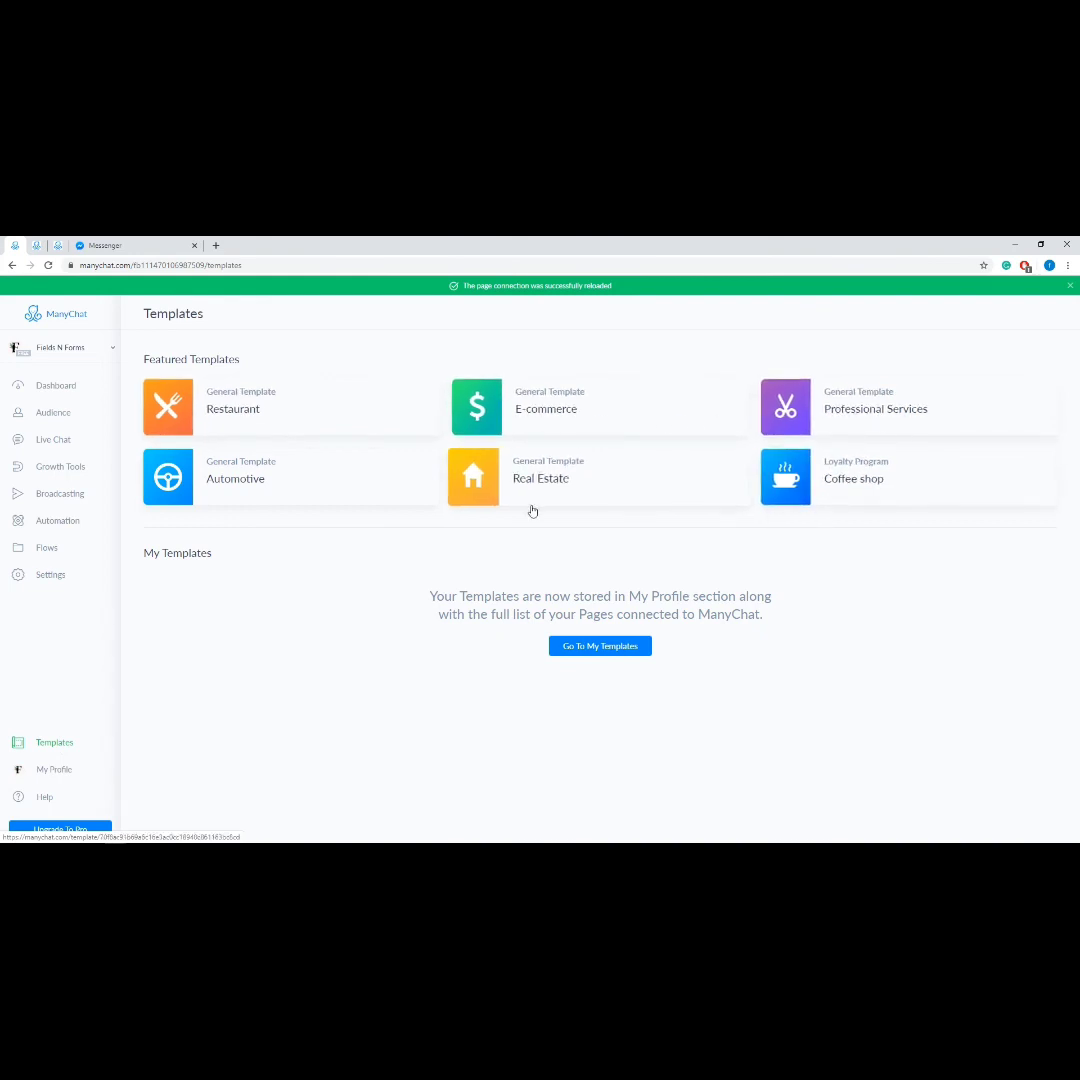
{"action": "right_click", "coordinate": [288, 419]}
{"action": "left_click", "coordinate": [320, 424]}
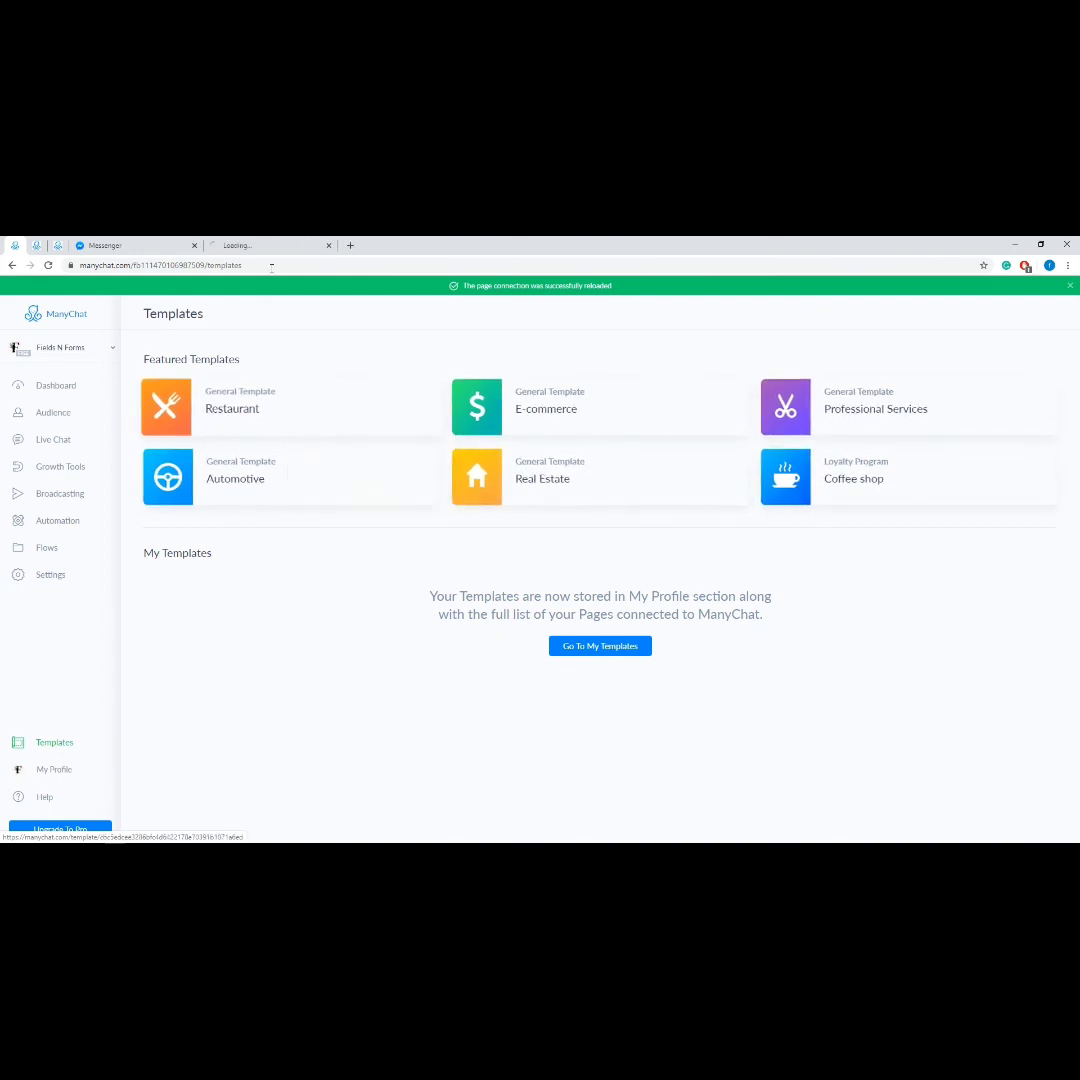
{"action": "left_click", "coordinate": [266, 247]}
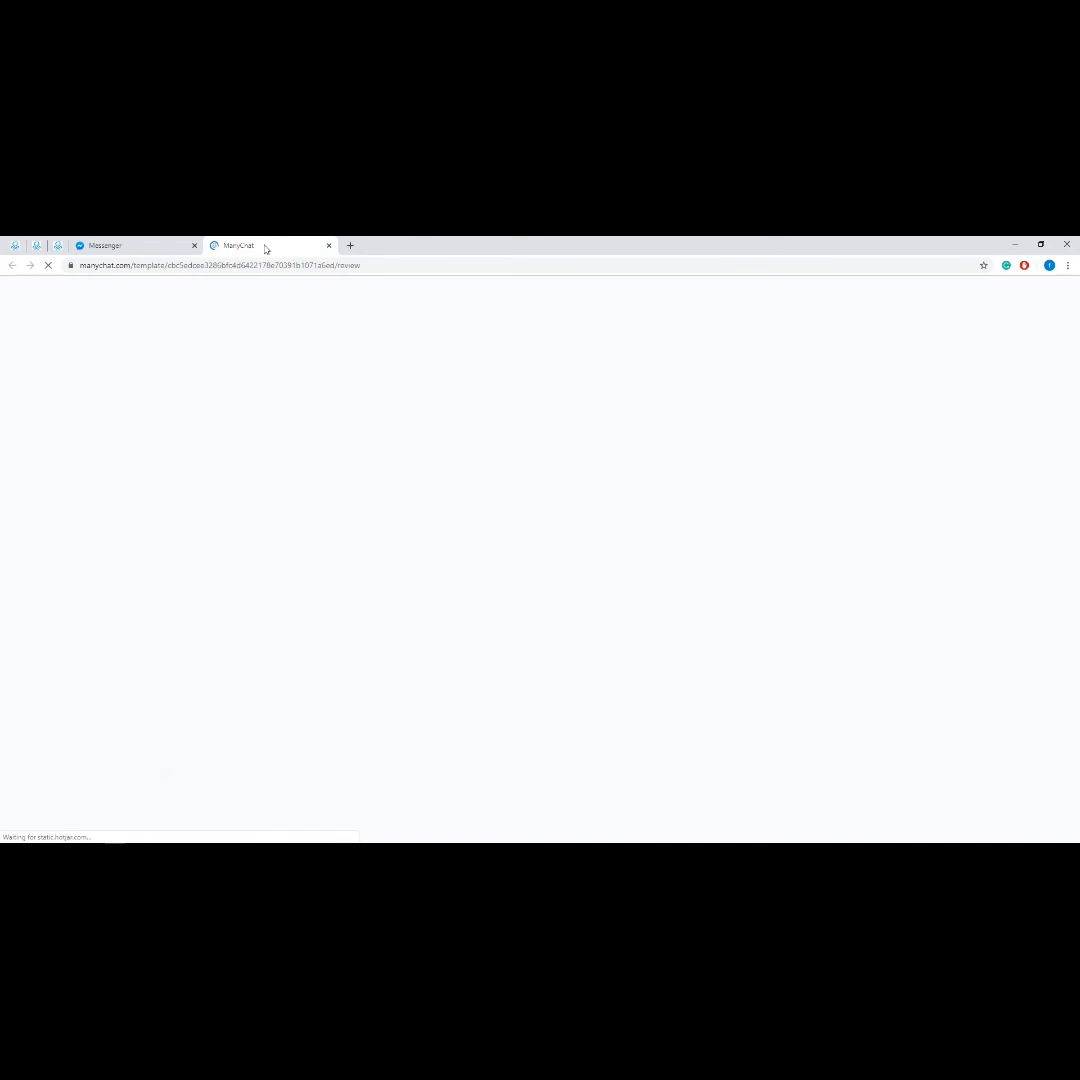
{"action": "left_click", "coordinate": [14, 246]}
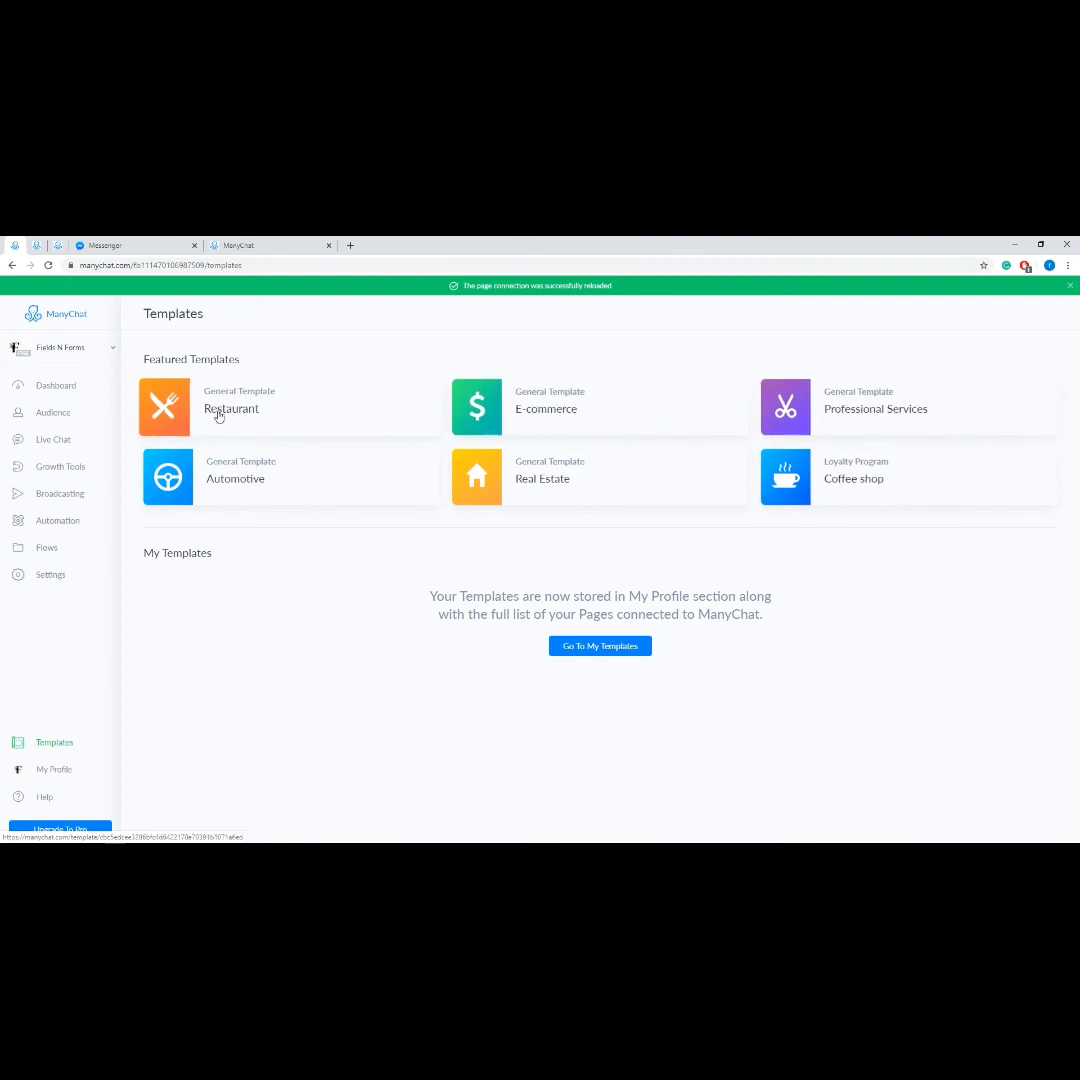
{"action": "left_click", "coordinate": [262, 246]}
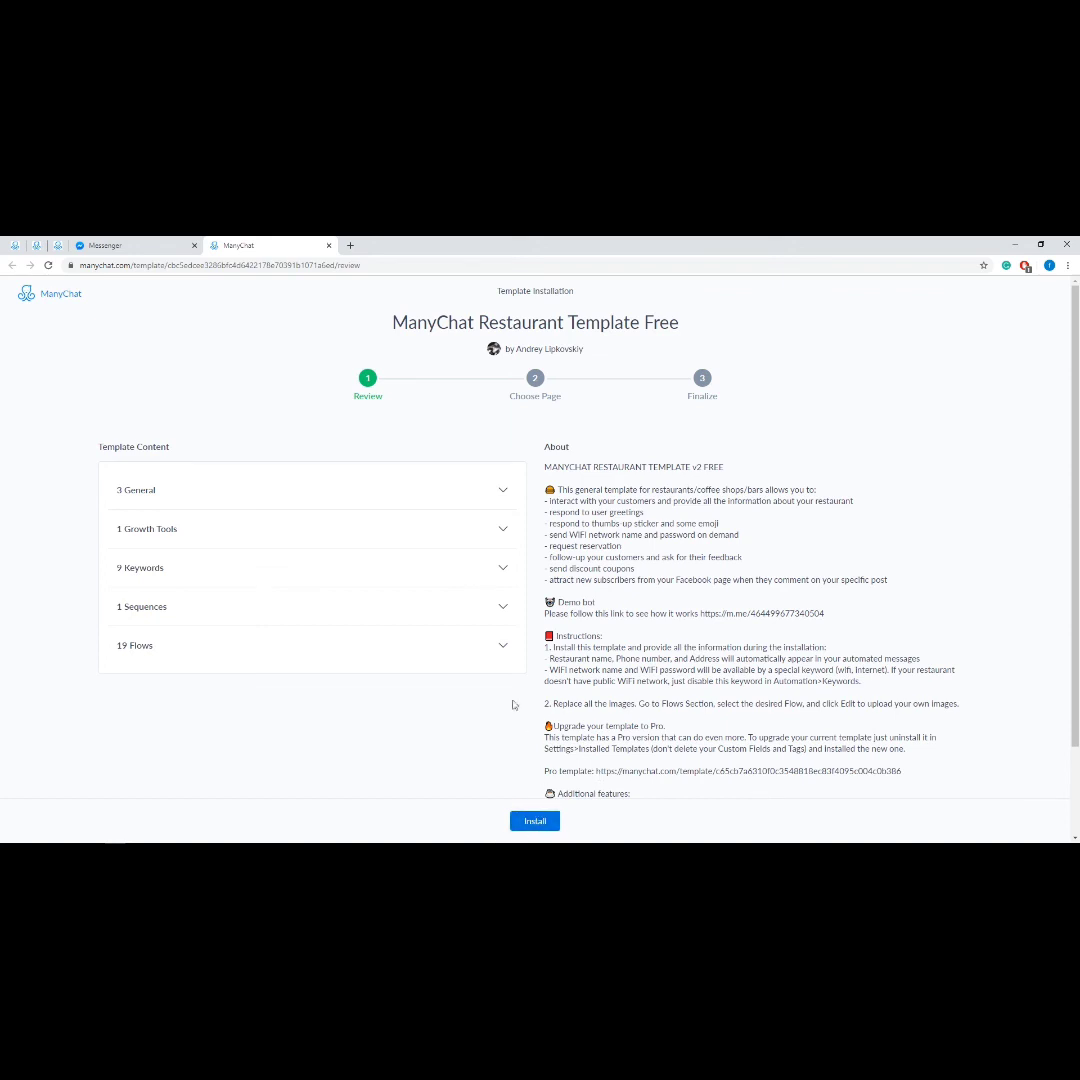
{"action": "left_click", "coordinate": [14, 245]}
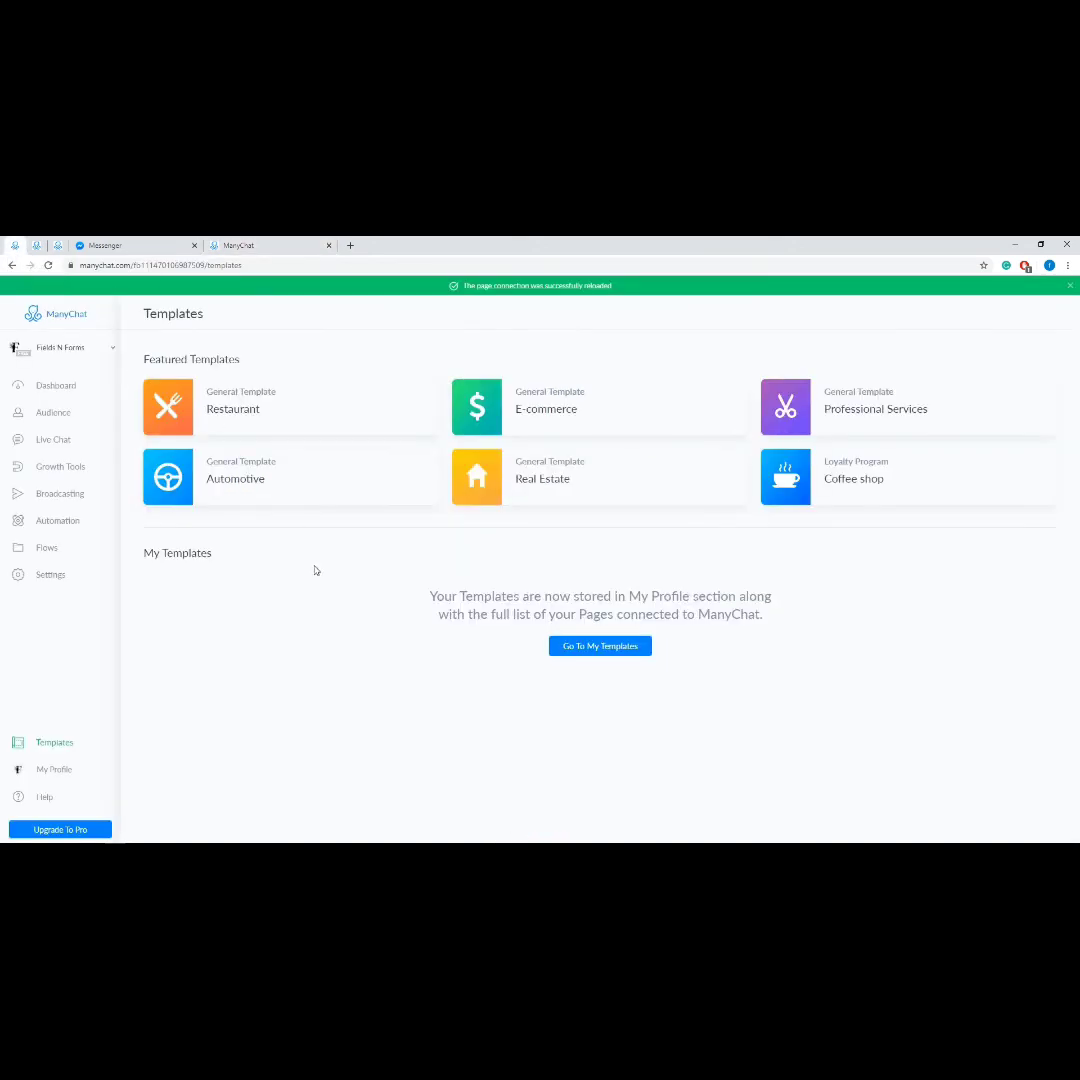
Step: Review the account profile's pages, templates and API settings in a separate browser tab, and open the bot's help options
{"action": "right_click", "coordinate": [70, 771]}
{"action": "left_click", "coordinate": [128, 632]}
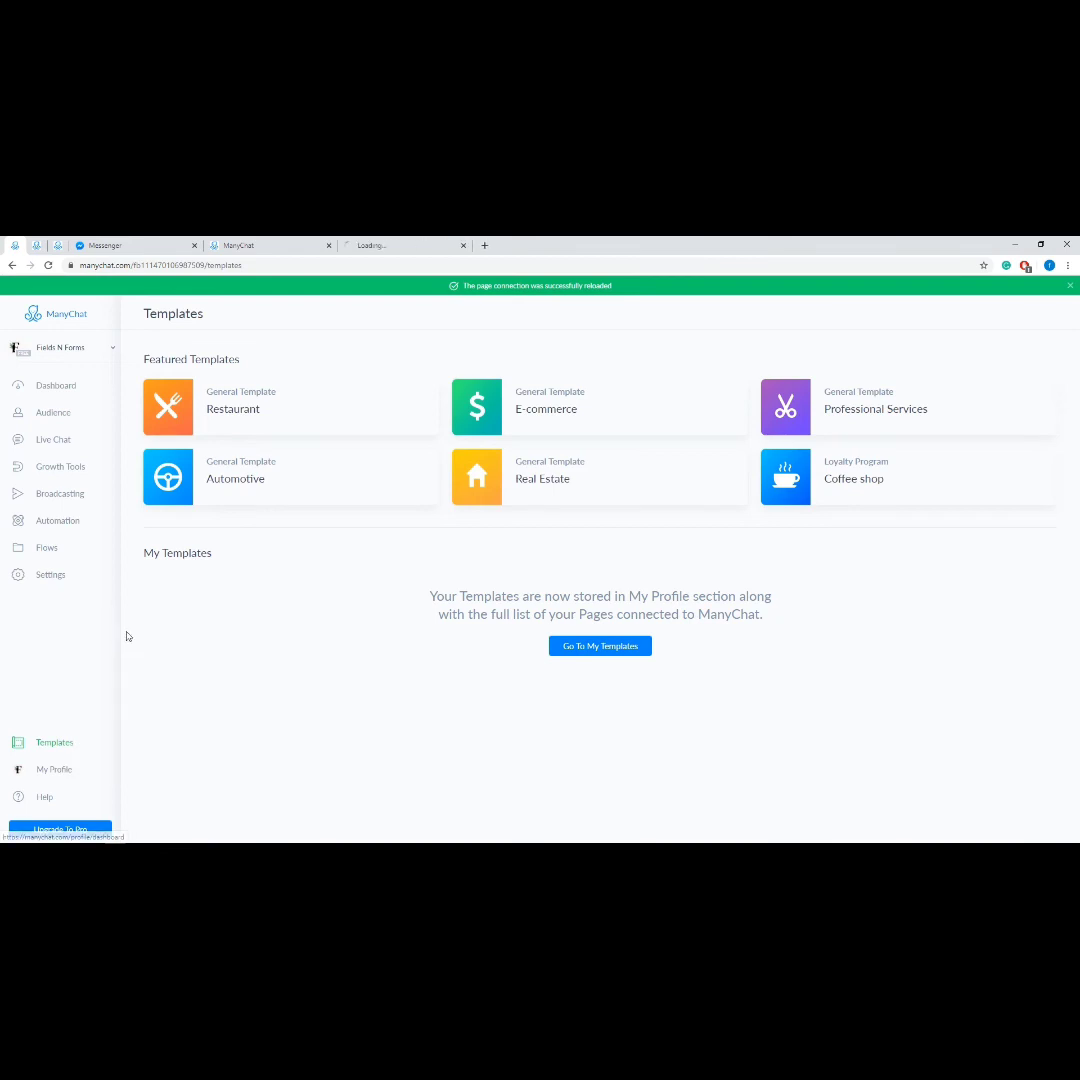
{"action": "left_click", "coordinate": [386, 246]}
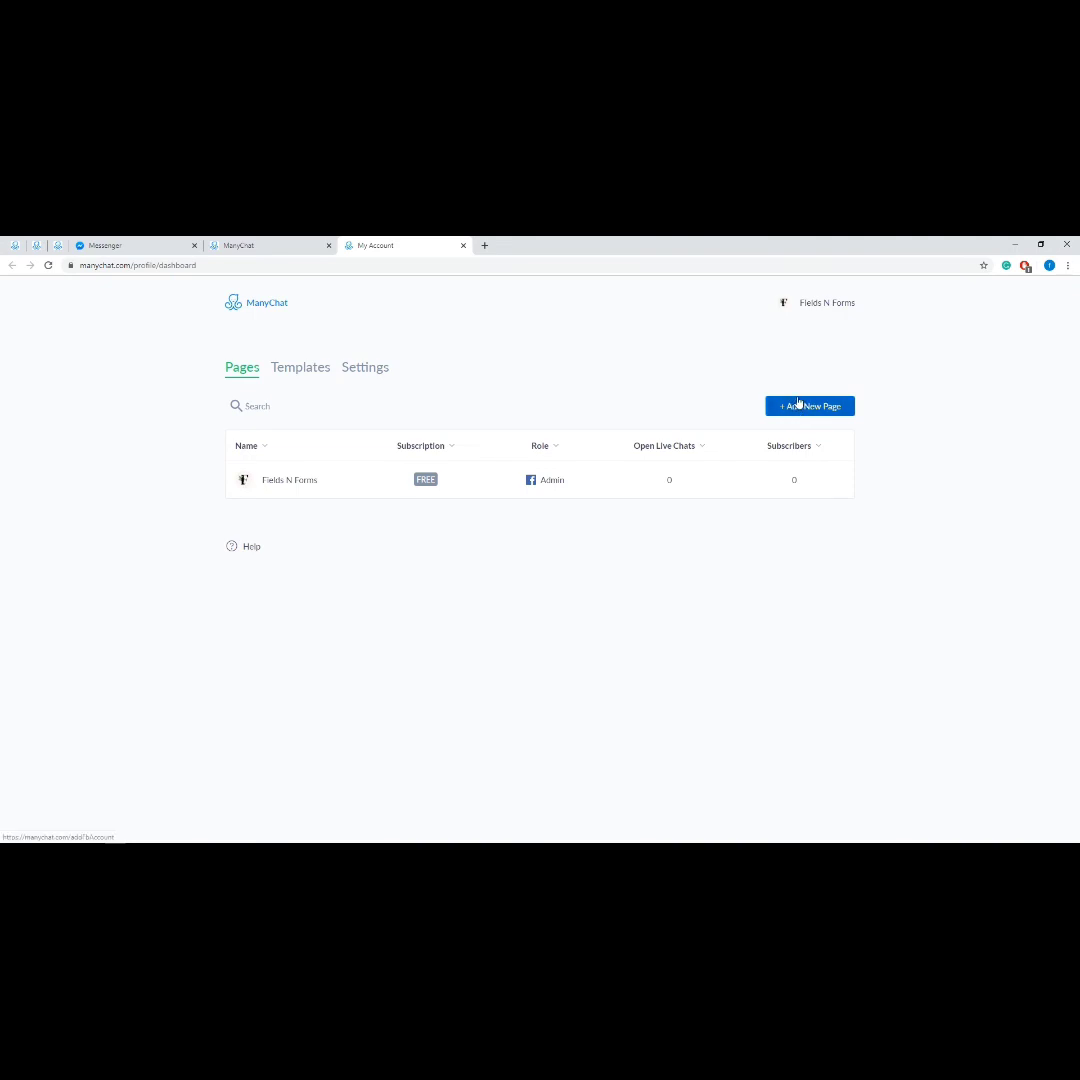
{"action": "left_click", "coordinate": [297, 374]}
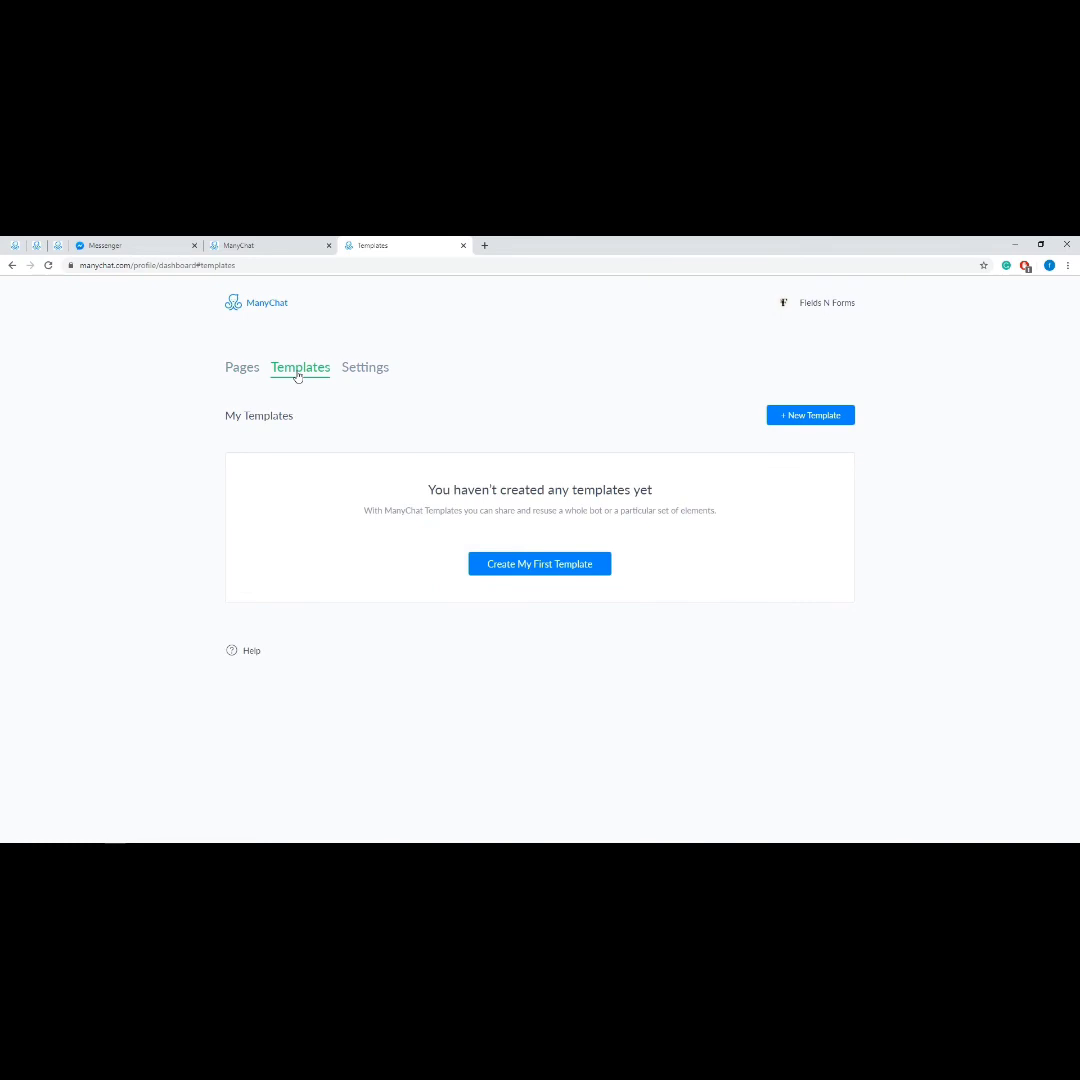
{"action": "left_click", "coordinate": [374, 374]}
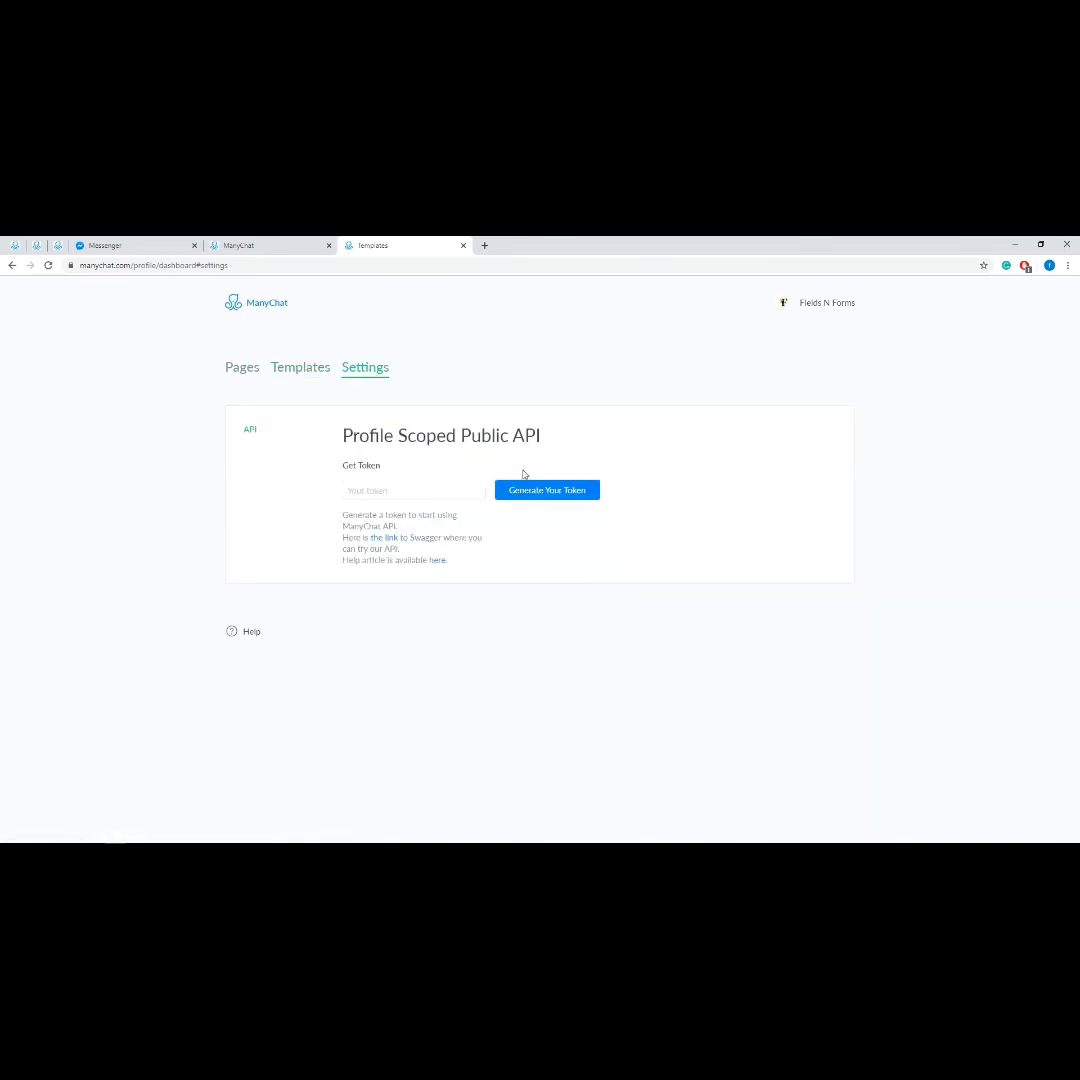
{"action": "left_click", "coordinate": [16, 250]}
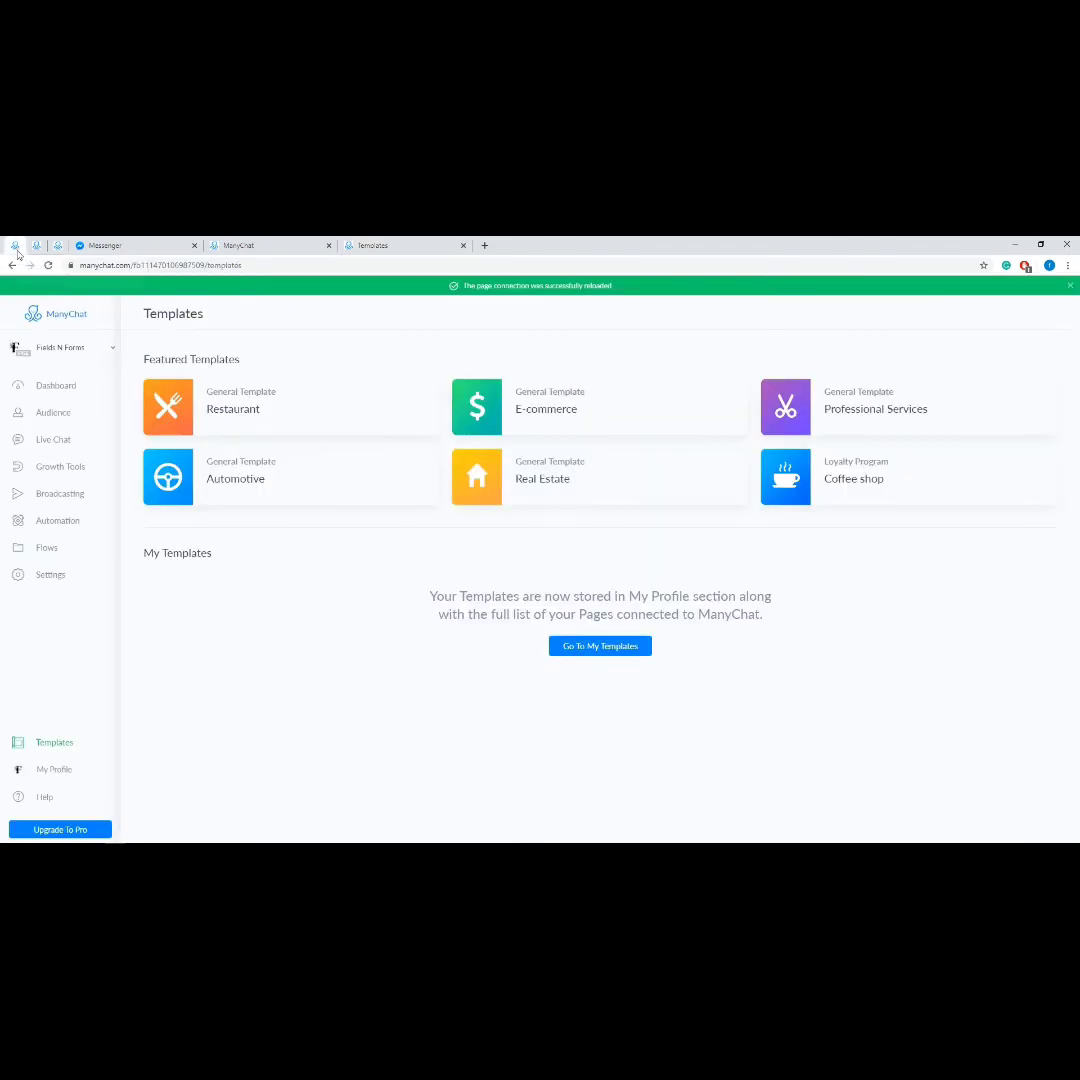
{"action": "left_click", "coordinate": [50, 798]}
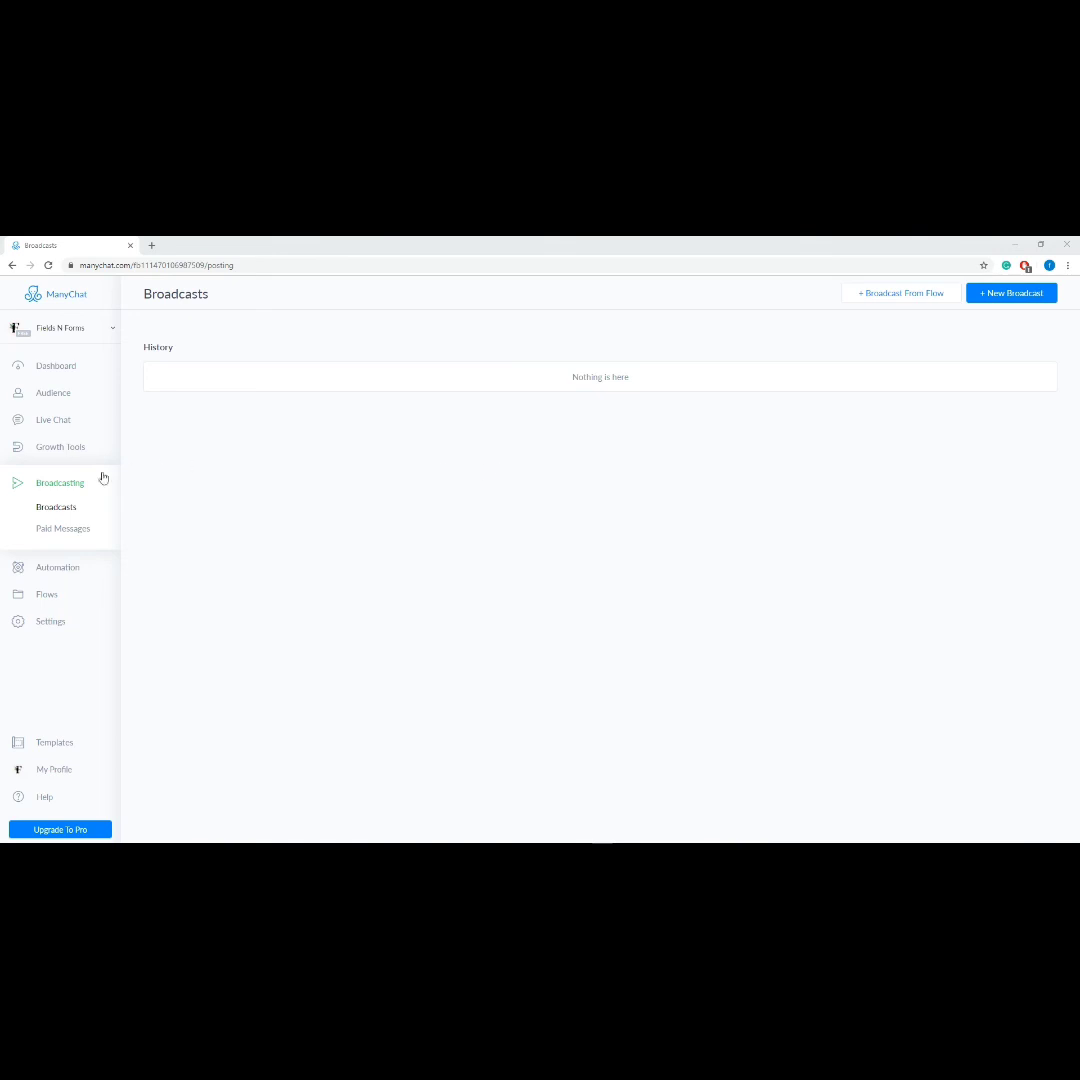
Step: Create a new Messenger broadcast and view it in the basic builder before returning to the flow builder
{"action": "left_click", "coordinate": [1000, 300]}
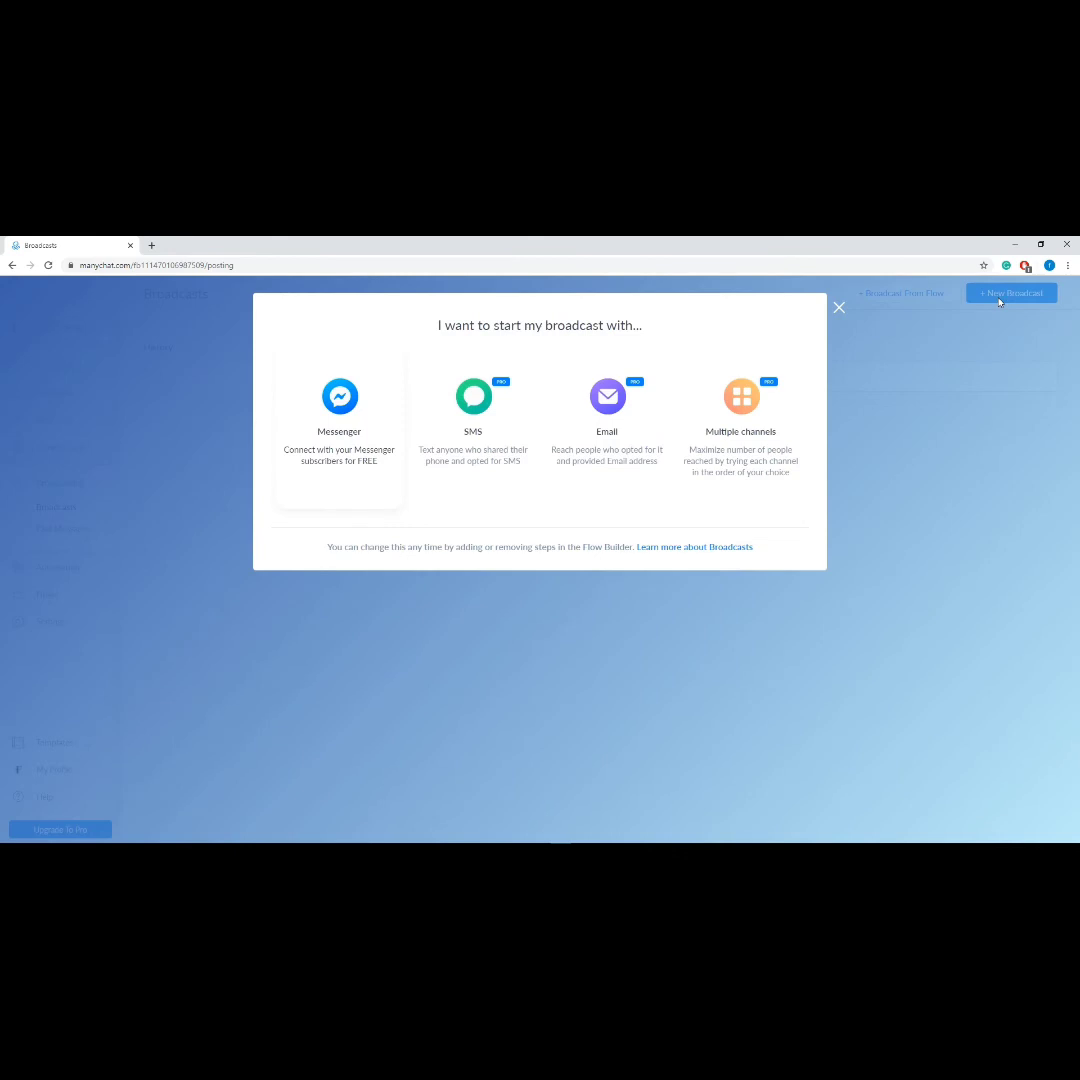
{"action": "left_click", "coordinate": [333, 419]}
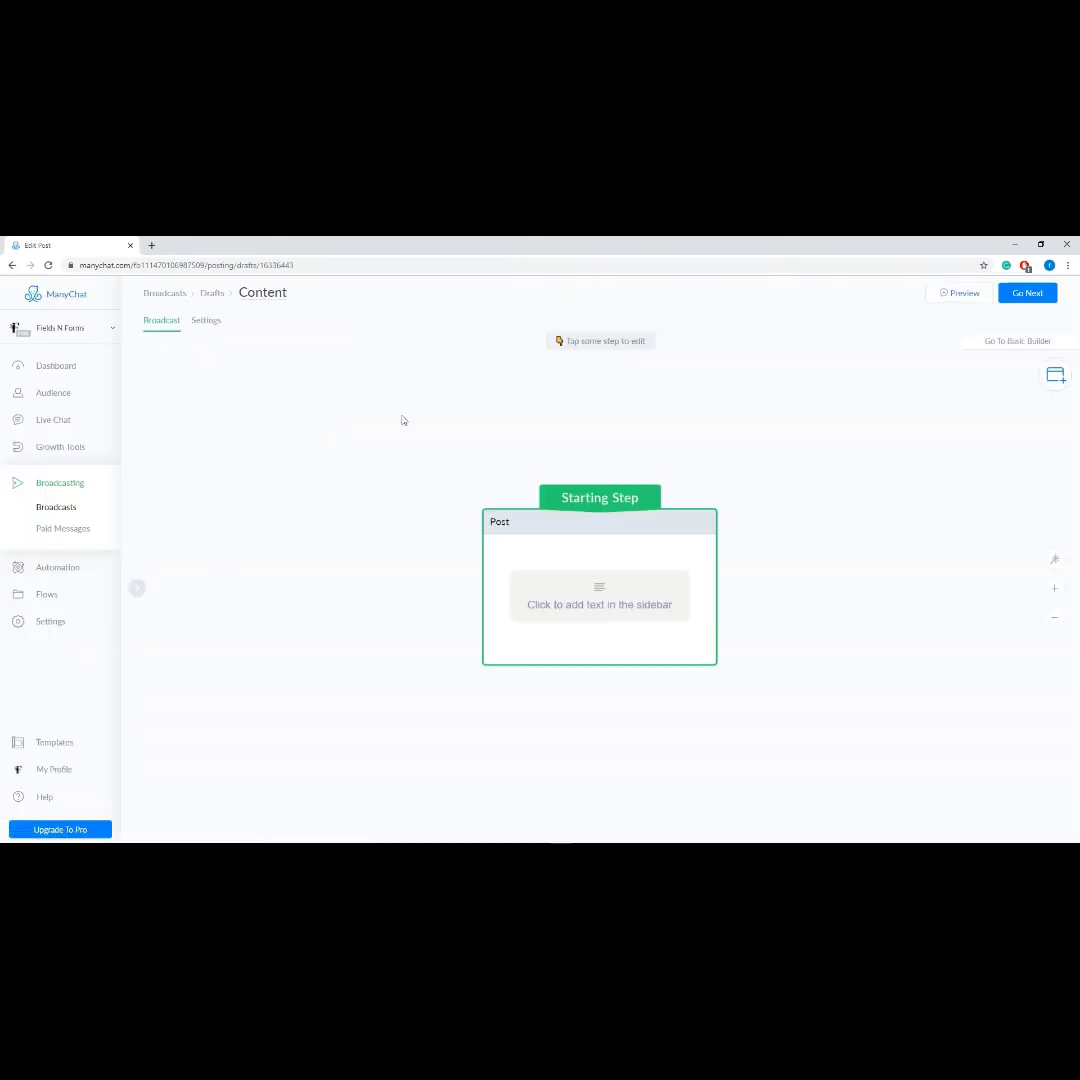
{"action": "left_click", "coordinate": [988, 345]}
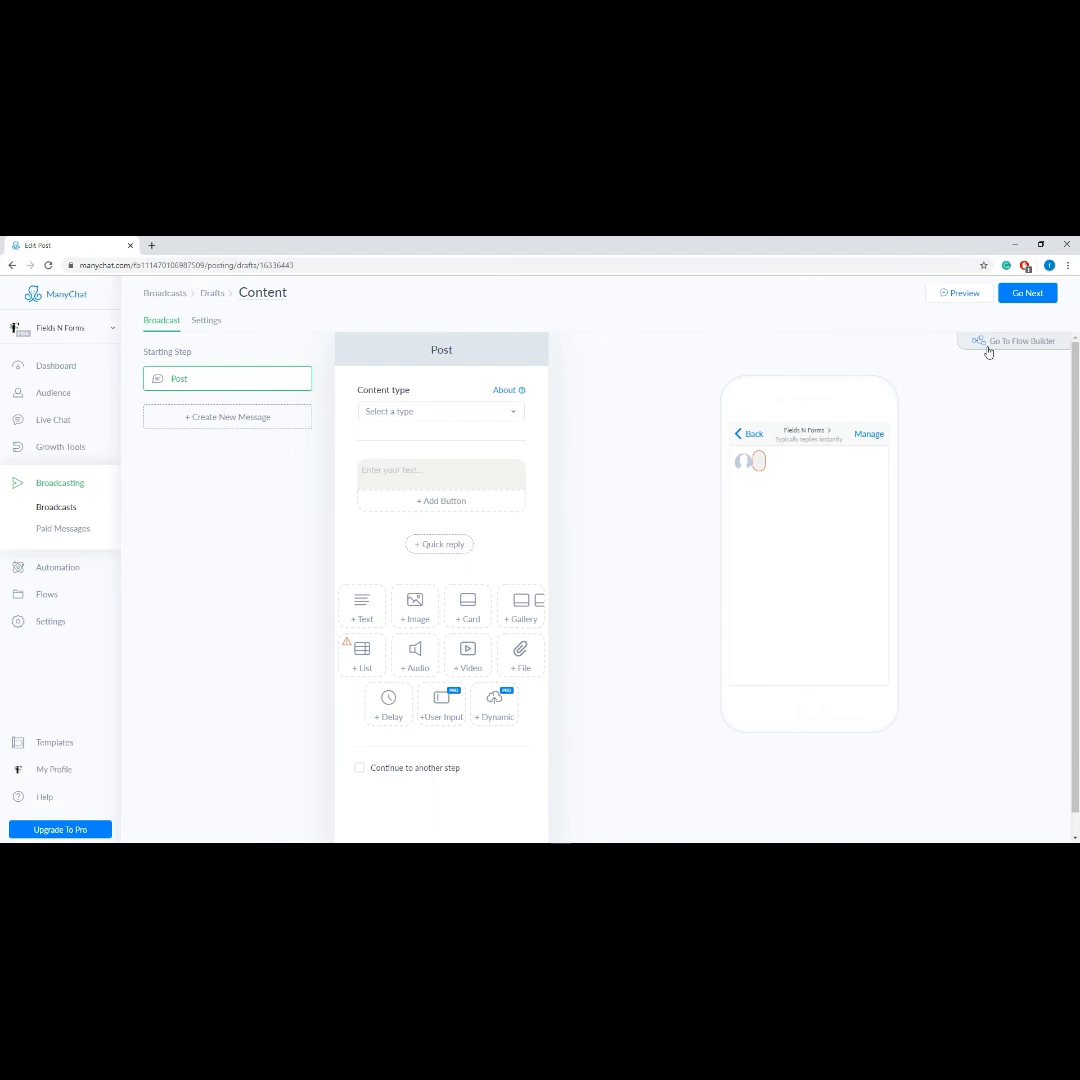
{"action": "left_click", "coordinate": [988, 345]}
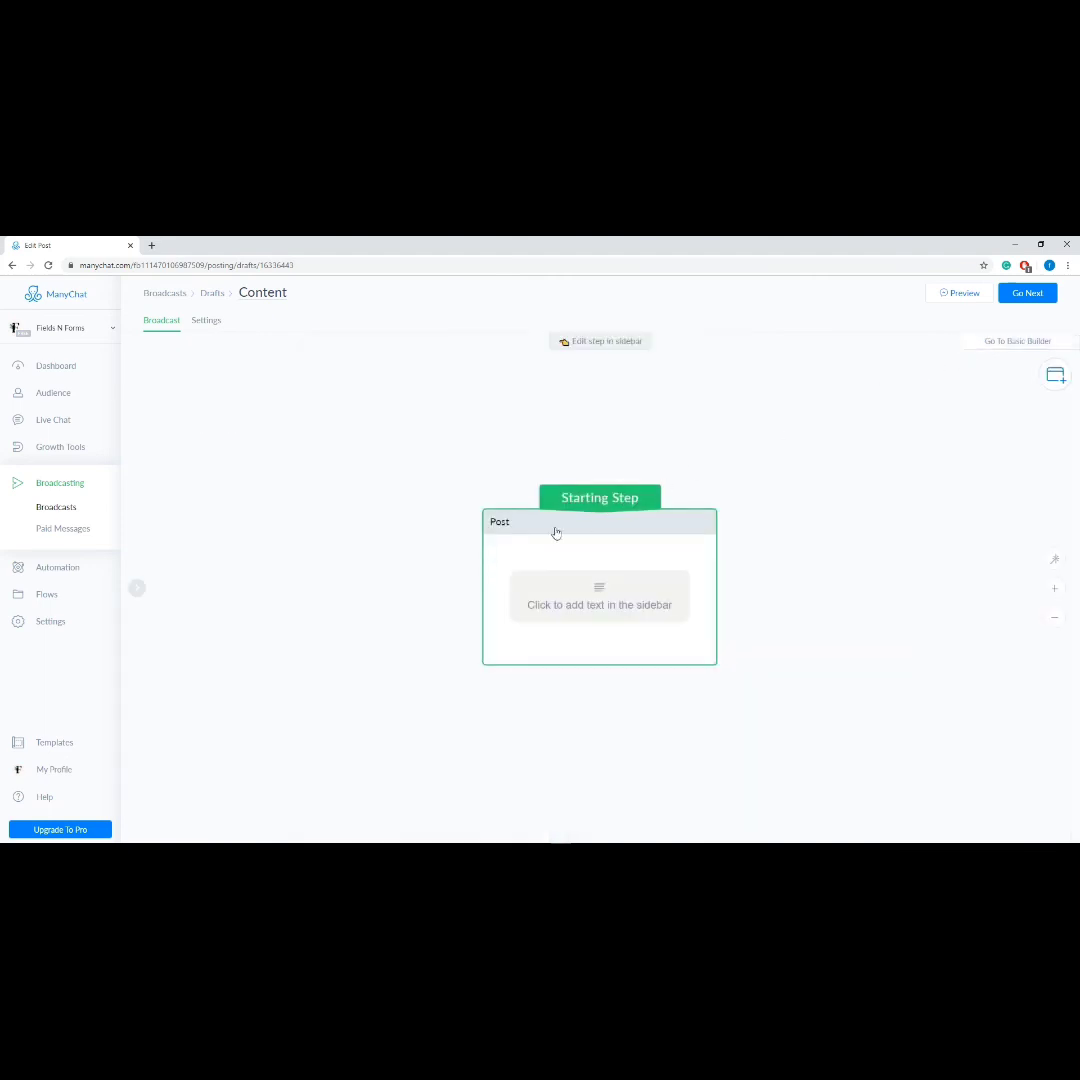
Step: Move the broadcast's starting step up and to the left on the canvas and set its content type to Other
{"action": "left_click_drag", "start_coordinate": [555, 533], "coordinate": [458, 405]}
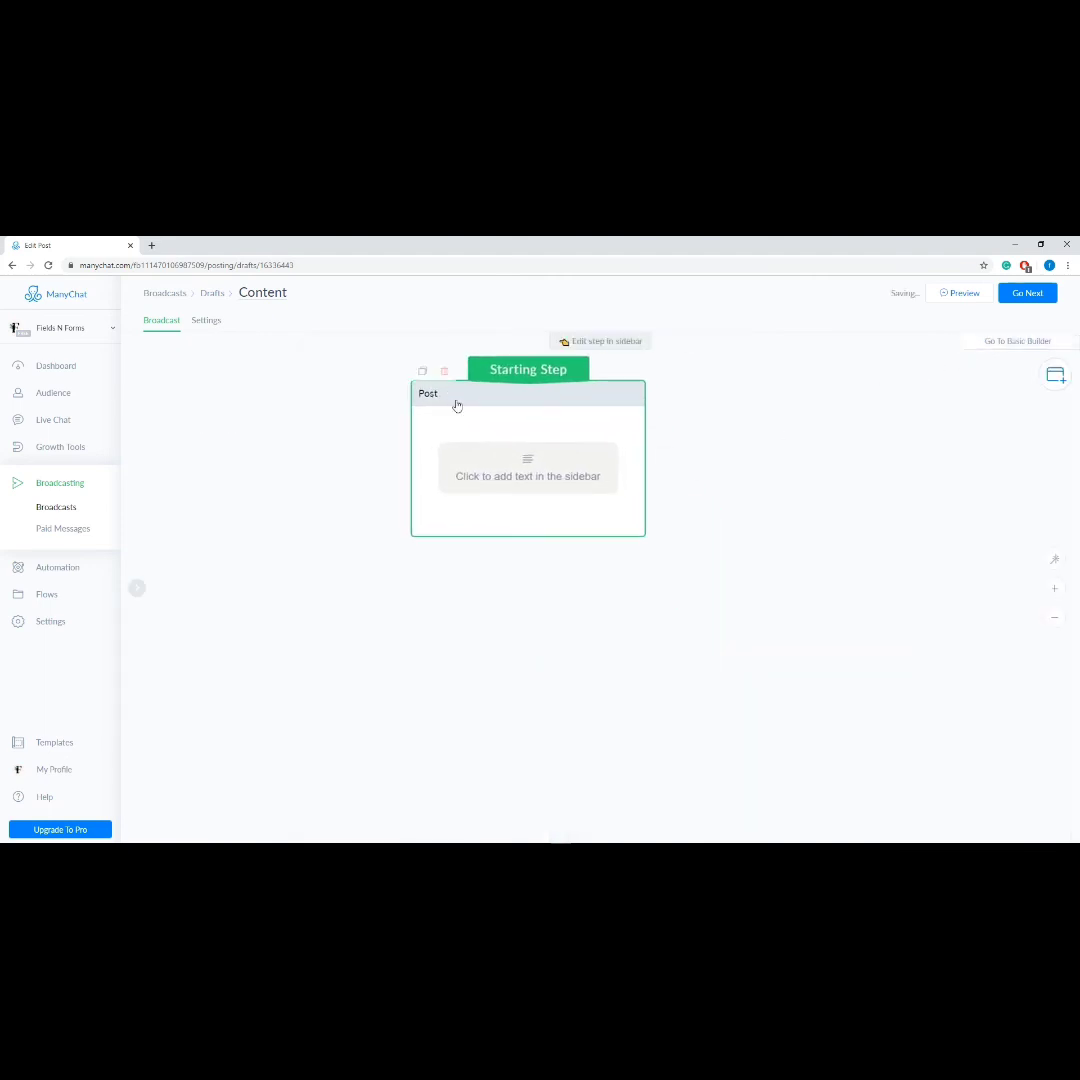
{"action": "left_click", "coordinate": [489, 470]}
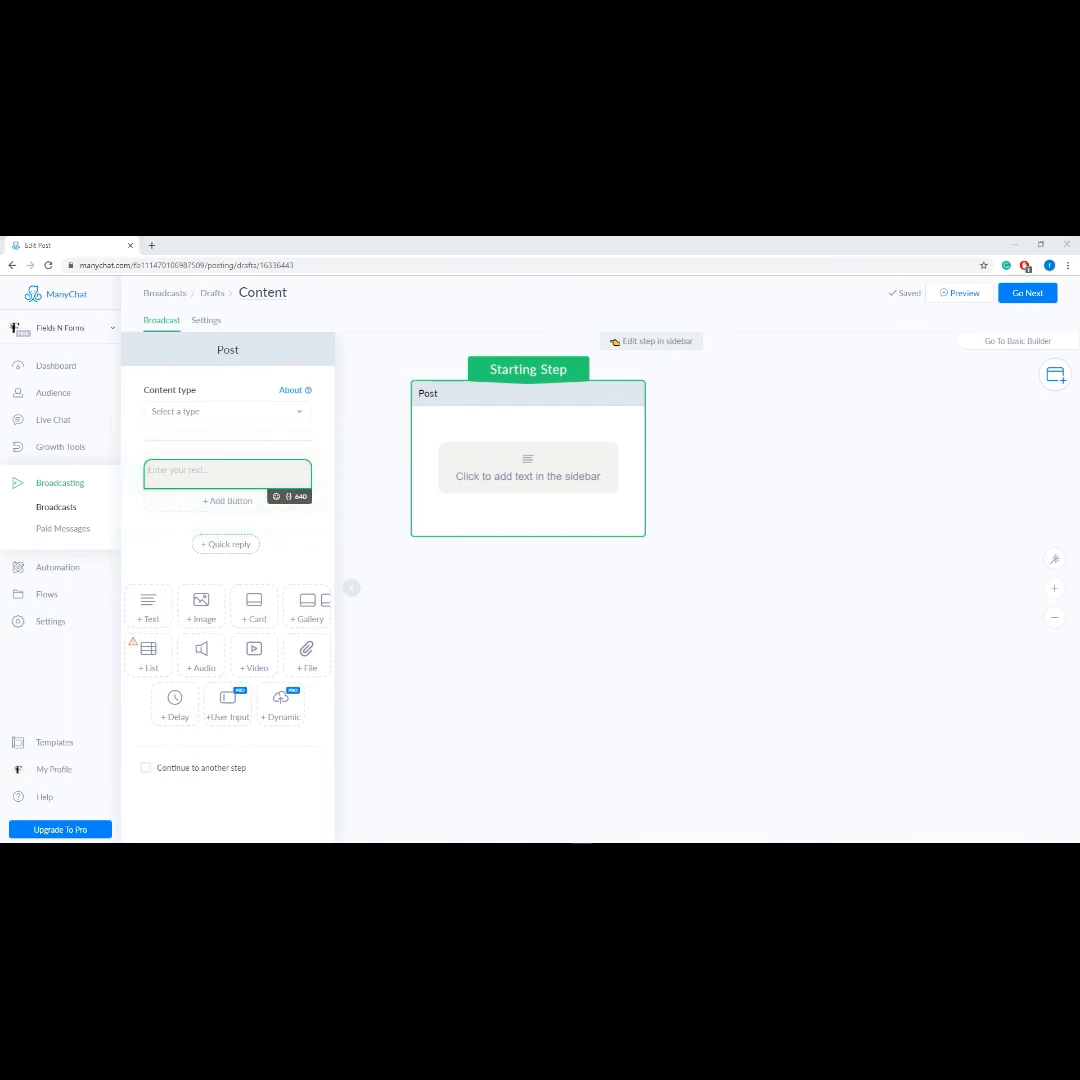
{"action": "left_click", "coordinate": [207, 414]}
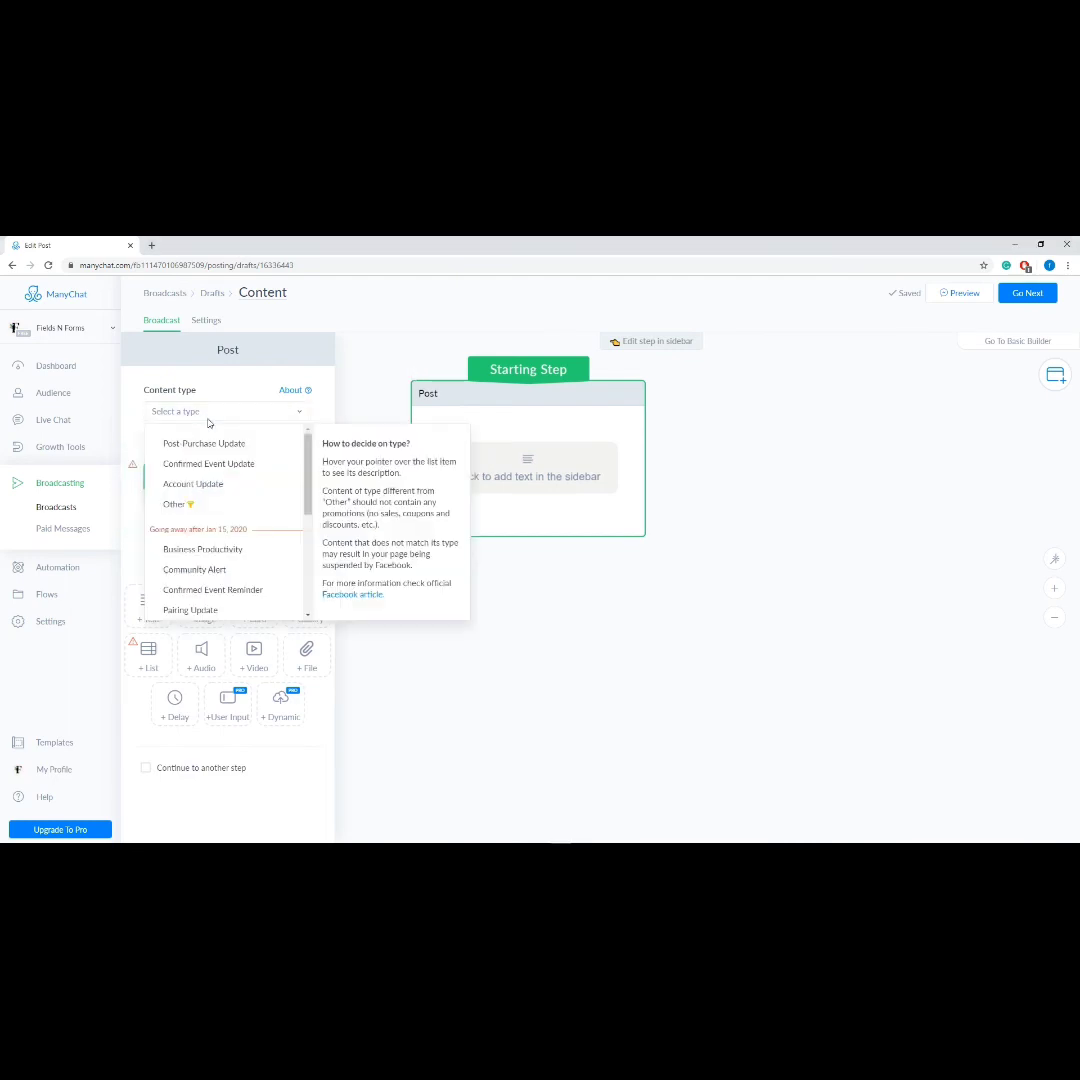
{"action": "left_click", "coordinate": [203, 505]}
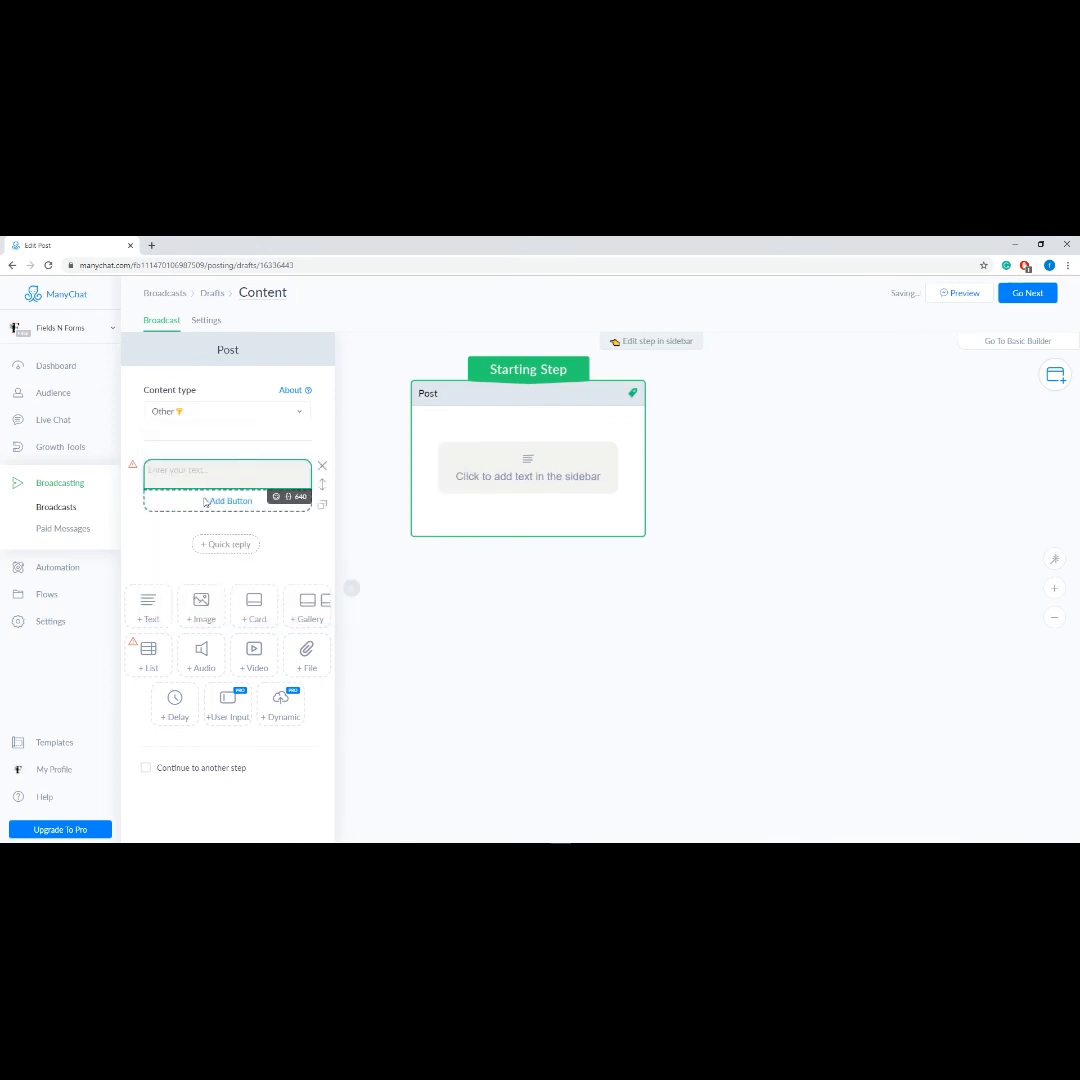
Step: Write the message "Hey there [First Name] Get my Free 5-day Christmas fitness boot camp series! Are you interested?", inserting First Name as a dynamic field
{"action": "type", "text": "Hey there [First Name]!  Get my Free 5-day Christmas fitness boot camp series!  Are you interested?"}
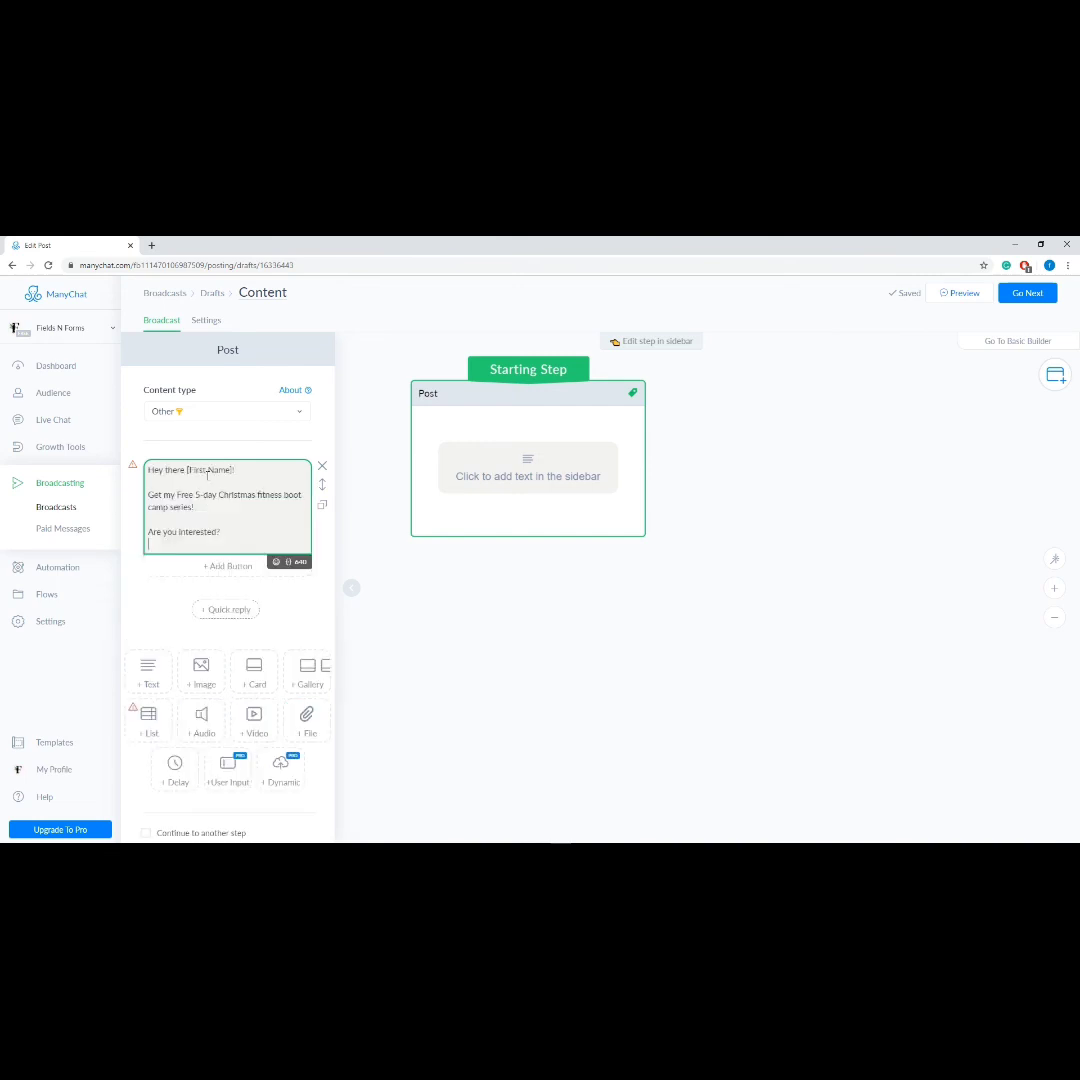
{"action": "left_click_drag", "start_coordinate": [236, 470], "coordinate": [187, 469]}
{"action": "key", "text": "BackSpace"}
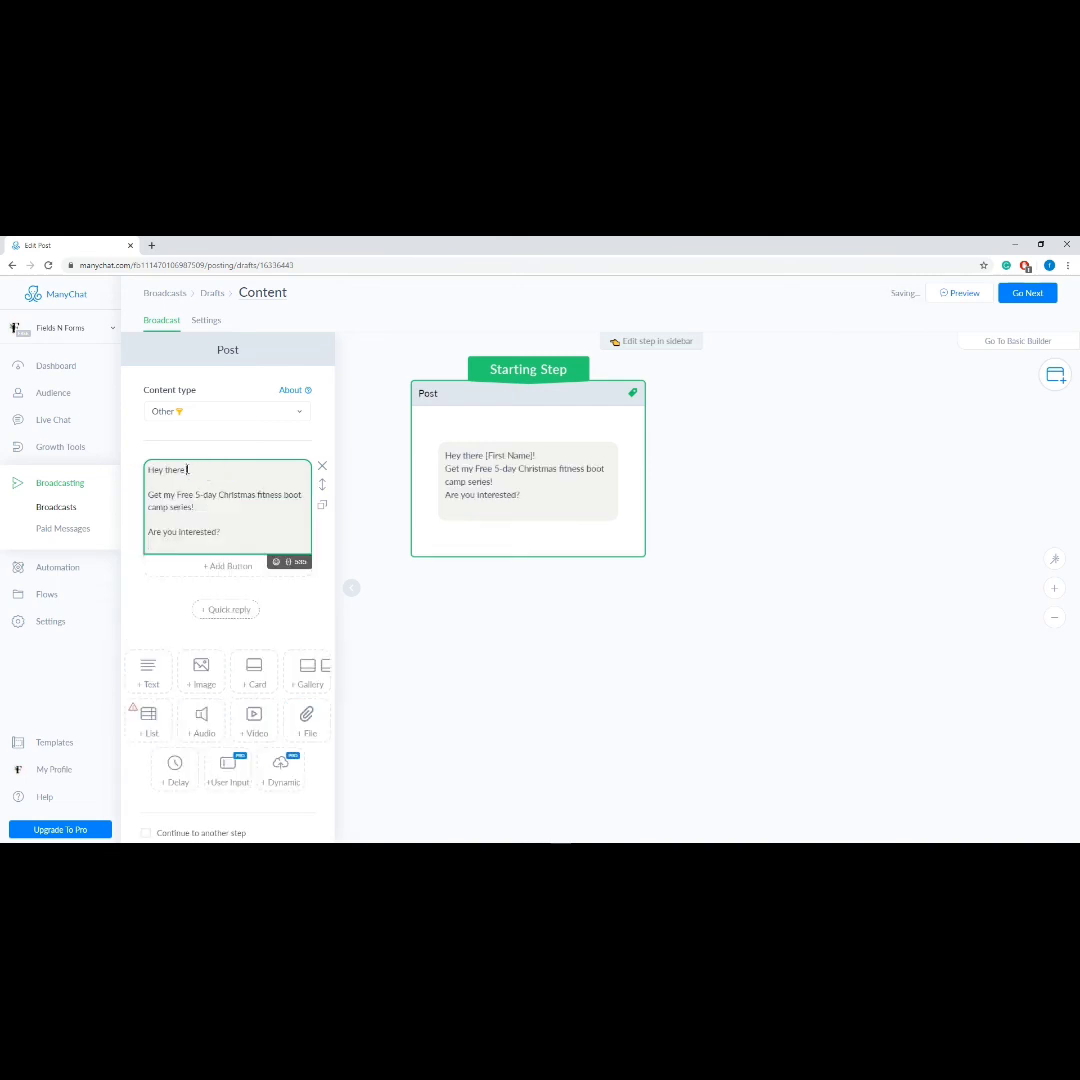
{"action": "left_click", "coordinate": [289, 562]}
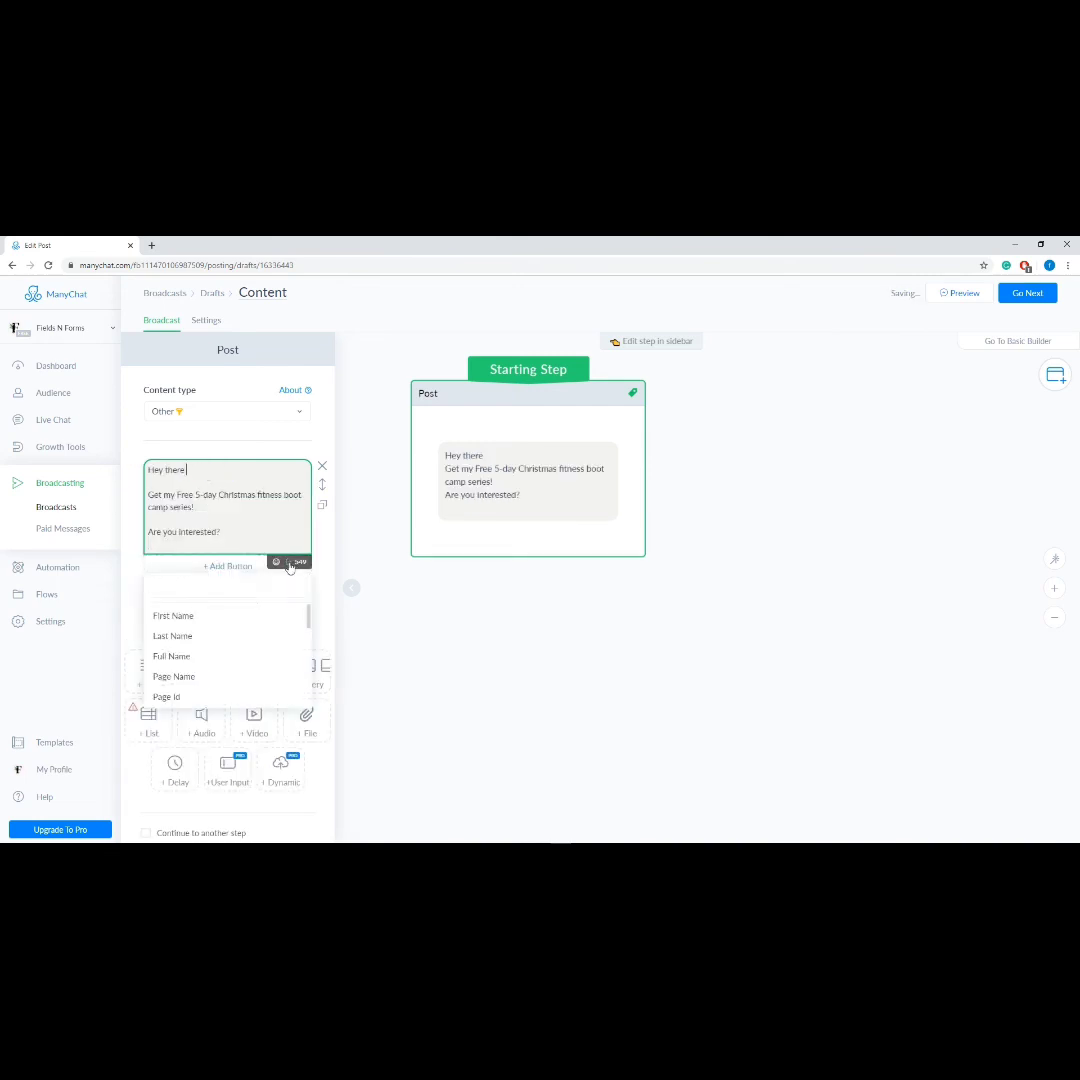
{"action": "left_click", "coordinate": [243, 614]}
{"action": "left_click", "coordinate": [205, 483]}
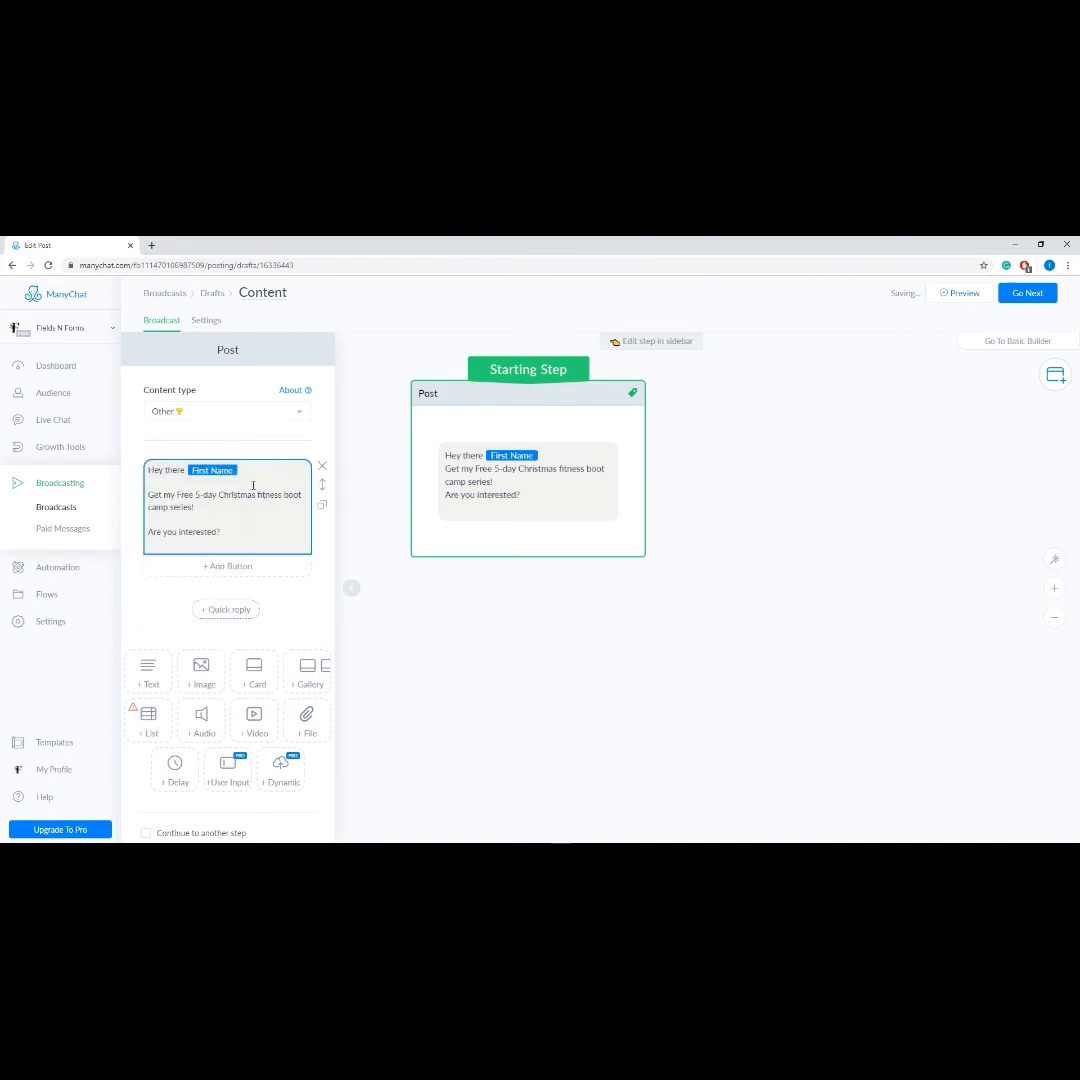
Step: Remove the trailing blank line from the broadcast message and insert the first frequently used hand emoji after the First Name field
{"action": "left_click", "coordinate": [223, 538]}
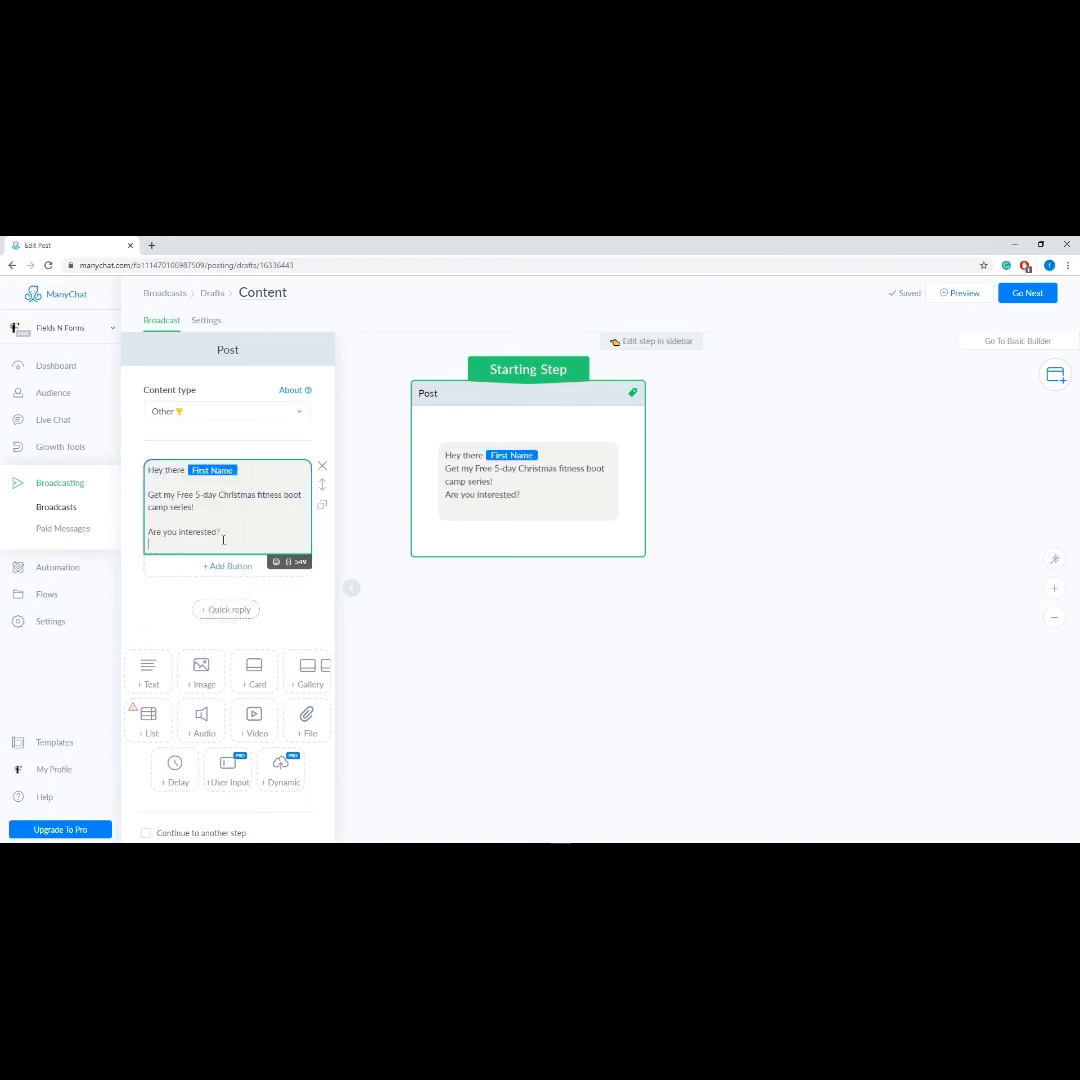
{"action": "key", "text": "BackSpace"}
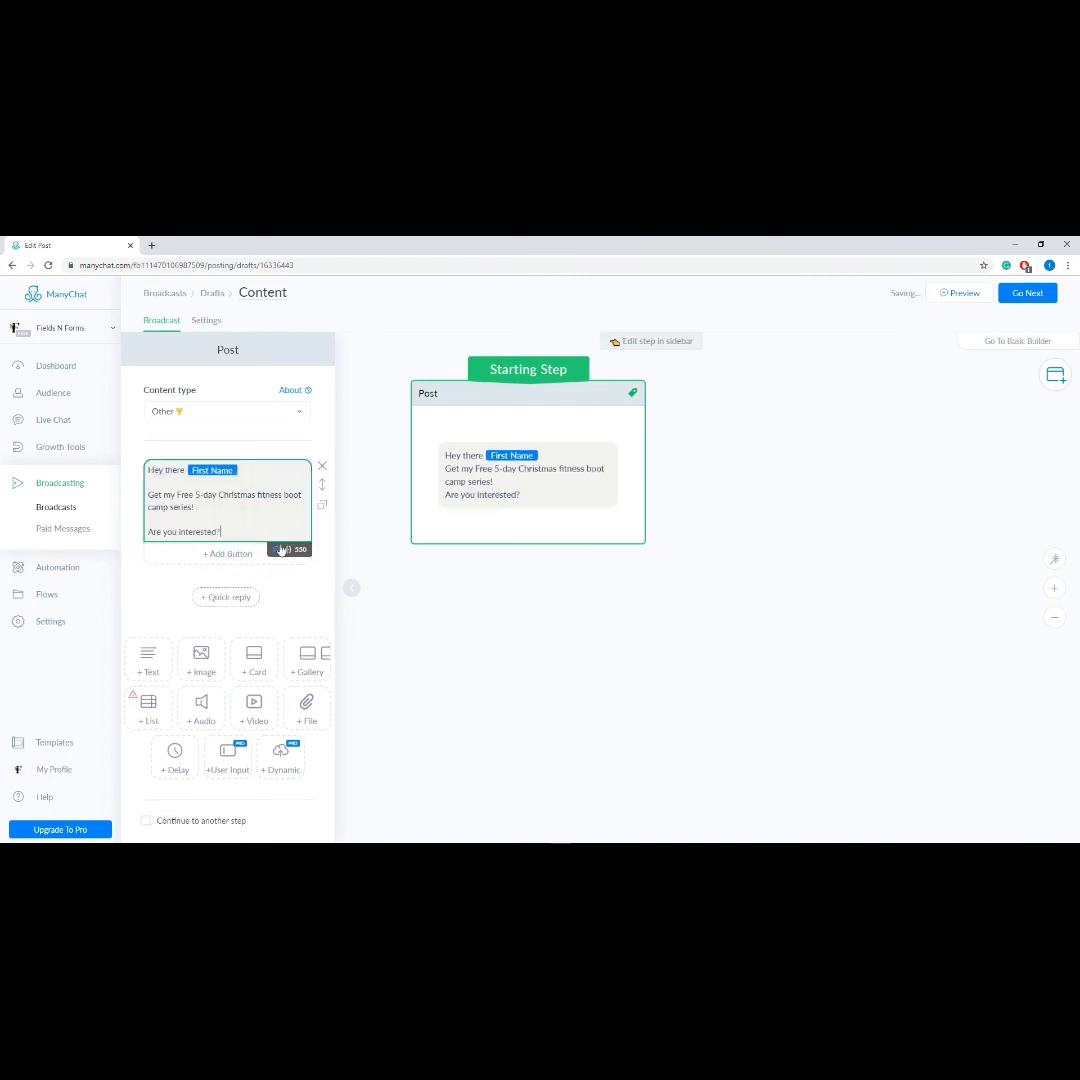
{"action": "left_click", "coordinate": [270, 552]}
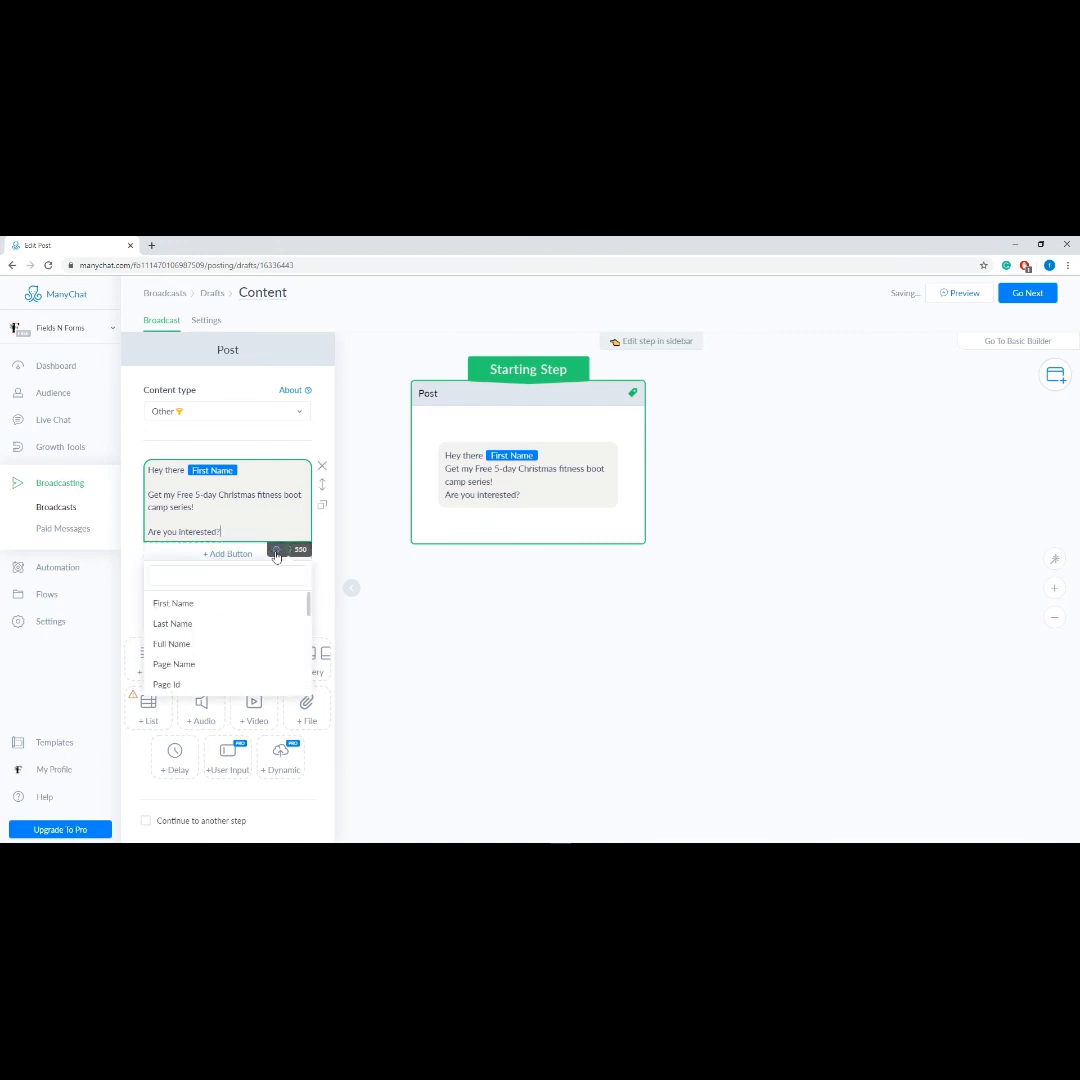
{"action": "left_click", "coordinate": [276, 549]}
{"action": "left_click", "coordinate": [266, 473]}
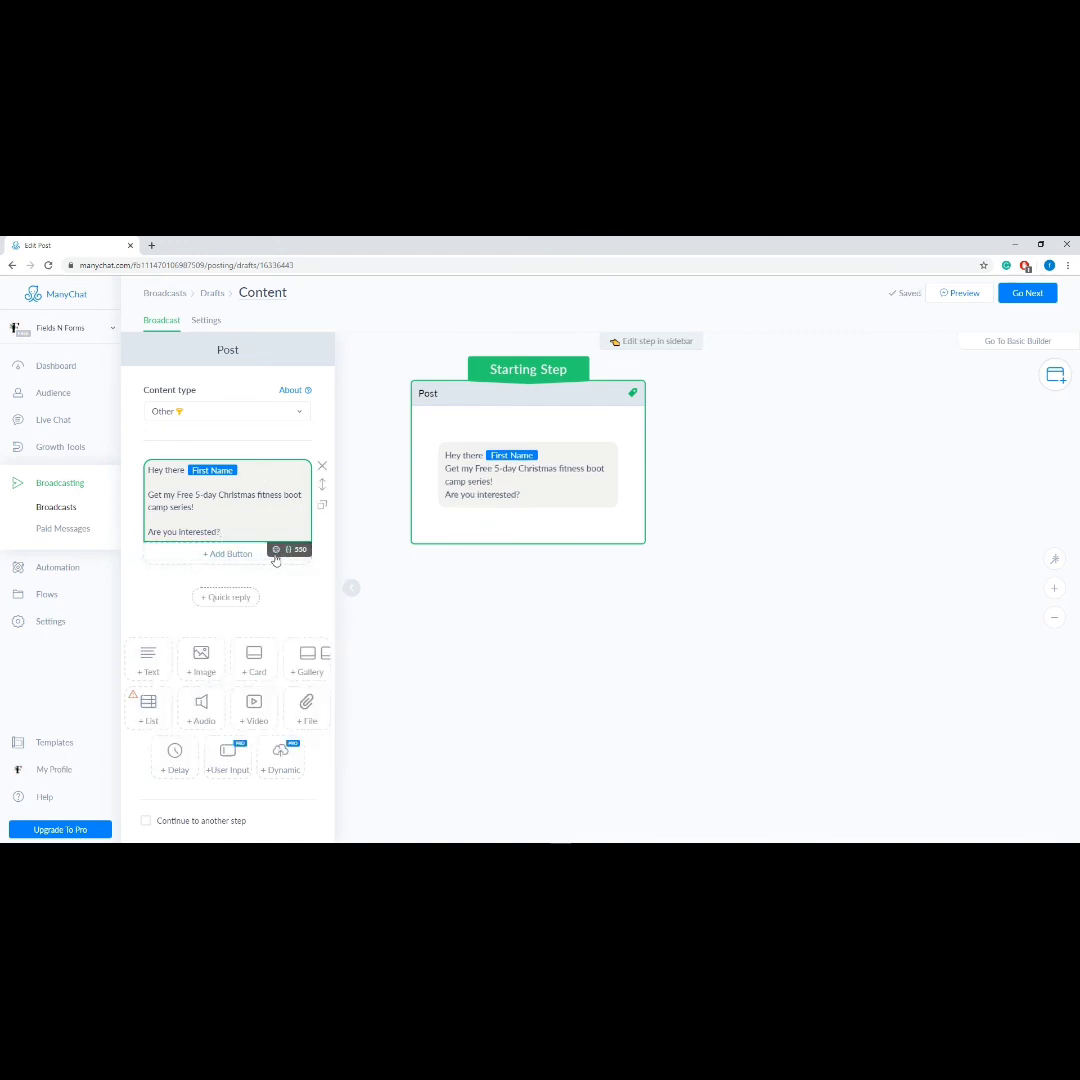
{"action": "left_click", "coordinate": [276, 549]}
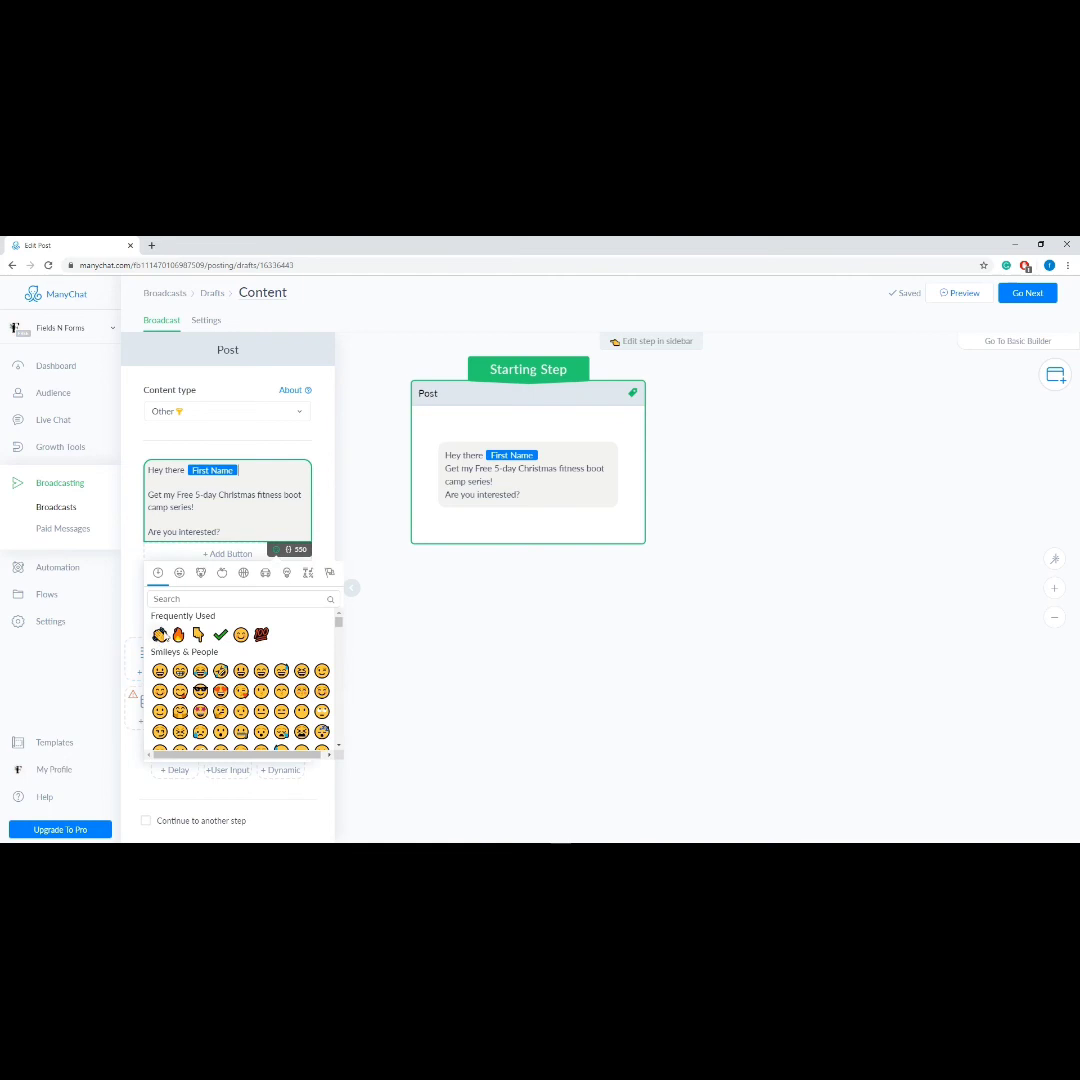
{"action": "left_click", "coordinate": [158, 636]}
{"action": "left_click", "coordinate": [237, 532]}
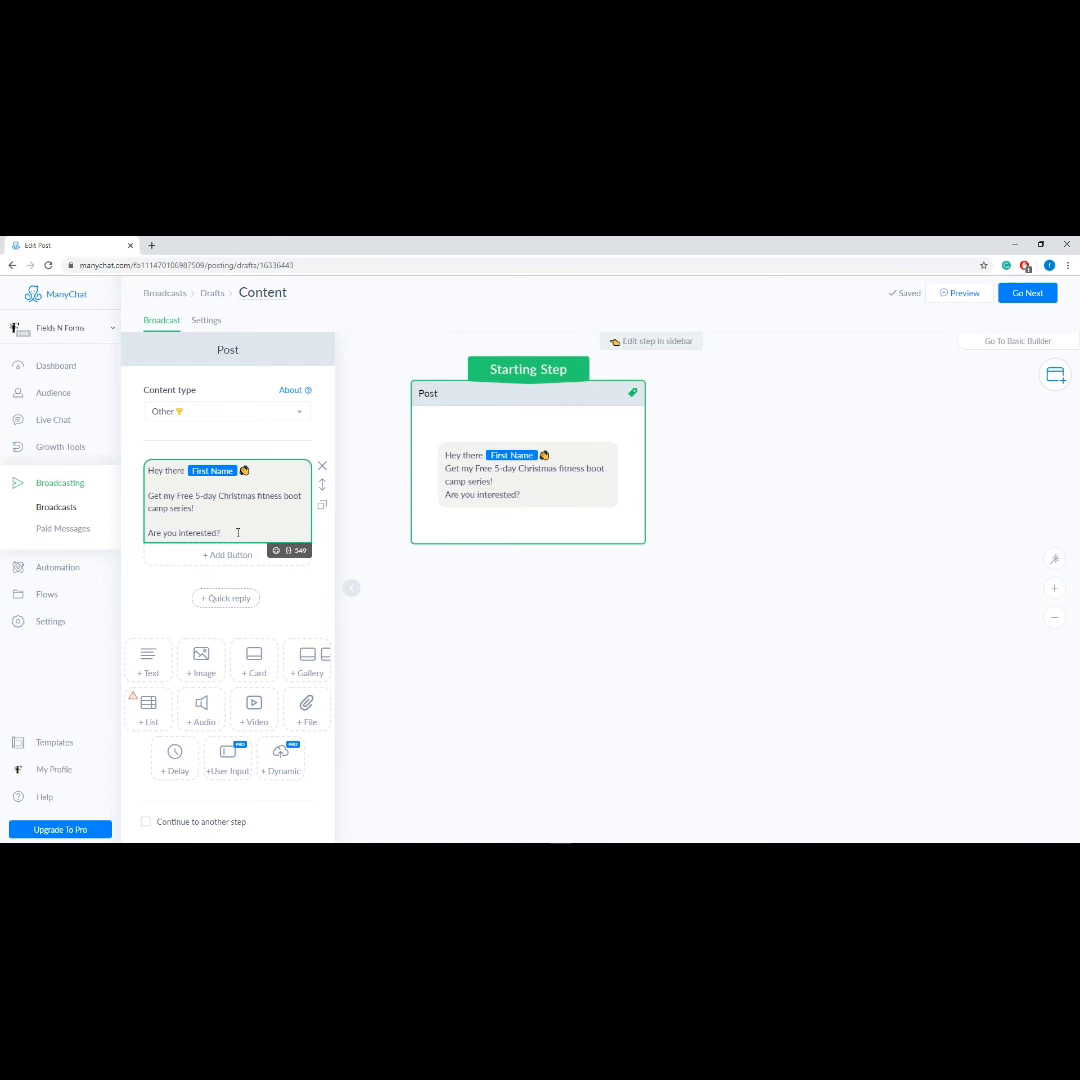
Step: Add two buttons to the starting message, titled "Yes, I'm interested!" and "No thank you"
{"action": "left_click", "coordinate": [236, 555]}
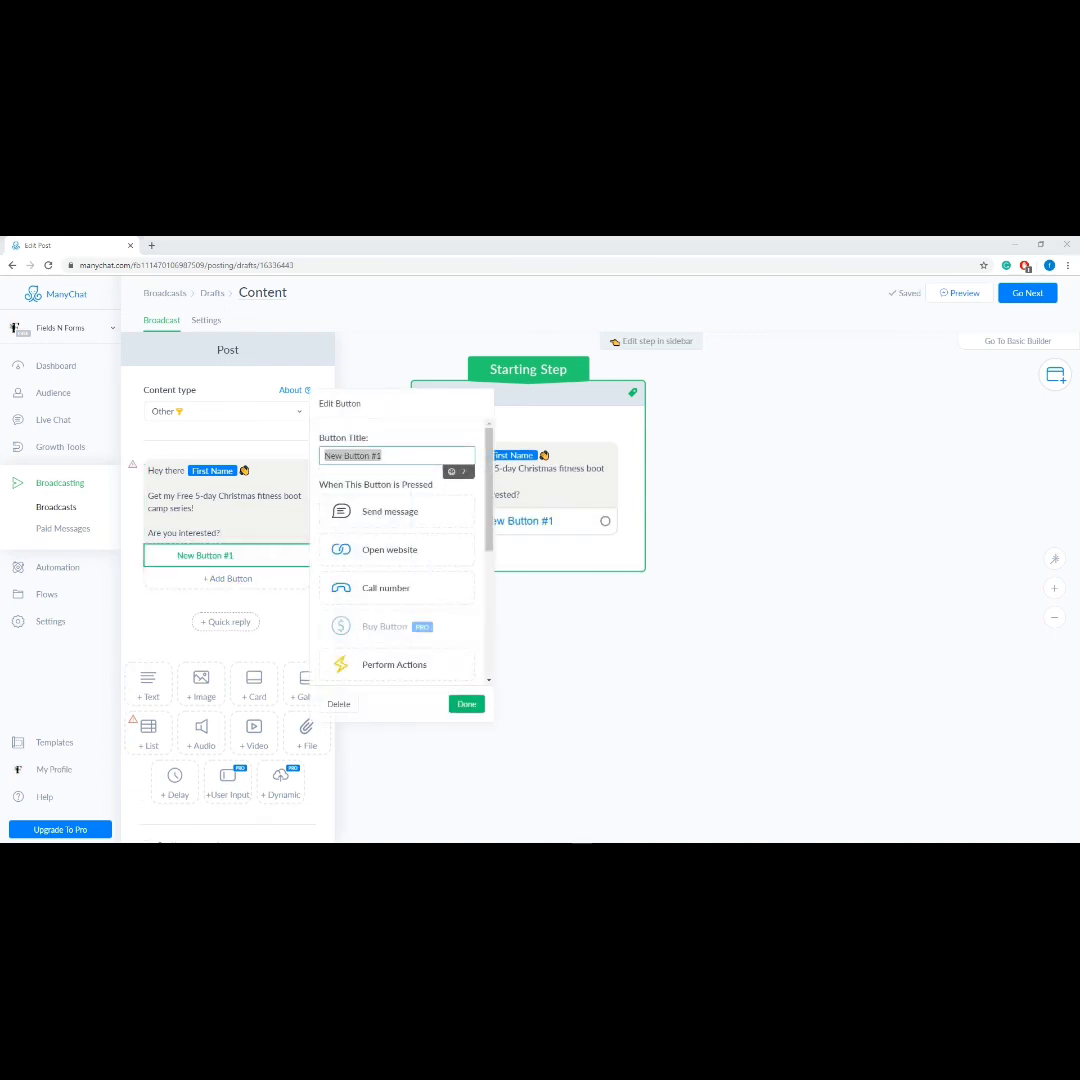
{"action": "left_click_drag", "start_coordinate": [380, 455], "coordinate": [240, 459]}
{"action": "type", "text": "Yes, I'm interested!"}
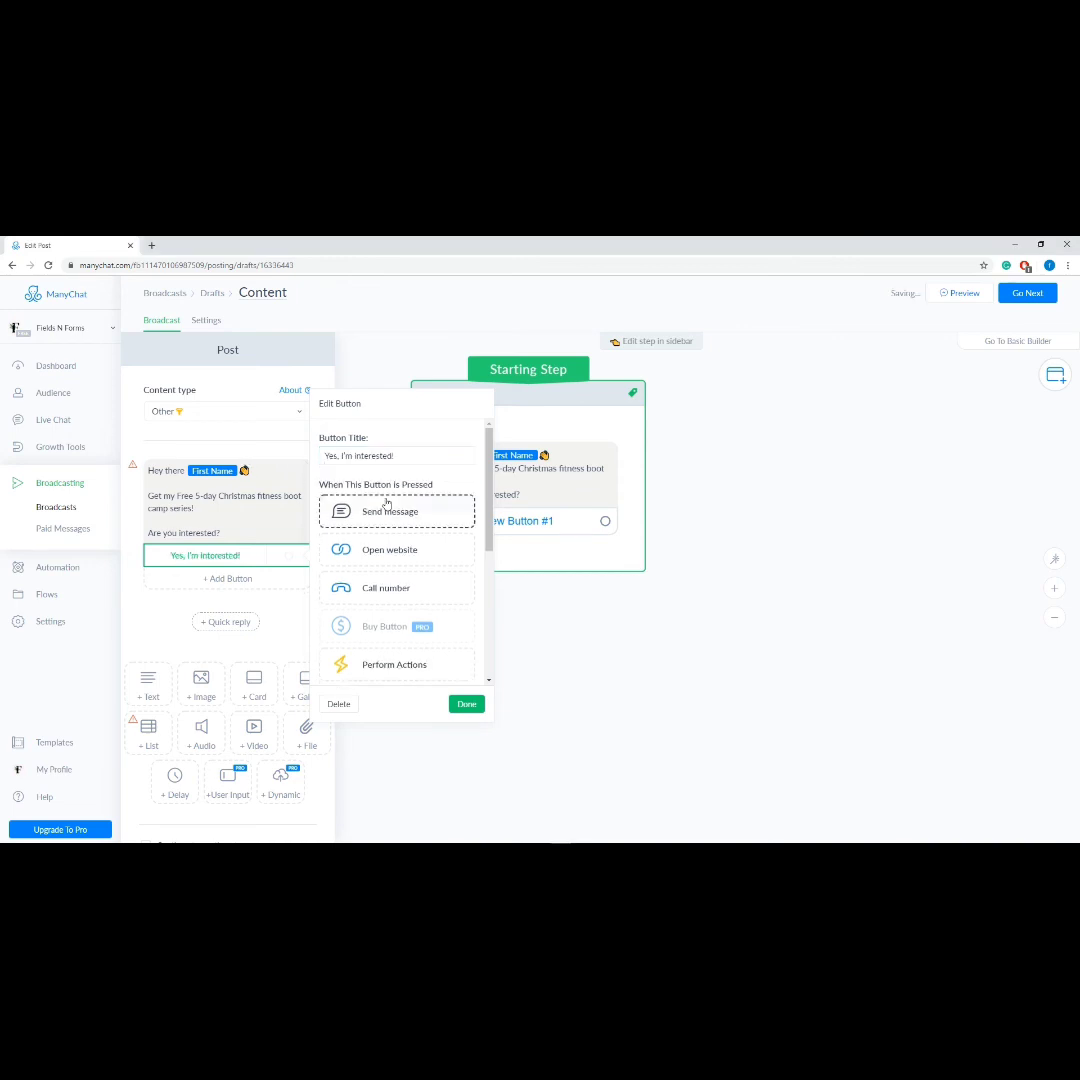
{"action": "left_click", "coordinate": [467, 704]}
{"action": "left_click", "coordinate": [228, 579]}
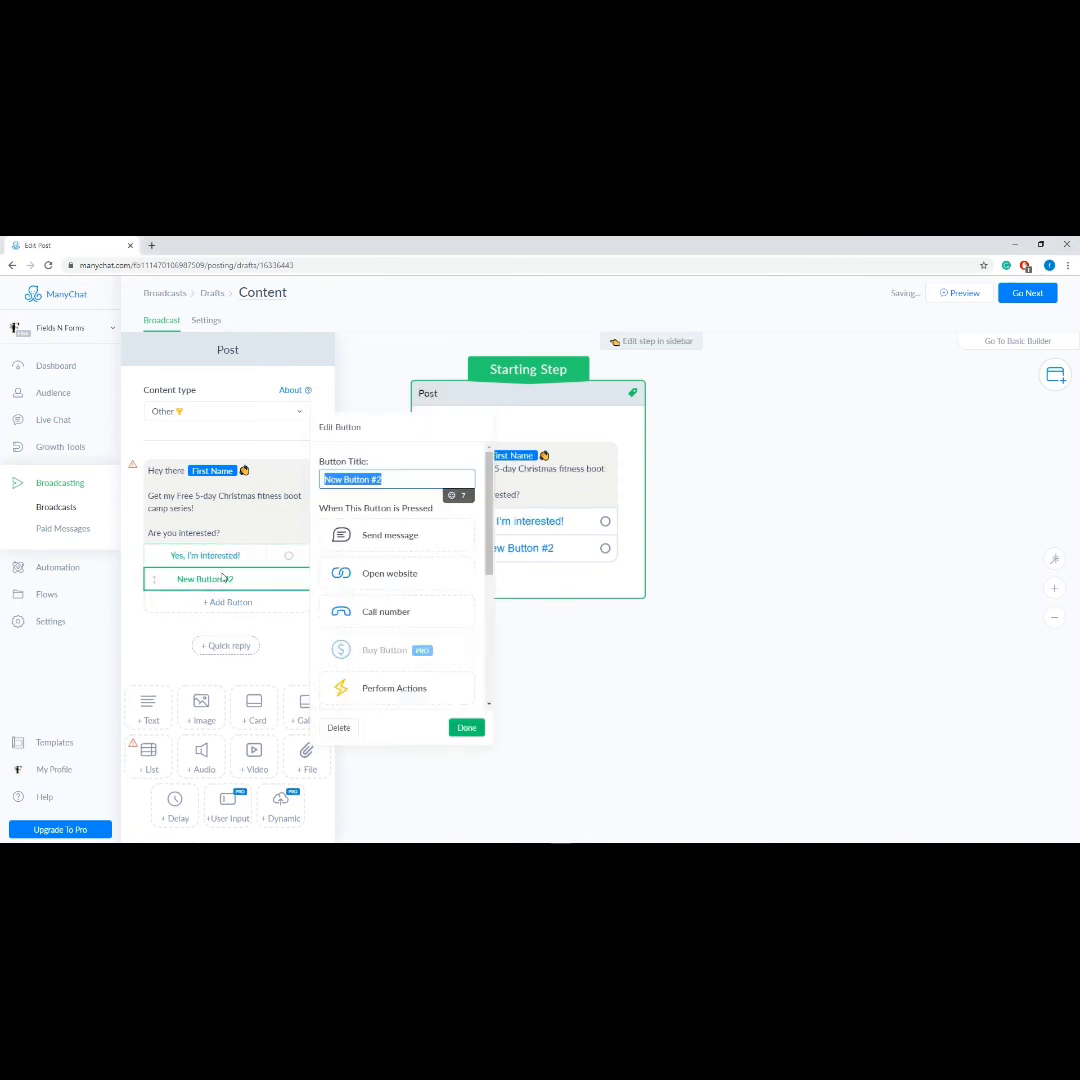
{"action": "type", "text": "No thank you"}
{"action": "left_click", "coordinate": [466, 728]}
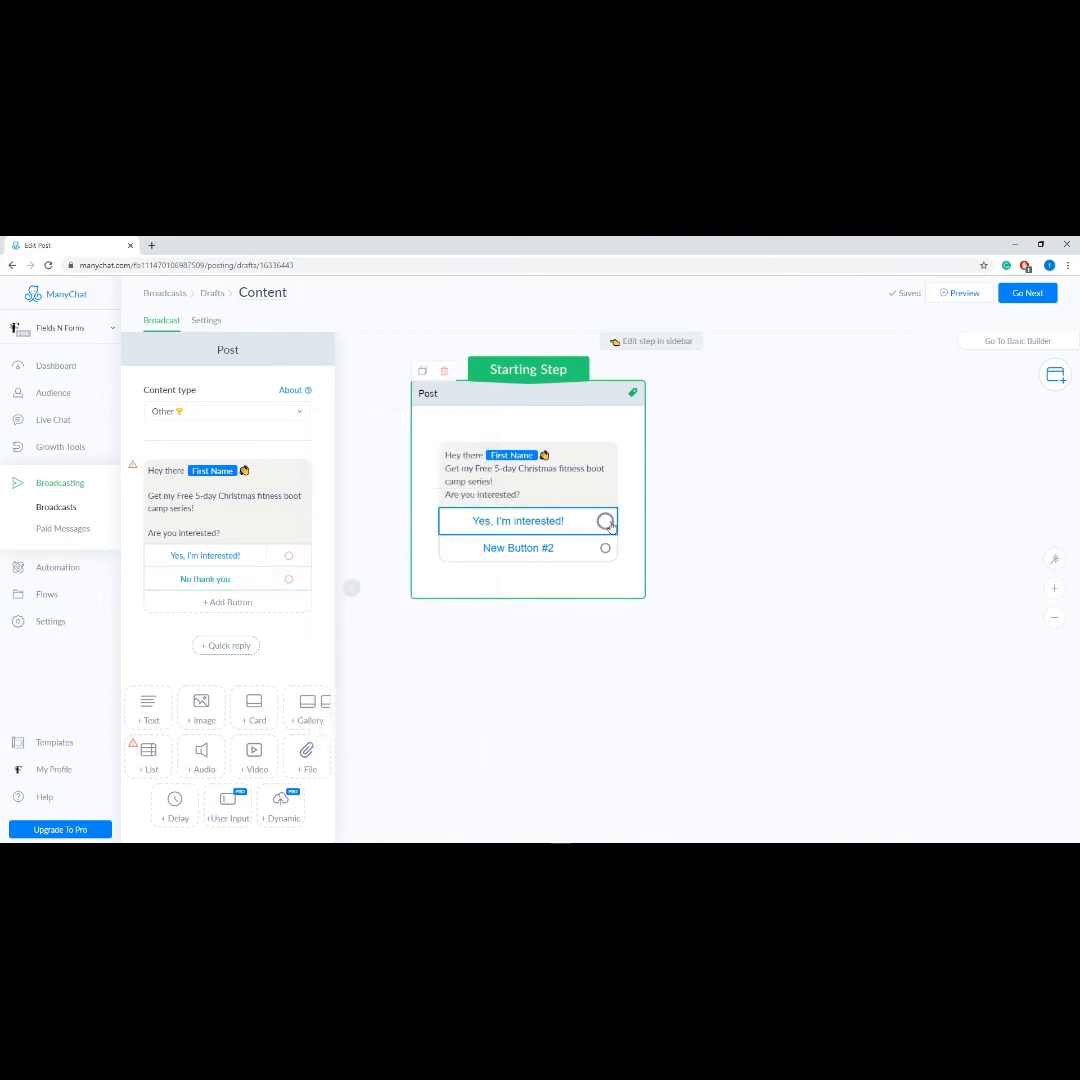
Step: Connect the "Yes, I'm interested!" button to a new Start another Flow step that runs the 5 Day Christmas Fitness Boot camp Series flow
{"action": "left_click_drag", "start_coordinate": [605, 521], "coordinate": [695, 389]}
{"action": "left_click", "coordinate": [730, 430]}
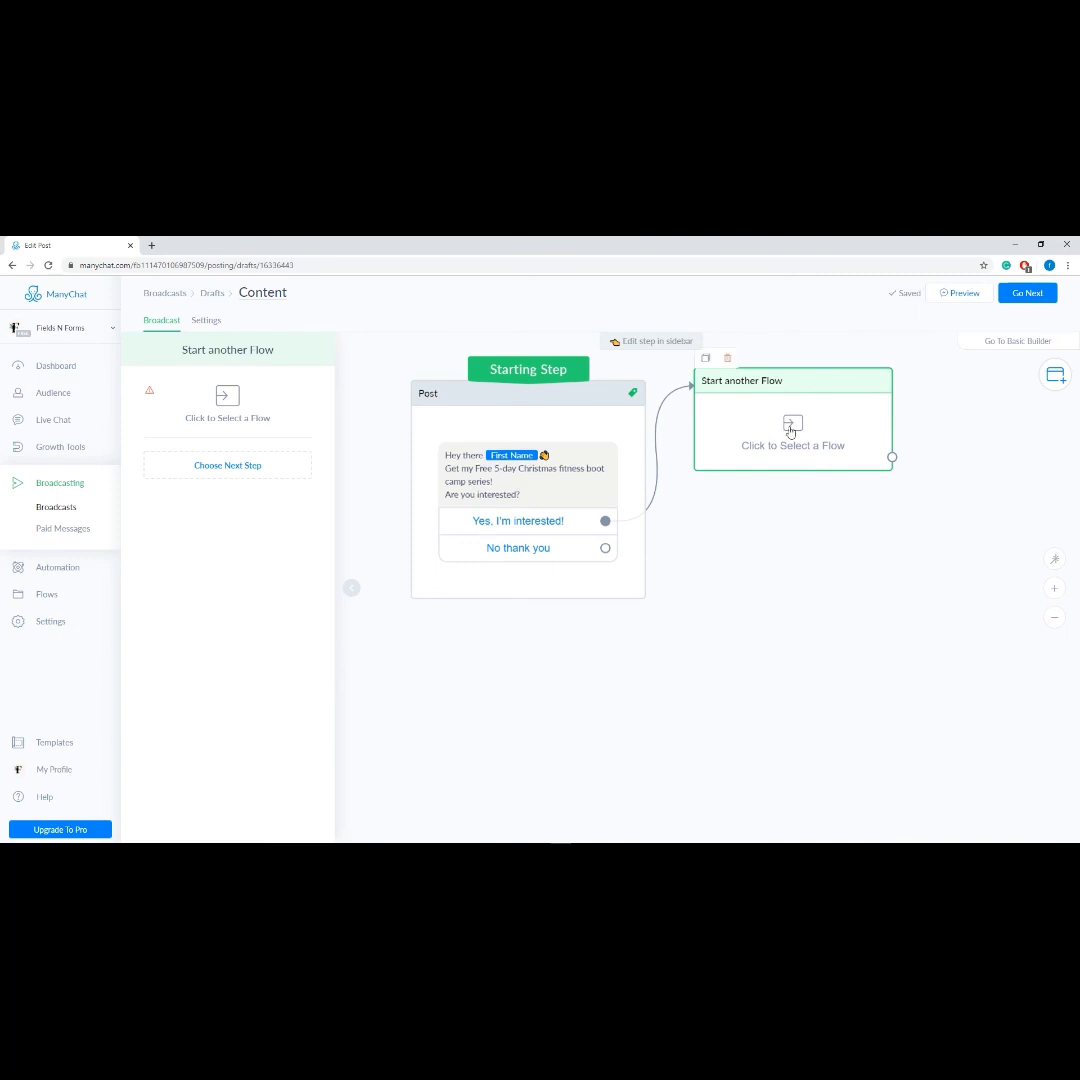
{"action": "left_click", "coordinate": [790, 430]}
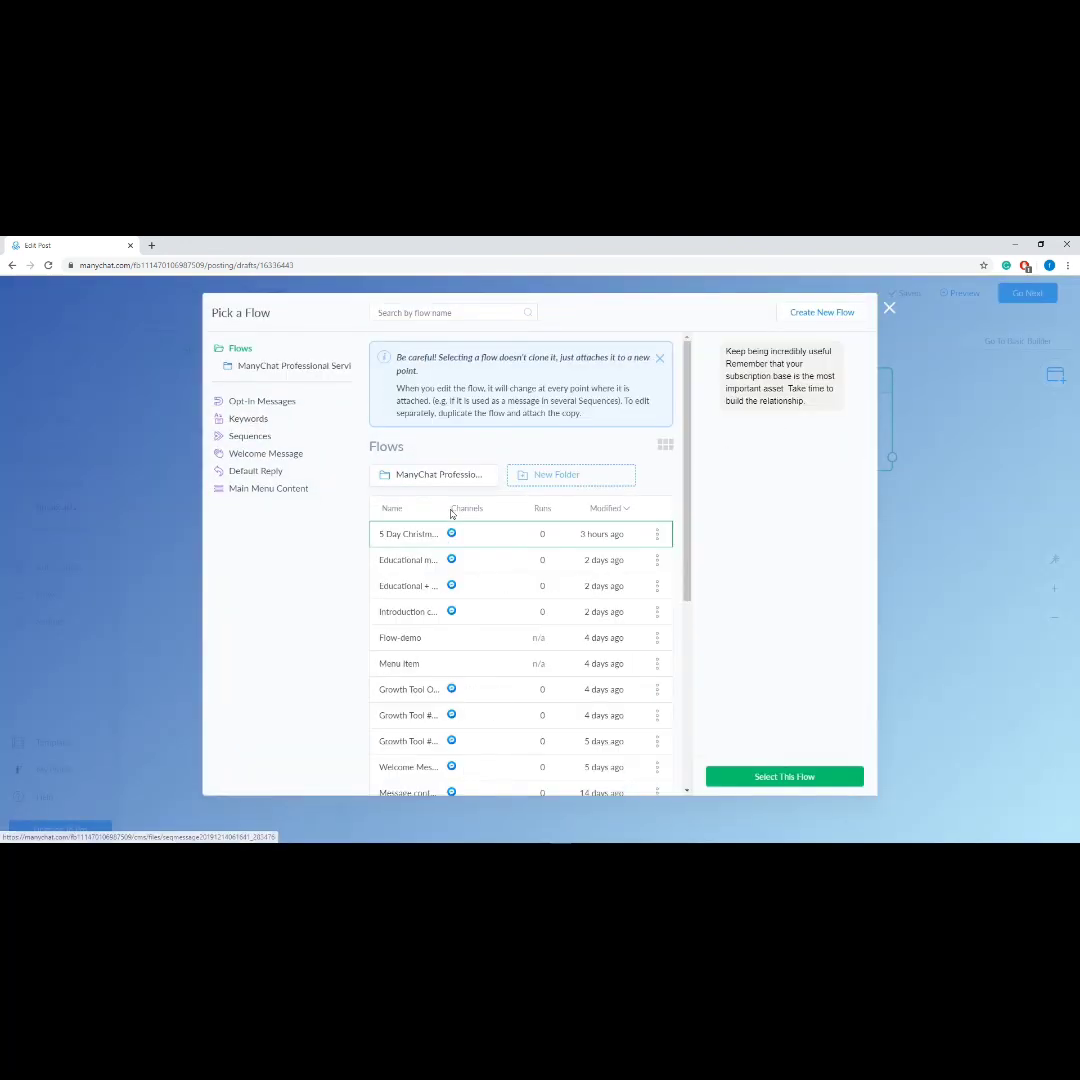
{"action": "left_click", "coordinate": [800, 779]}
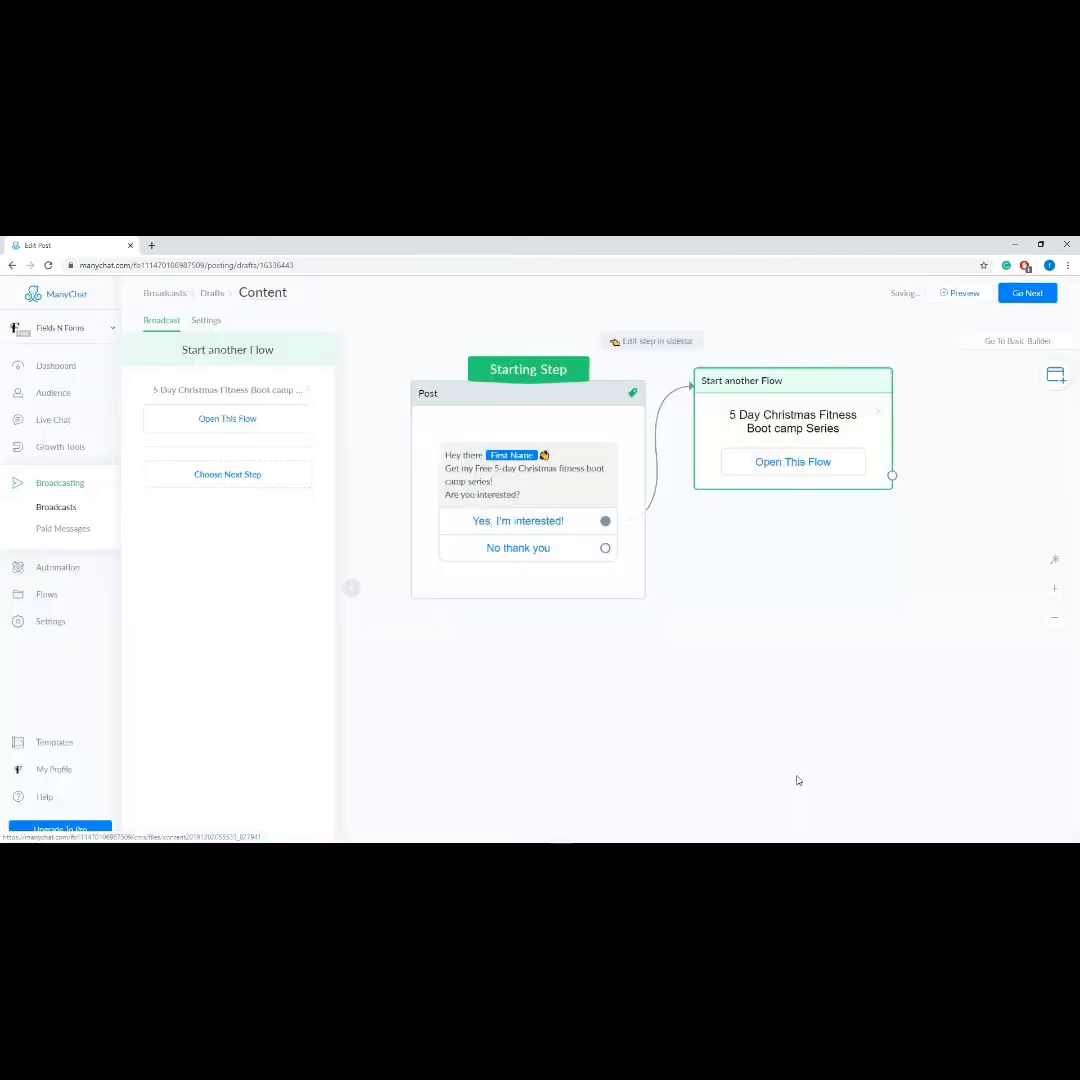
Step: Connect "No thank you" to a new Send Message step reading "No problem [First Name]! If you change your mind, we'll be right here waiting for you."
{"action": "left_click", "coordinate": [605, 548]}
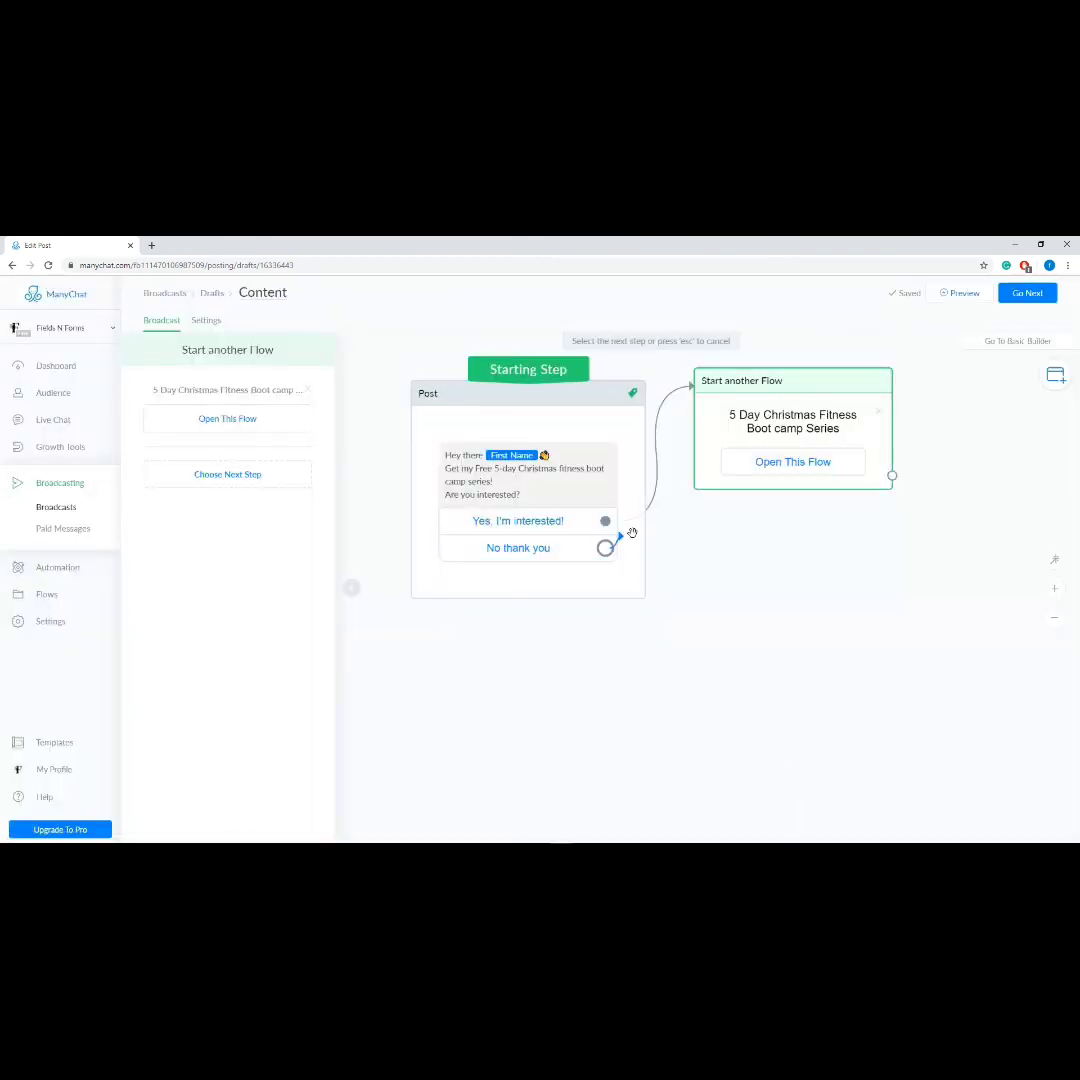
{"action": "left_click", "coordinate": [700, 535]}
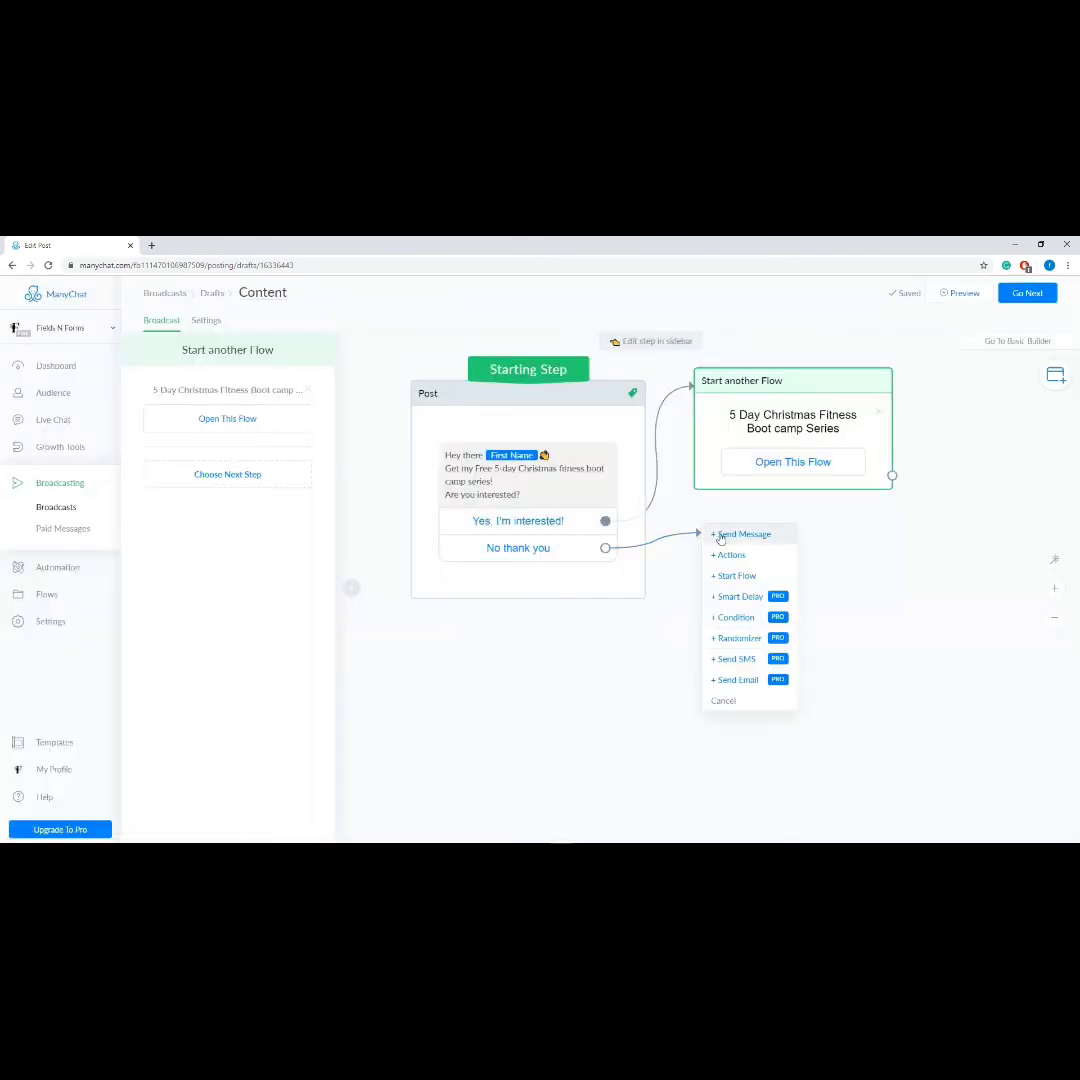
{"action": "left_click", "coordinate": [725, 534]}
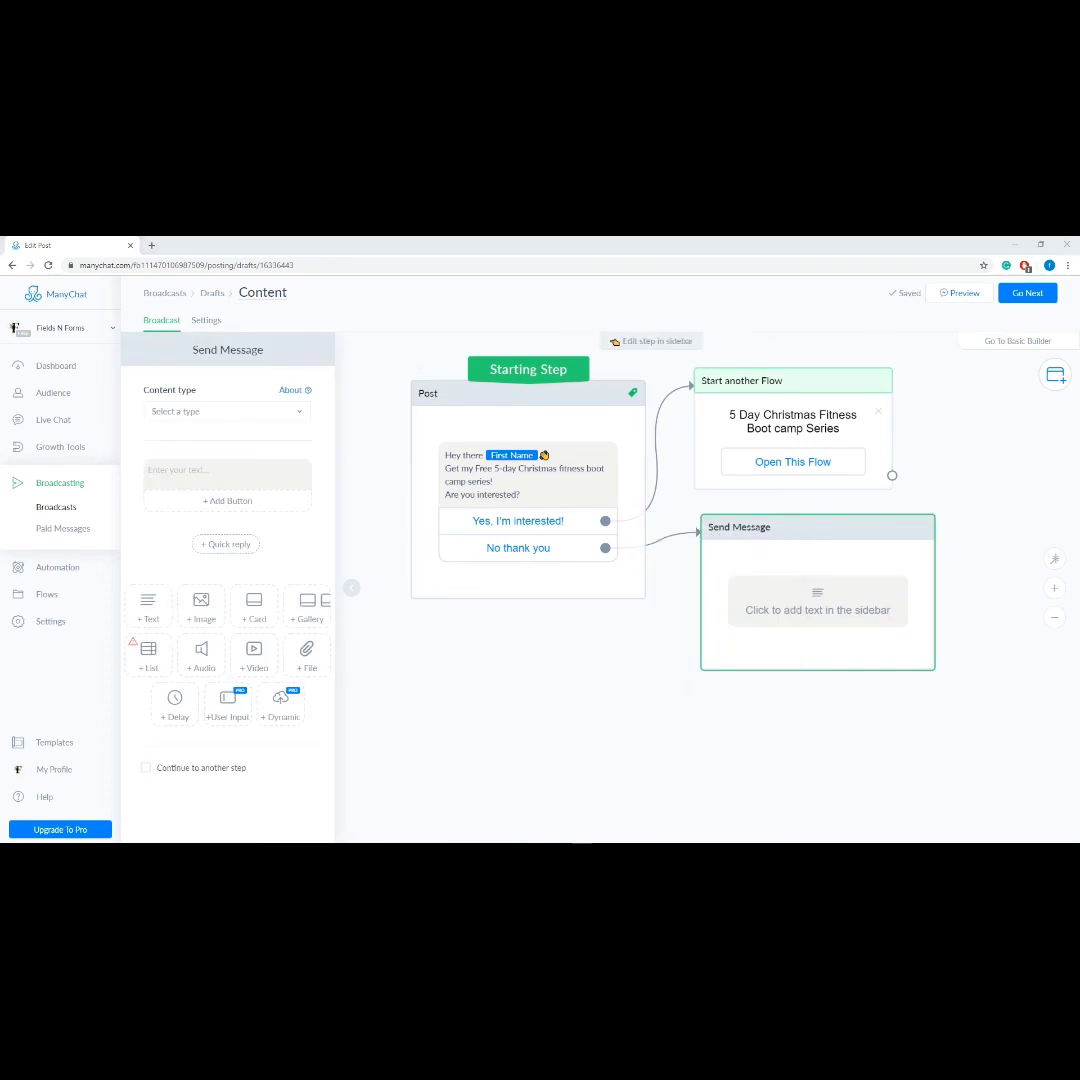
{"action": "left_click", "coordinate": [227, 472]}
{"action": "type", "text": "No problem {First Name}!  If you change your mind, we'll be right here waiting for you."}
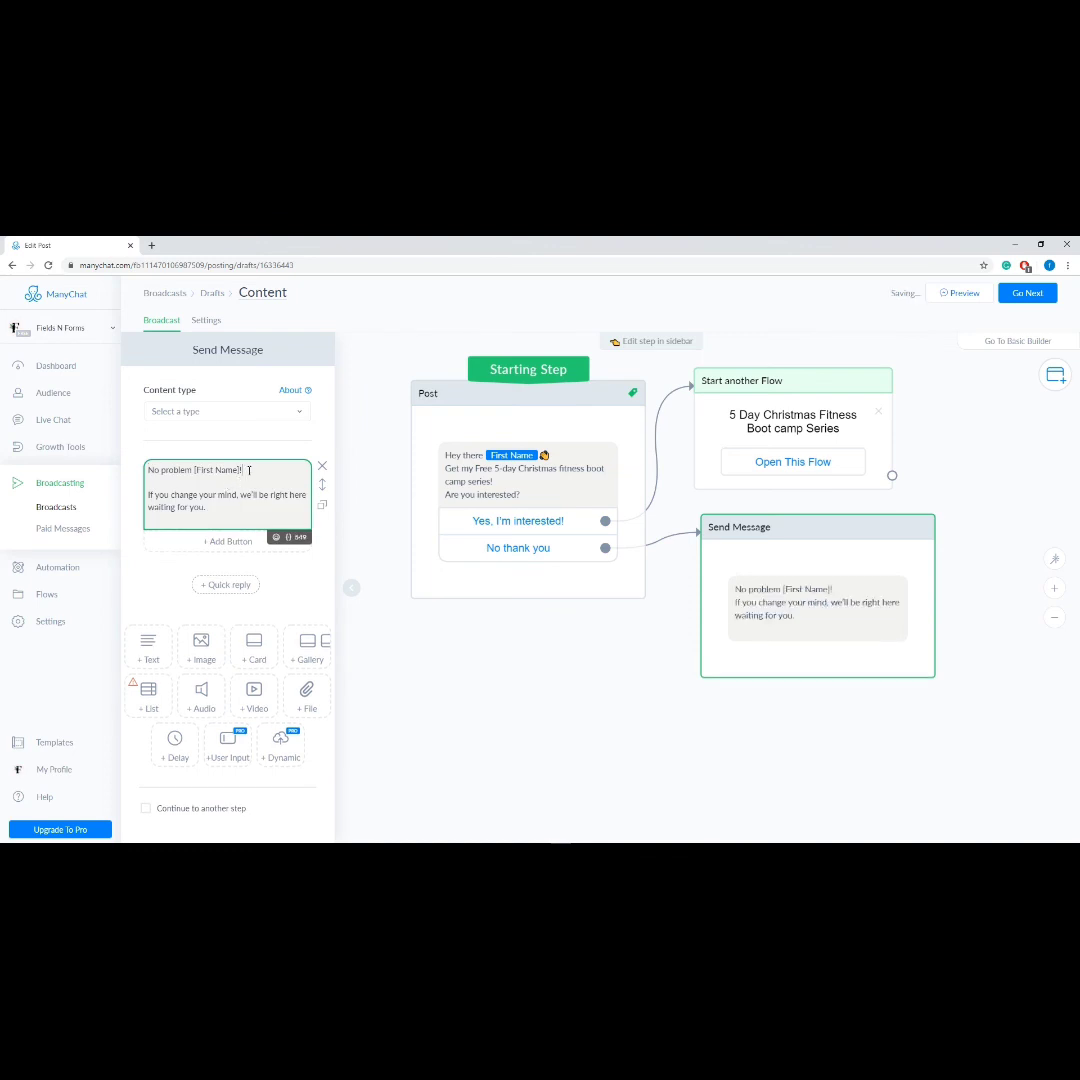
Step: Replace the typed [First Name] placeholder in the "No problem" message with the First Name dynamic field and remove the trailing blank line
{"action": "left_click_drag", "start_coordinate": [194, 470], "coordinate": [242, 470]}
{"action": "key", "text": "BackSpace"}
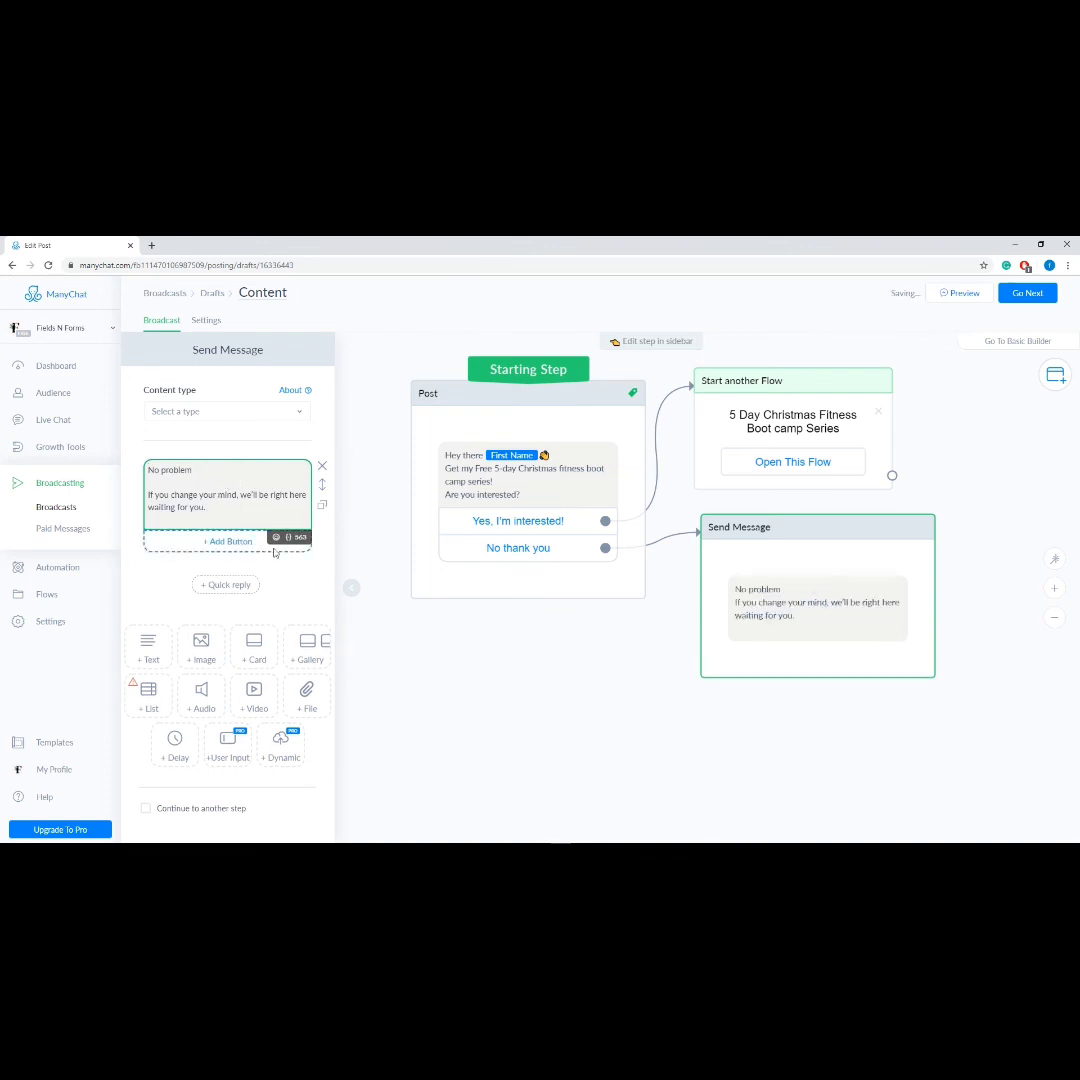
{"action": "left_click", "coordinate": [289, 537]}
{"action": "left_click", "coordinate": [231, 592]}
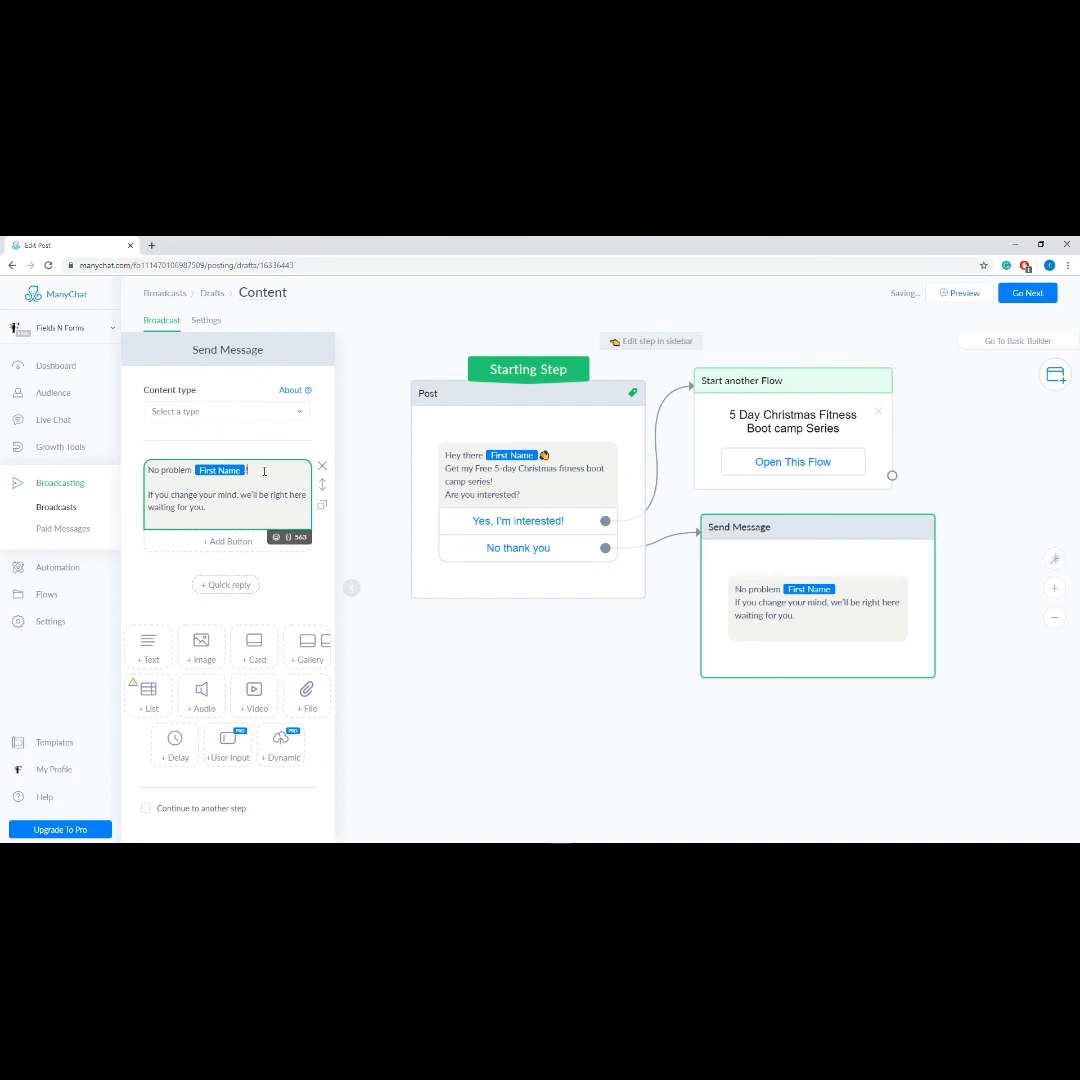
{"action": "key", "text": "BackSpace"}
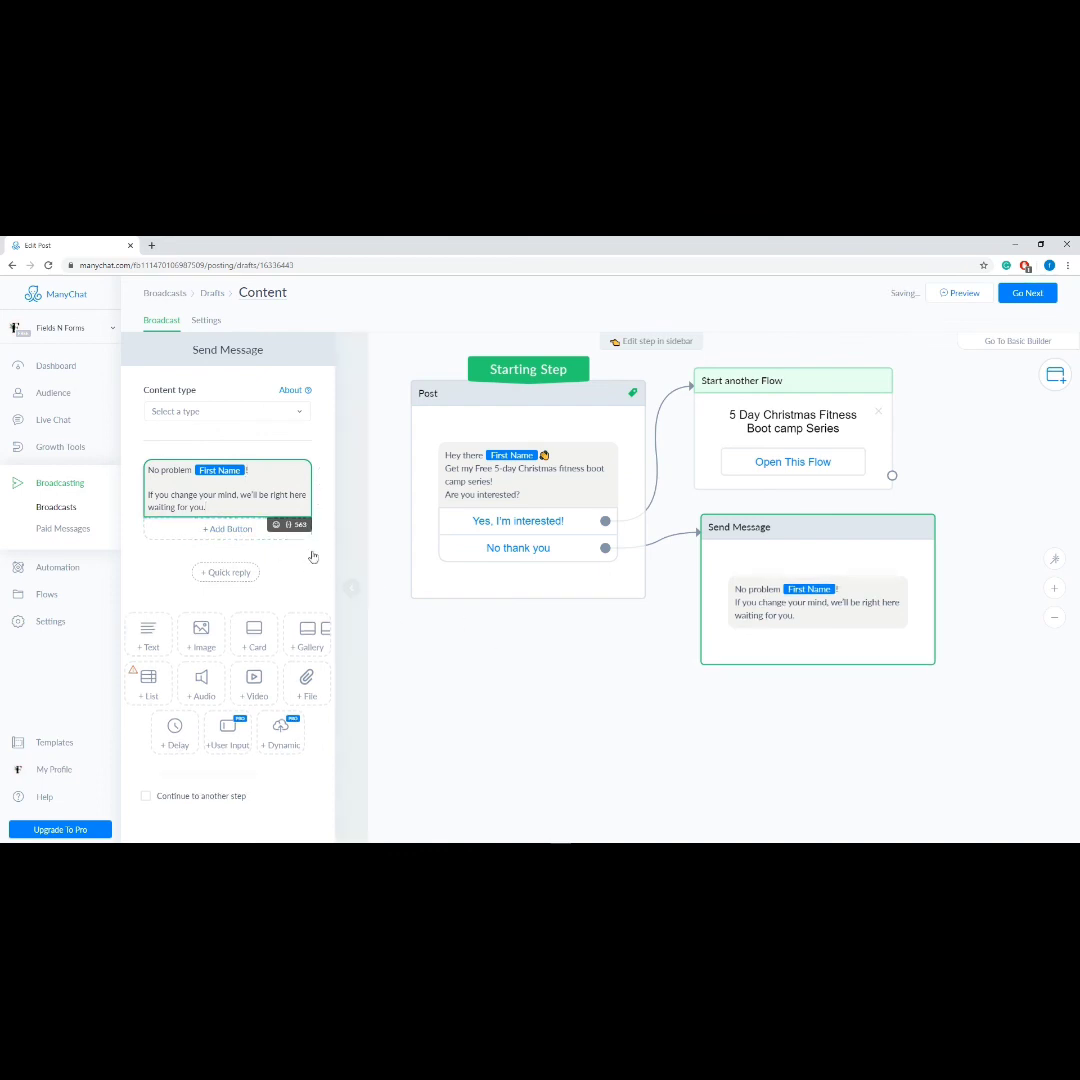
Step: Add a "Learn more" button to the "No problem" message and link it to the existing Start another Flow step
{"action": "left_click", "coordinate": [220, 529]}
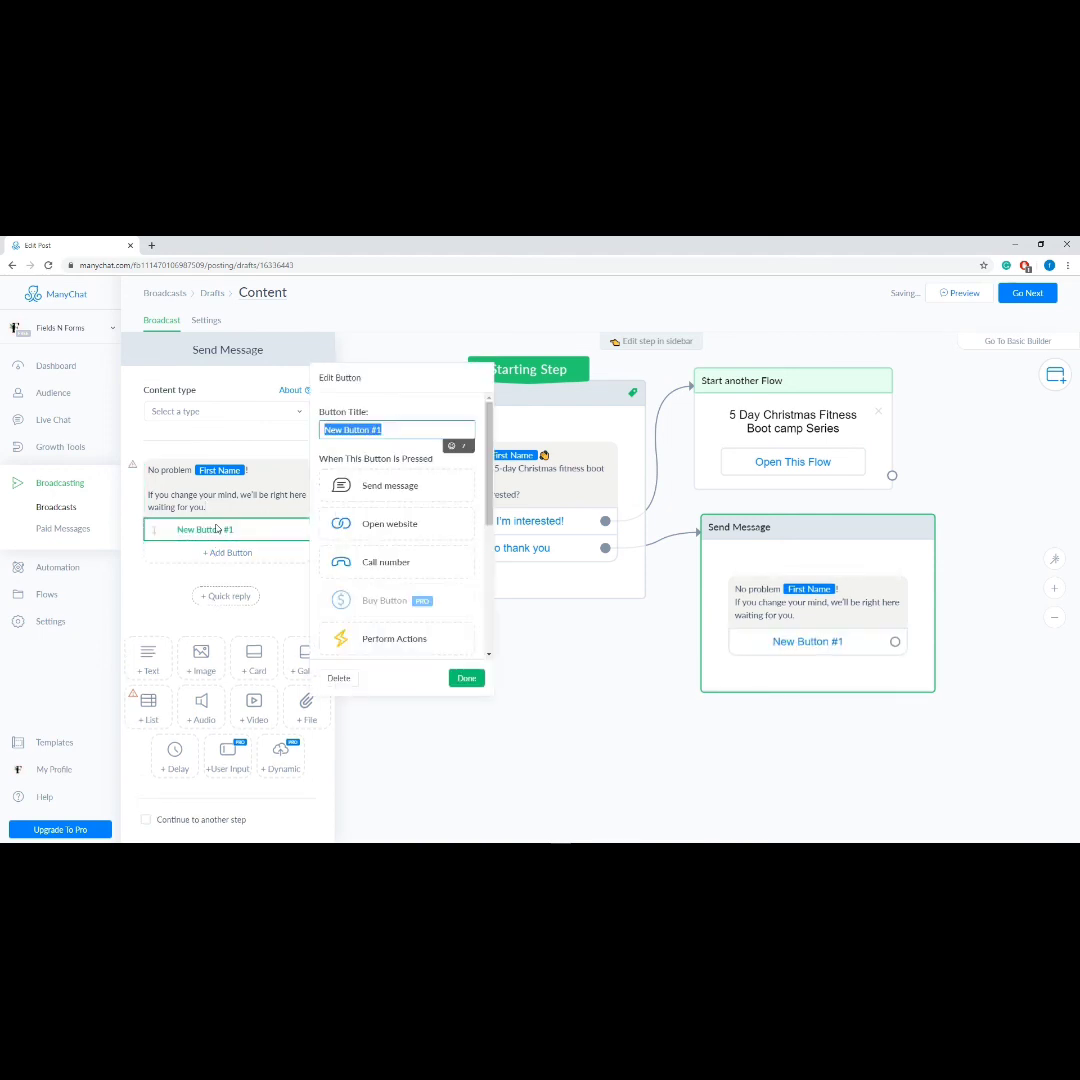
{"action": "type", "text": "Learn more"}
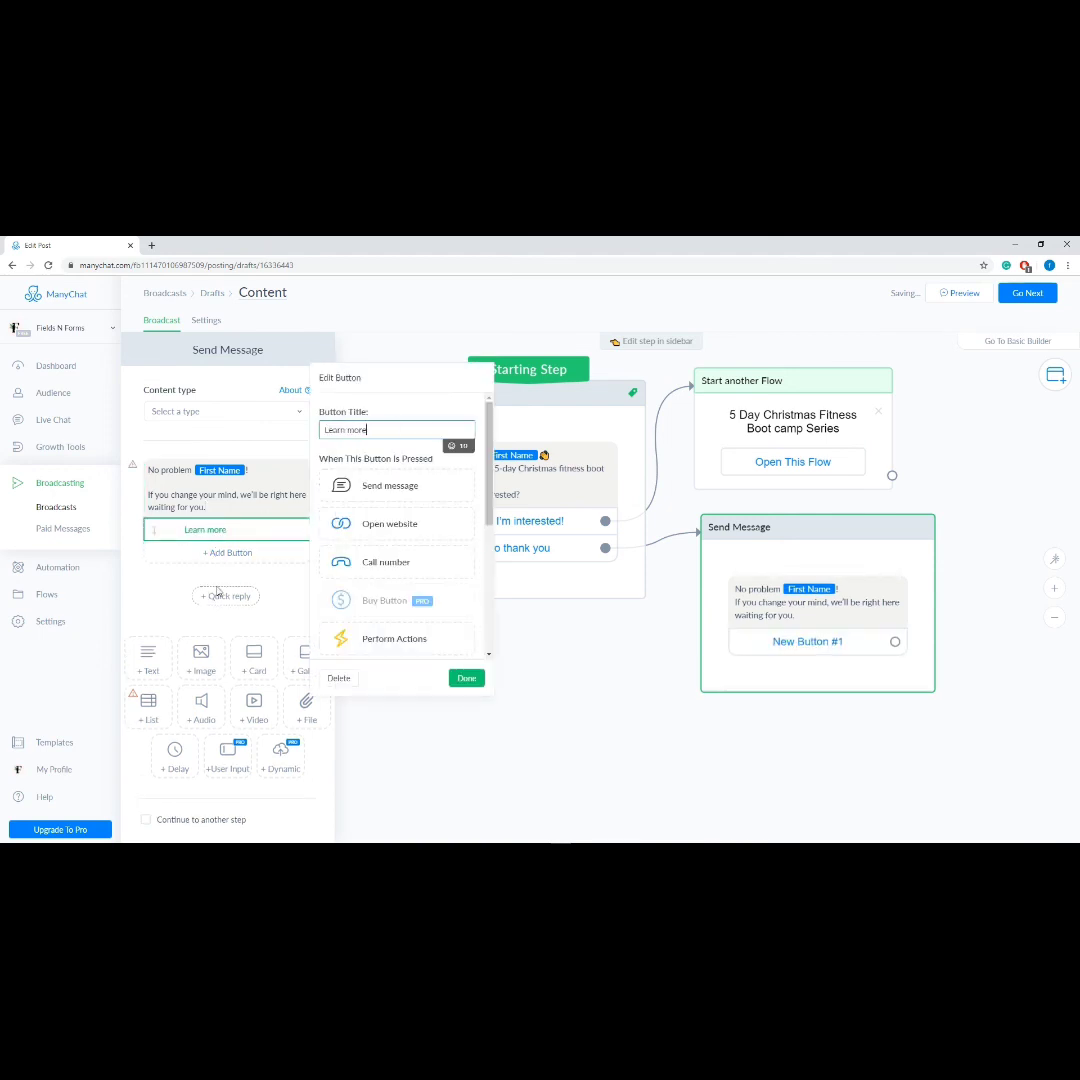
{"action": "left_click", "coordinate": [472, 689]}
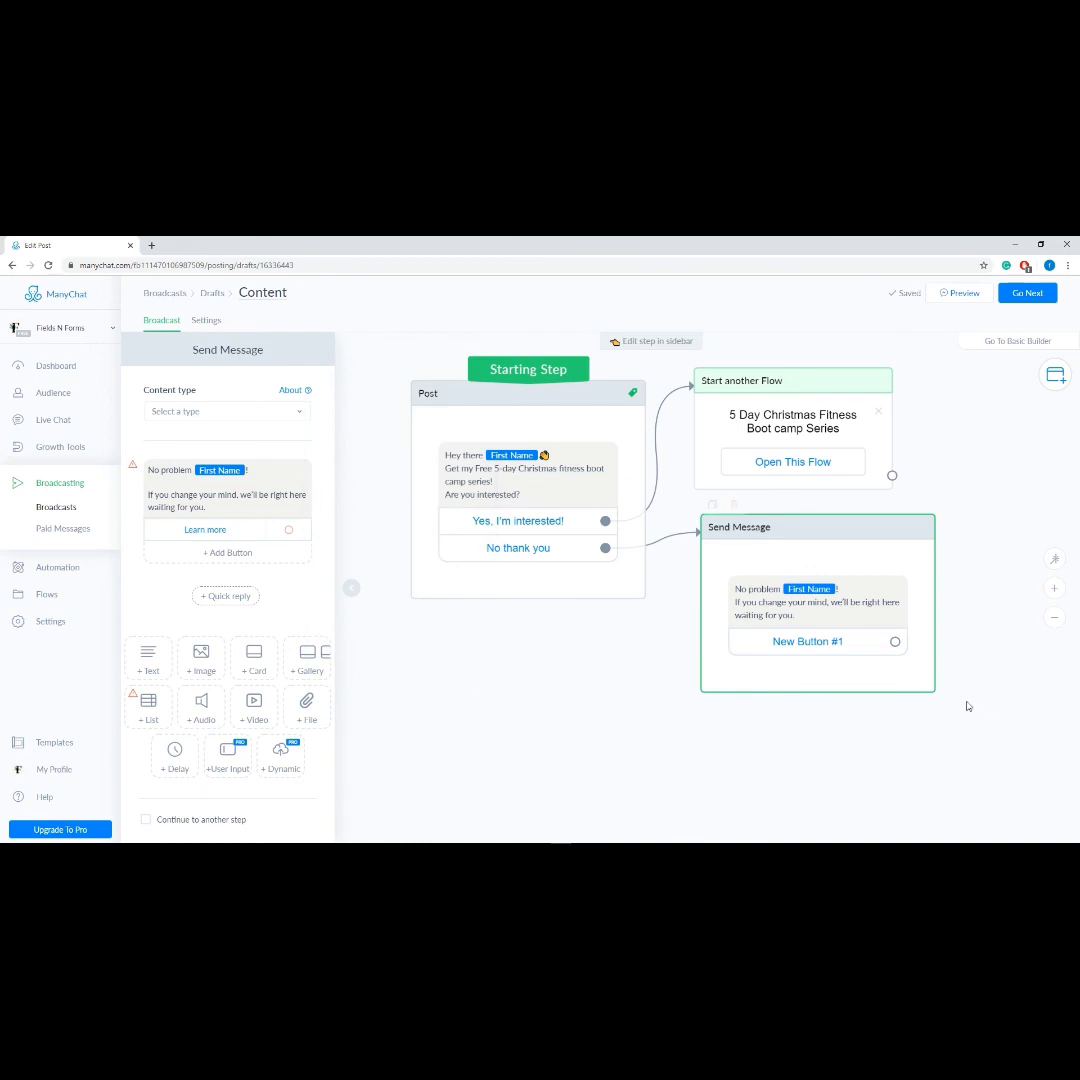
{"action": "left_click", "coordinate": [895, 641]}
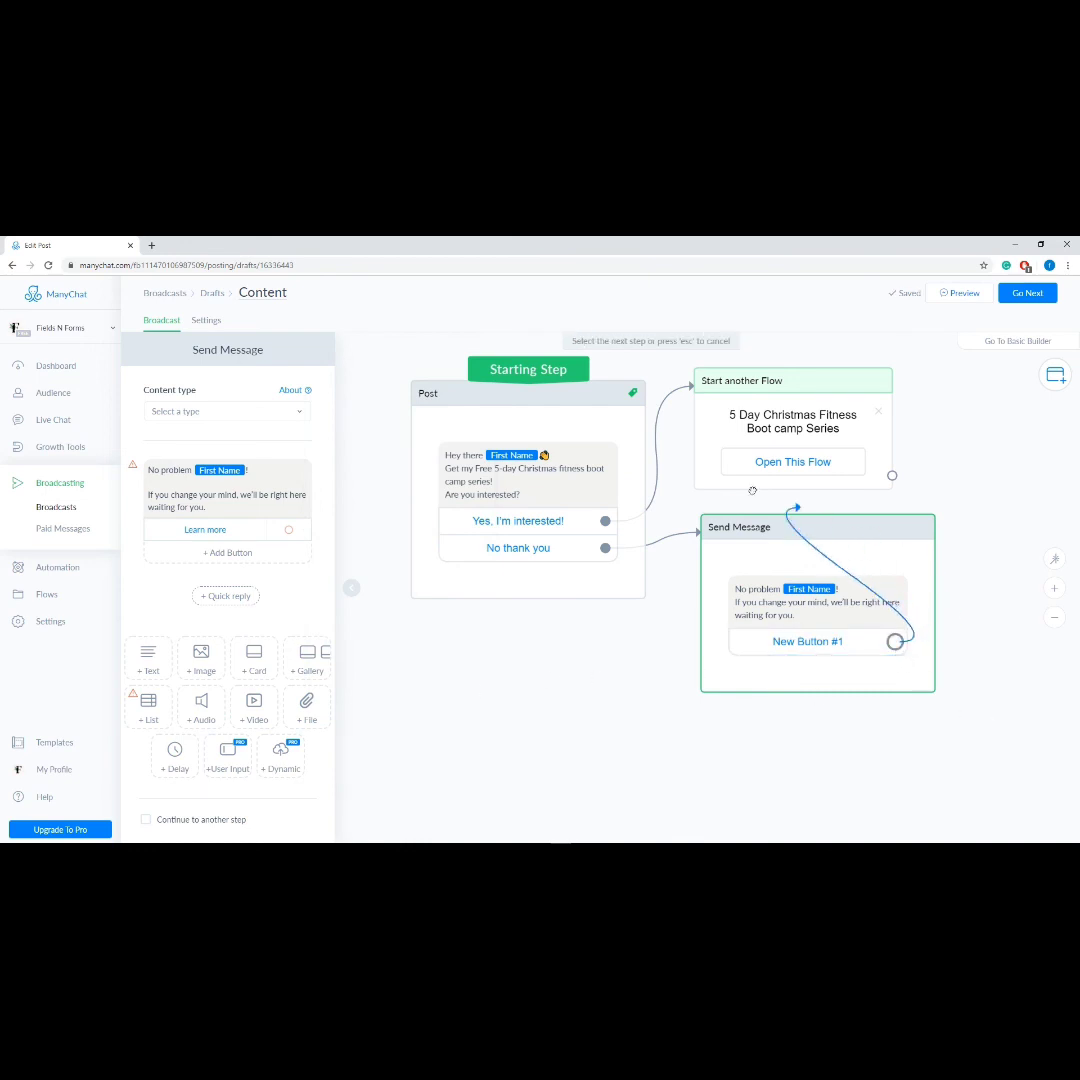
{"action": "left_click", "coordinate": [703, 387]}
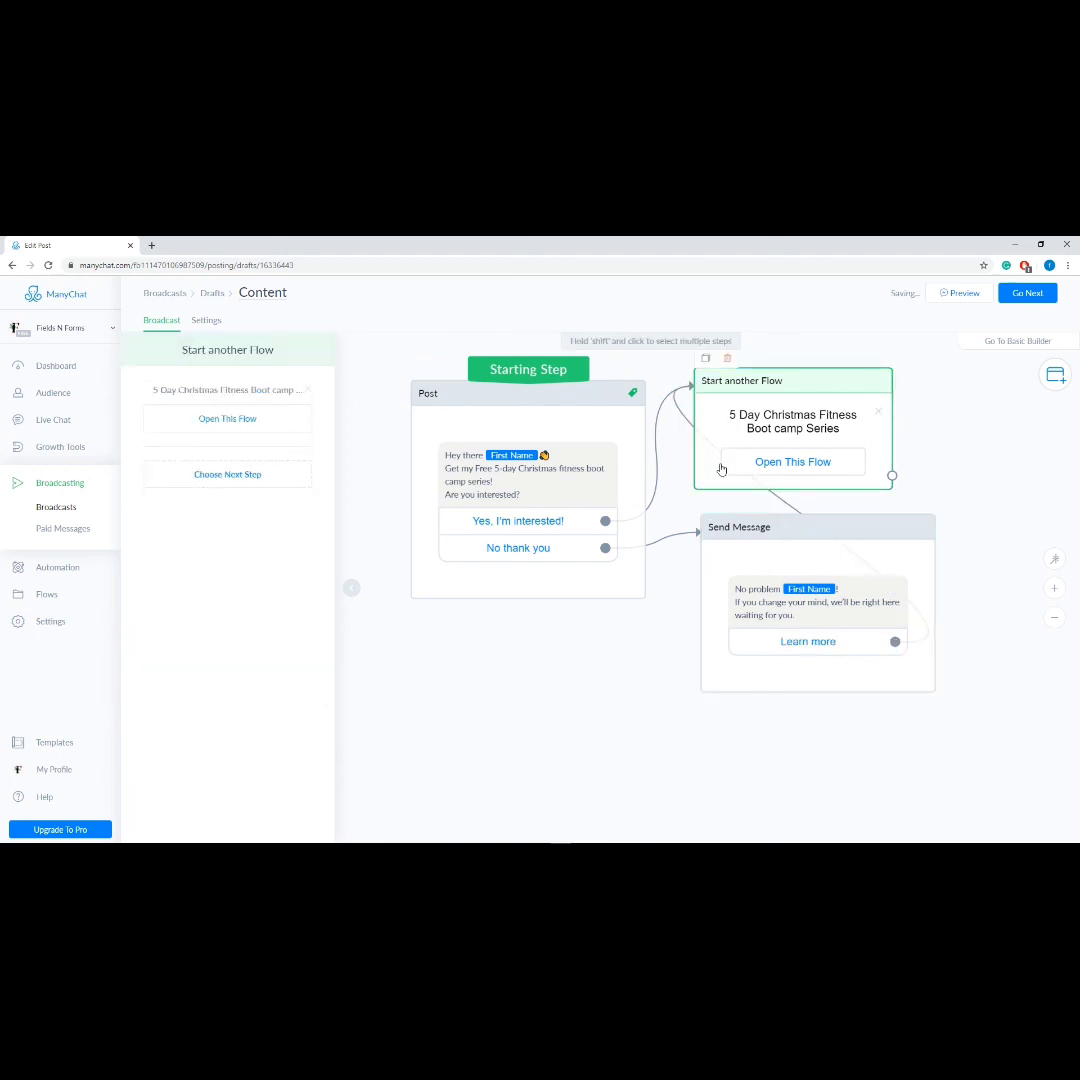
Step: Proceed to the broadcast's settings and choose Non-promotional or Mixed content as its content type
{"action": "left_click", "coordinate": [1035, 293]}
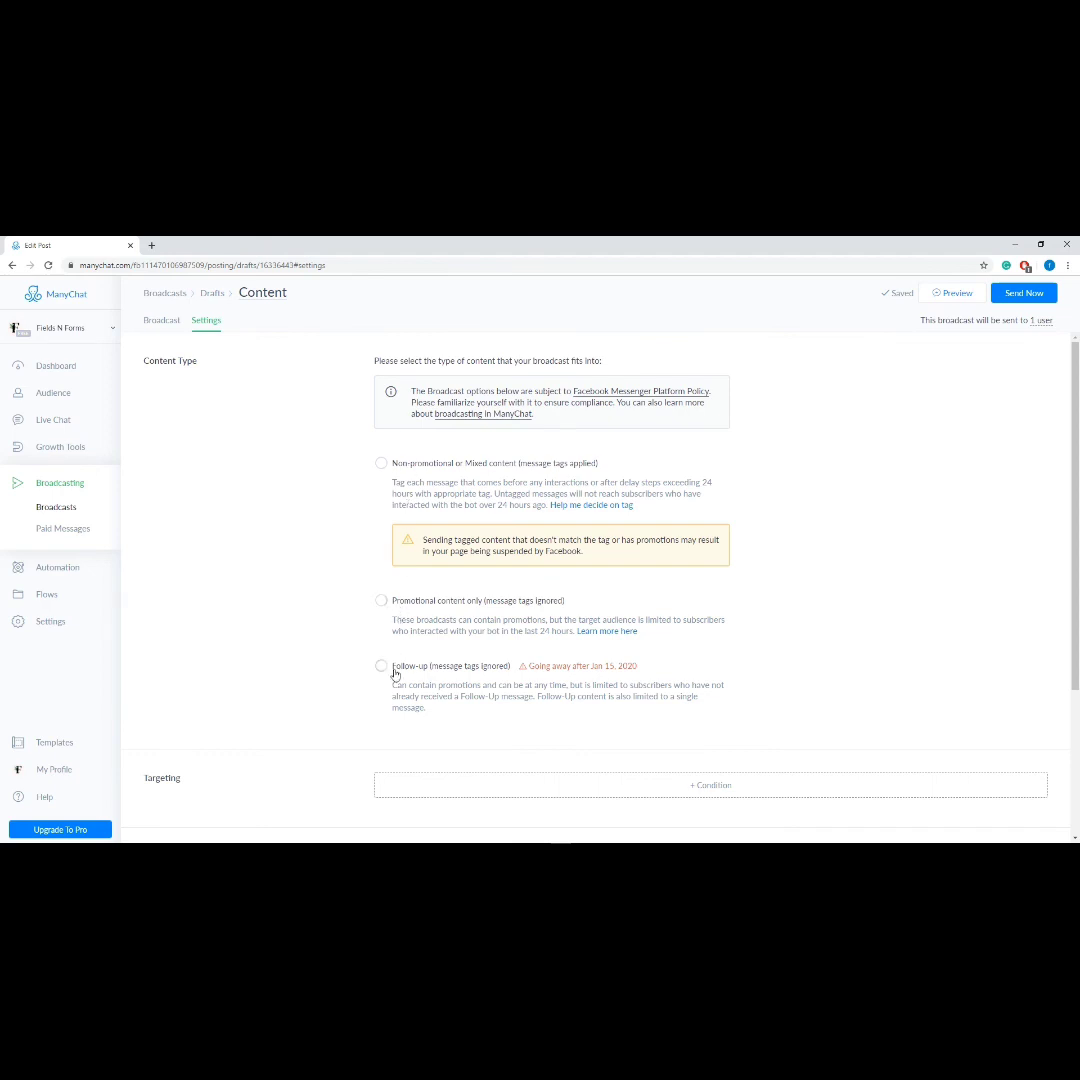
{"action": "left_click", "coordinate": [381, 463]}
Step: Review the conditions available for targeting the broadcast, without adding any
{"action": "left_click_drag", "start_coordinate": [1074, 427], "coordinate": [1074, 540]}
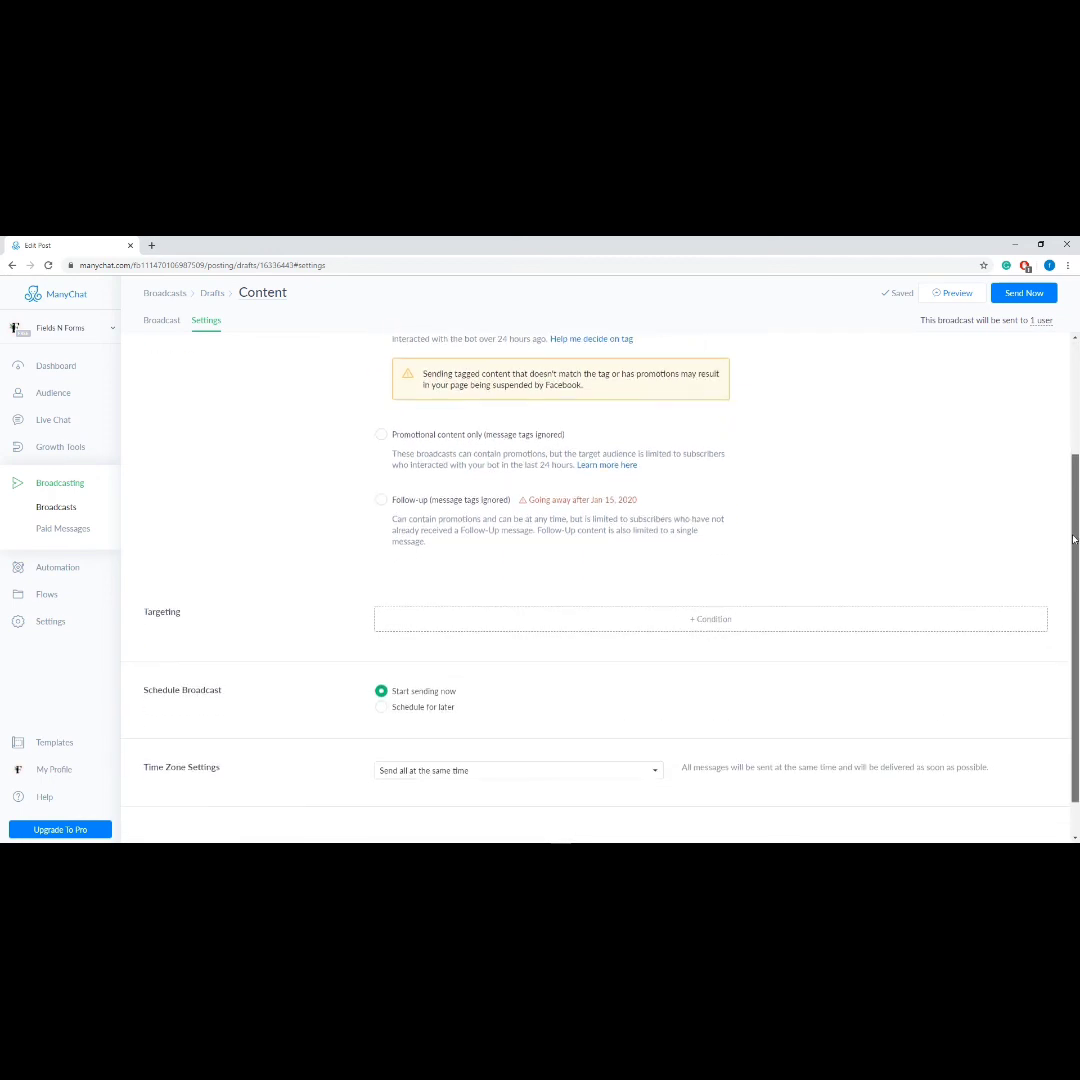
{"action": "left_click", "coordinate": [541, 621]}
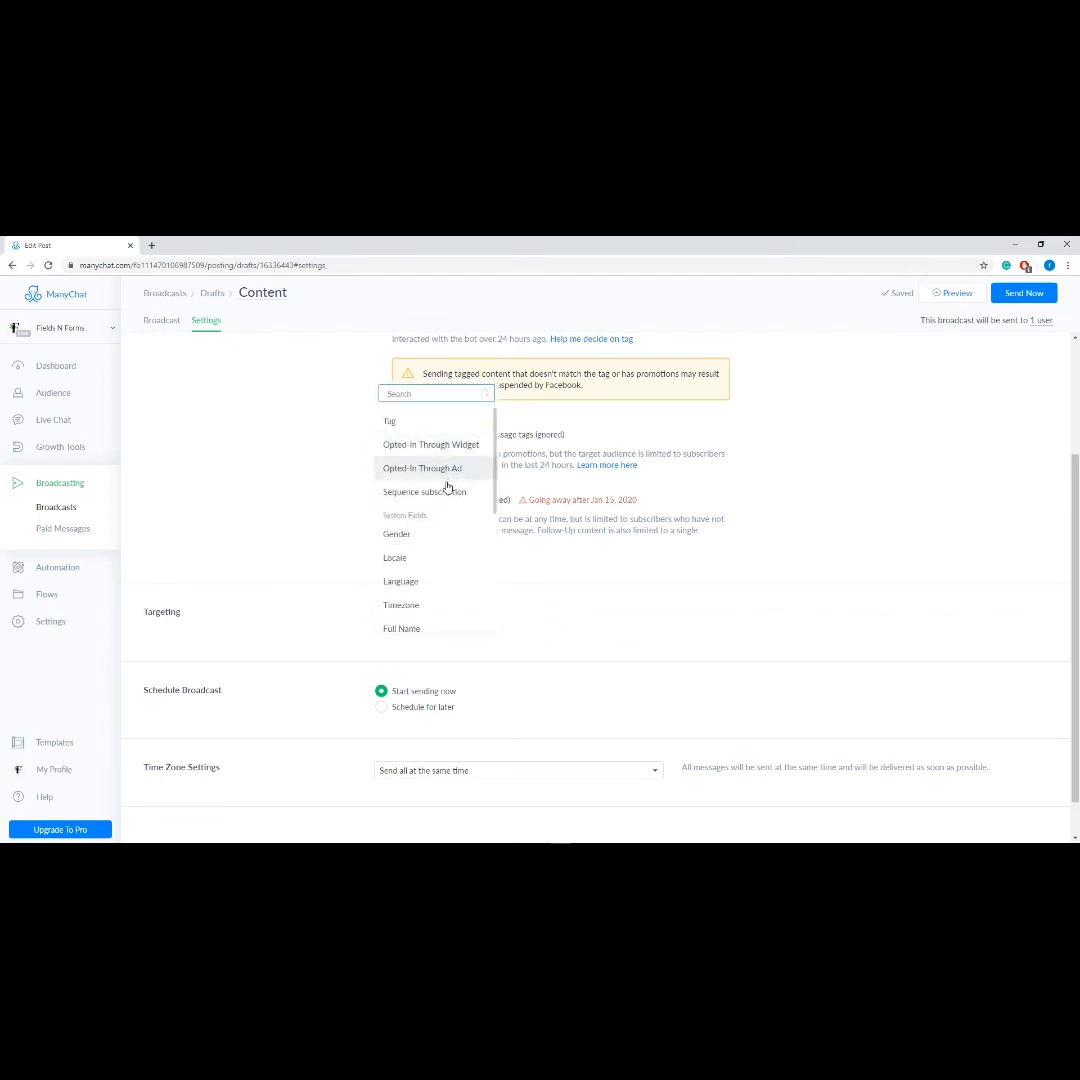
{"action": "scroll", "coordinate": [428, 581], "scroll_direction": "down", "scroll_amount": 3}
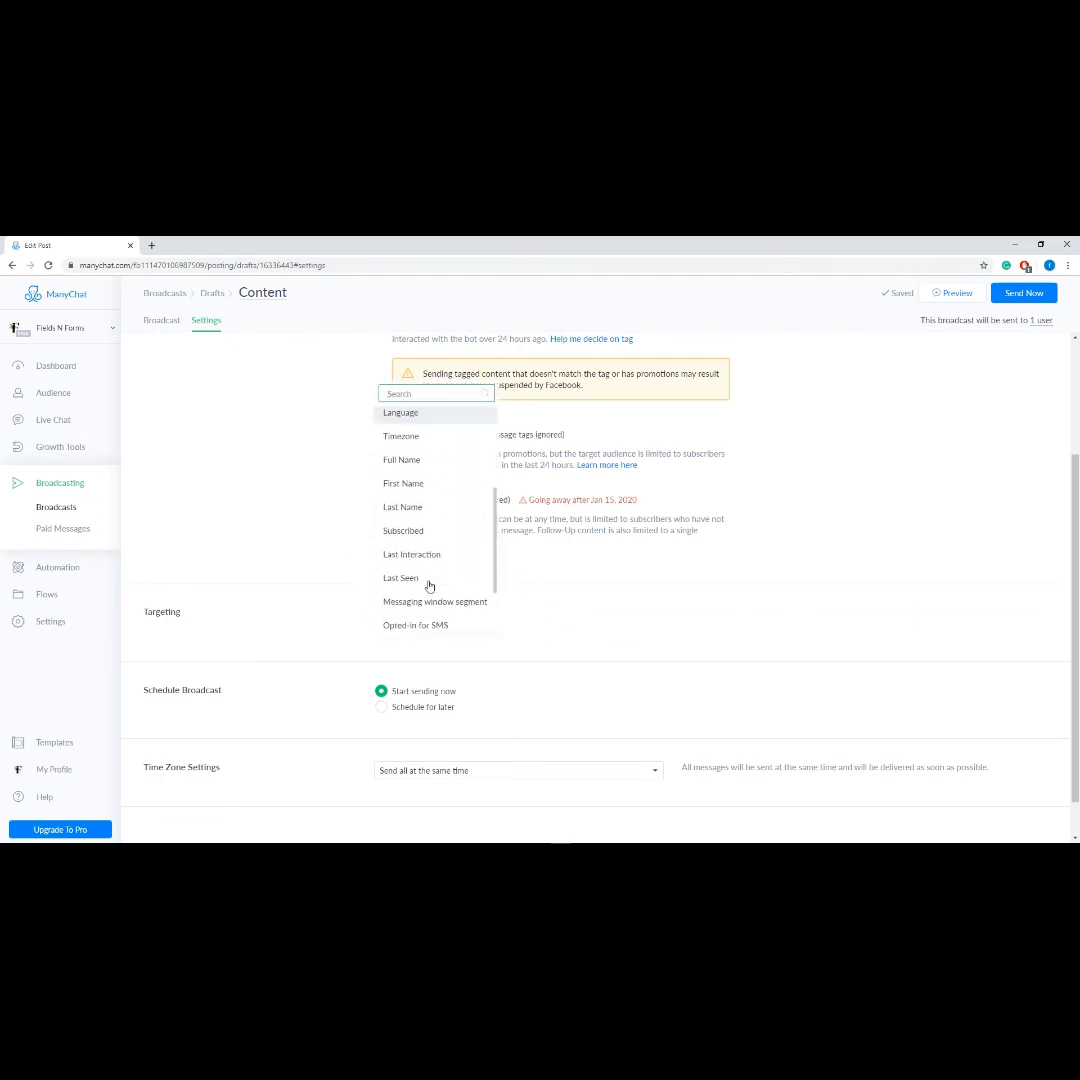
{"action": "scroll", "coordinate": [429, 584], "scroll_direction": "down", "scroll_amount": 2}
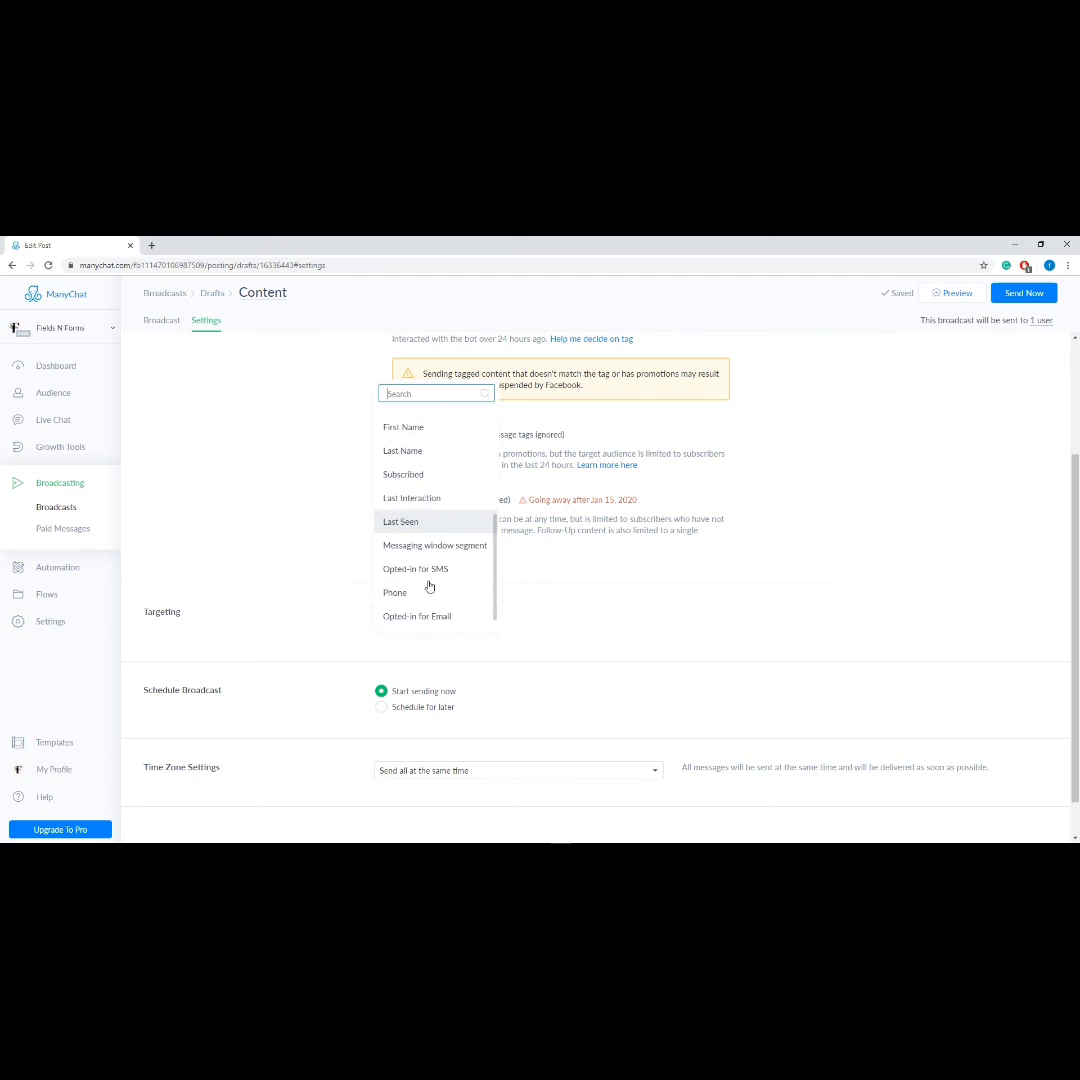
{"action": "left_click", "coordinate": [310, 579]}
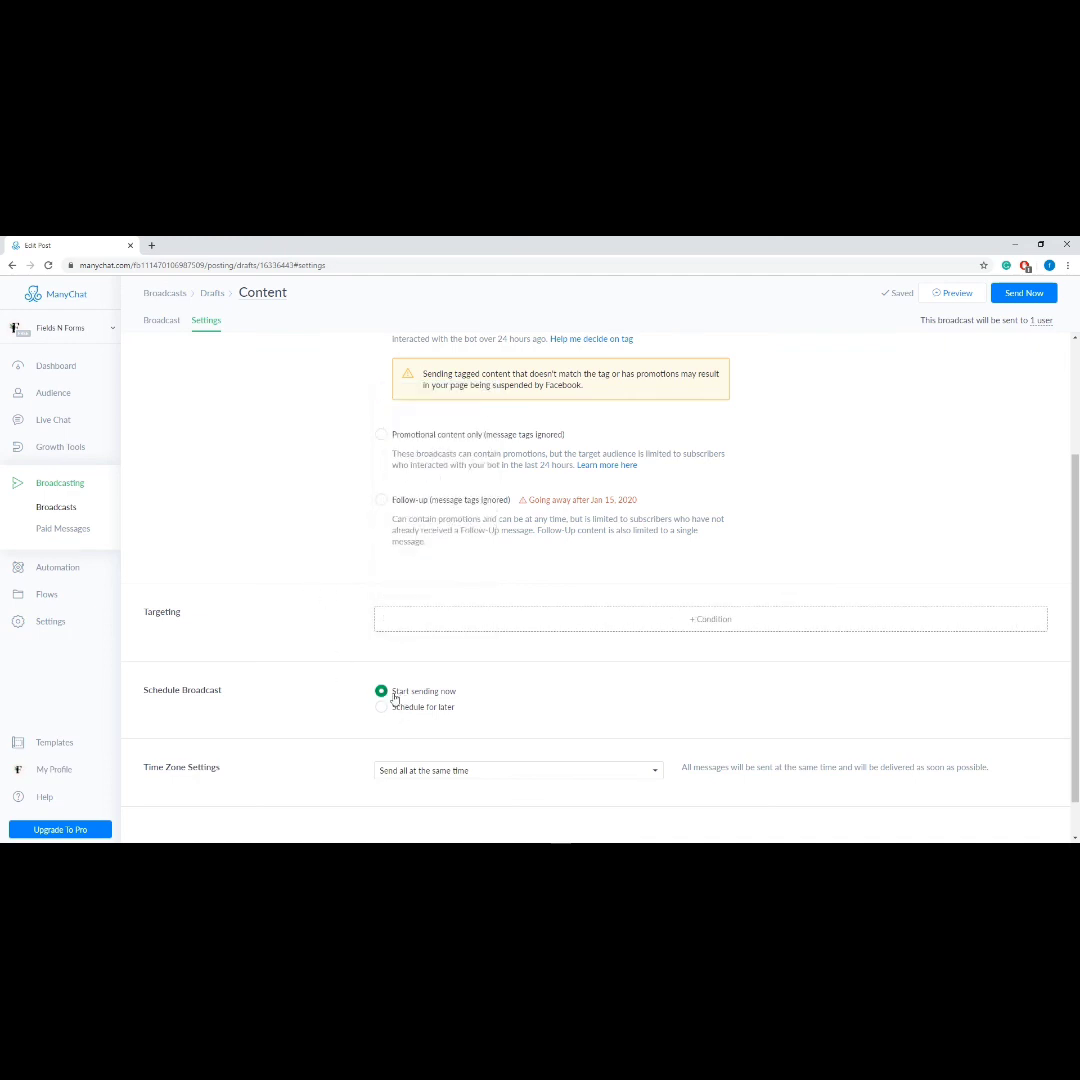
Step: Schedule the broadcast for later, on 12/20/2019 at 01:00
{"action": "left_click", "coordinate": [382, 707]}
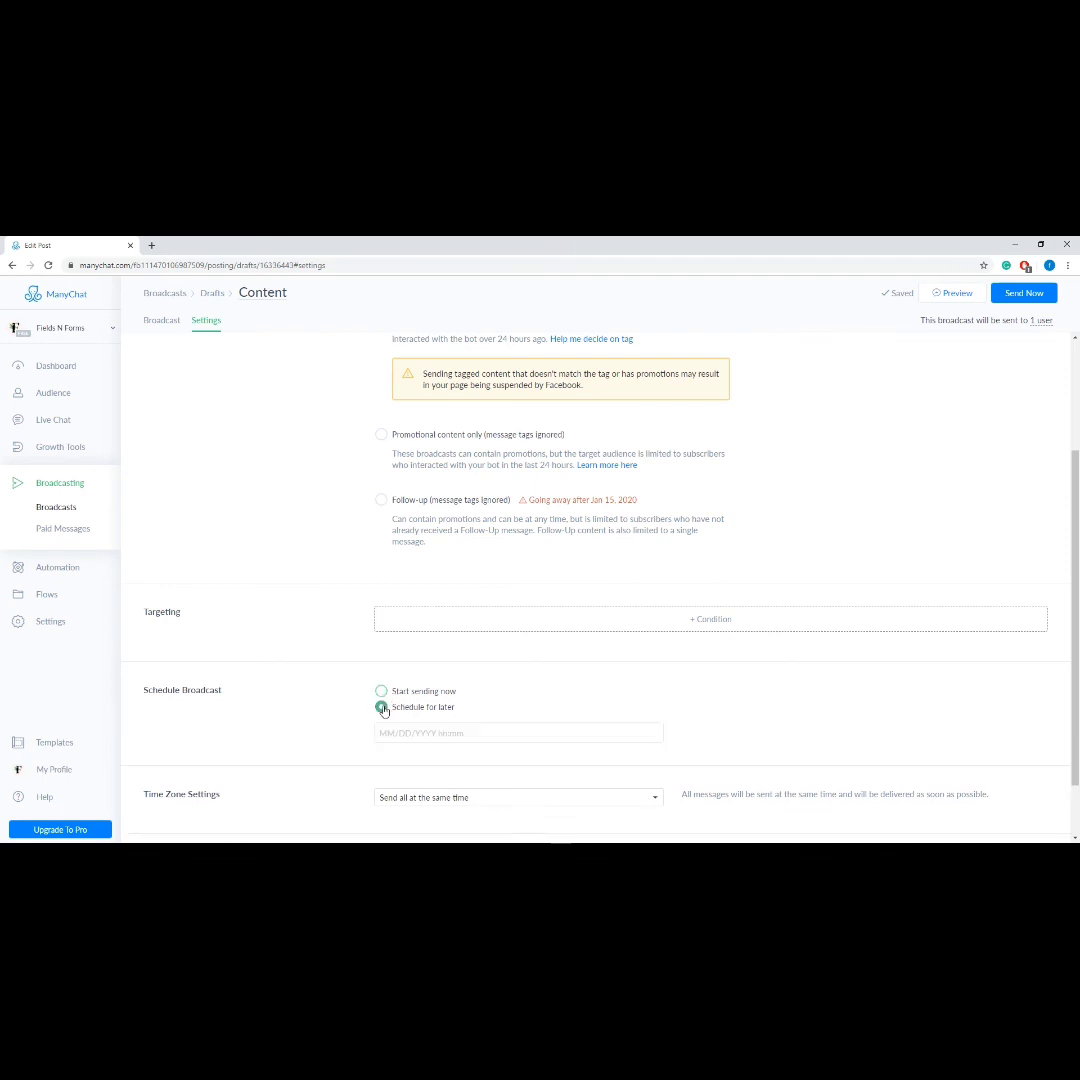
{"action": "left_click", "coordinate": [384, 732]}
{"action": "left_click", "coordinate": [491, 633]}
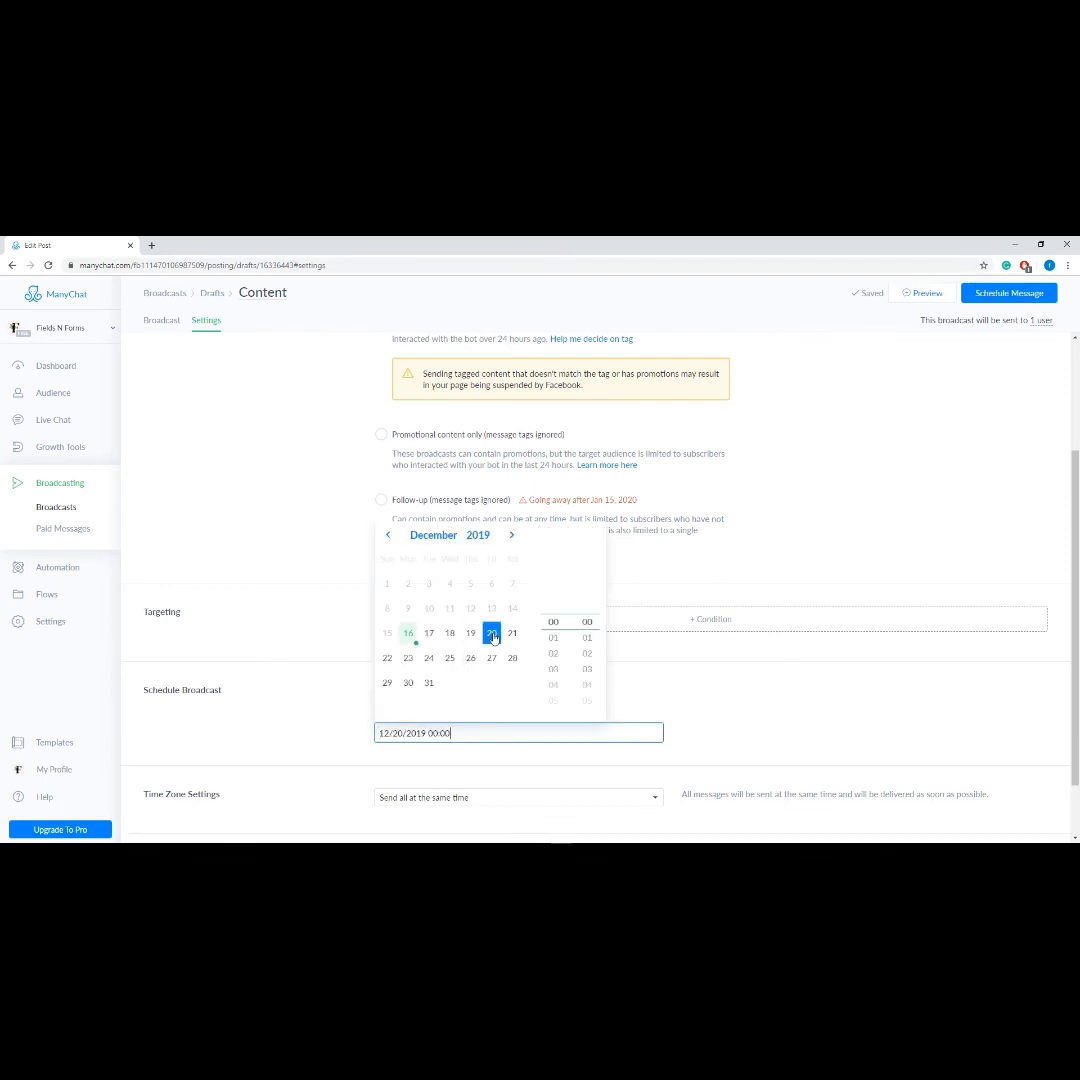
{"action": "left_click", "coordinate": [555, 638]}
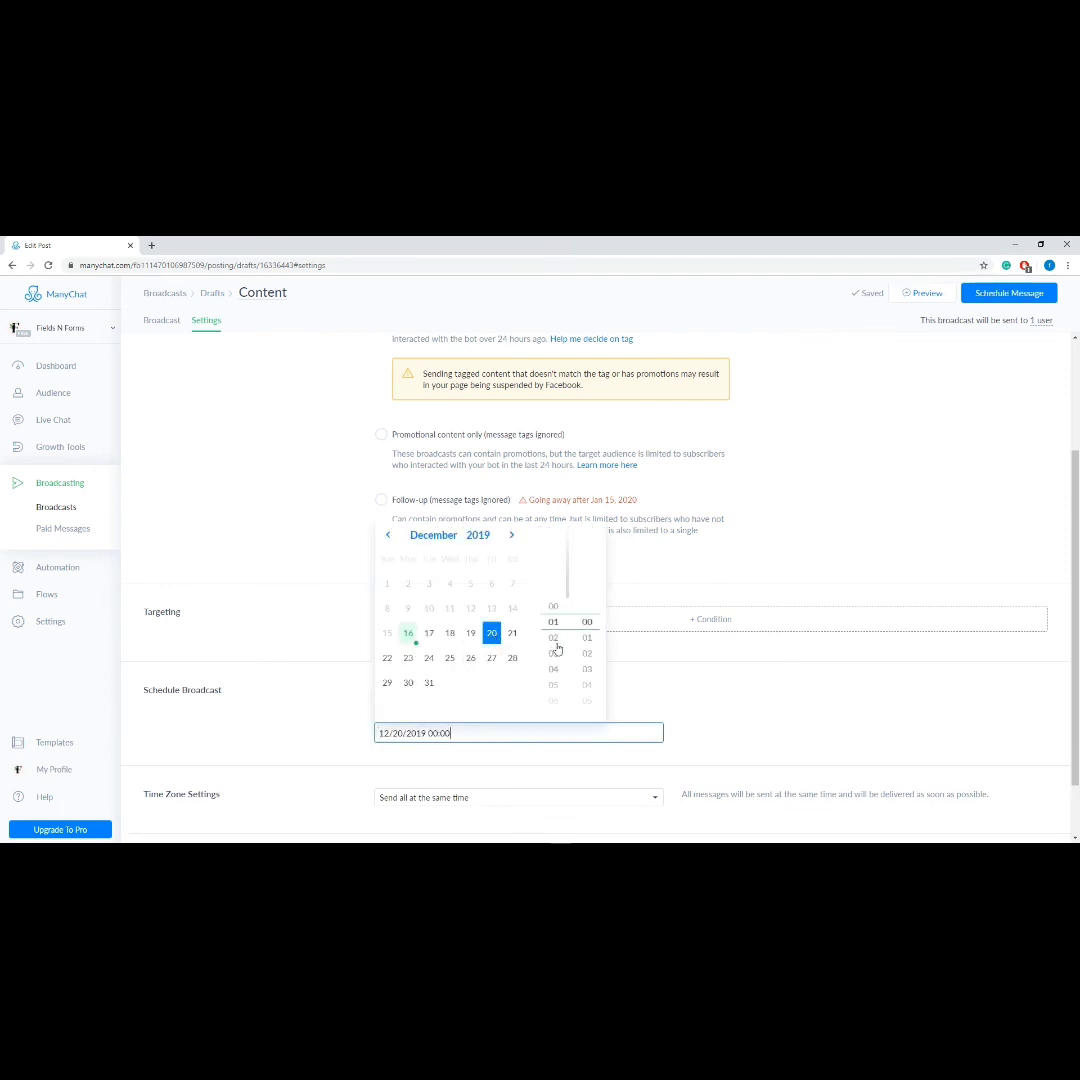
{"action": "left_click", "coordinate": [653, 687]}
{"action": "scroll", "coordinate": [1040, 700], "scroll_direction": "down", "scroll_amount": 1}
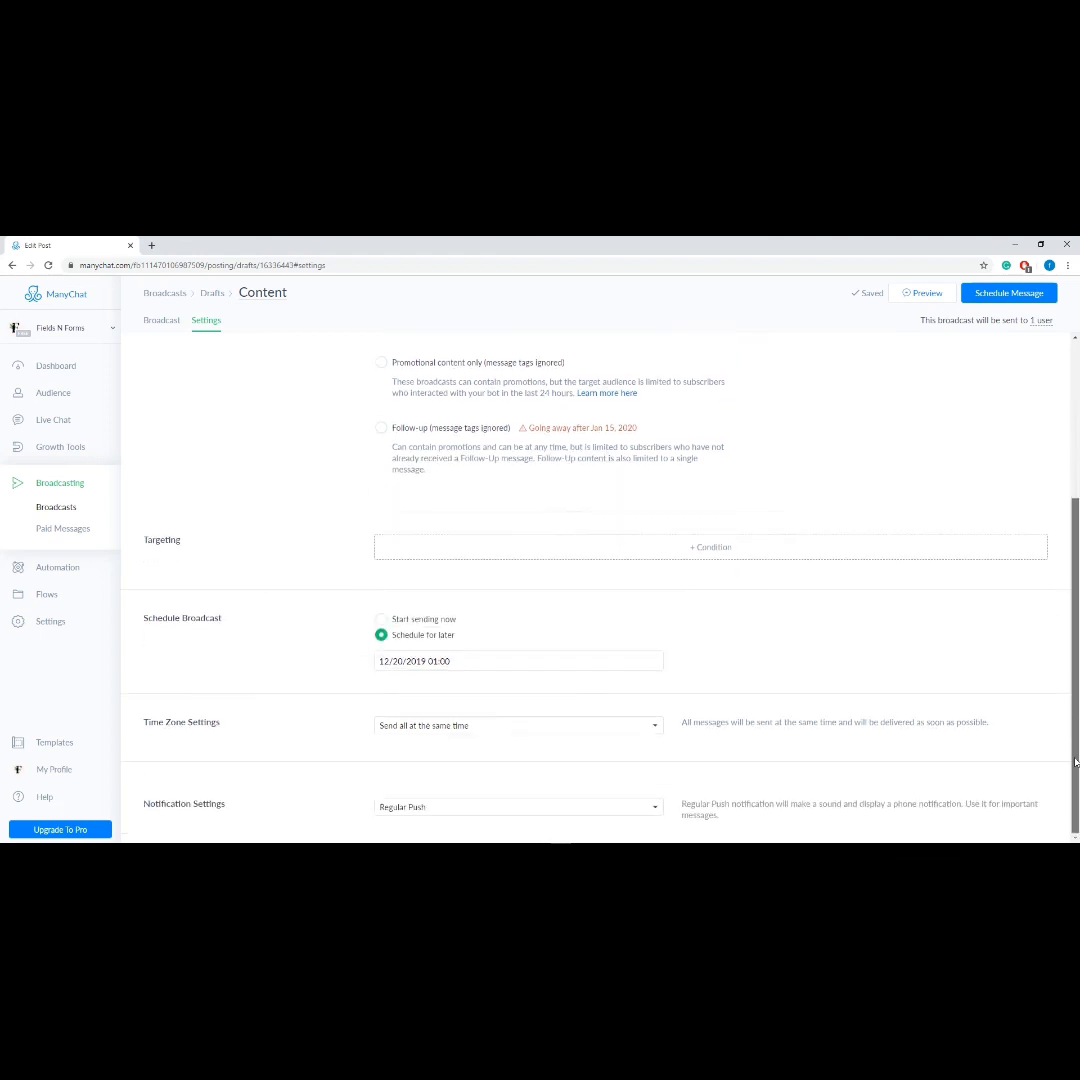
Step: Set the broadcast's time zone setting to Send all at the same time and its notification setting to Regular Push
{"action": "left_click", "coordinate": [394, 728]}
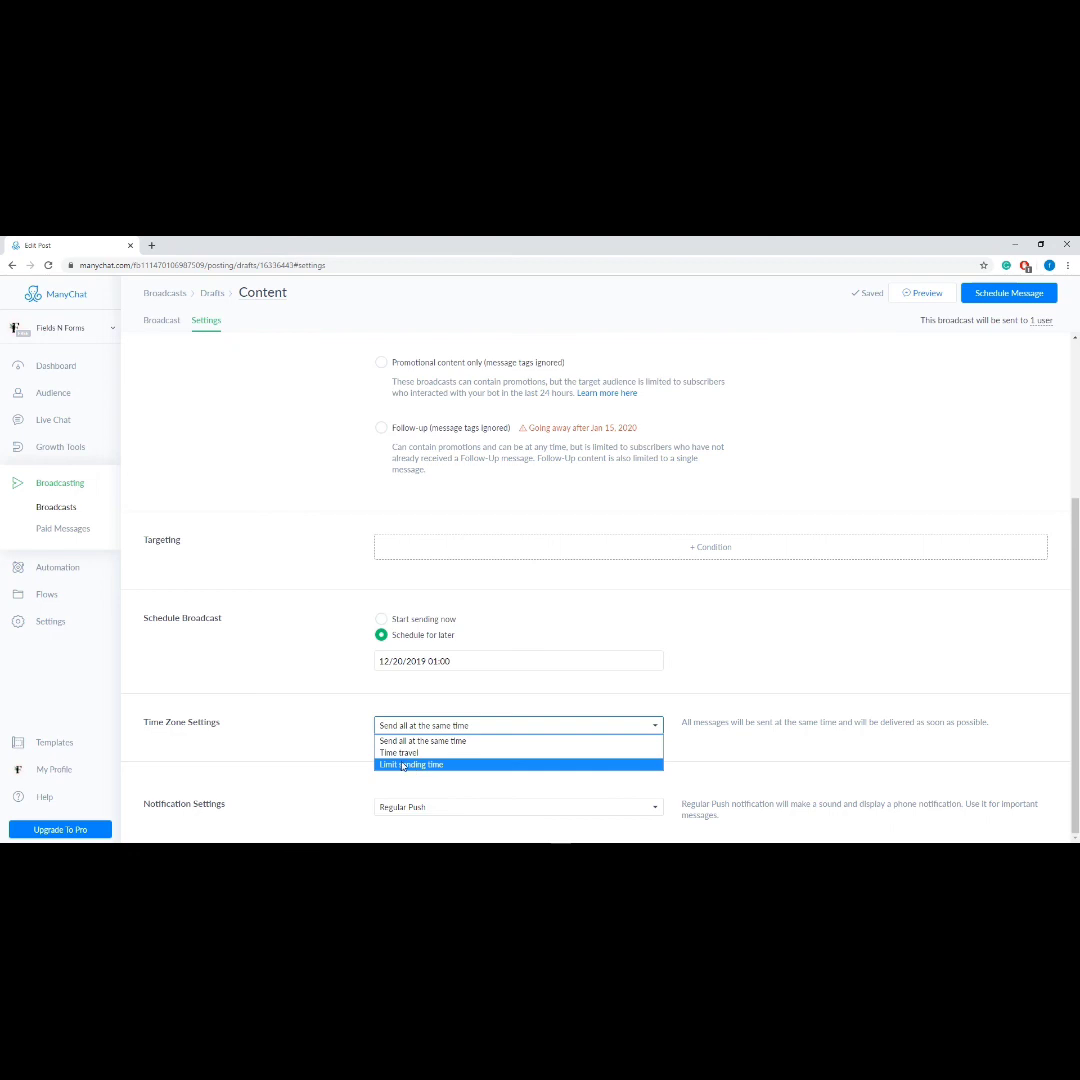
{"action": "left_click", "coordinate": [465, 740]}
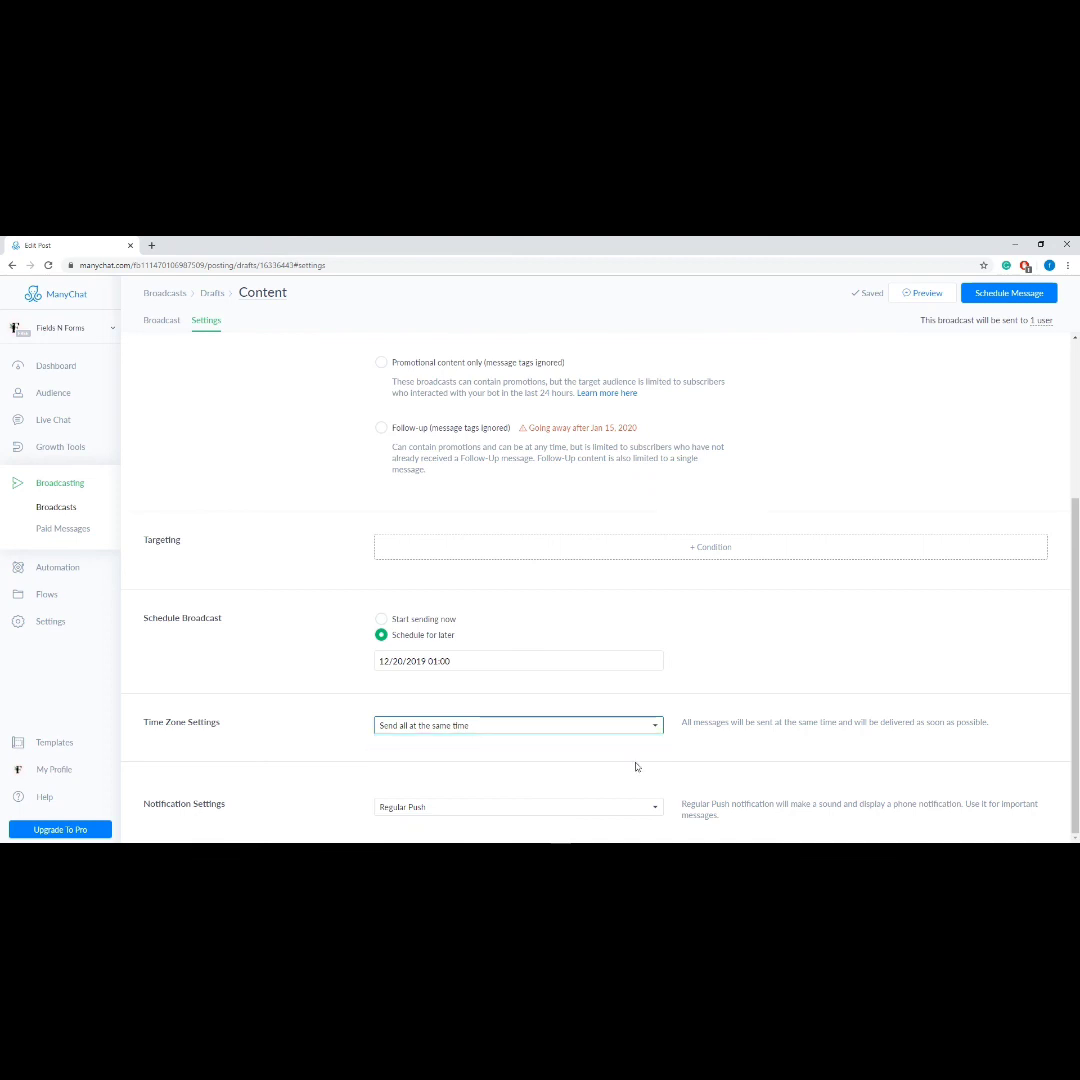
{"action": "left_click", "coordinate": [423, 807]}
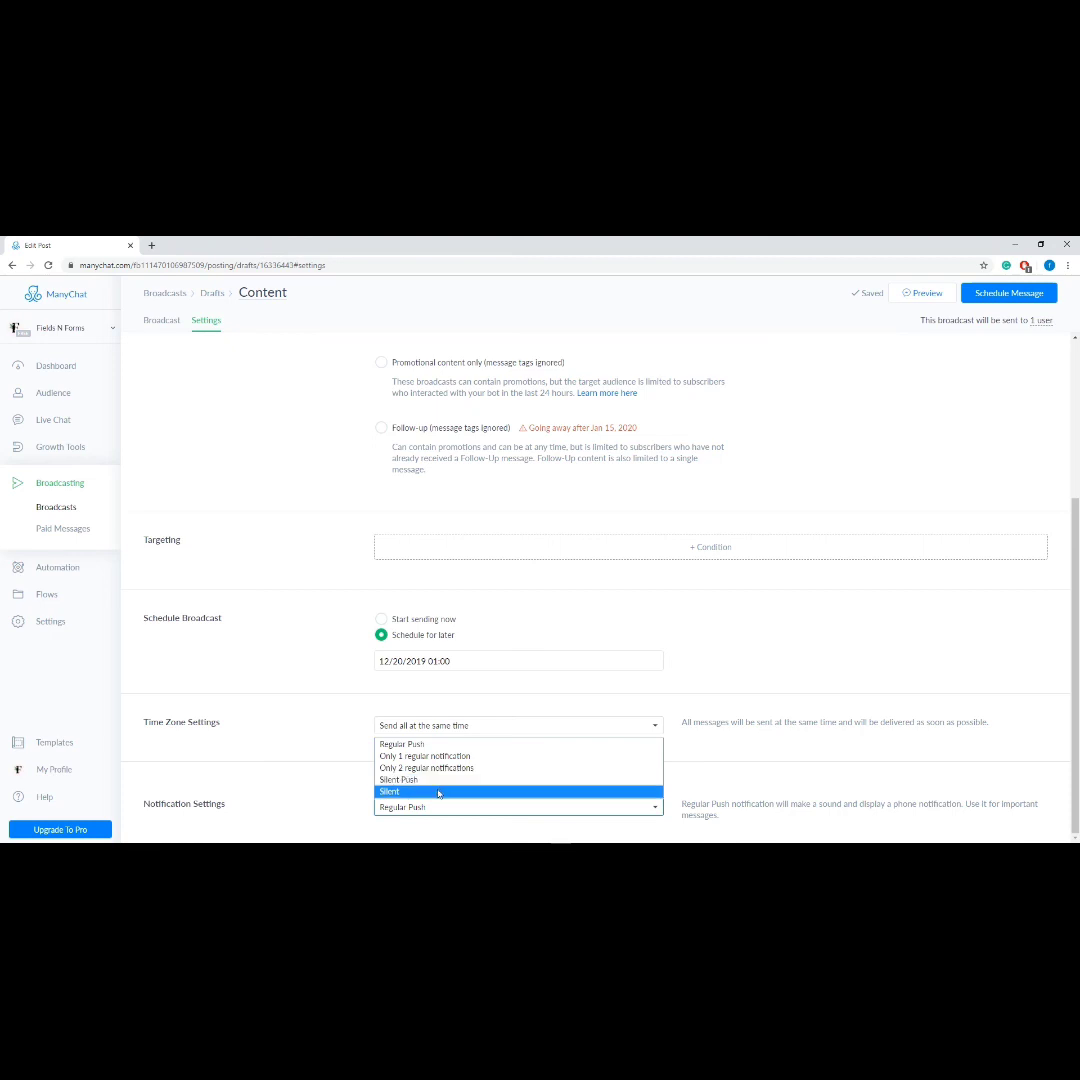
{"action": "left_click", "coordinate": [427, 745]}
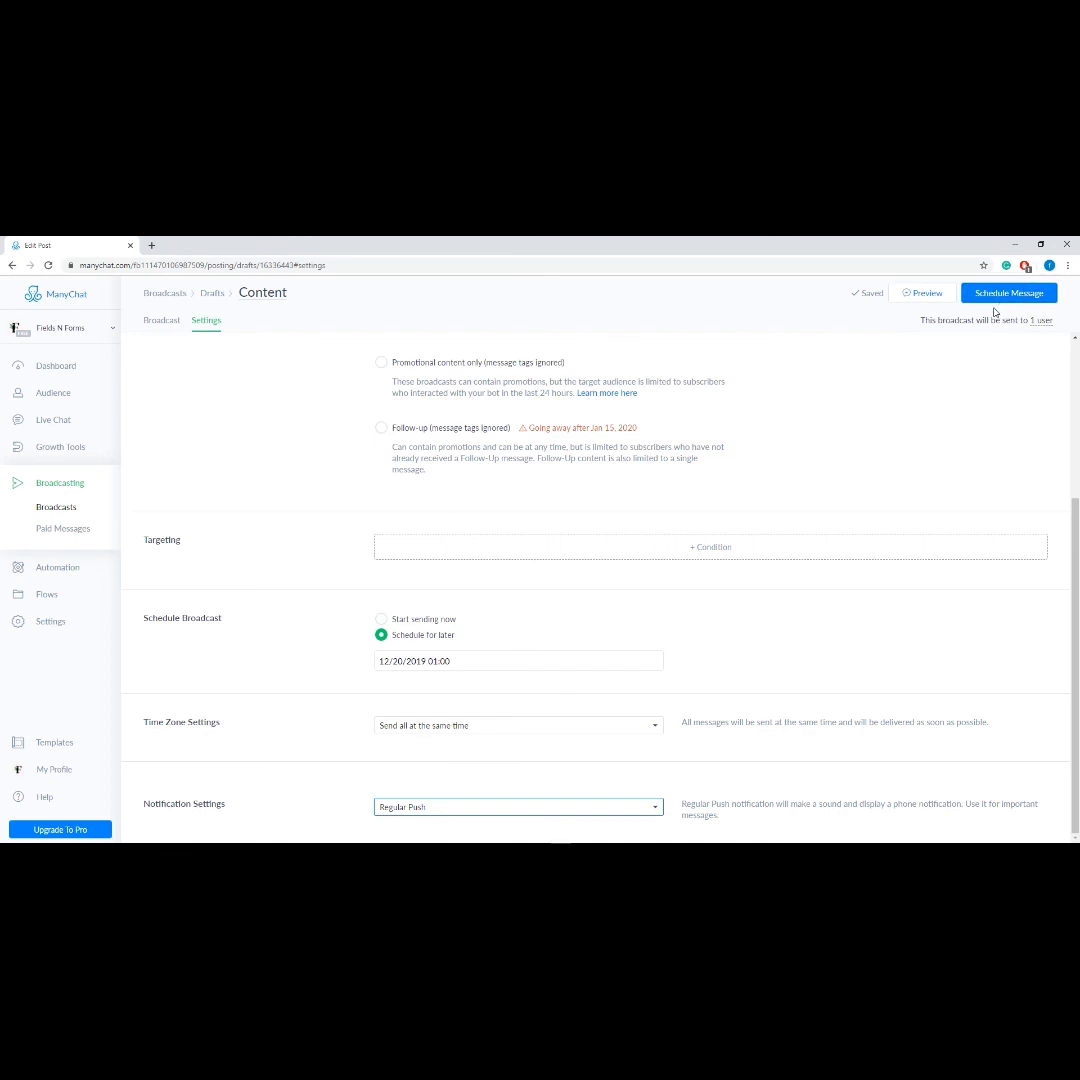
Step: Go to the automation sequences and look at the form for creating a new sequence, without creating one
{"action": "left_click", "coordinate": [68, 573]}
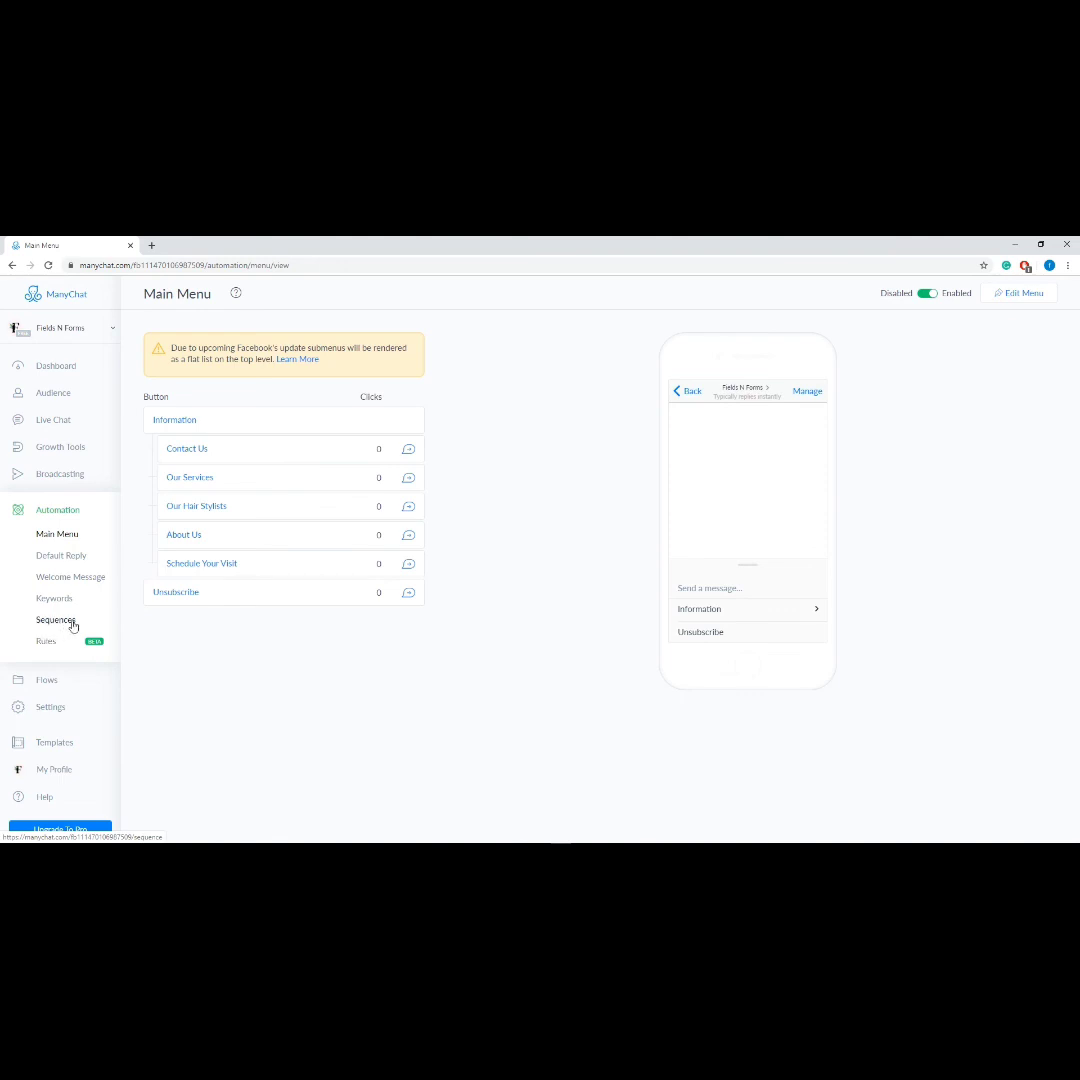
{"action": "left_click", "coordinate": [54, 621]}
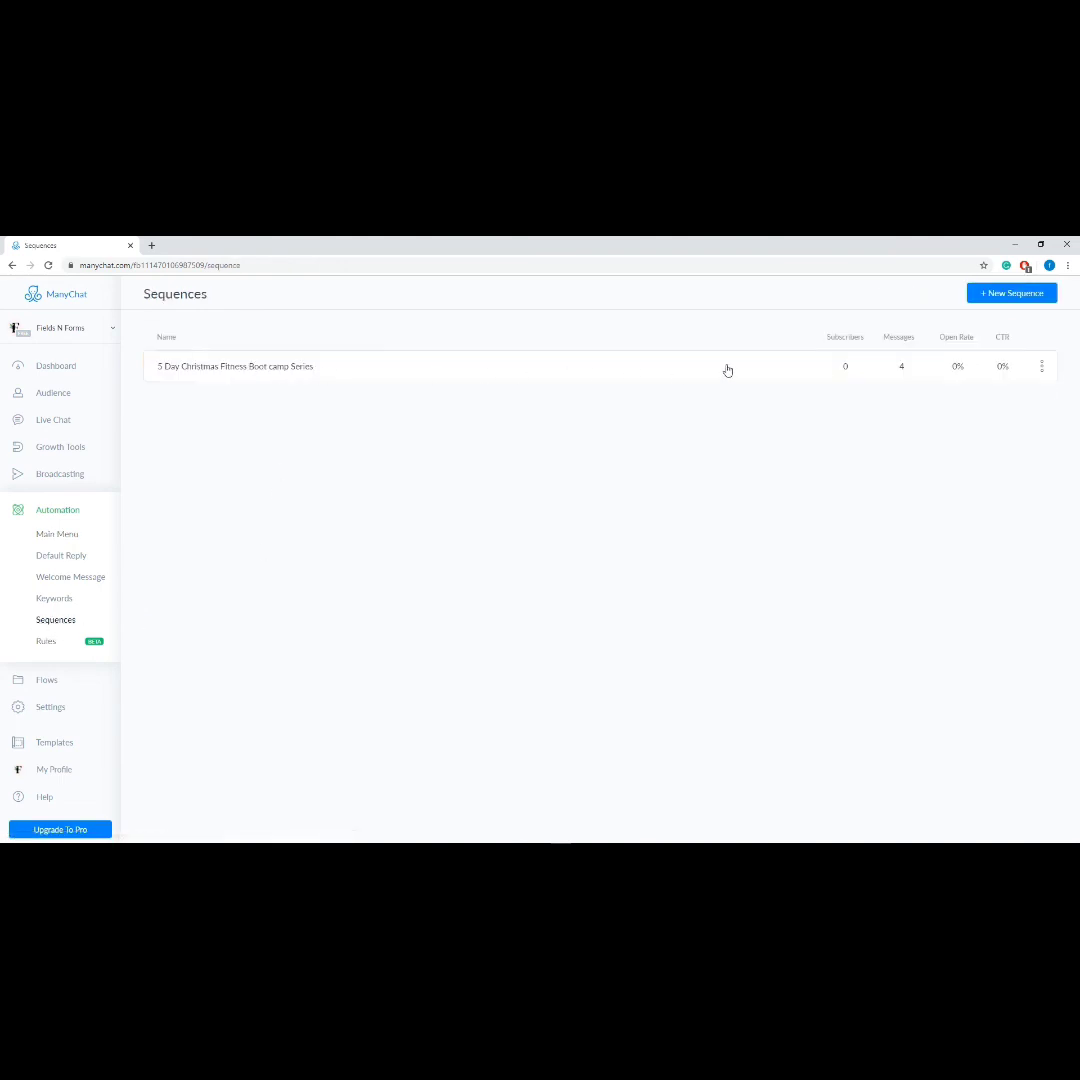
{"action": "left_click", "coordinate": [990, 296]}
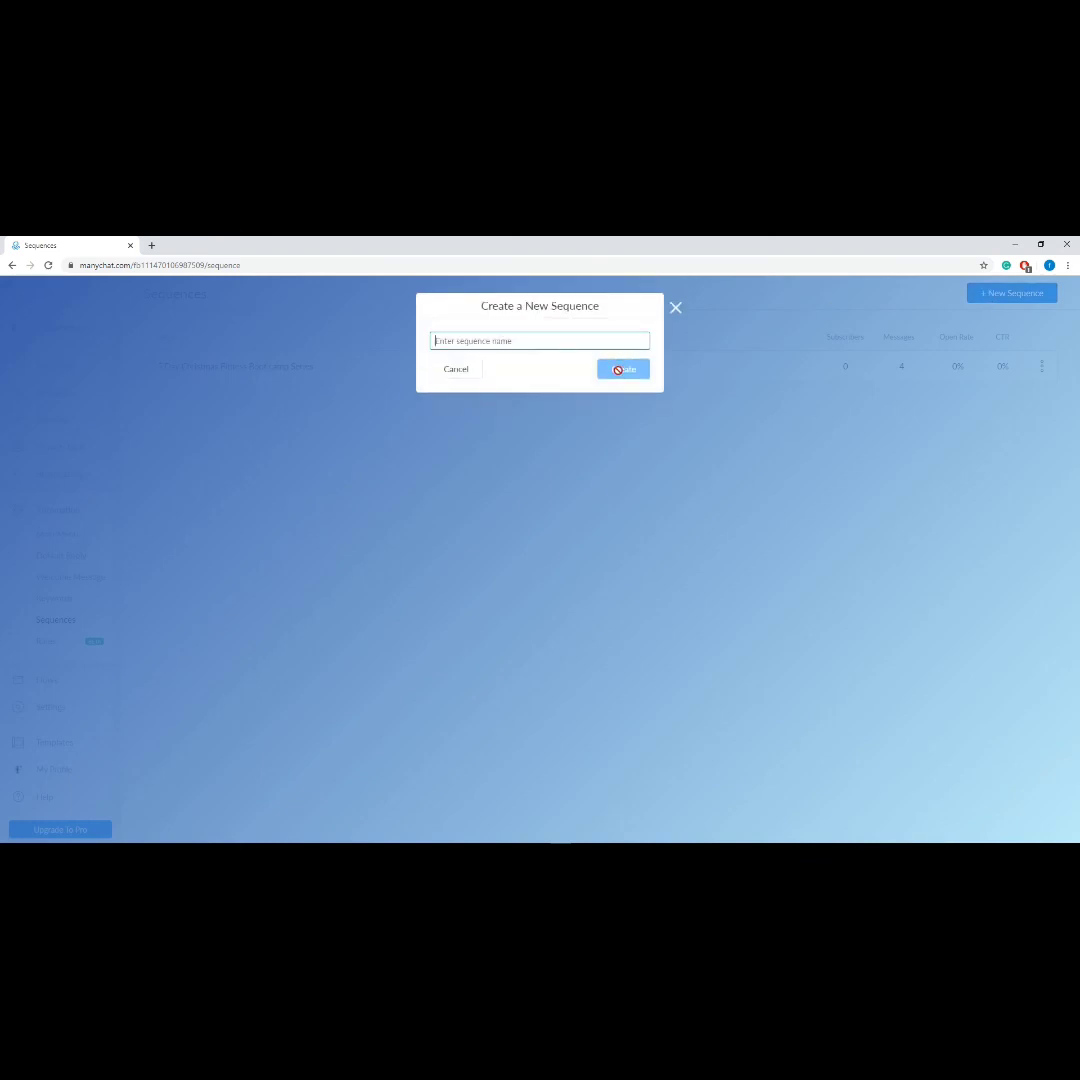
{"action": "left_click", "coordinate": [675, 307]}
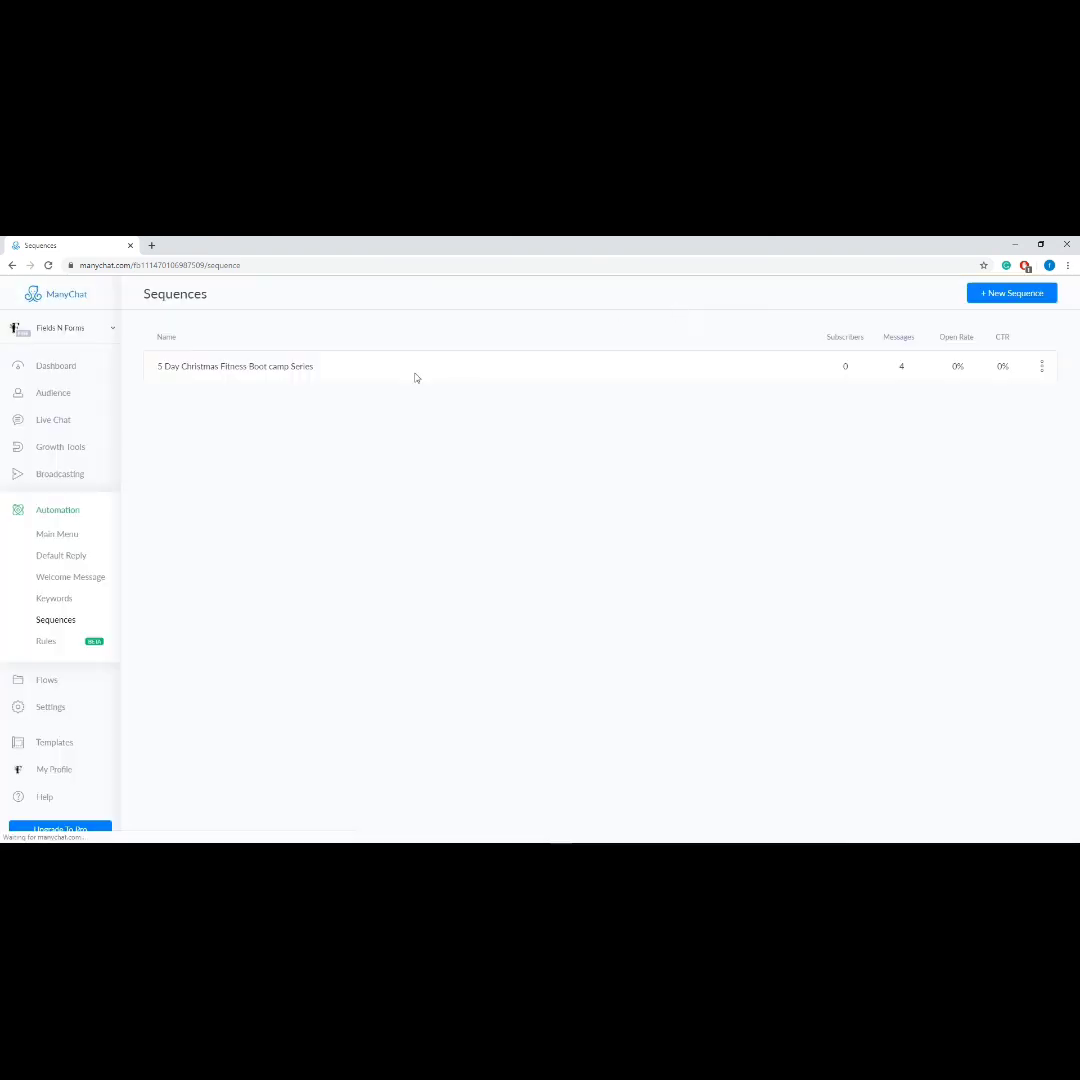
Step: Open the 5 Day Christmas Fitness Boot camp Series sequence and review the last message's schedule options without changing them
{"action": "left_click", "coordinate": [416, 377]}
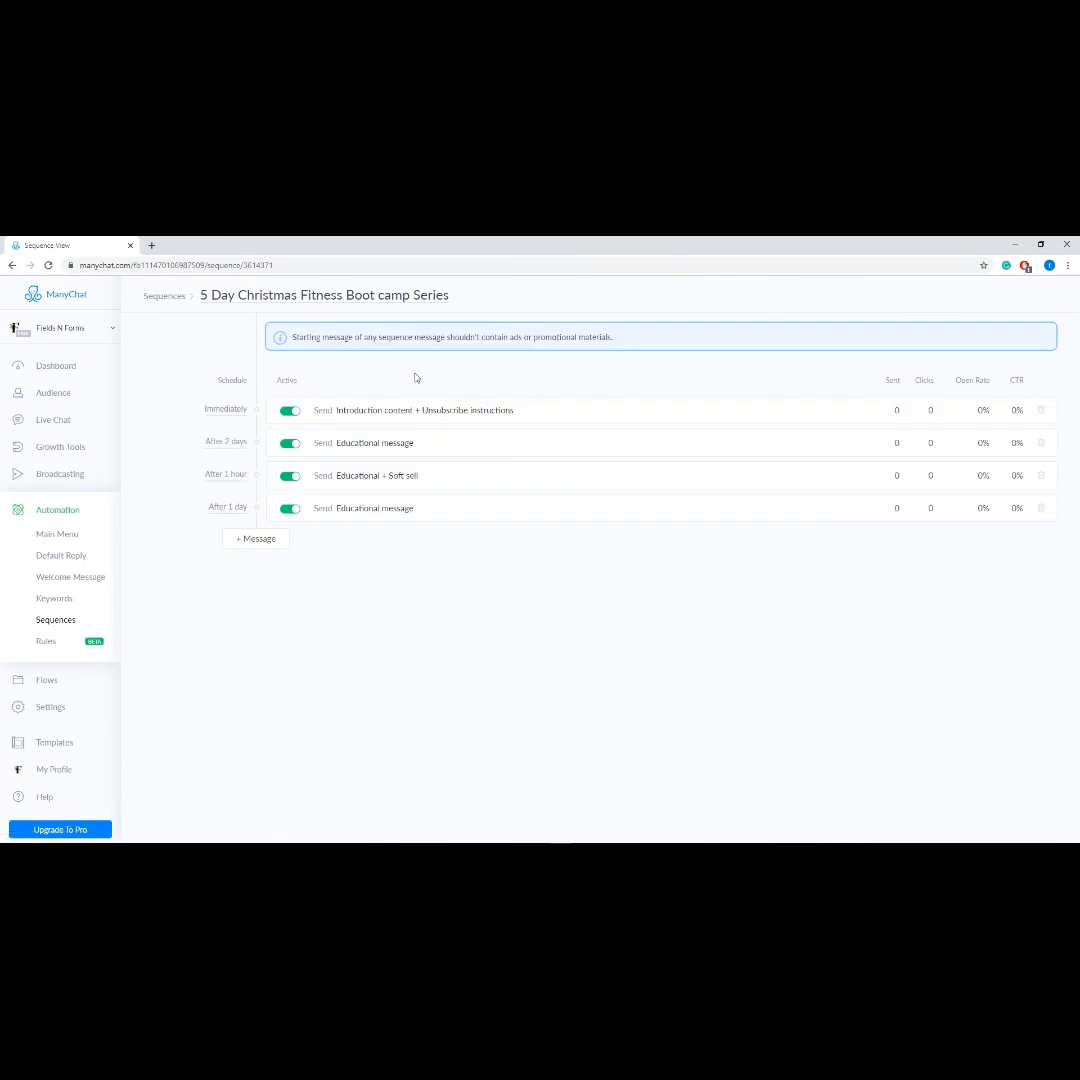
{"action": "left_click", "coordinate": [241, 514]}
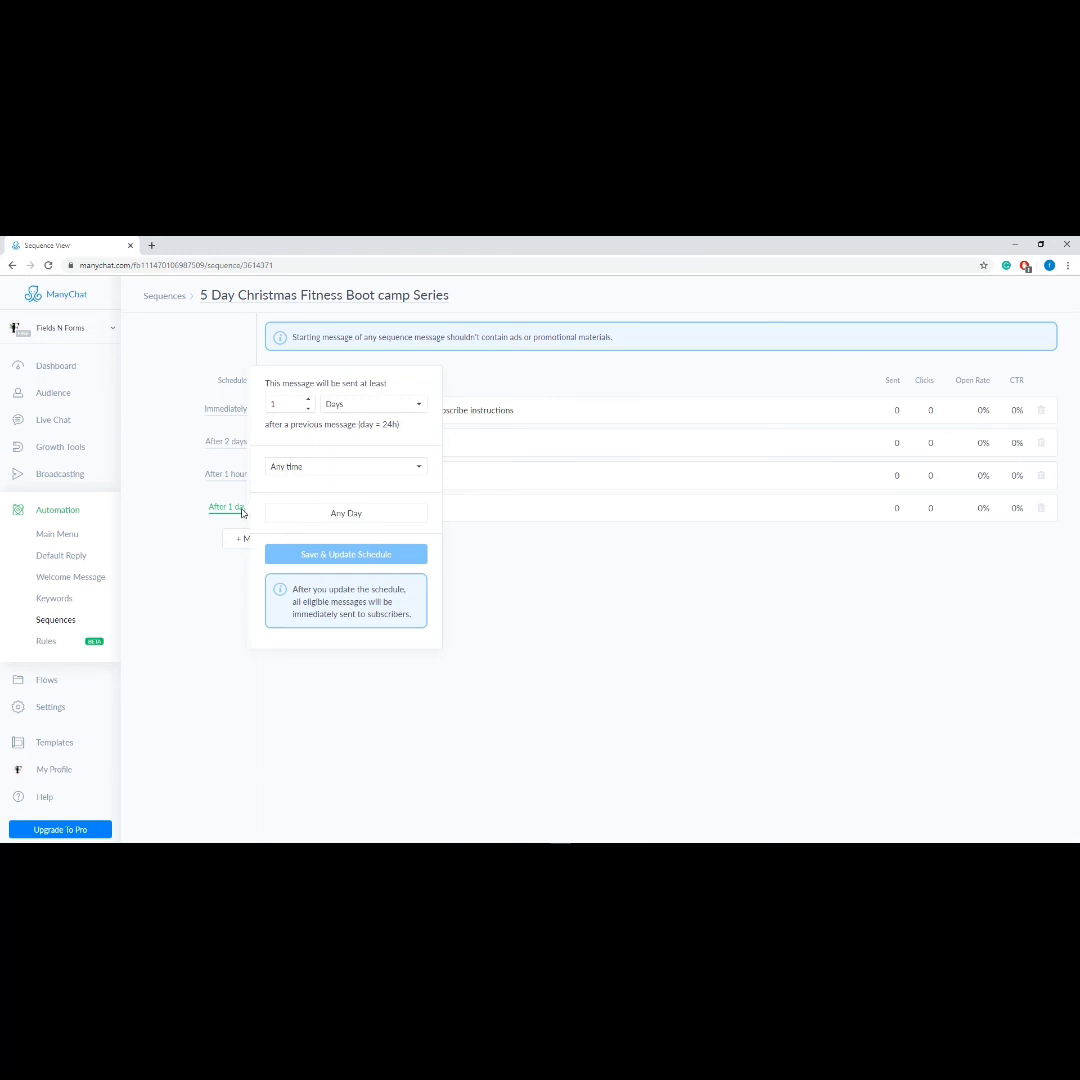
{"action": "left_click", "coordinate": [205, 546]}
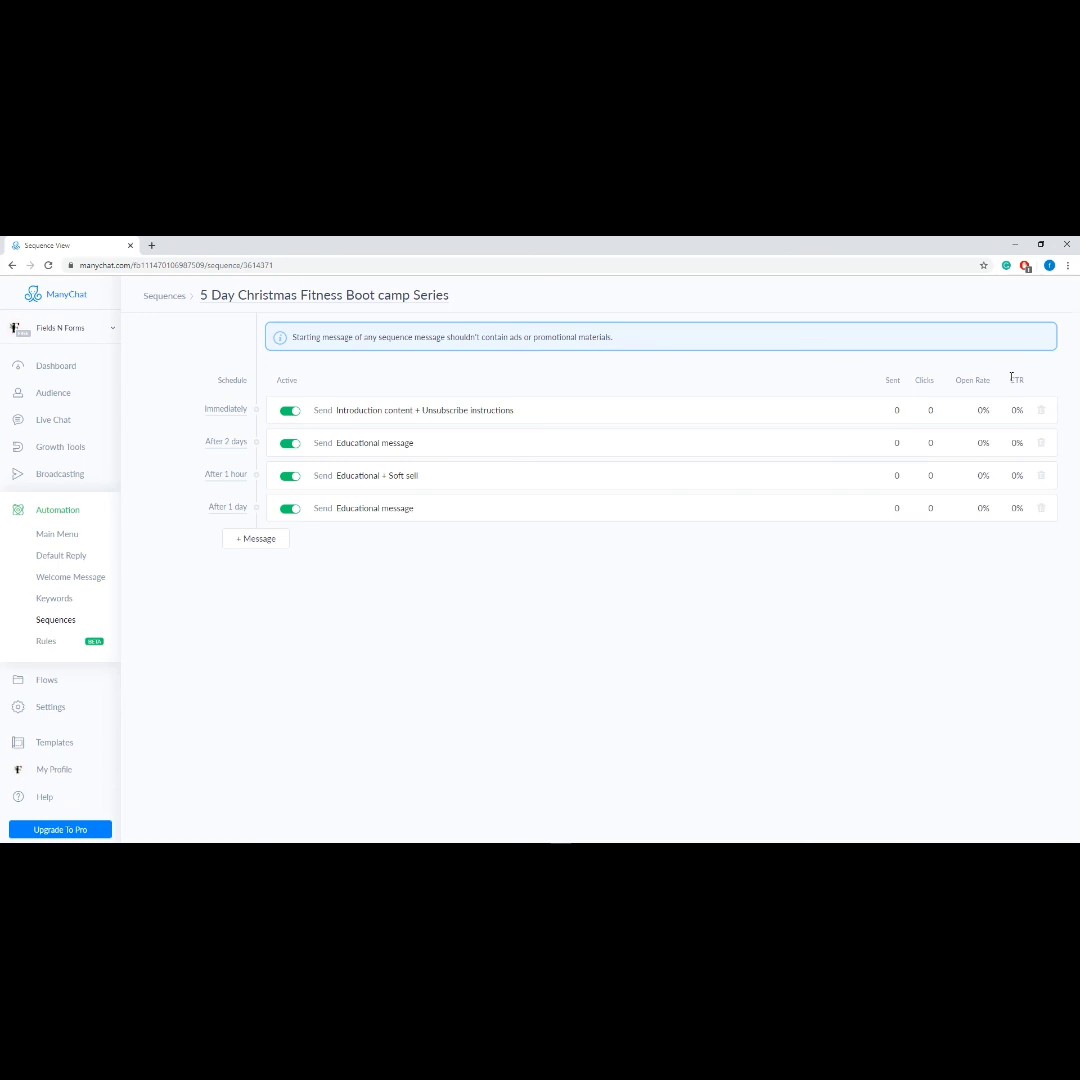
Step: Go to the Flows section and compare its grid and list views, finishing in the list view
{"action": "left_click", "coordinate": [57, 683]}
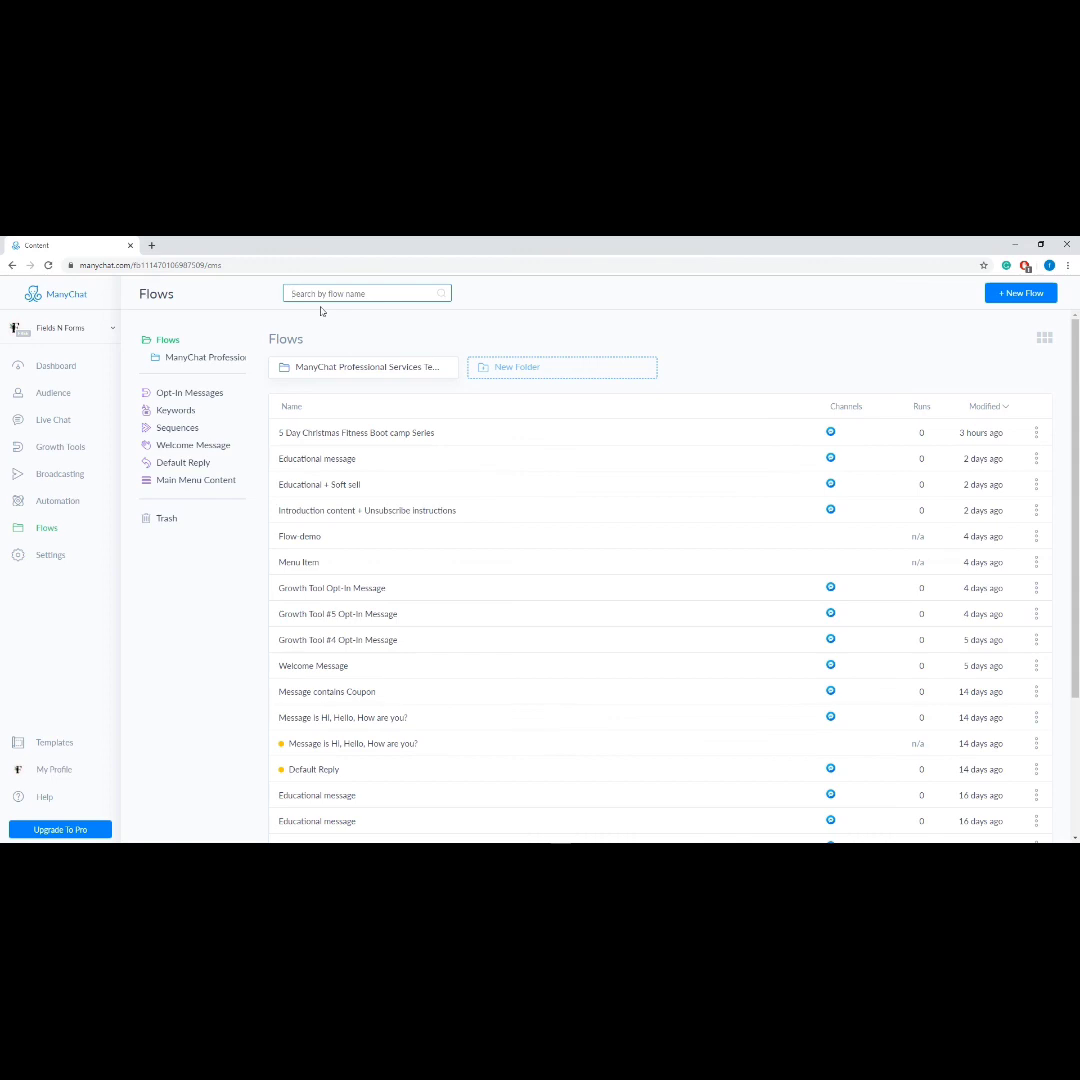
{"action": "left_click", "coordinate": [1044, 340]}
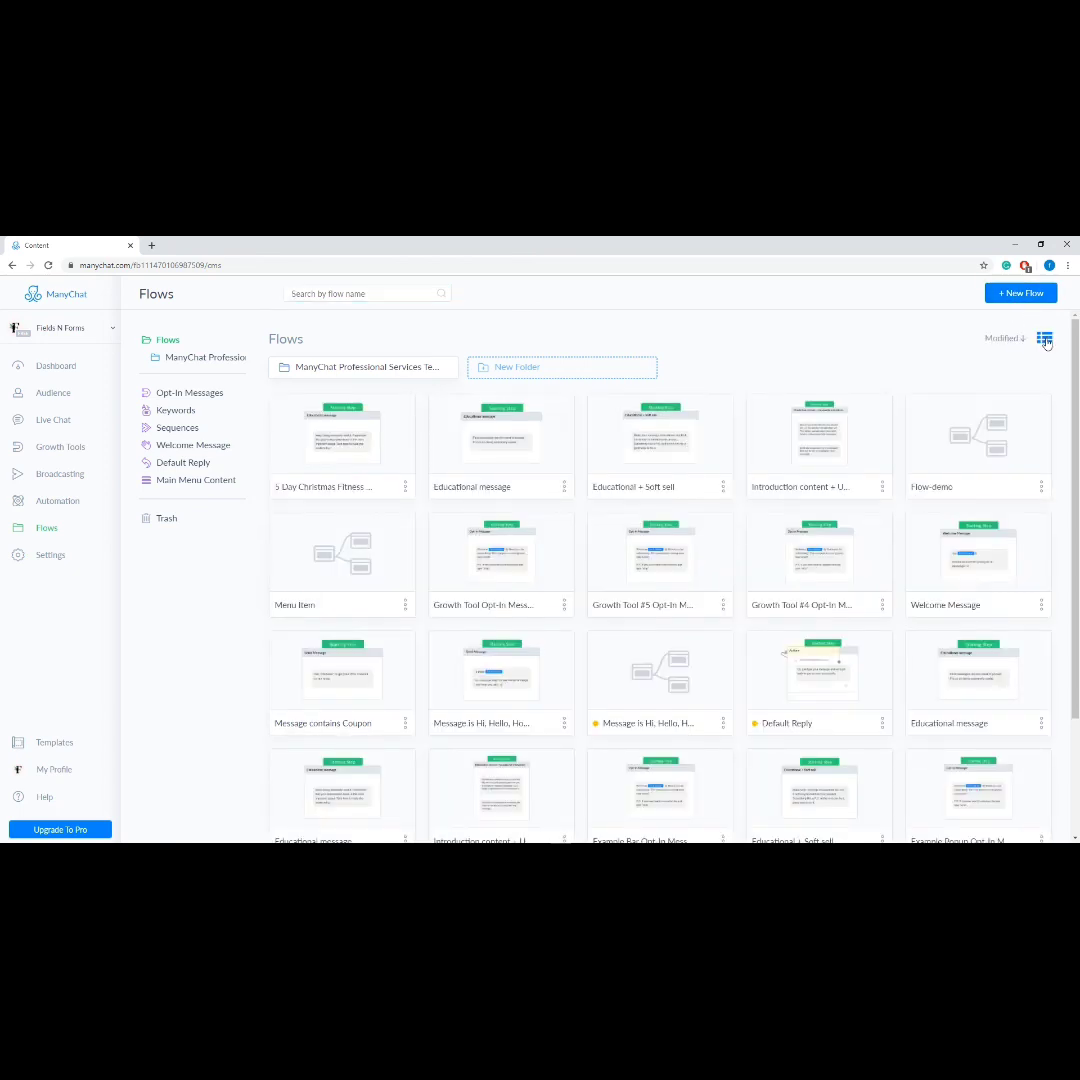
{"action": "left_click", "coordinate": [1044, 340]}
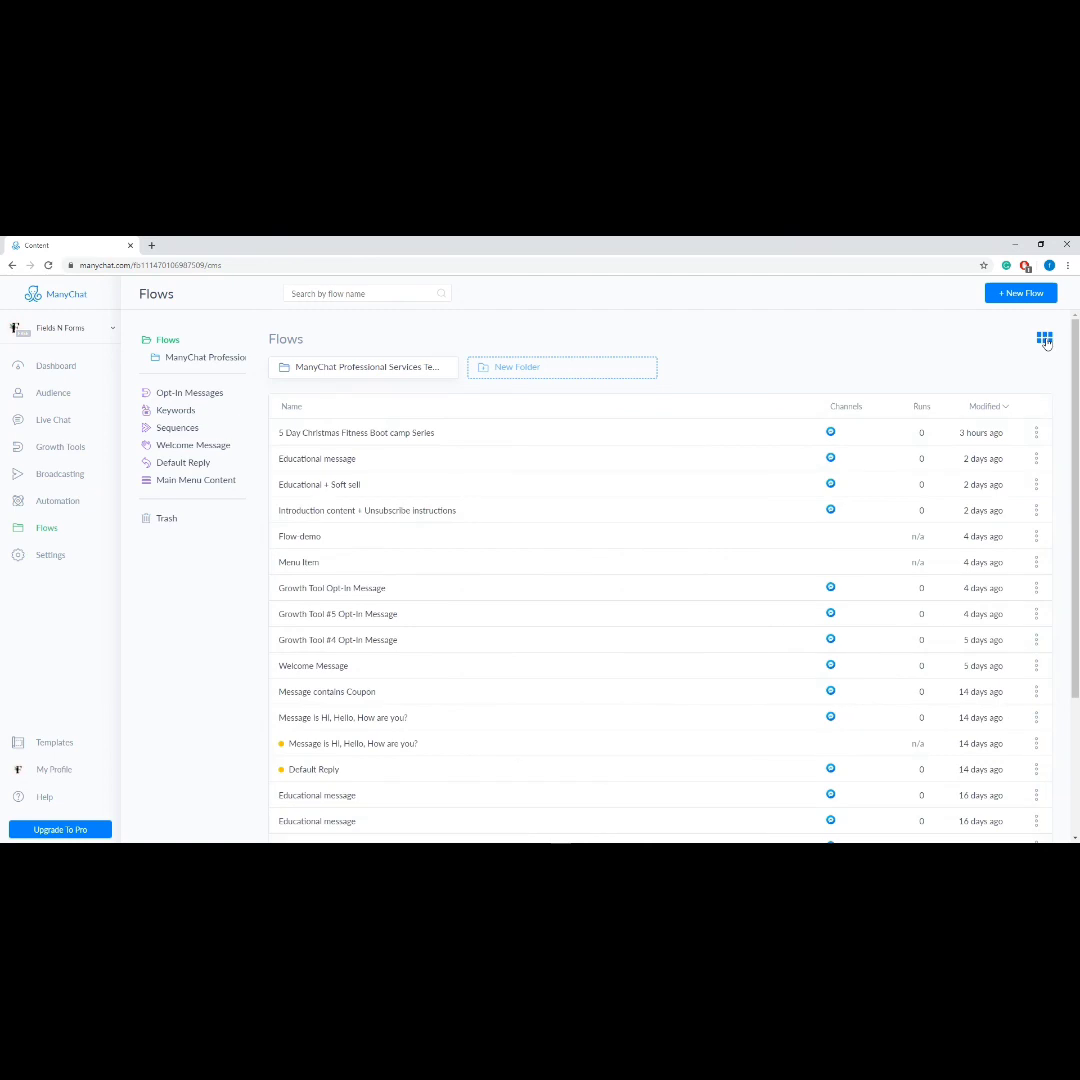
{"action": "left_click", "coordinate": [1044, 340]}
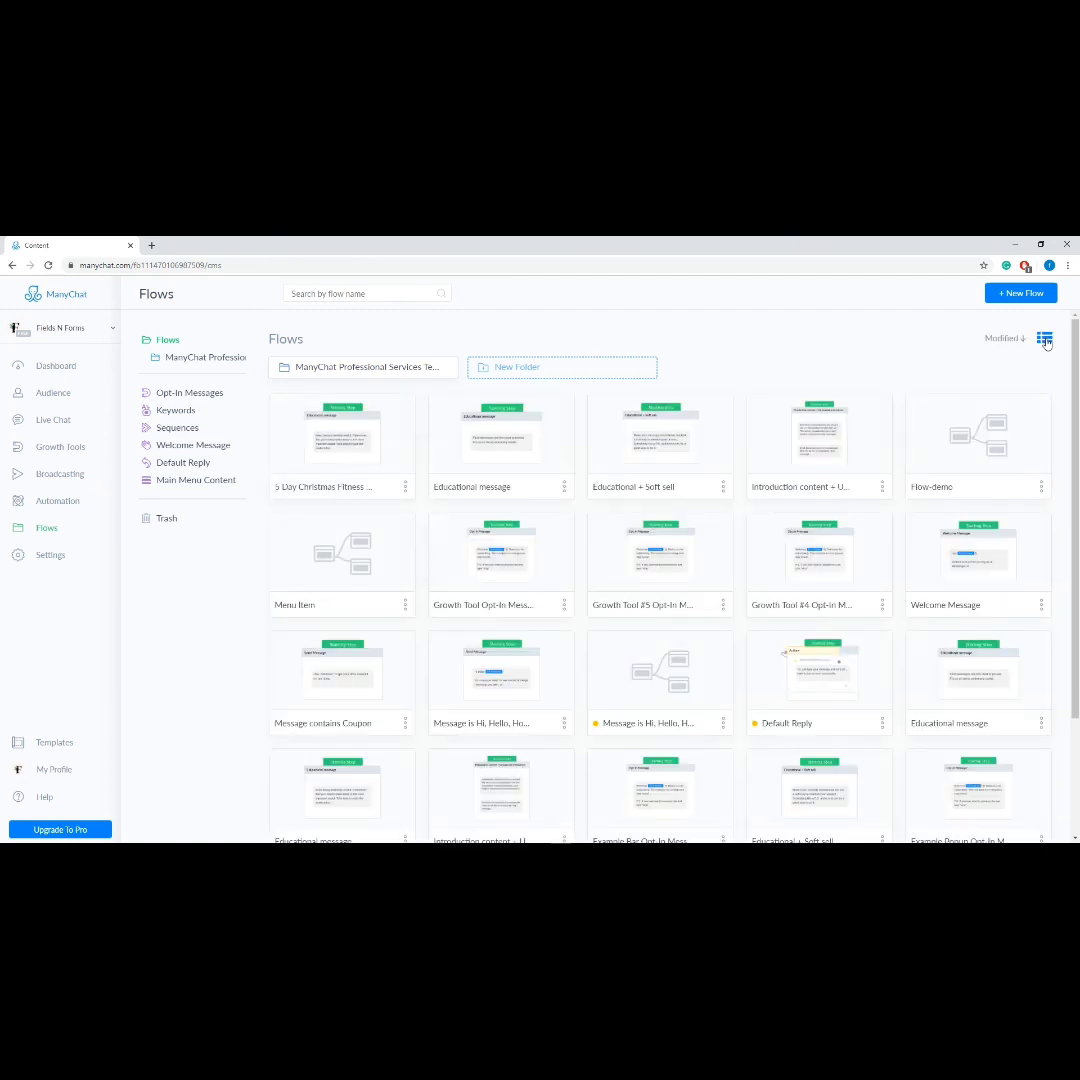
{"action": "left_click", "coordinate": [1045, 341]}
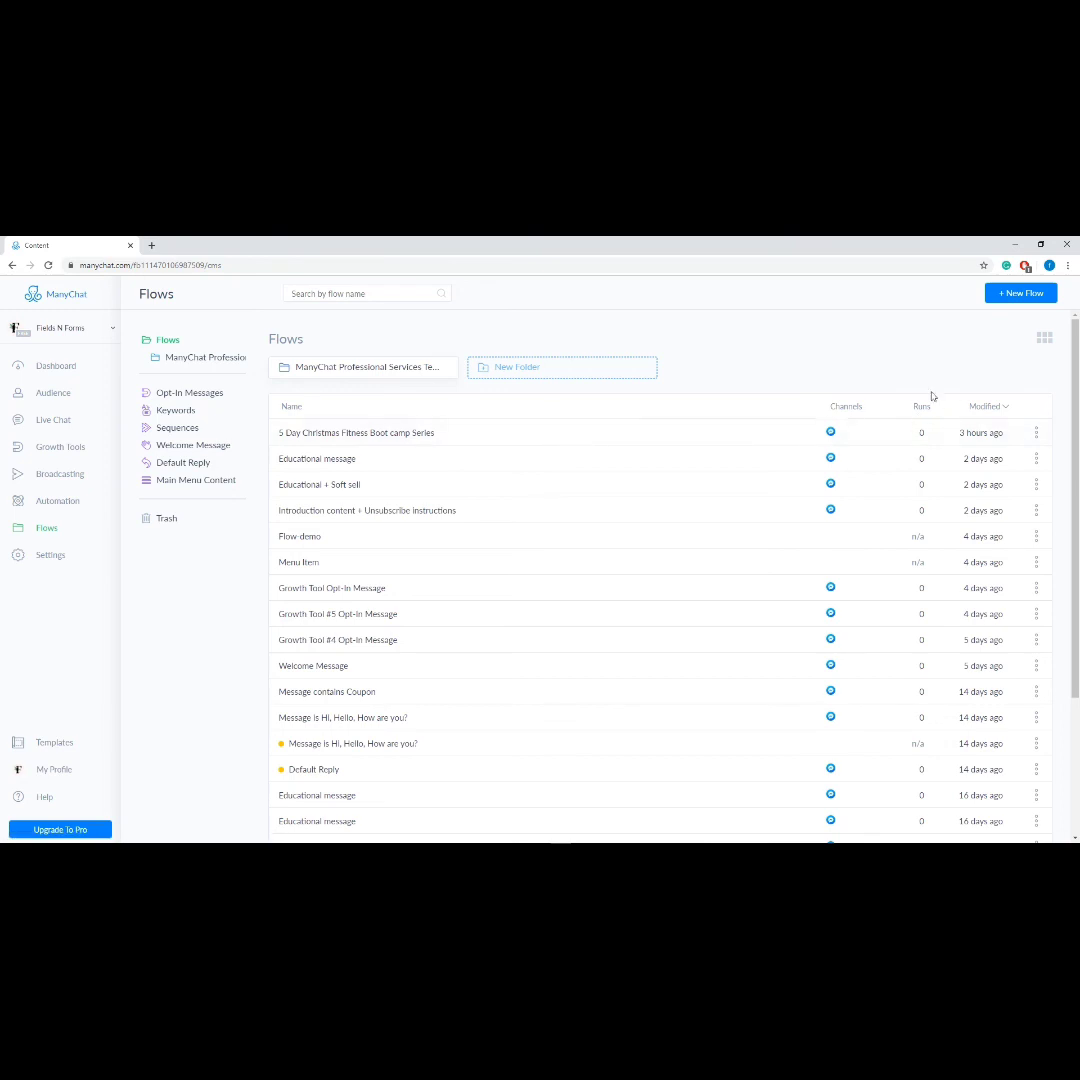
Step: Review the actions available for the 5 Day Christmas Fitness Boot camp Series flow, and view the flows' Trash folder
{"action": "left_click", "coordinate": [1036, 435]}
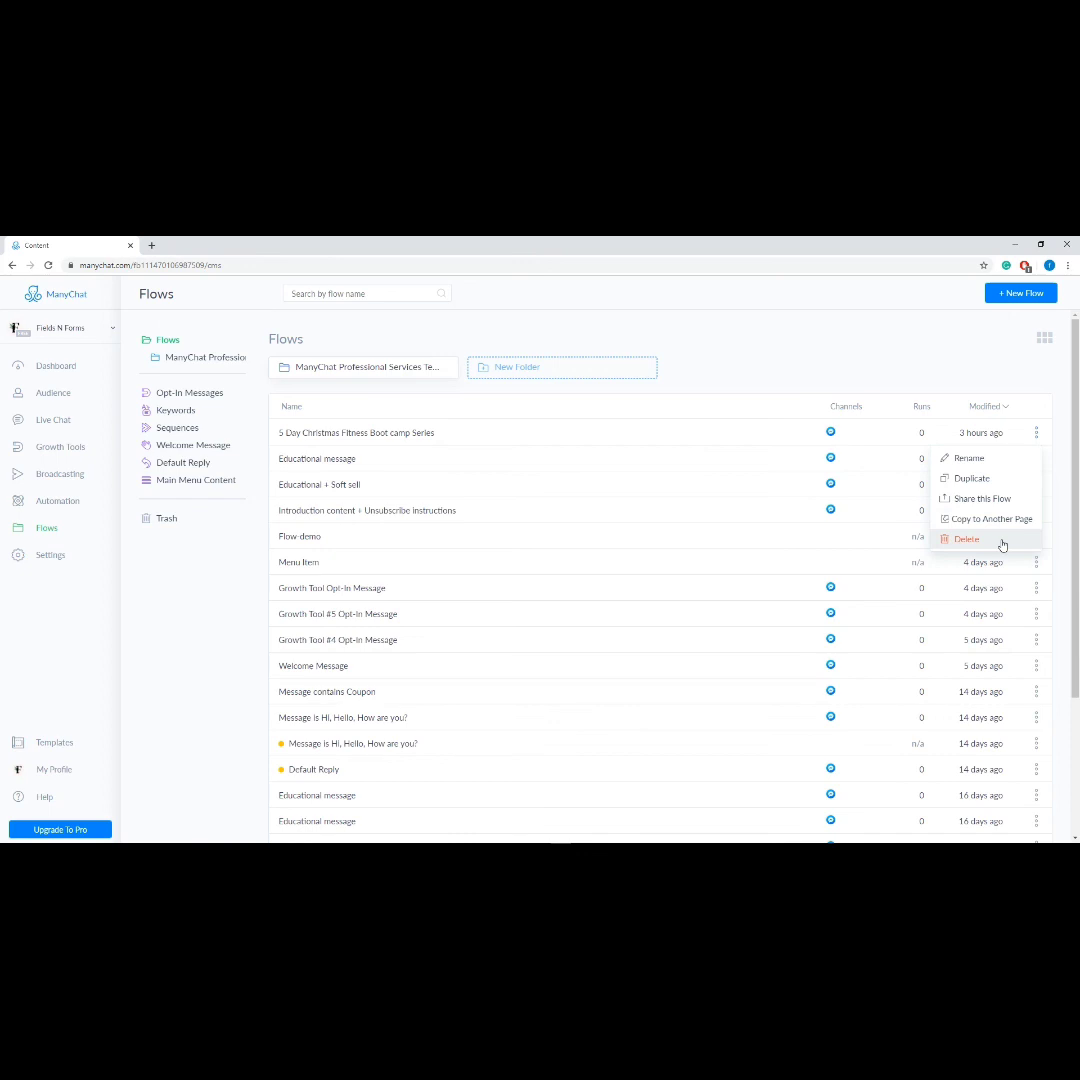
{"action": "left_click", "coordinate": [169, 520]}
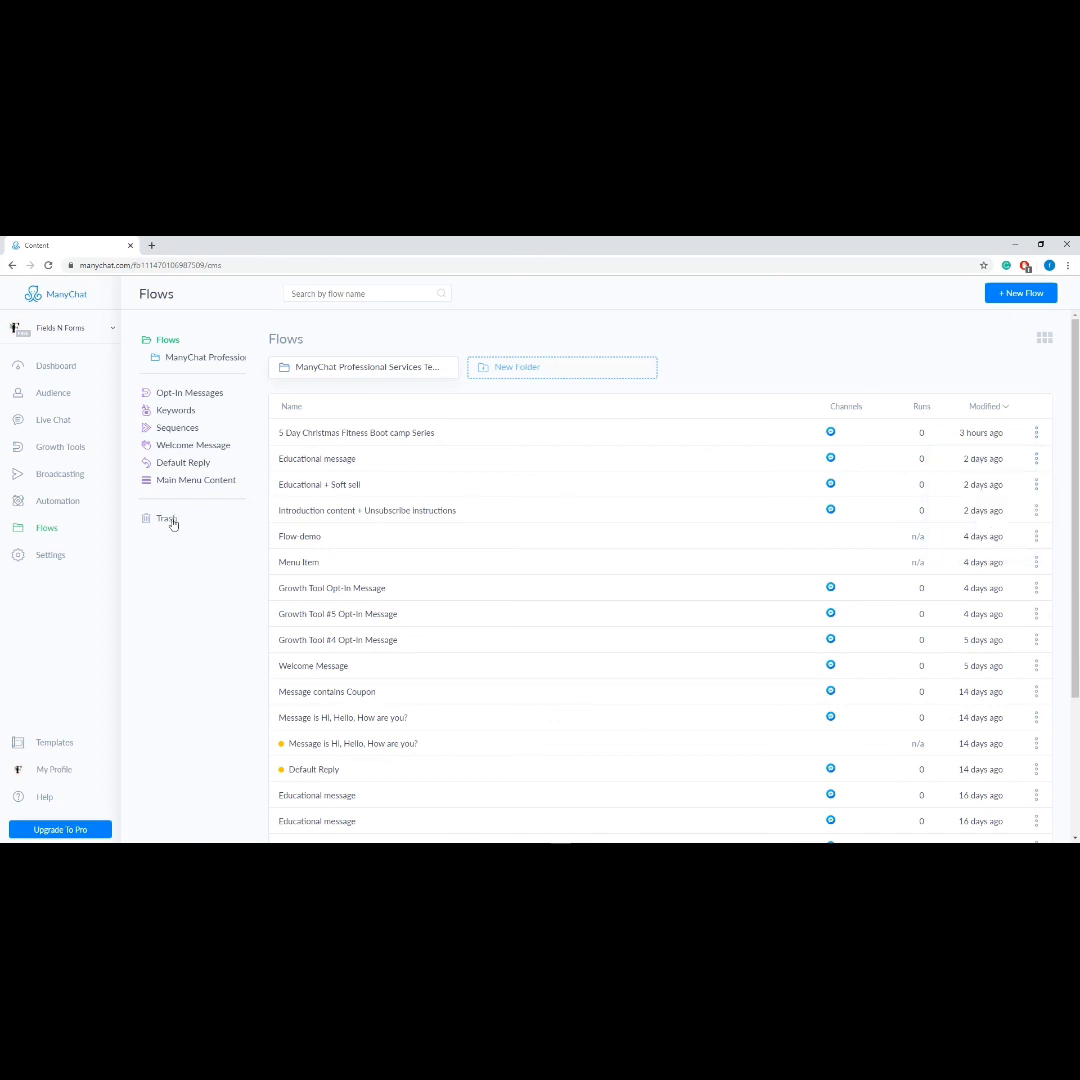
{"action": "left_click", "coordinate": [172, 522]}
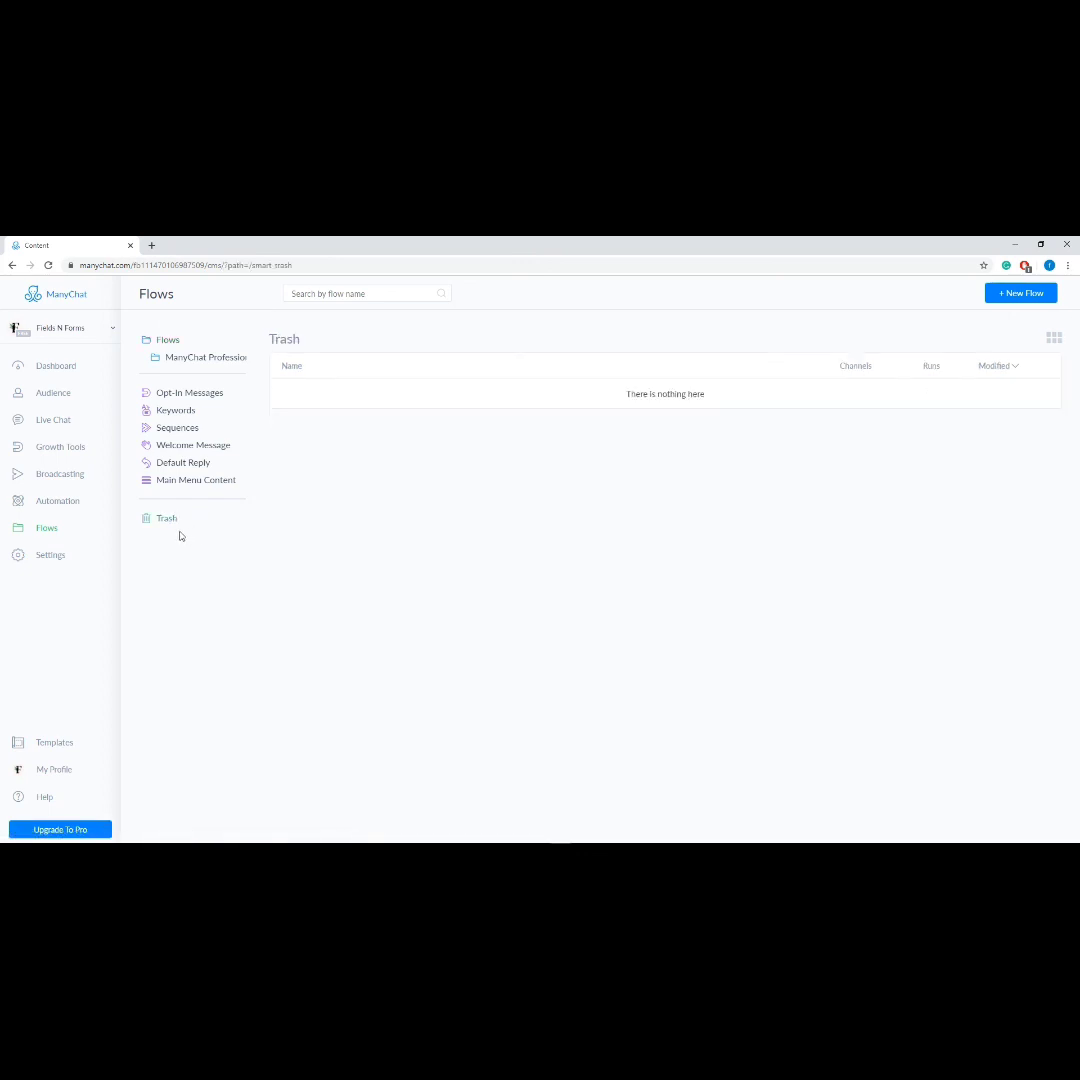